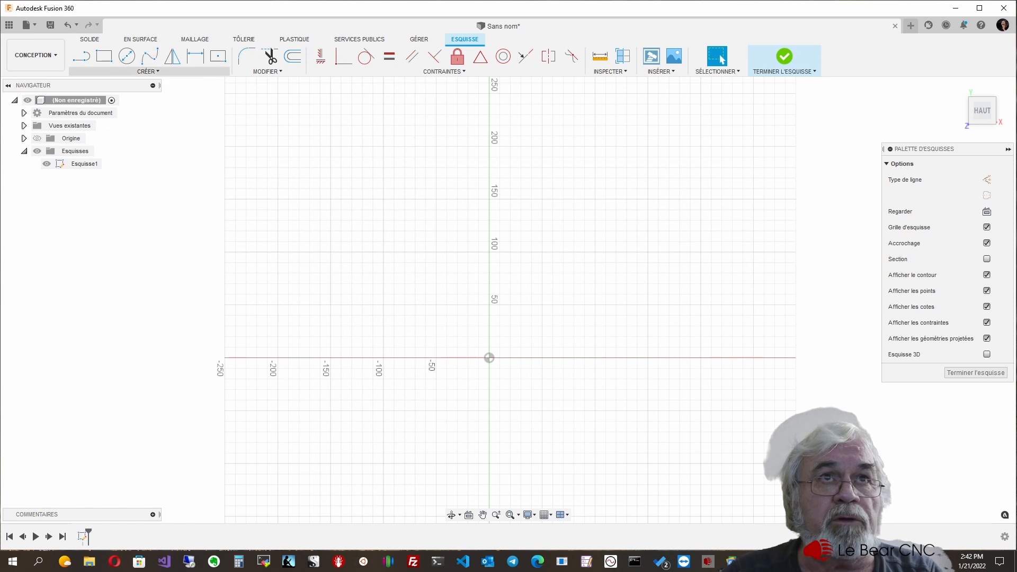
Sketch a center-diameter circle 100 mm in diameter, centred at about X -200, Y 200.
left_click(127, 56)
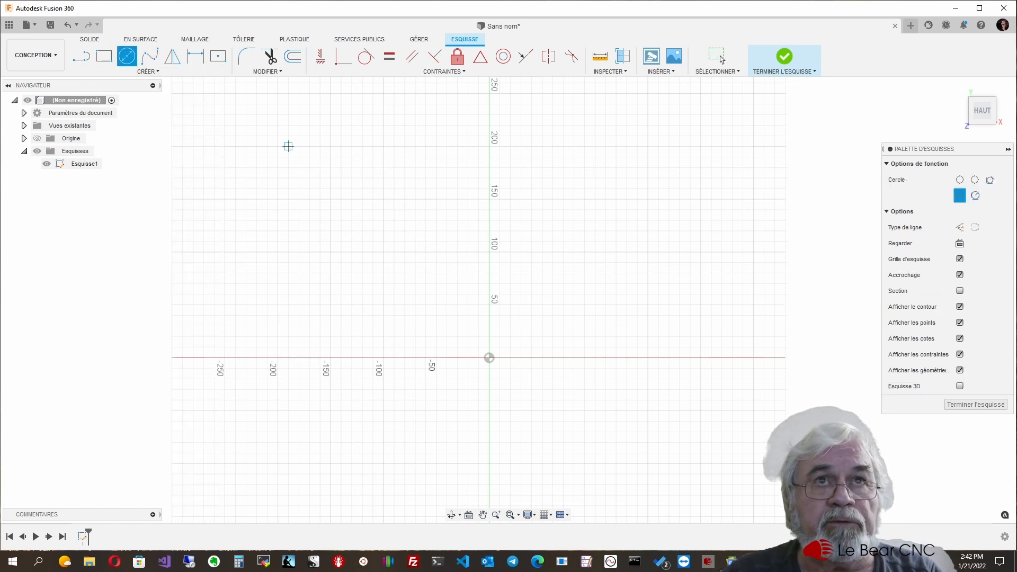
left_click(278, 146)
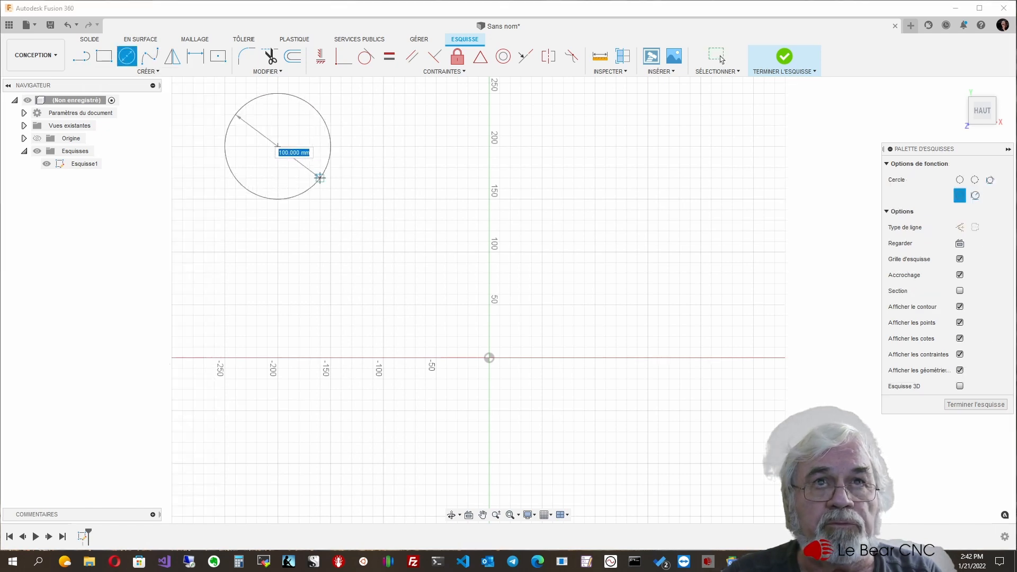
left_click(330, 147)
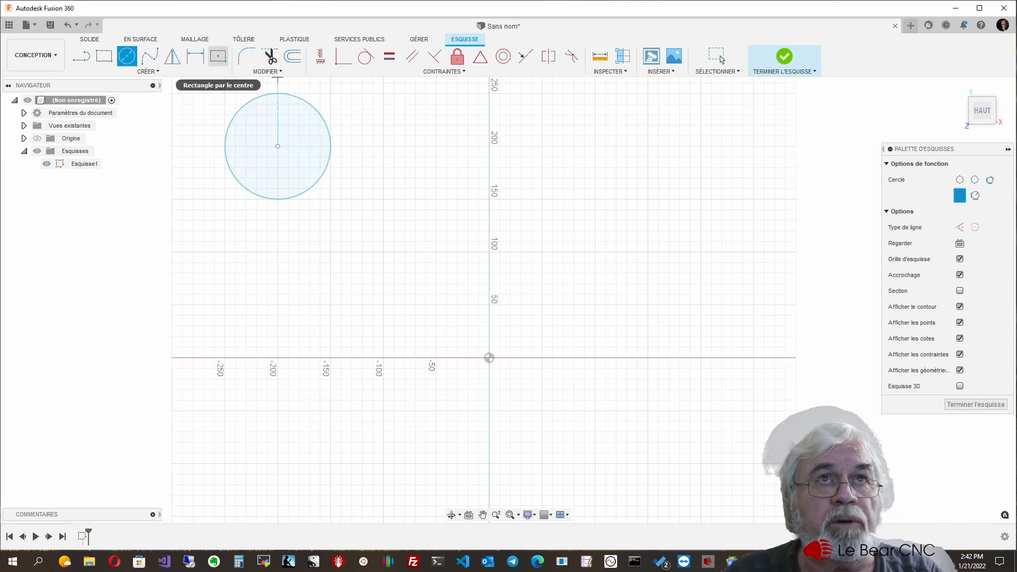
Sketch a center rectangle 200 mm wide and 100 mm high, centred at about X 100, Y 150.
left_click(218, 56)
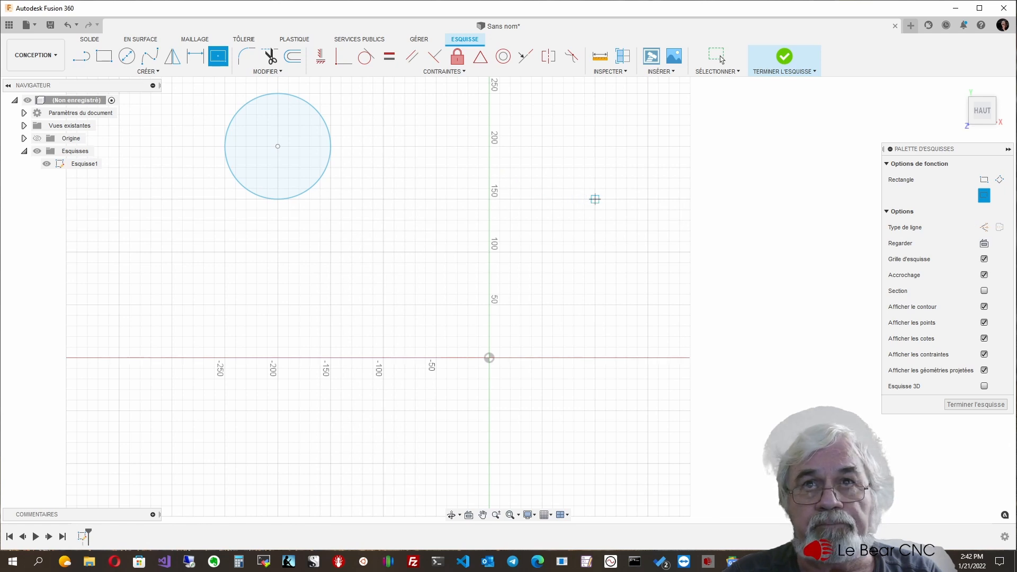
left_click(594, 199)
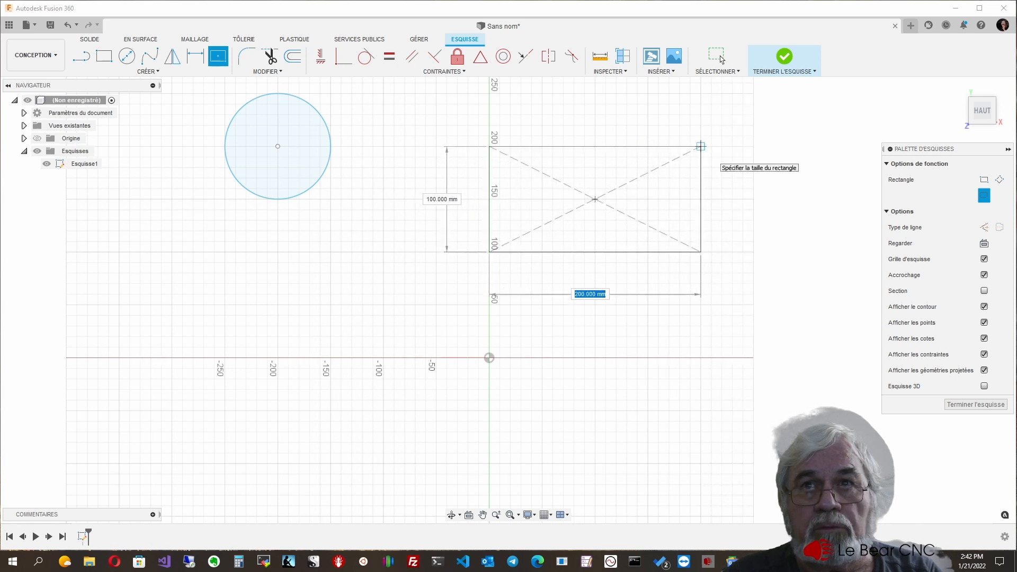
left_click(700, 146)
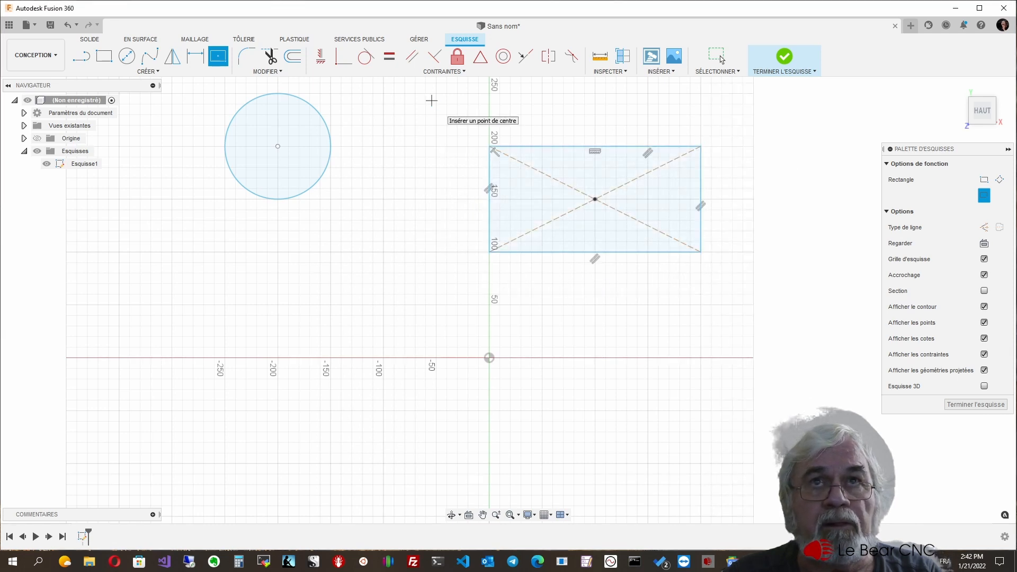
key("Escape")
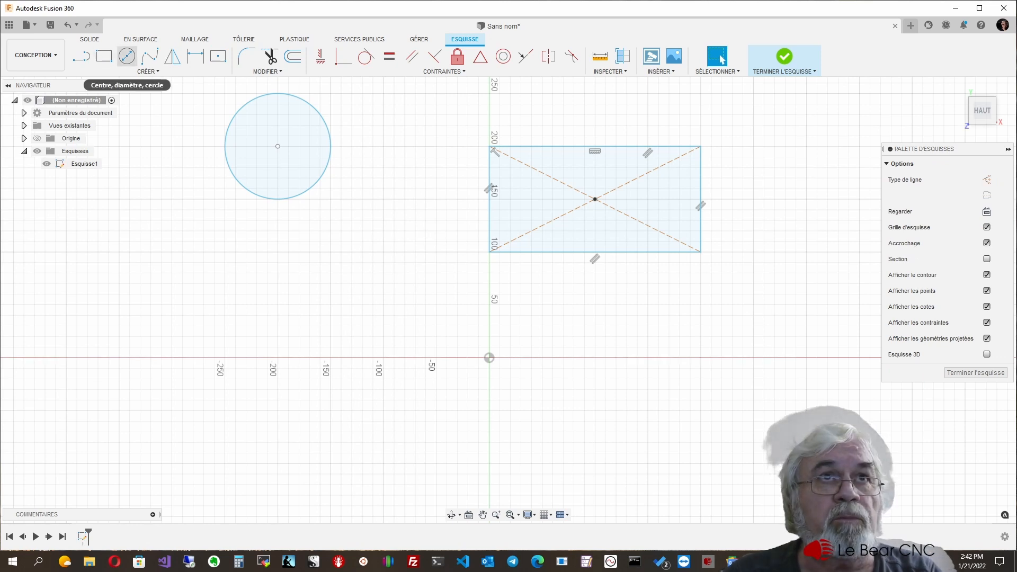
Draw a closed, irregular fit-point spline through nine points below the circle, ending on its starting point.
left_click(150, 56)
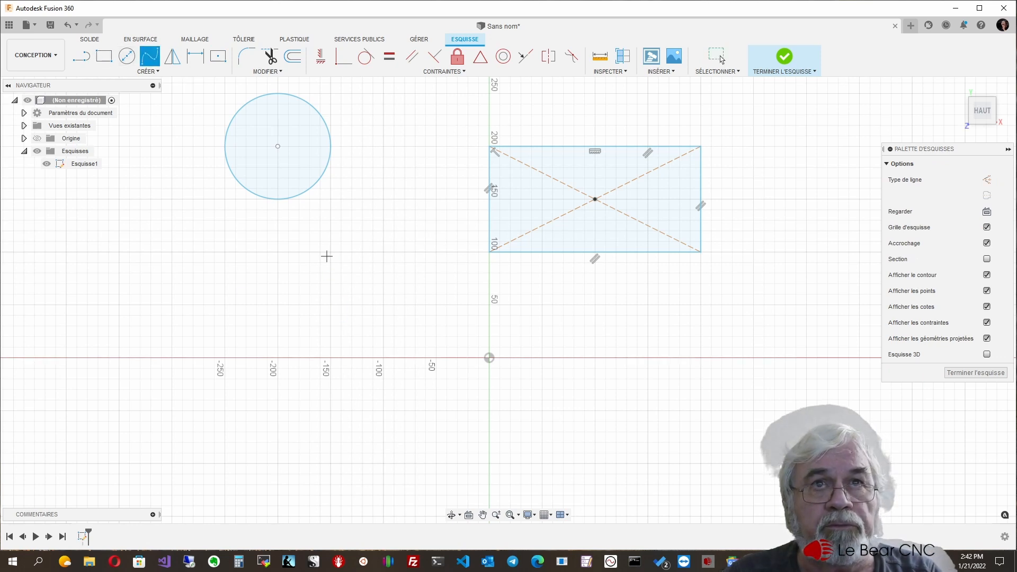
left_click(327, 256)
left_click(352, 242)
left_click(387, 255)
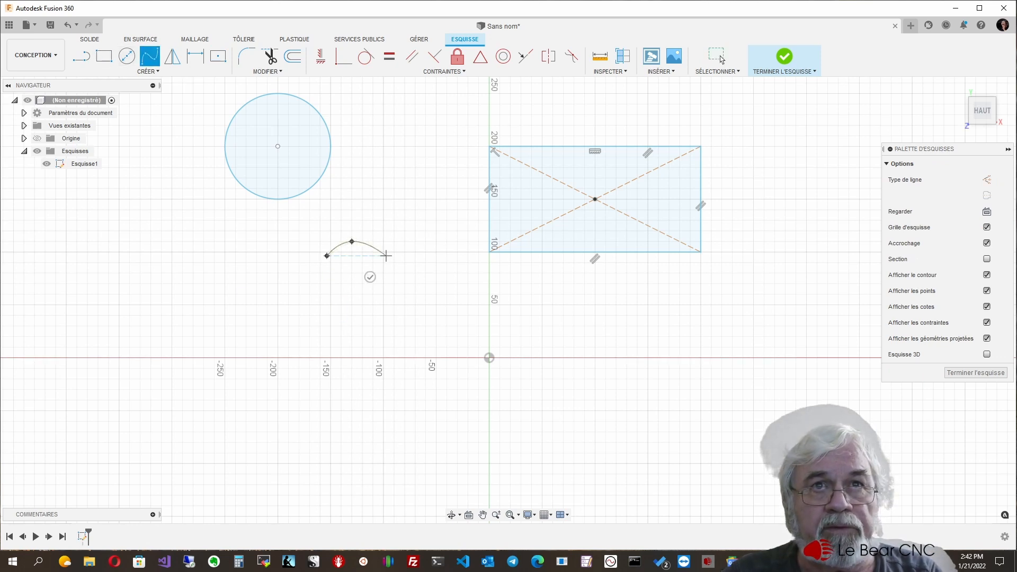
left_click(443, 271)
left_click(447, 305)
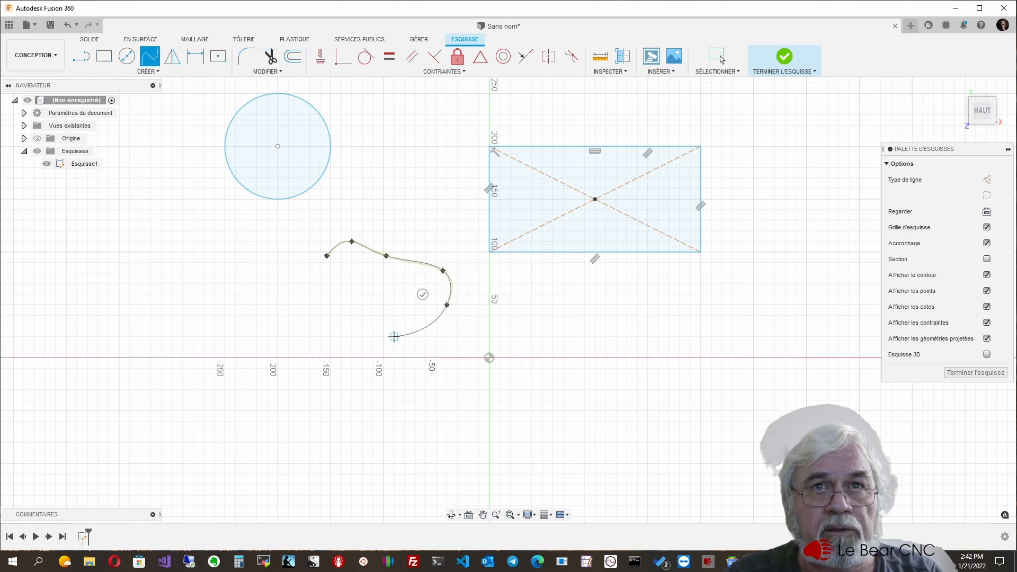
left_click(394, 336)
left_click(367, 381)
left_click(288, 337)
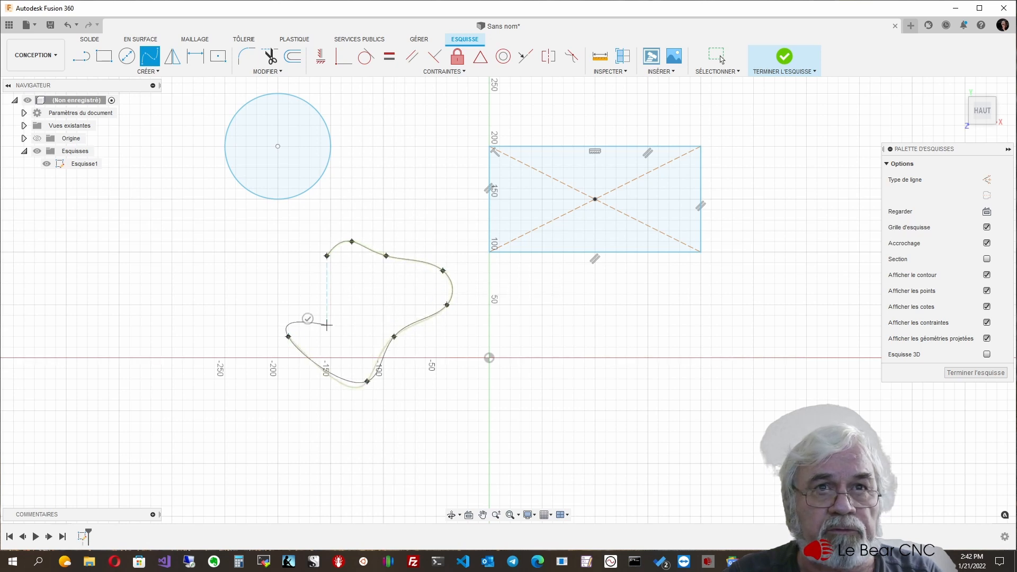
left_click(326, 323)
left_click(327, 256)
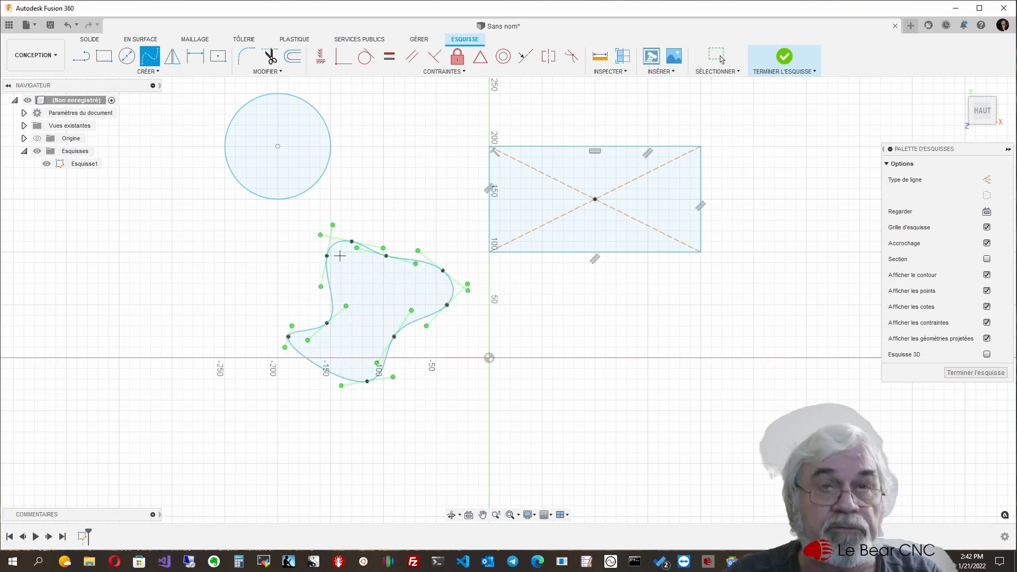
key("Escape")
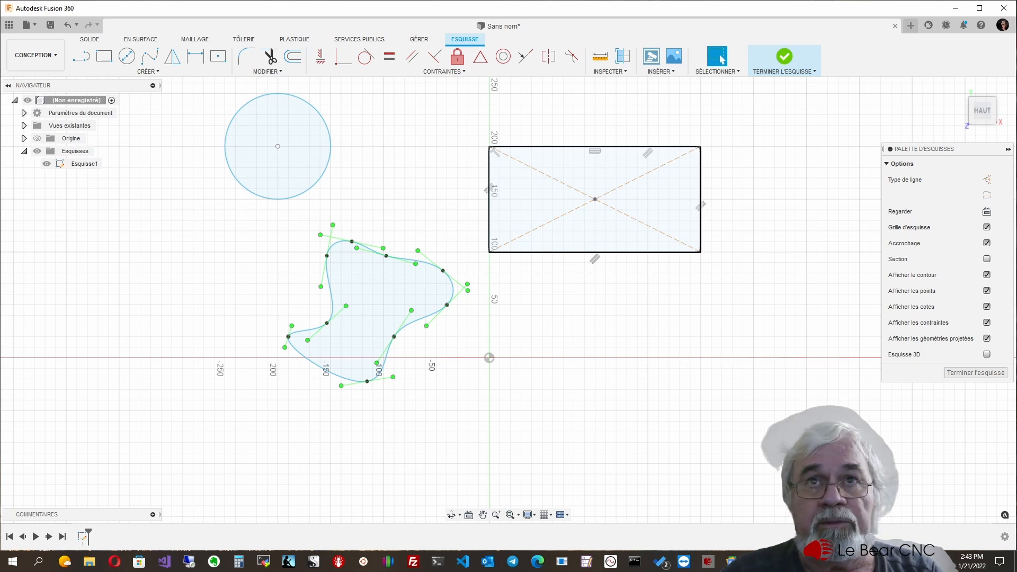
Extrude the rectangle profile 100 mm as a new body and make its sketch visible again.
right_click(536, 243)
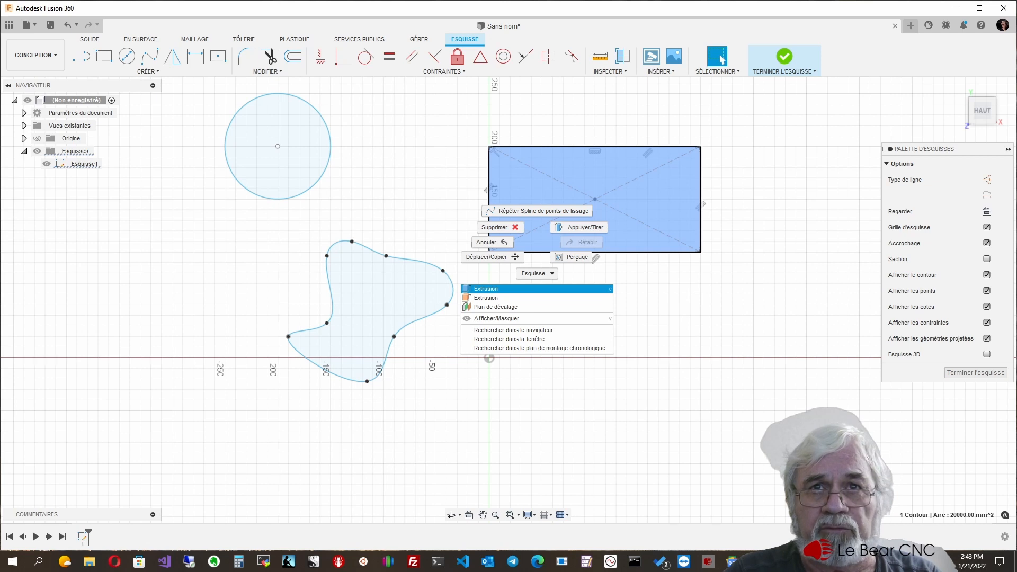
left_click(486, 288)
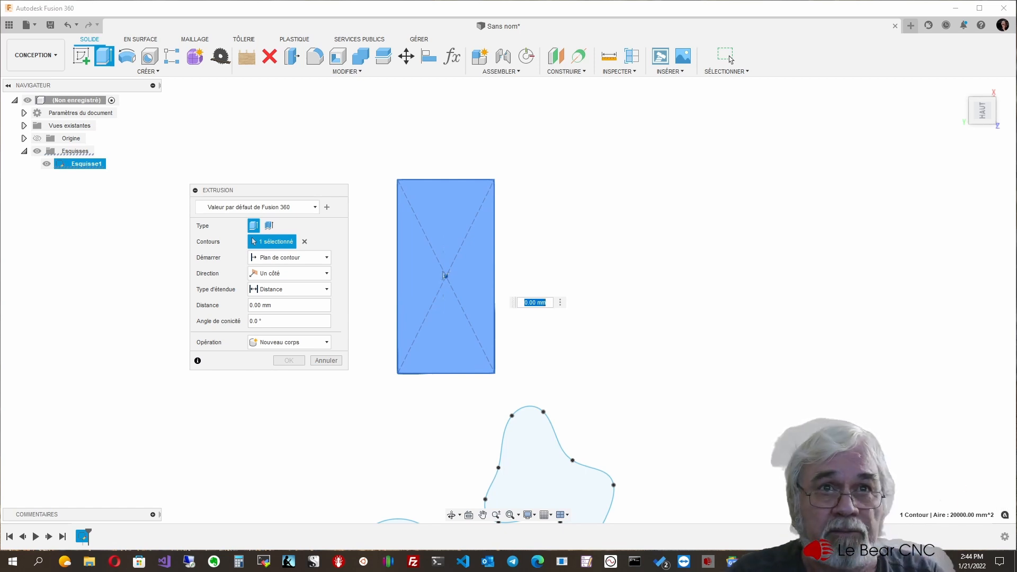
type("100")
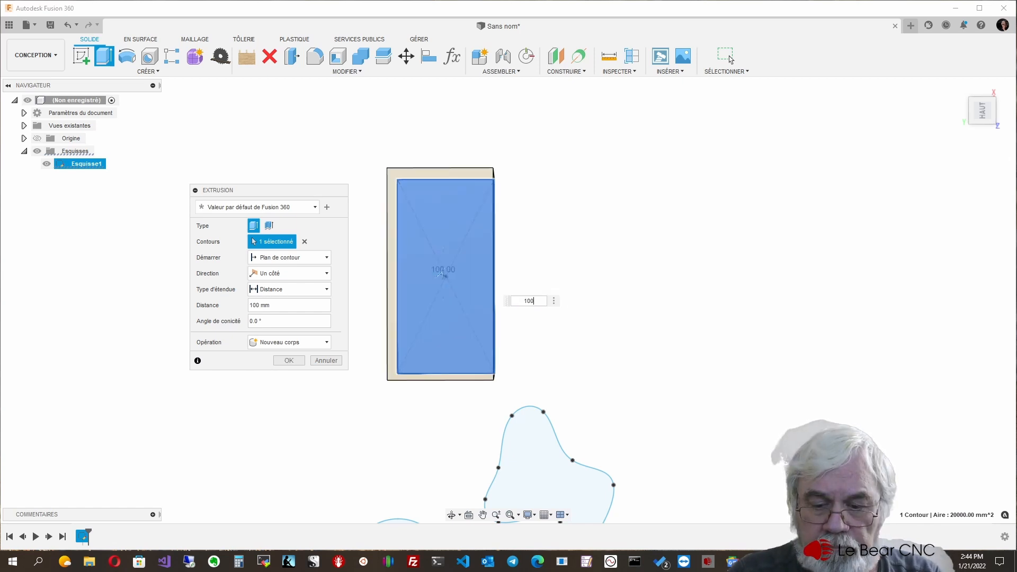
key("Return")
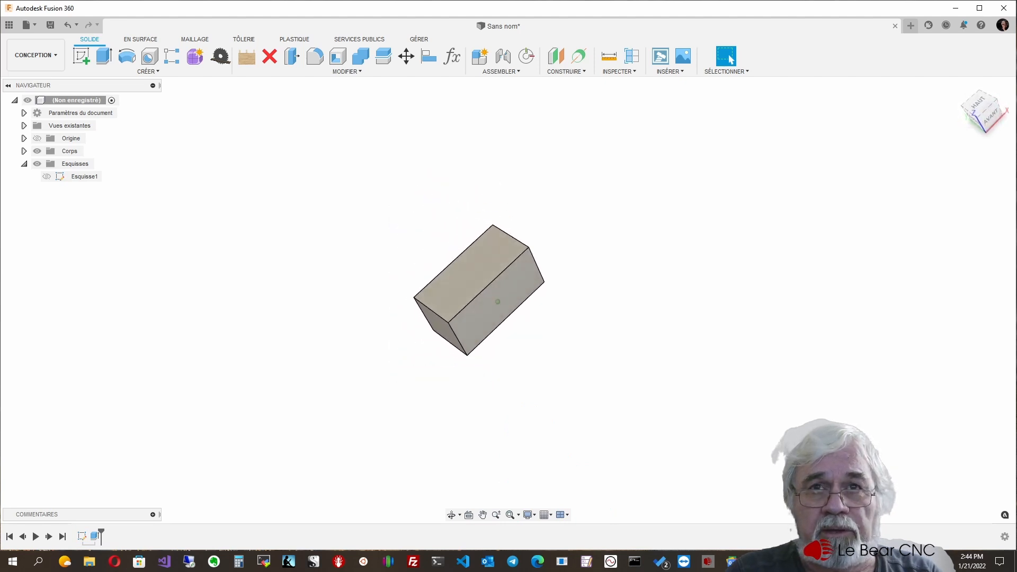
middle_click_drag(517, 297, 604, 320, "shift")
left_click(46, 177)
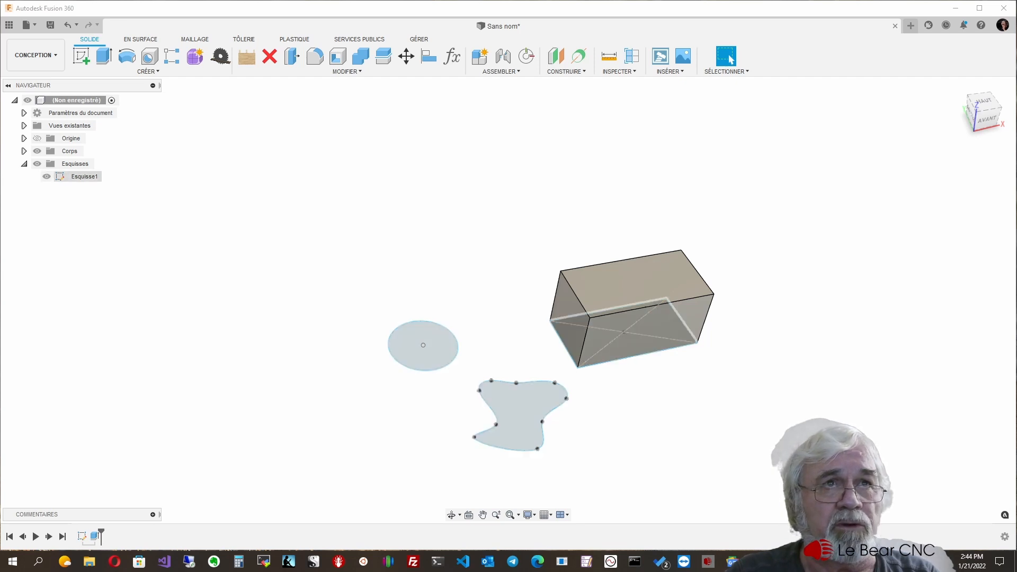
Edit the sketch to dimension the rectangle's upper edge and right edge, and display the sketch dimensions in the model view.
right_click(67, 177)
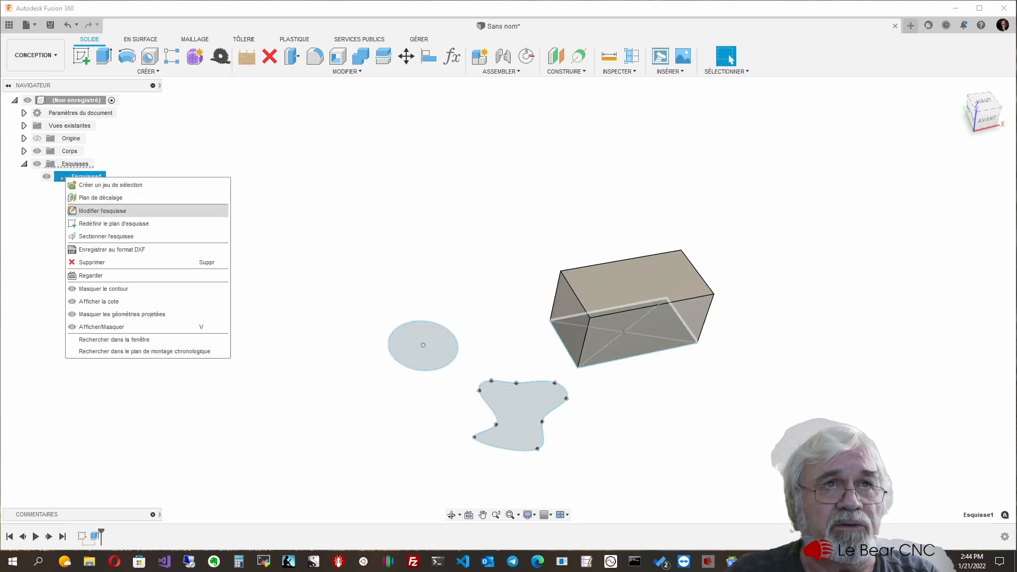
left_click(102, 211)
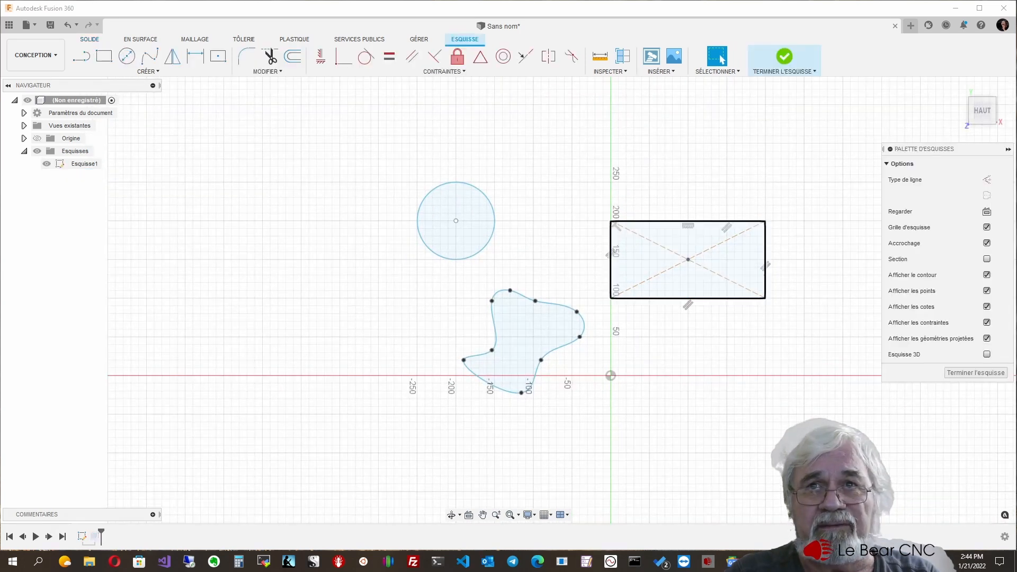
left_click(687, 221)
left_click(669, 187)
key("Return")
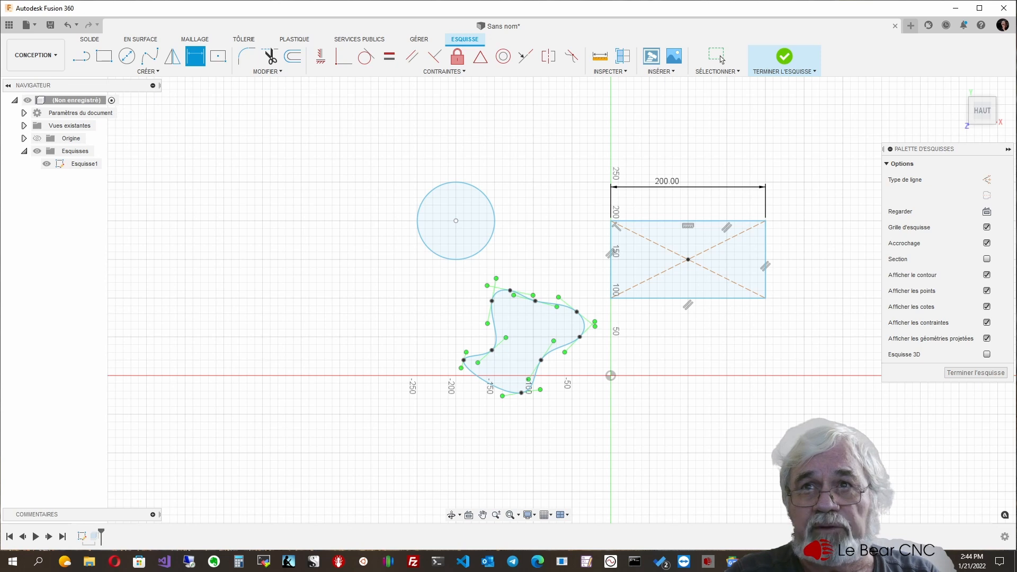
left_click(766, 265)
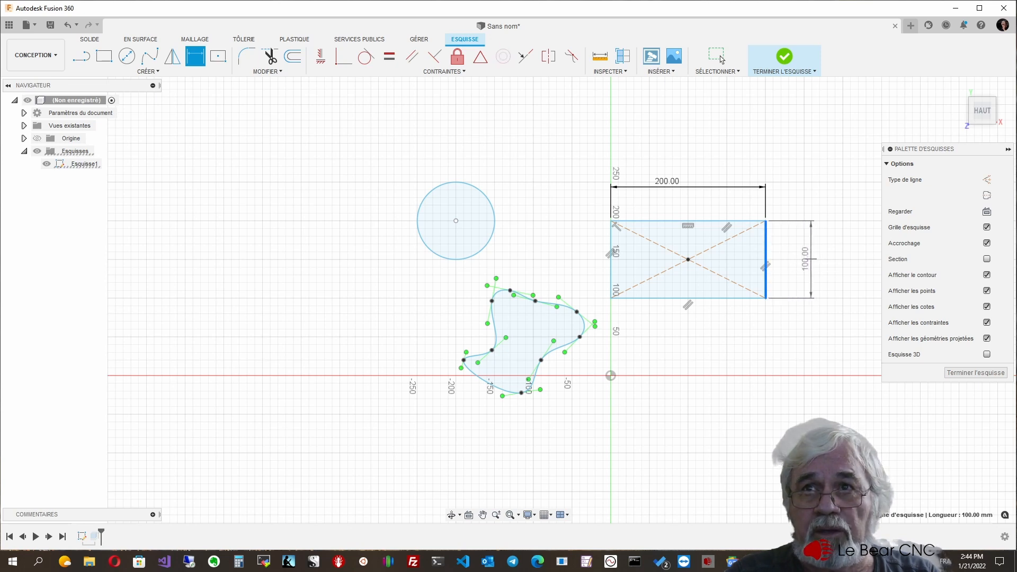
left_click(811, 265)
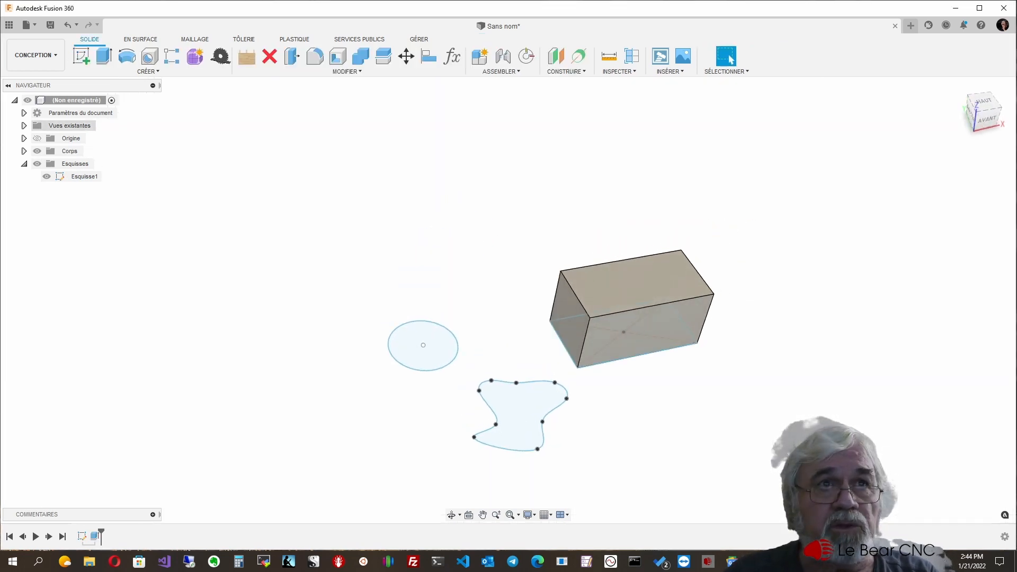
right_click(72, 179)
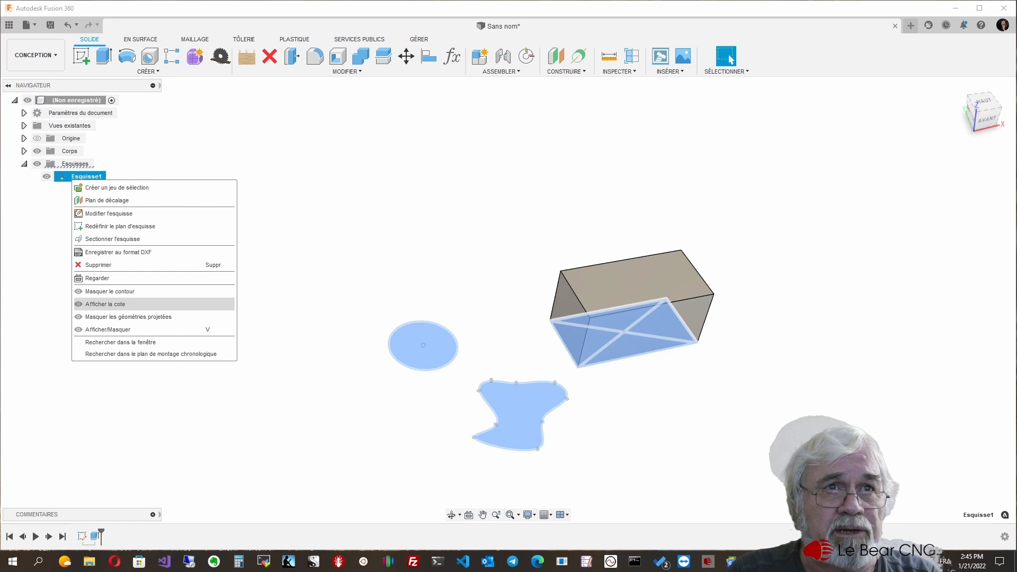
left_click(106, 304)
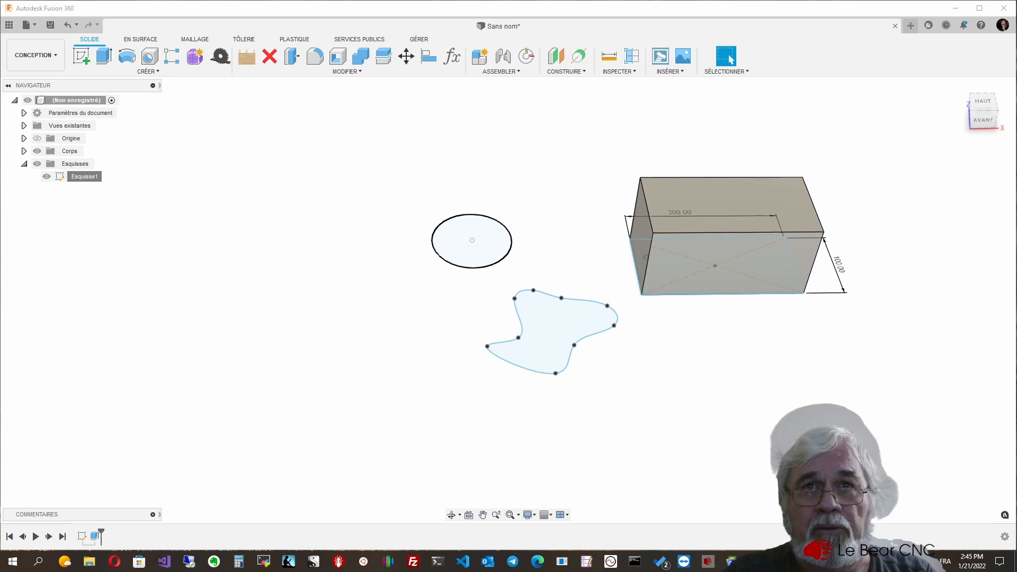
left_click(474, 241)
right_click(474, 240)
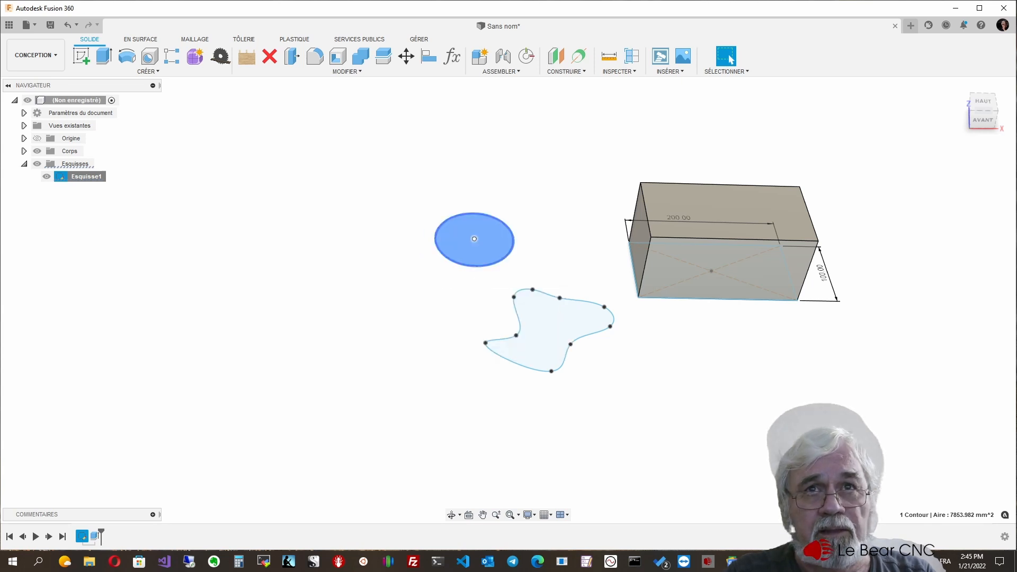
left_click(473, 265)
right_click(474, 265)
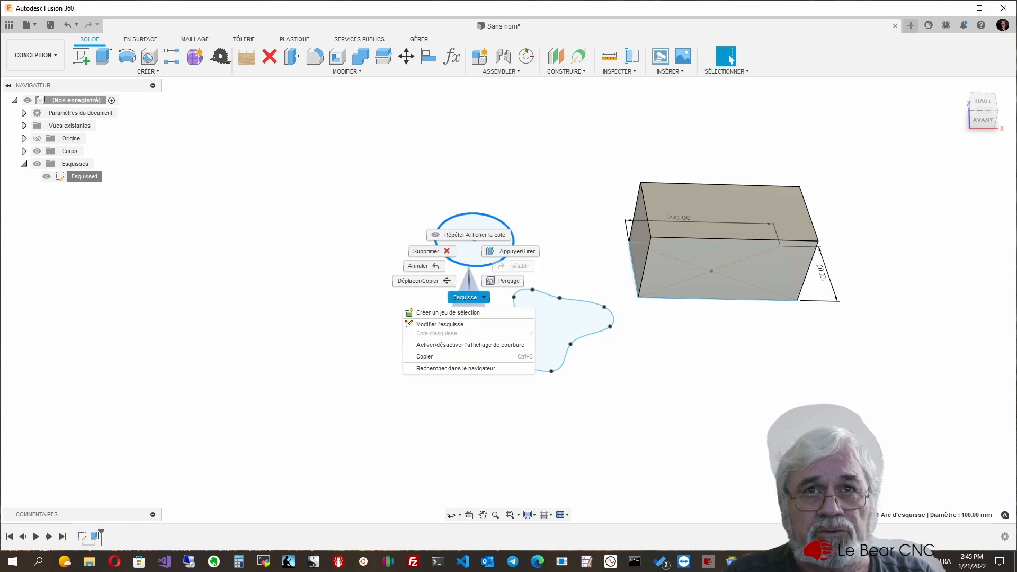
key("Escape")
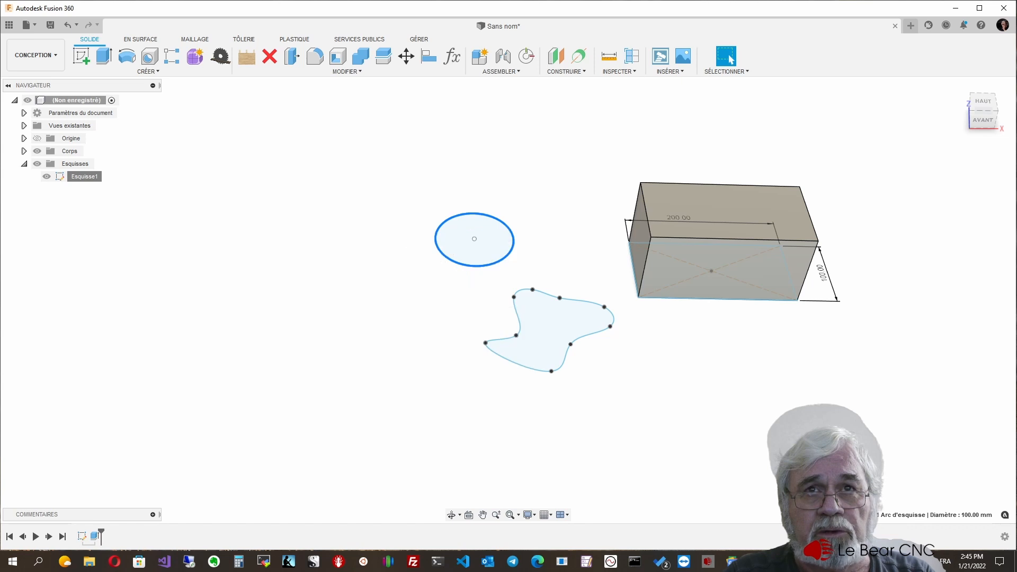
Extrude the circle profile 100 mm as a new body.
middle_click_drag(647, 222, 647, 255, "shift")
mouse_move(474, 245)
middle_mouse_down("shift")
mouse_move(476, 265)
mouse_move(482, 259)
middle_mouse_up("shift")
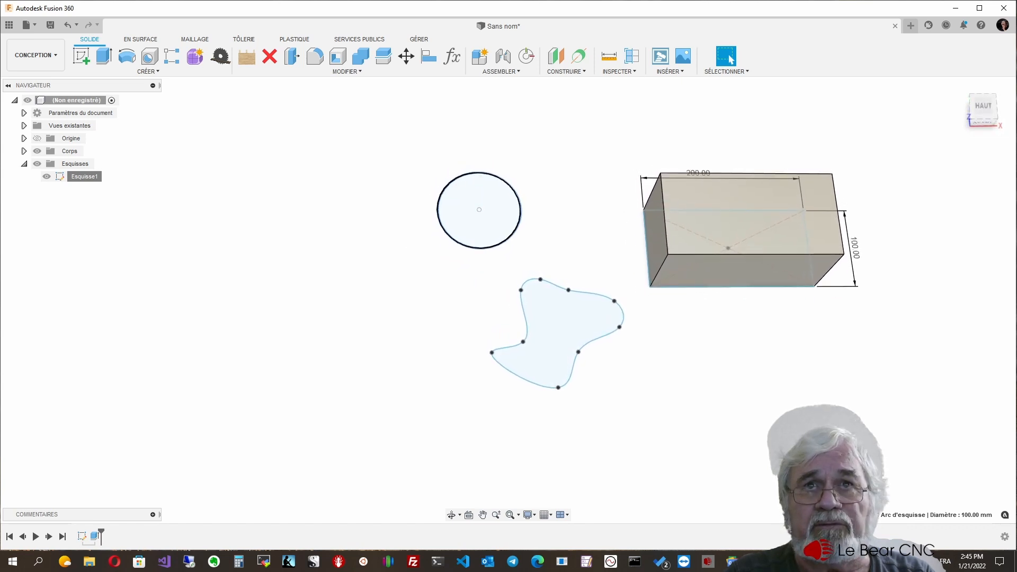
left_click(479, 211)
right_click(479, 211)
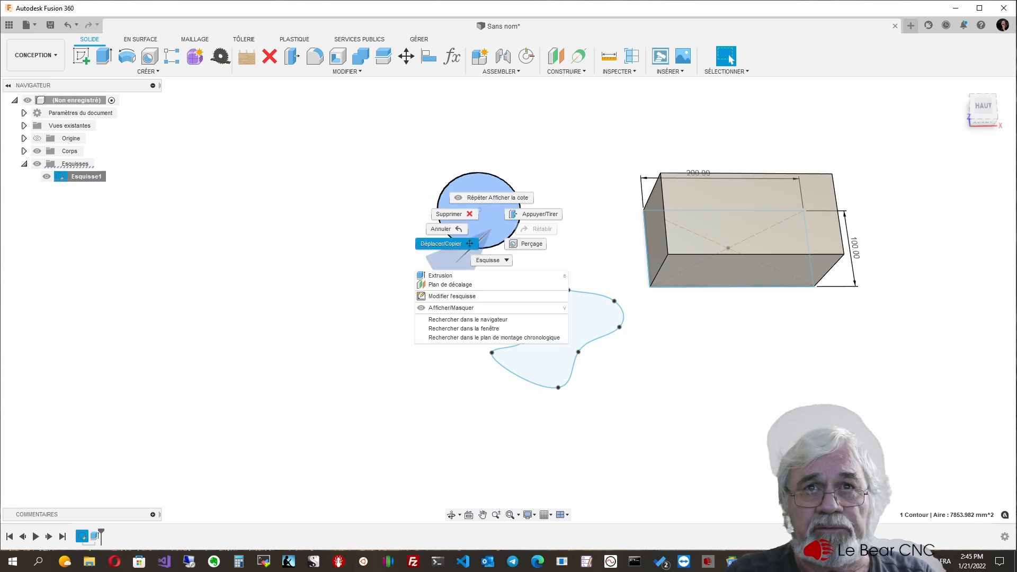
left_click(440, 275)
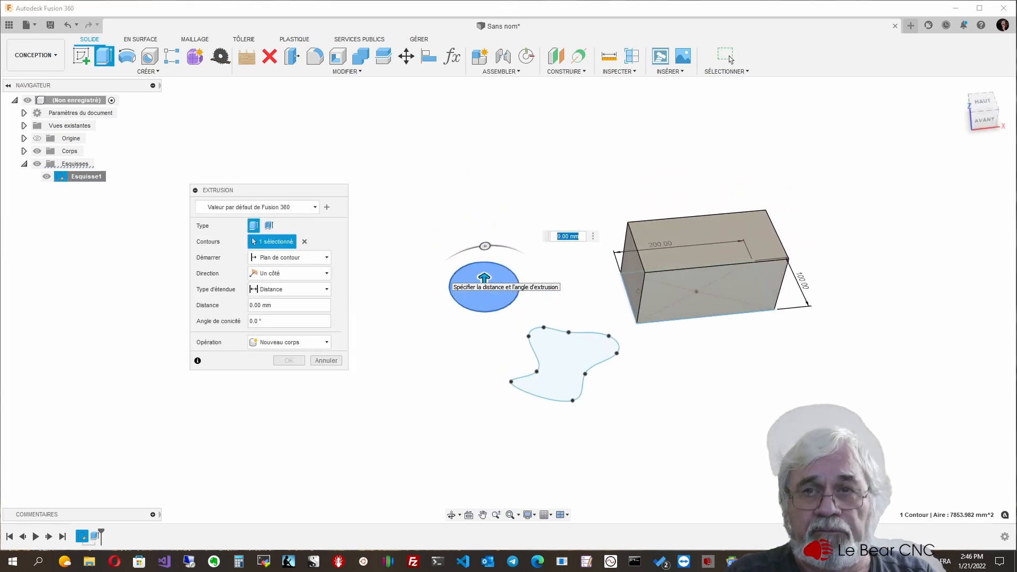
type("100")
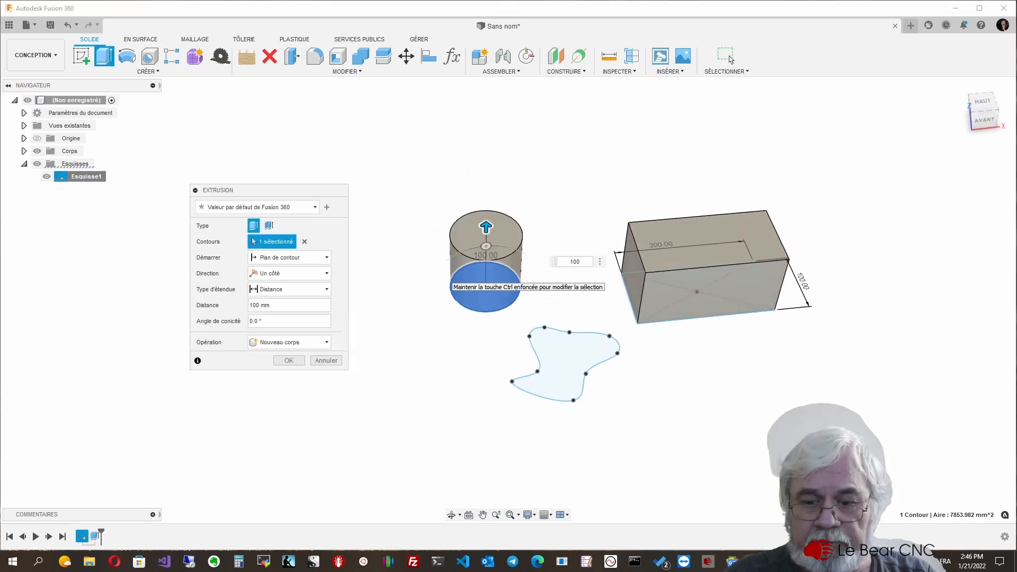
key("Return")
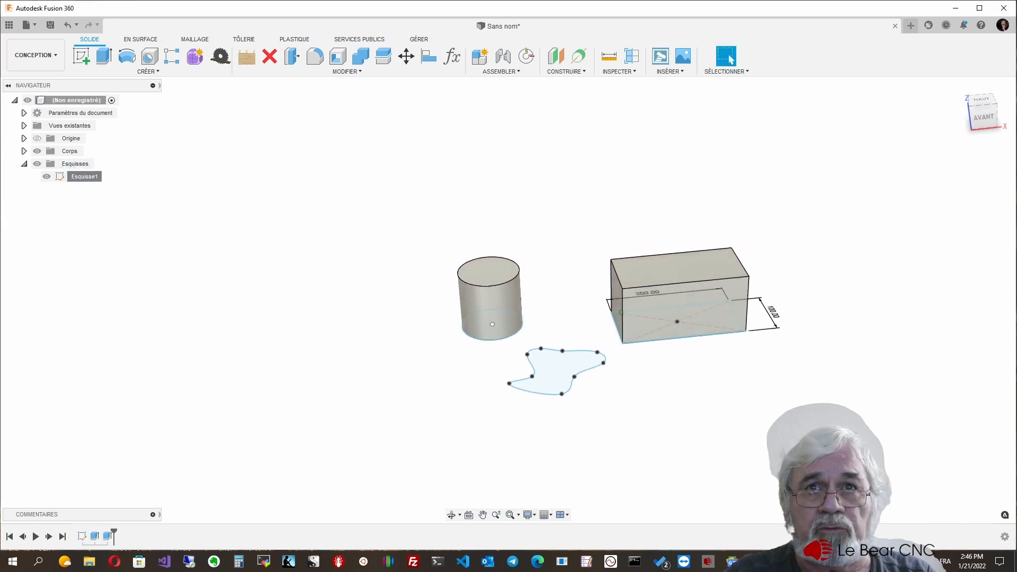
Open the cylinder's extrusion for editing and show its available presets.
middle_click_drag(592, 320, 594, 366, "shift")
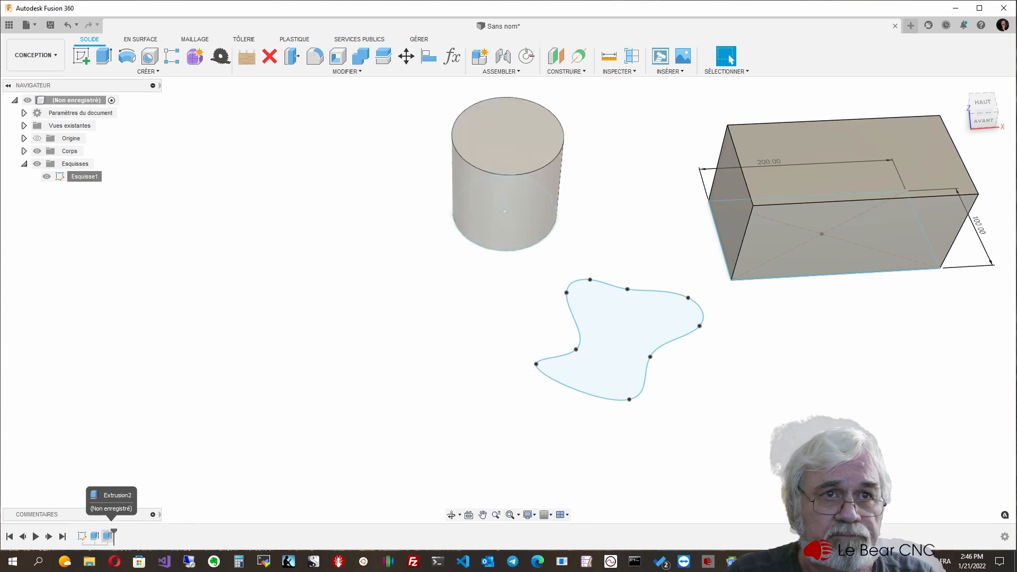
right_click(108, 536)
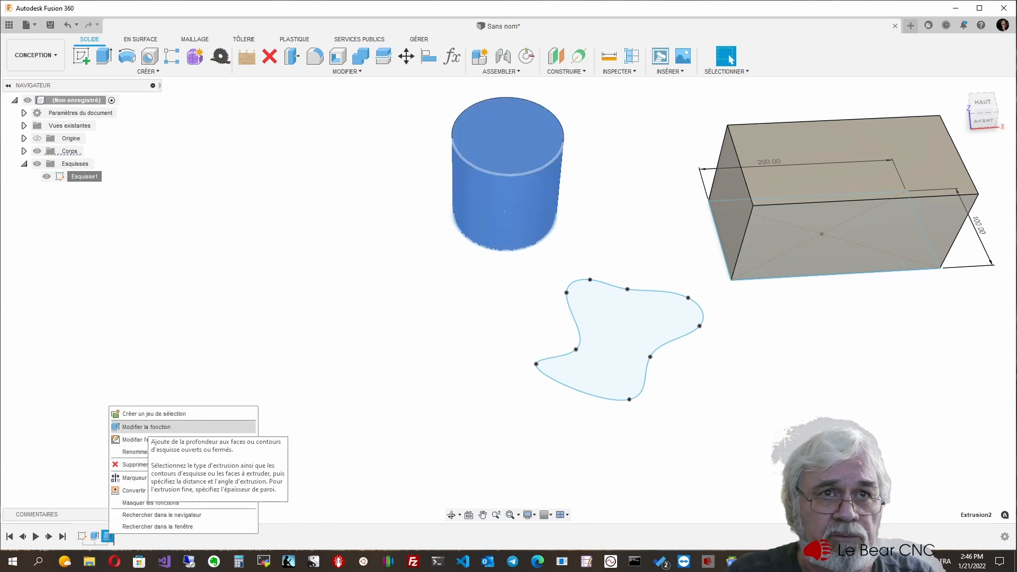
left_click(146, 427)
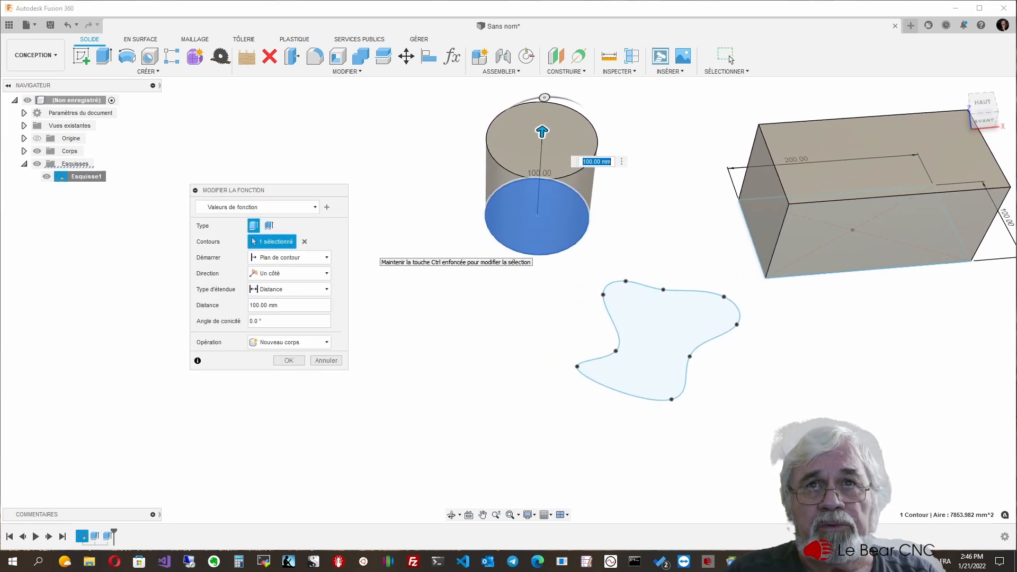
middle_click_drag(379, 255, 377, 256, "shift")
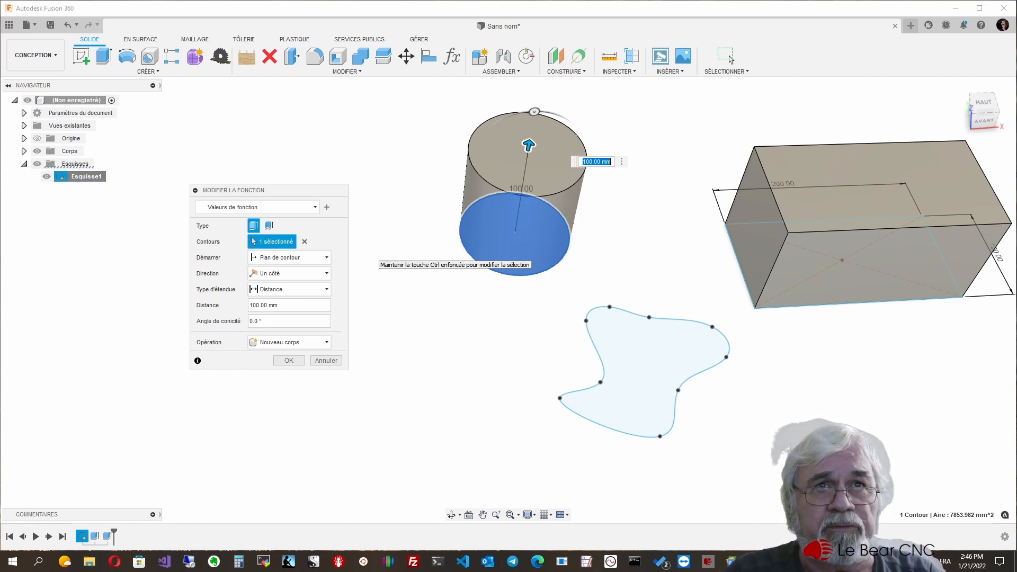
left_click(257, 207)
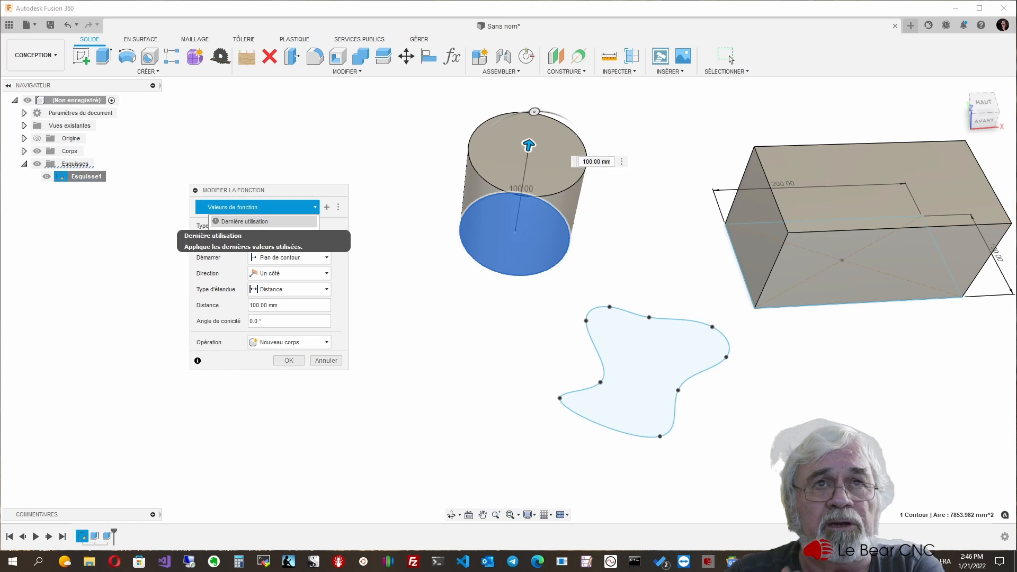
Set the cylinder's extrusion distance to 125 mm and apply the last-used preset.
left_click_drag(282, 305, 247, 305)
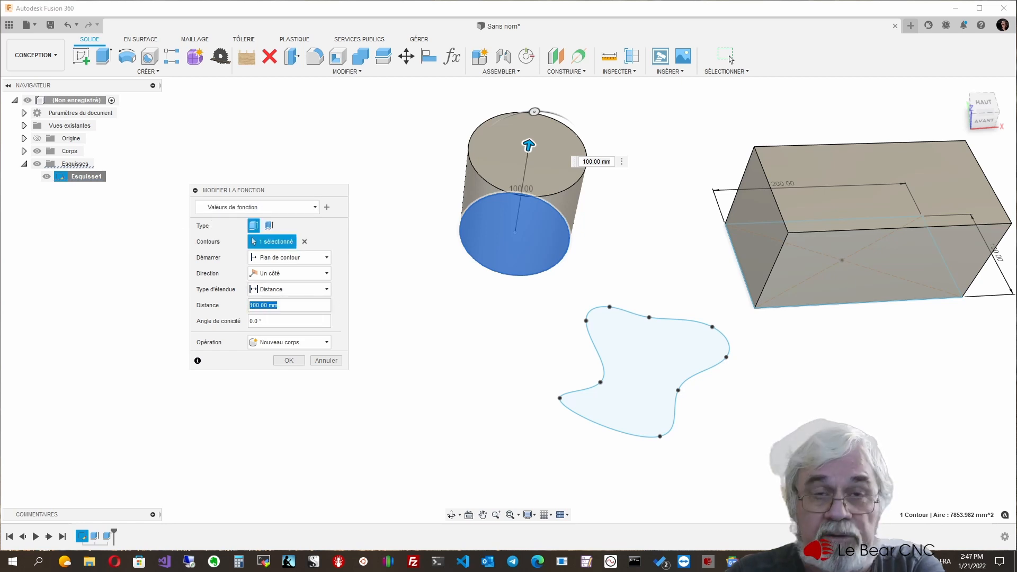
type("125")
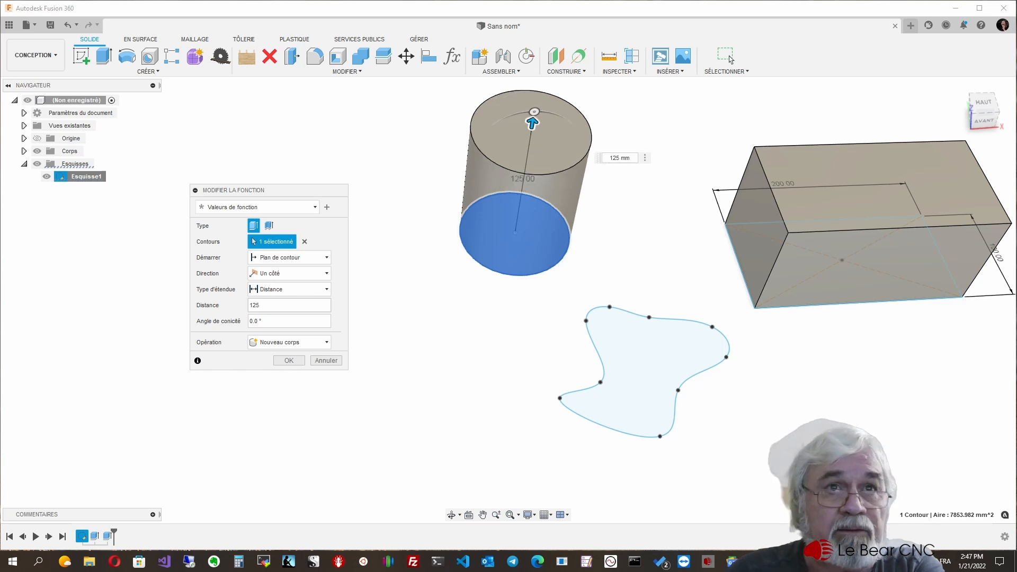
key("Tab")
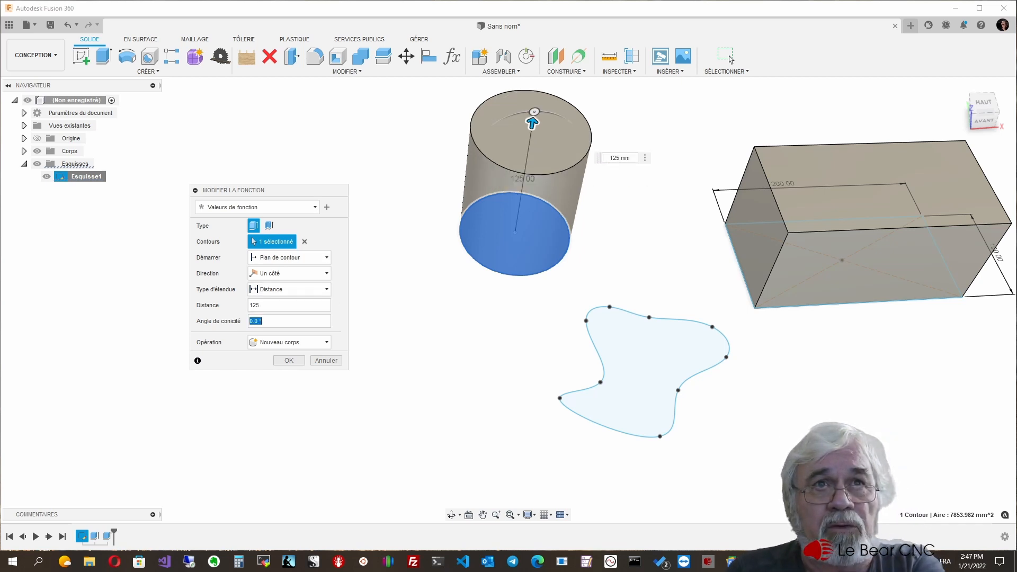
left_click(265, 207)
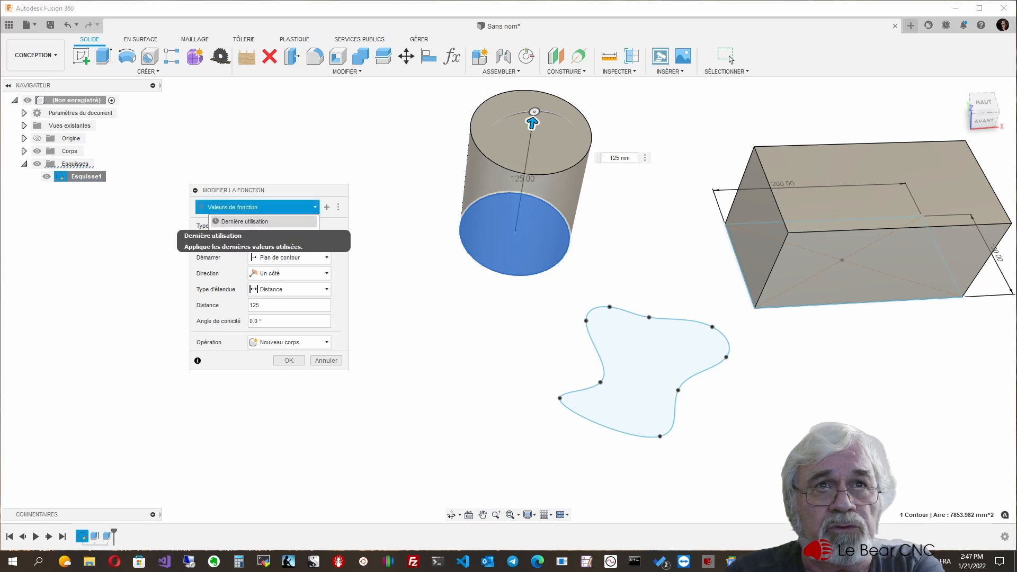
left_click(264, 221)
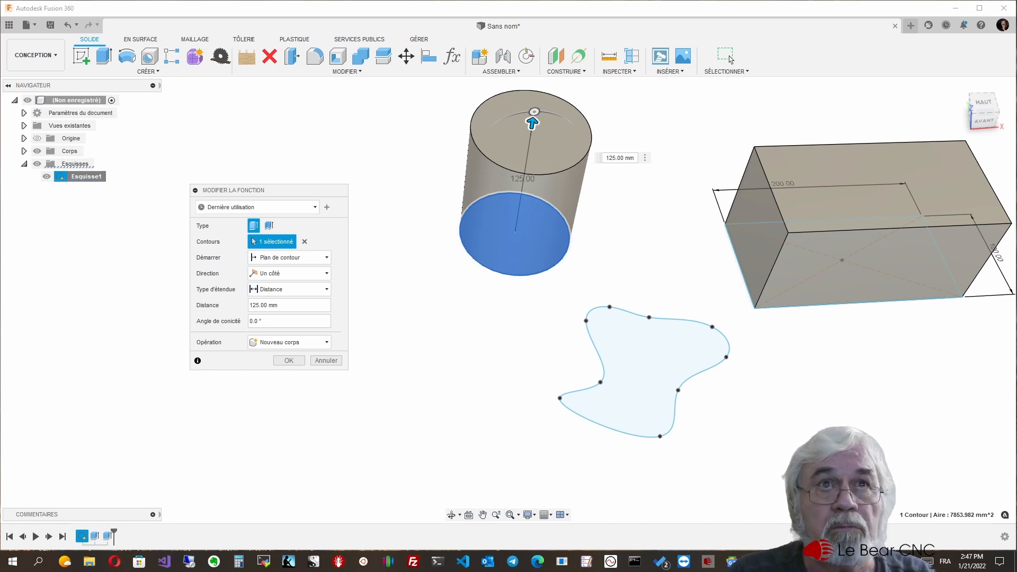
left_click(257, 207)
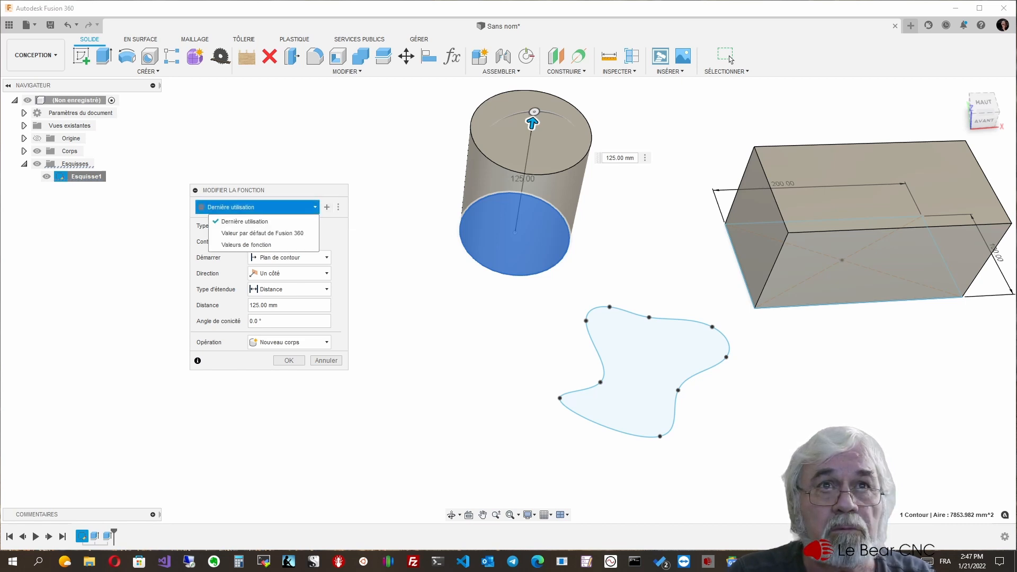
left_click(263, 221)
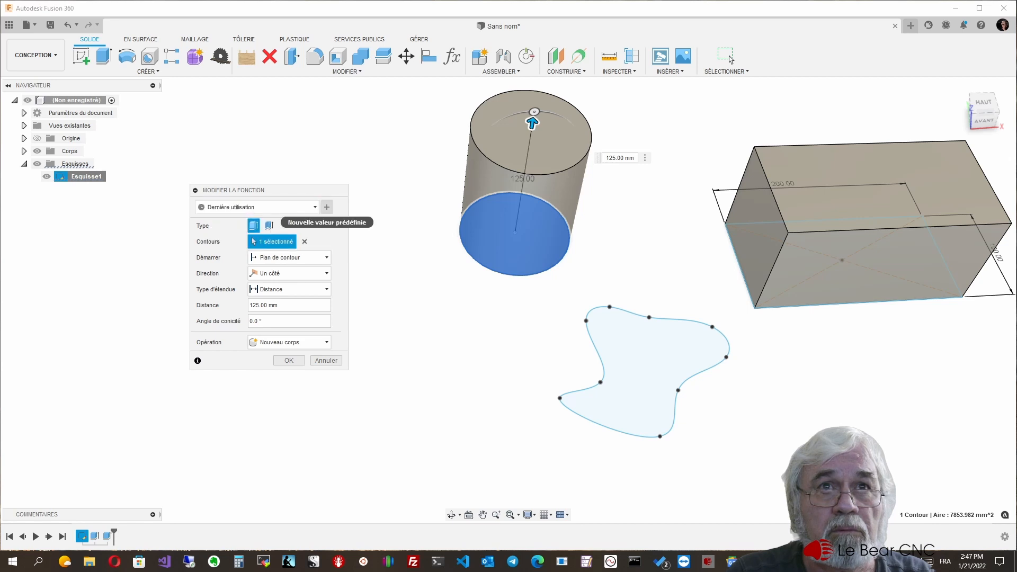
Save the current extrusion settings as the preset "Valeur prédéfinie 1", then reapply the edited feature's own values.
left_click(327, 207)
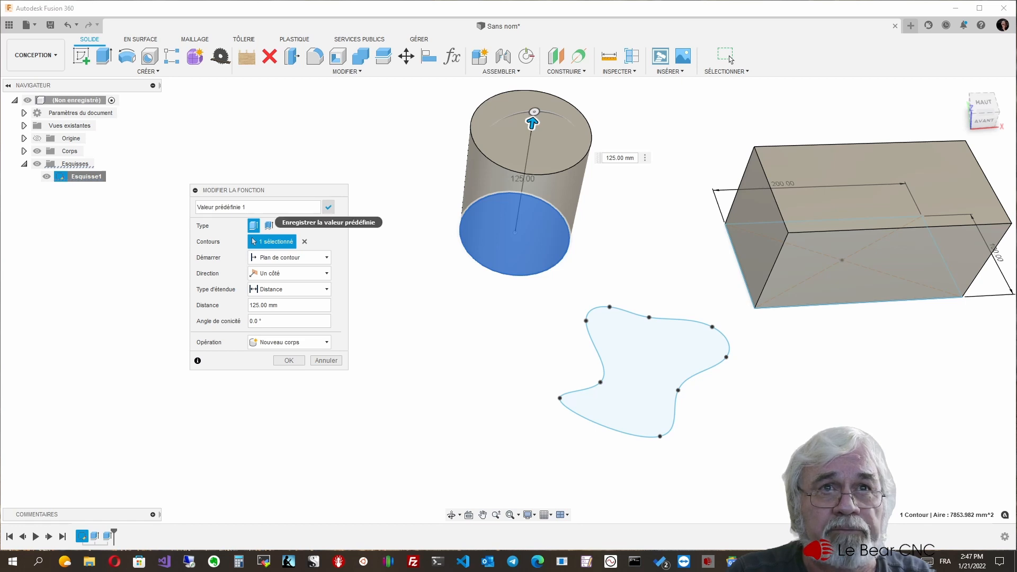
left_click(328, 206)
left_click(313, 206)
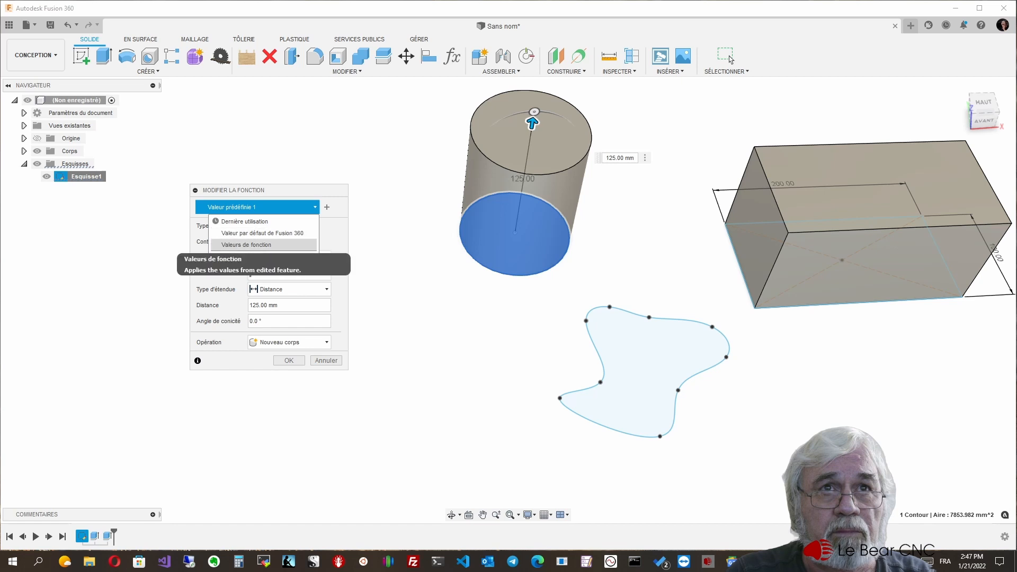
left_click(247, 245)
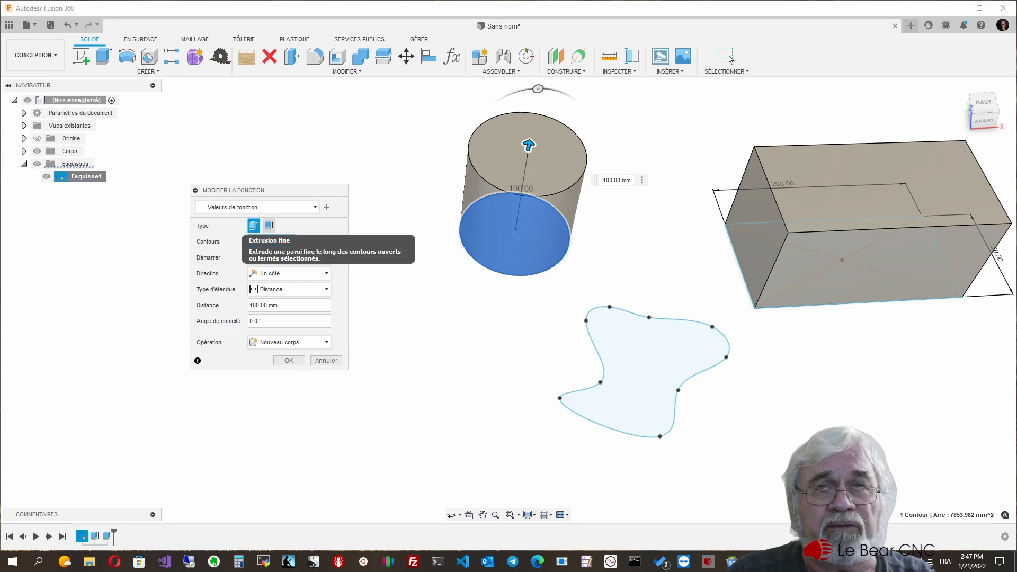
Turn the cylinder into a thin extrusion with a 2.5 mm wall thickness on side 1.
left_click(269, 225)
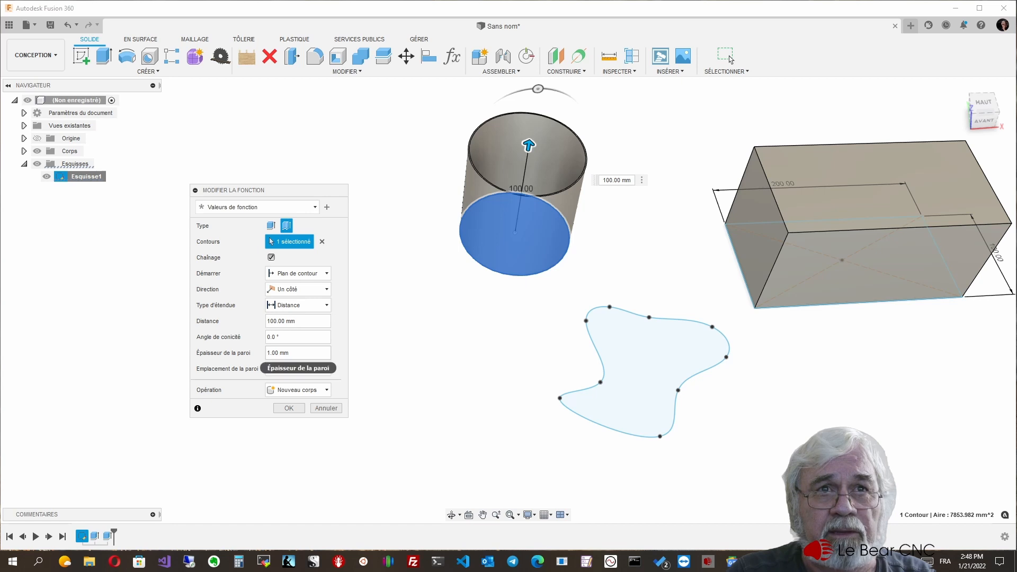
left_click_drag(290, 353, 266, 353)
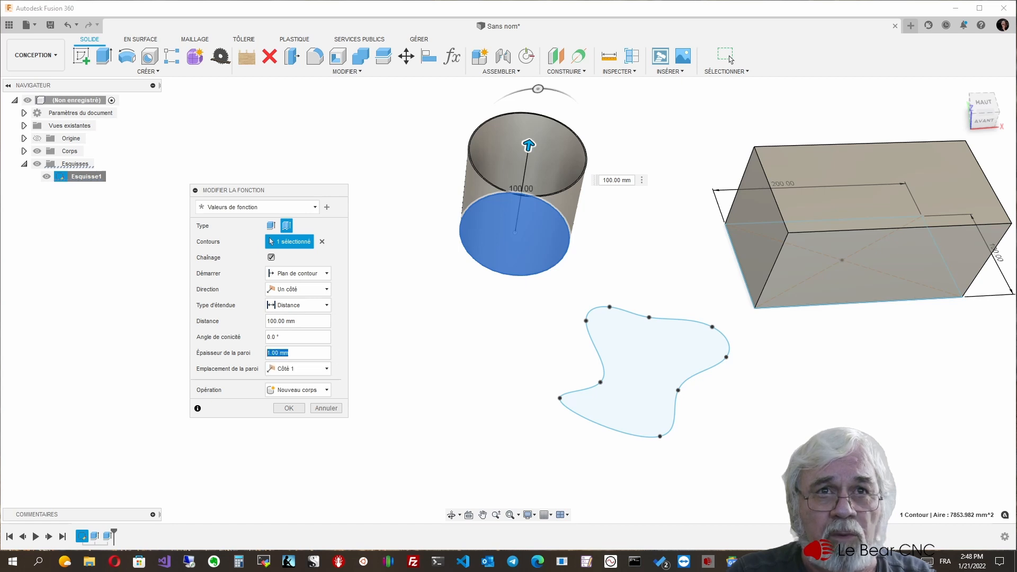
type("2.5")
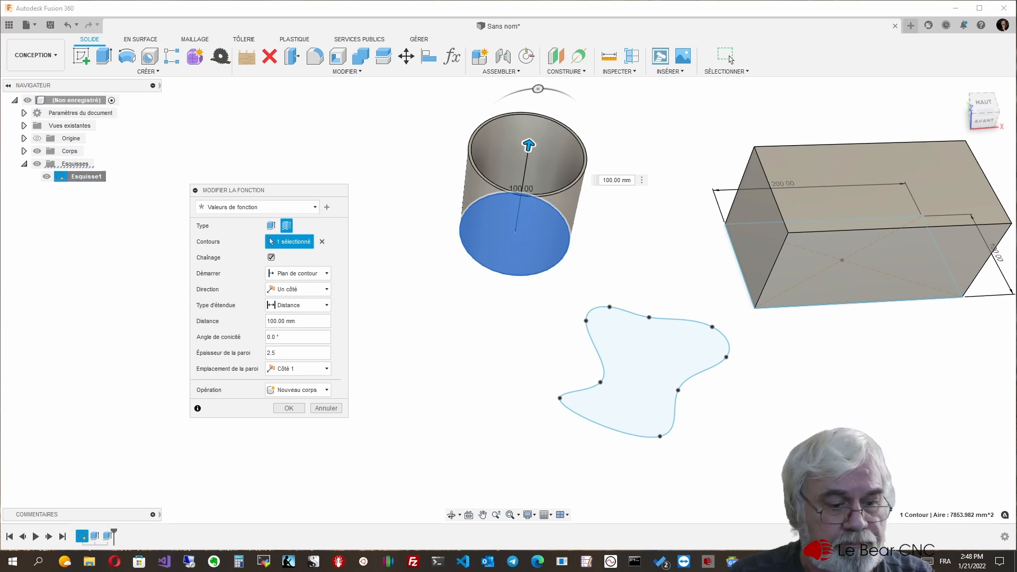
key("Tab")
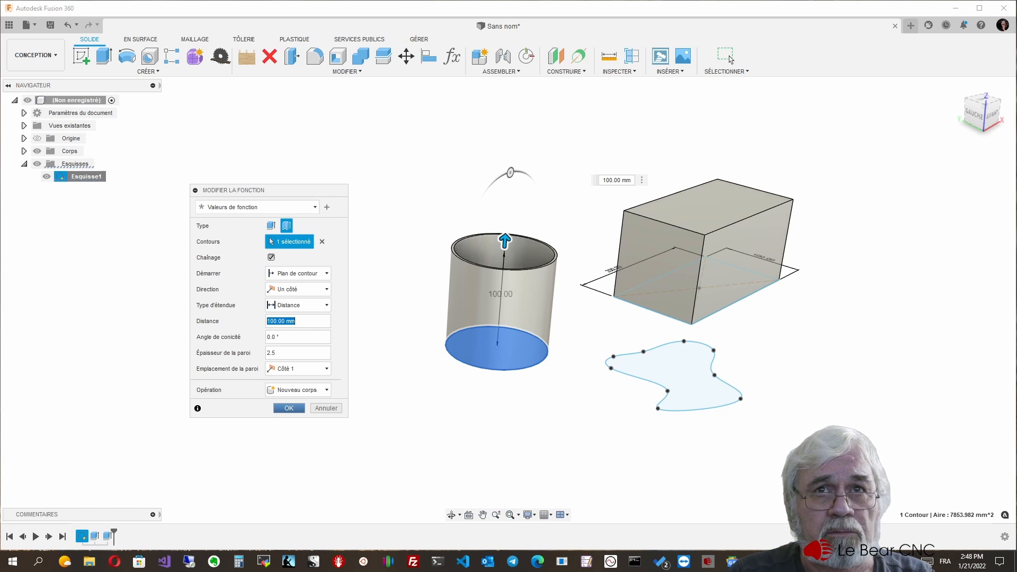
key("Return")
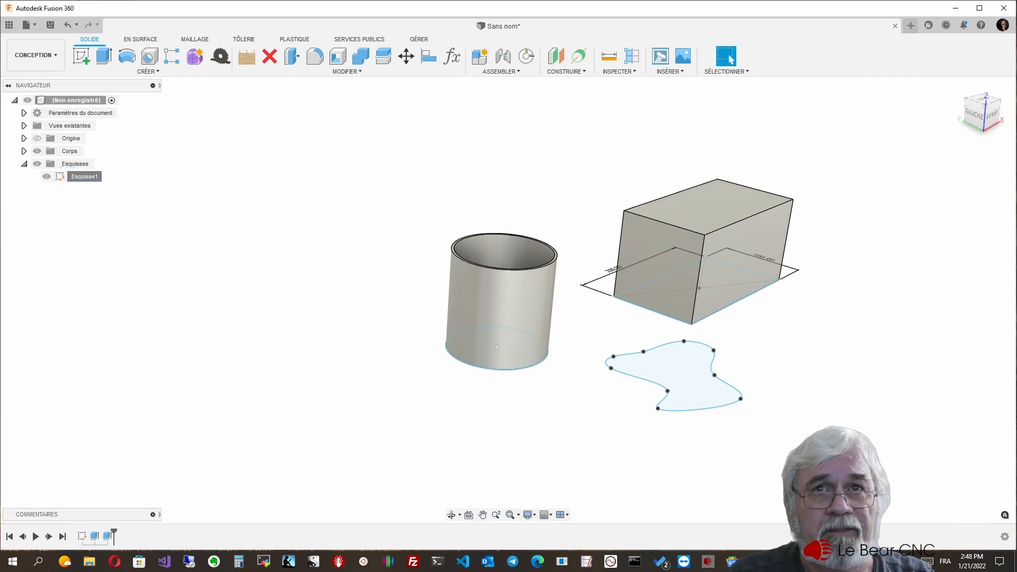
Extrude the circle profile at the tube's base by -2 mm, joined to the tube as its bottom.
middle_click_drag(681, 279, 676, 371, "shift")
left_click(481, 381)
right_click(486, 351)
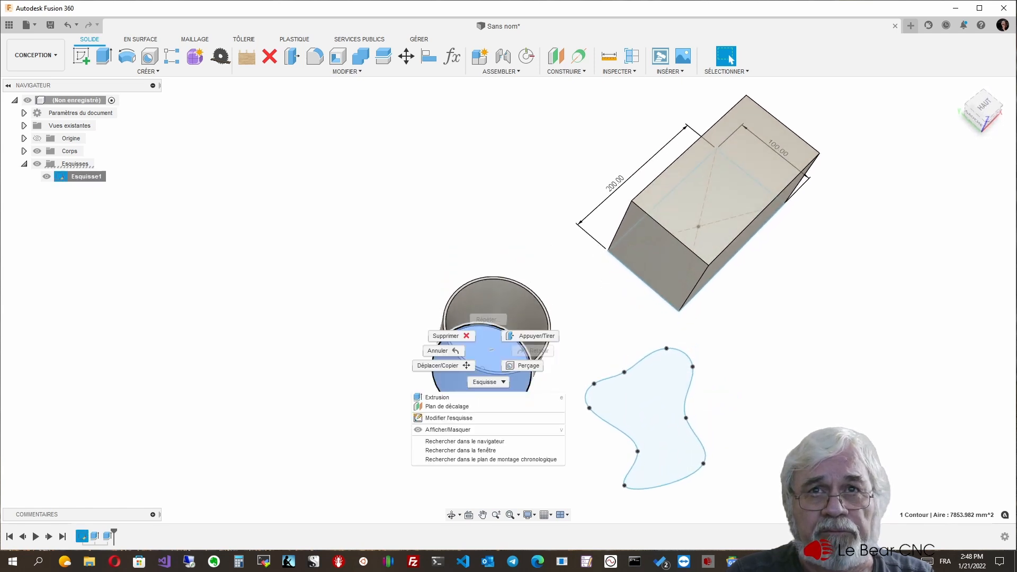
left_click(437, 398)
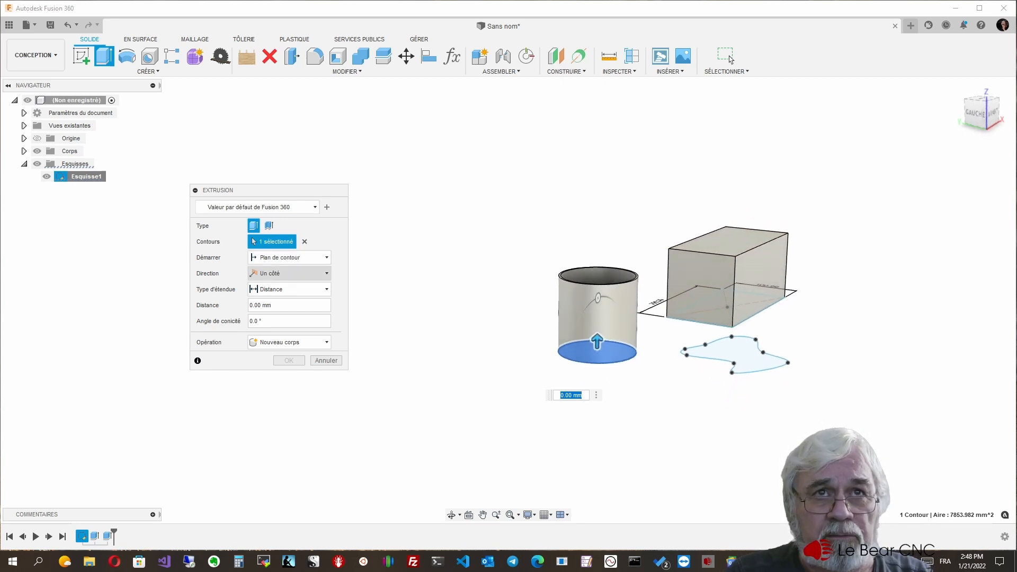
left_click_drag(276, 306, 247, 306)
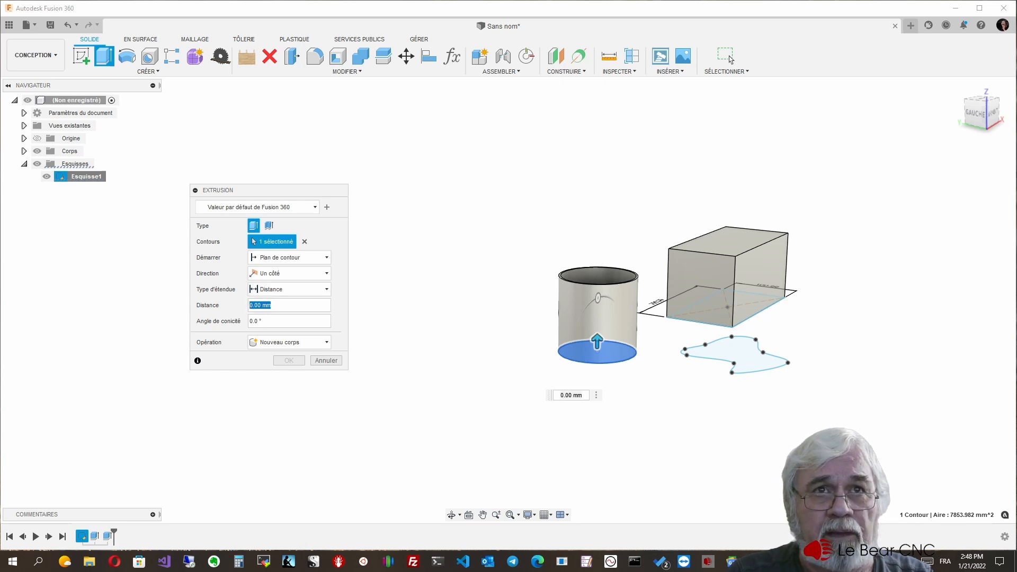
type("-2")
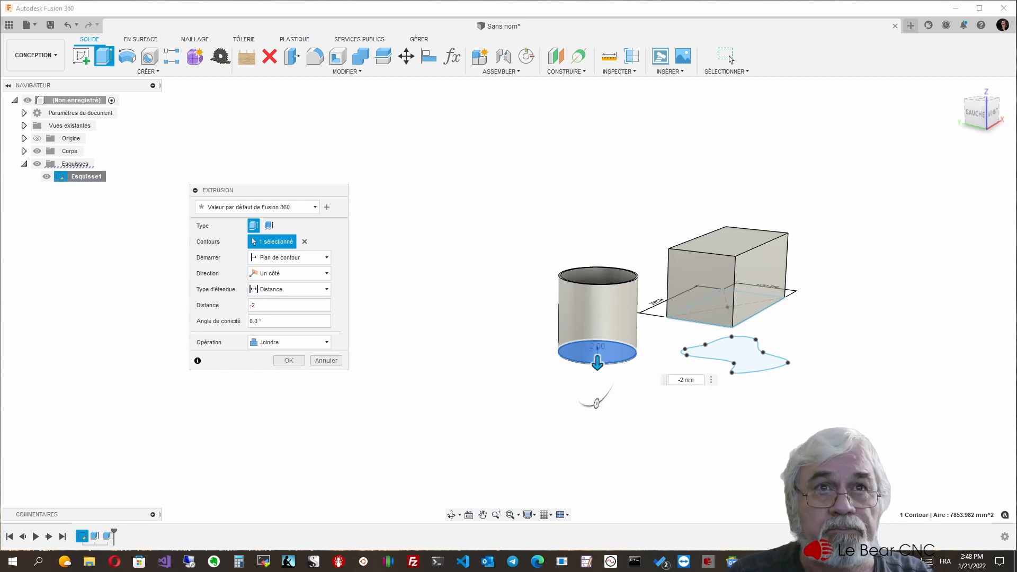
key("Return")
middle_click_drag(755, 287, 843, 231, "shift")
mouse_move(707, 366)
middle_mouse_down("shift")
mouse_move(701, 233)
mouse_move(716, 366)
mouse_move(685, 320)
middle_mouse_up("shift")
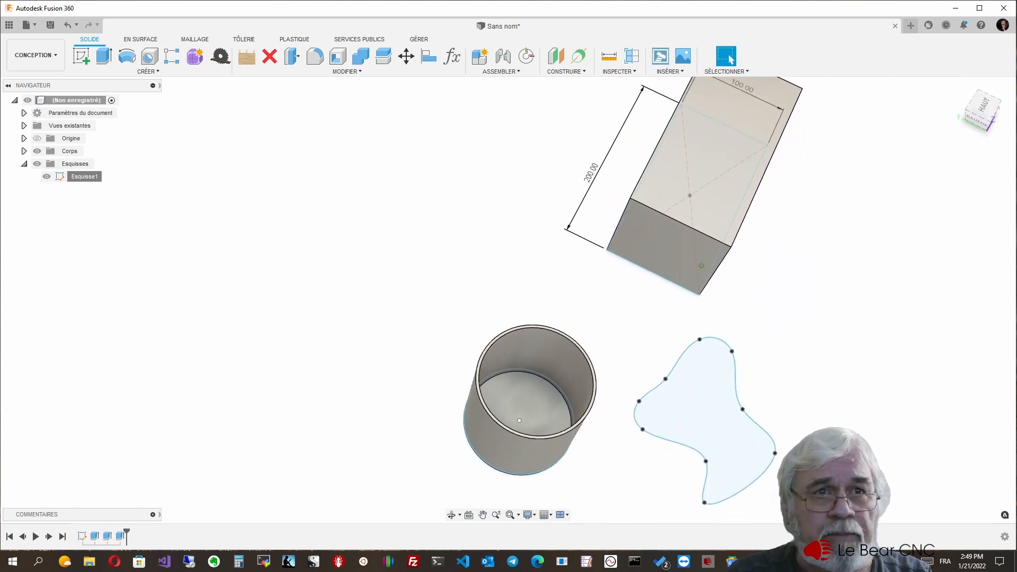
Review the settings of the tube's bottom extrusion and highlight the joined tube in the list of bodies.
right_click(121, 537)
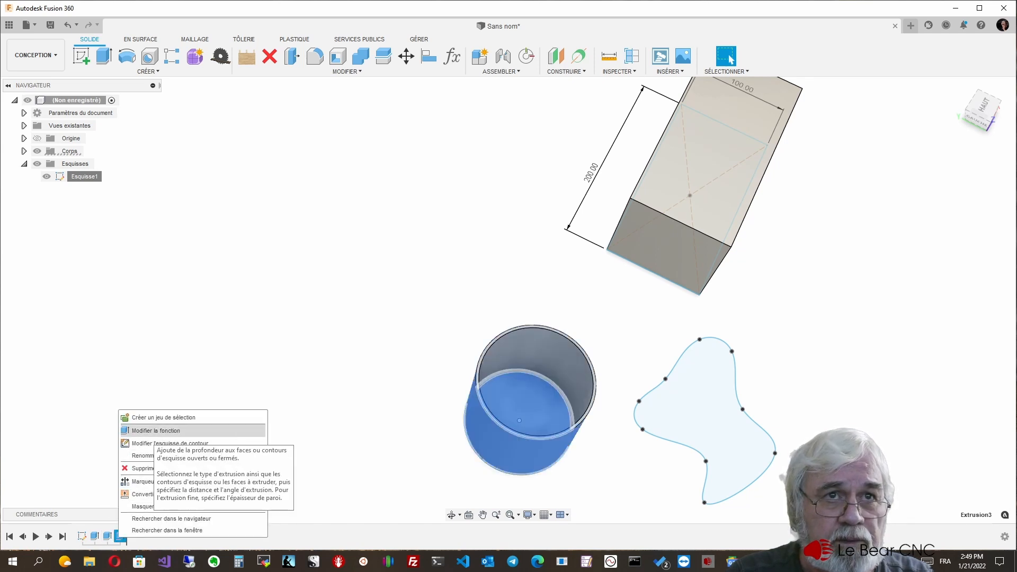
left_click(156, 431)
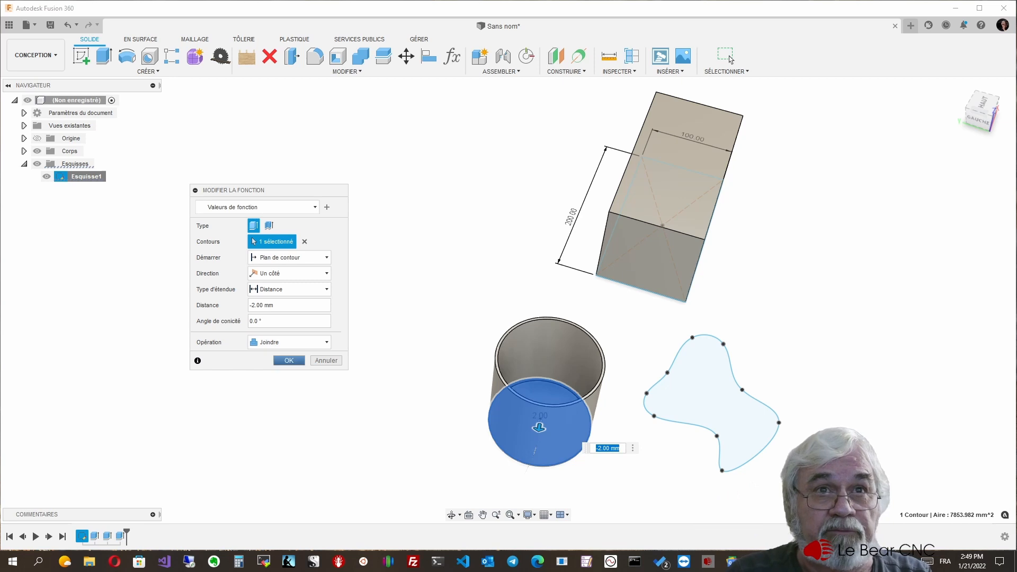
left_click(725, 56)
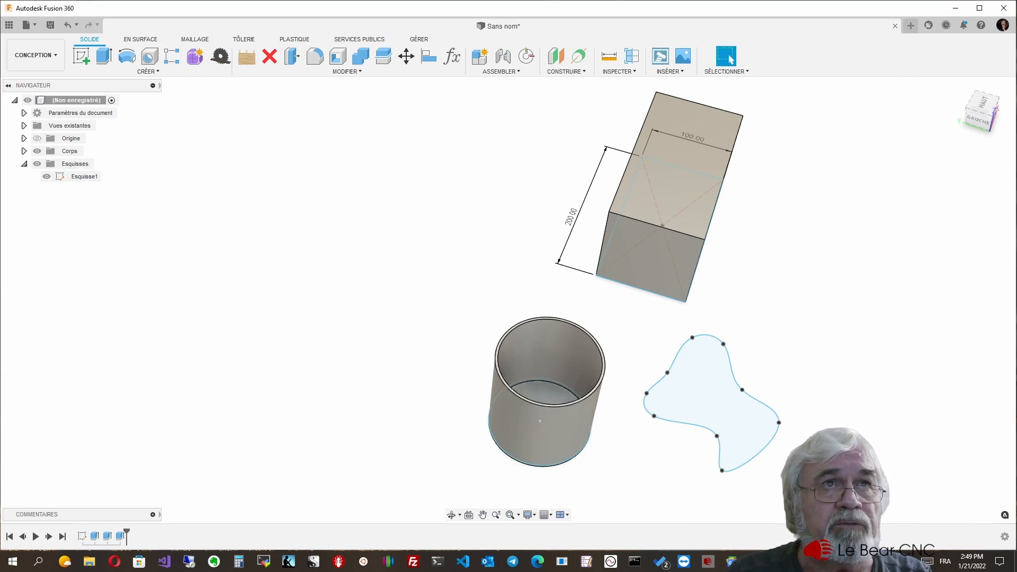
left_click(24, 151)
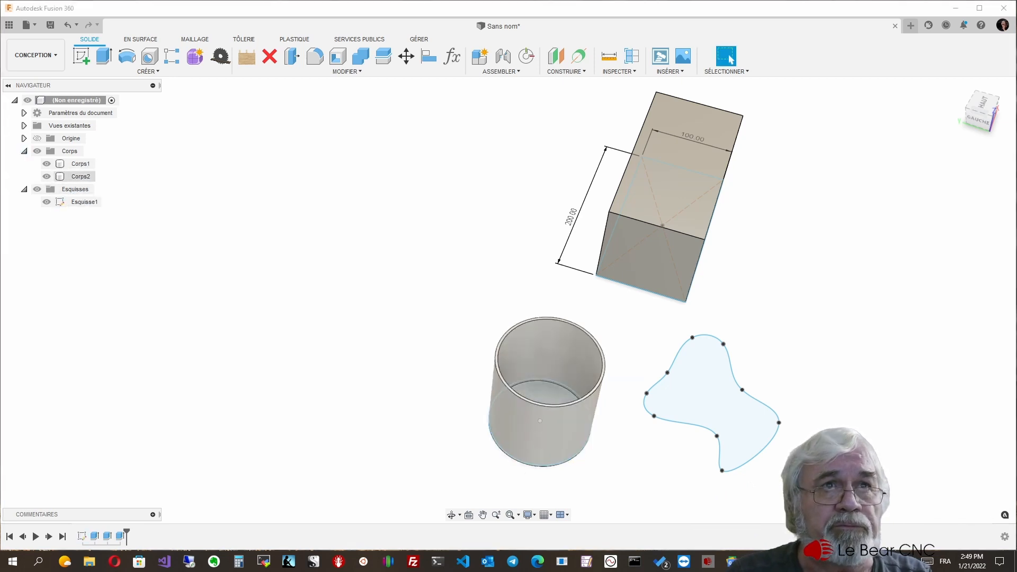
left_click(82, 177)
mouse_move(583, 339)
middle_mouse_down("shift")
mouse_move(546, 259)
mouse_move(490, 212)
mouse_move(577, 345)
mouse_move(555, 308)
middle_mouse_up("shift")
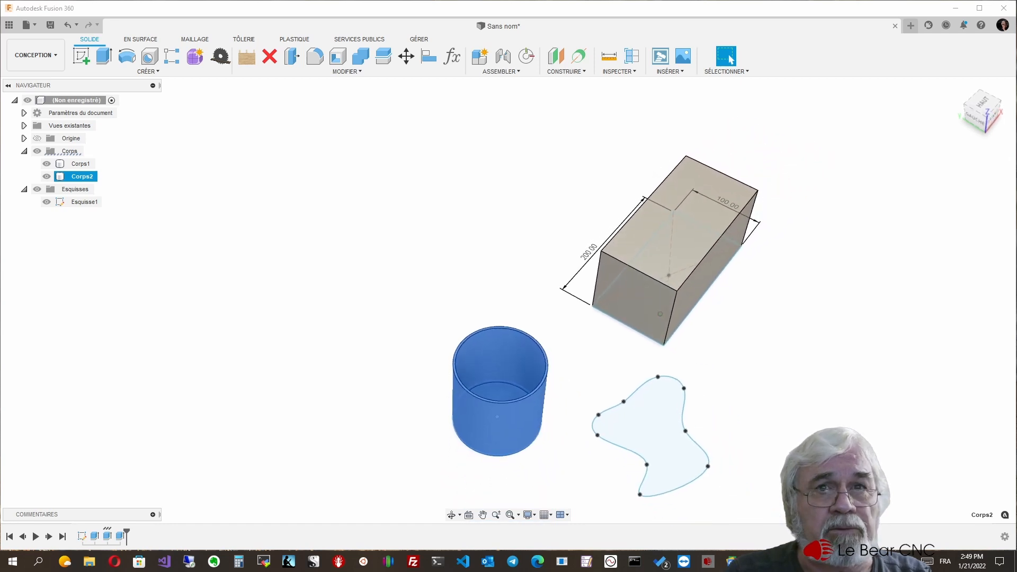
Set the taper angle of the tube's extrusion to -10°.
left_click(107, 536)
right_click(107, 536)
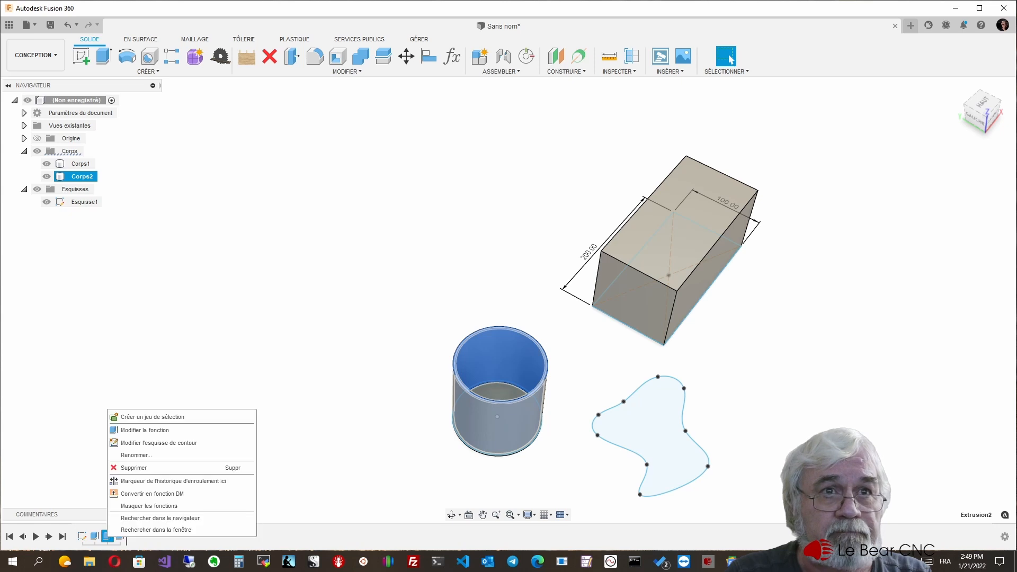
left_click(143, 429)
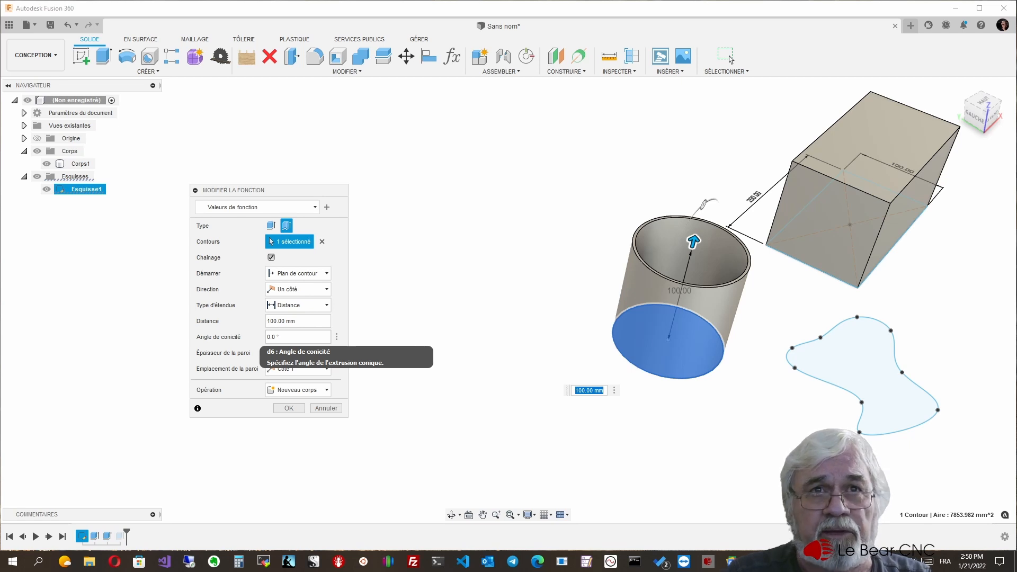
key("Tab")
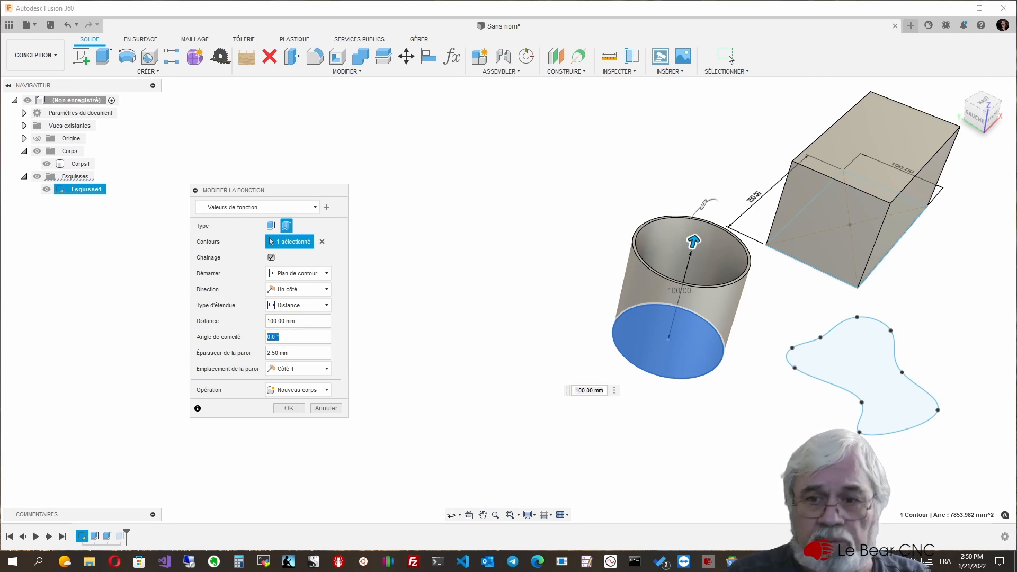
type("-10")
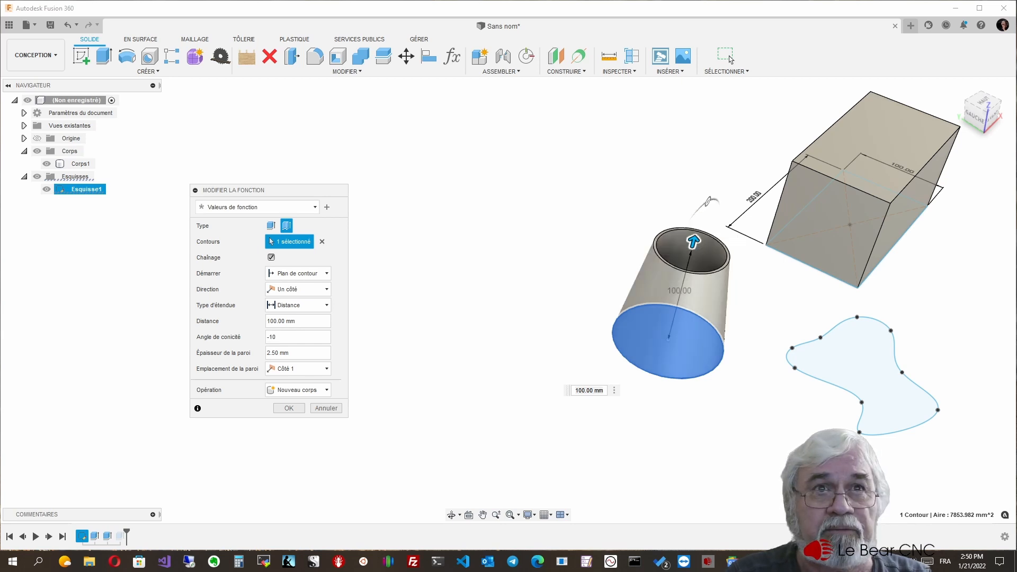
middle_click_drag(855, 239, 845, 320, "shift")
mouse_move(705, 395)
middle_mouse_down("shift")
mouse_move(706, 141)
mouse_move(670, 171)
middle_mouse_up("shift")
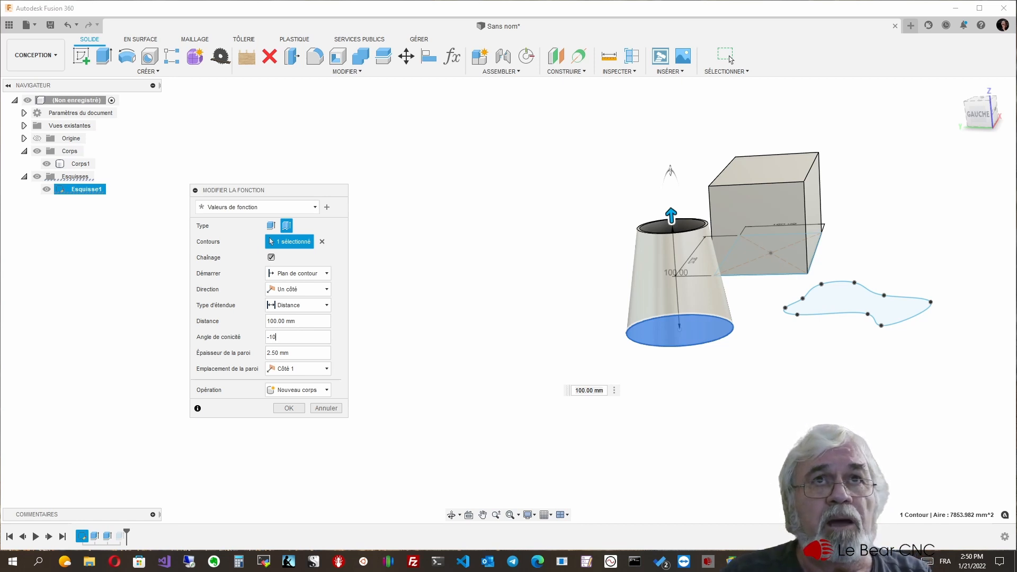
left_click(148, 71)
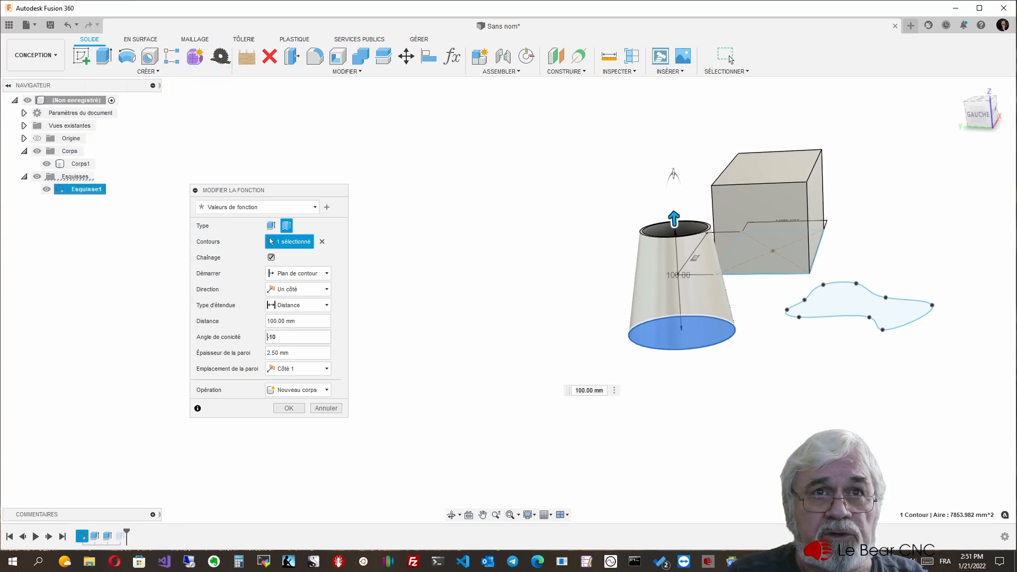
key("Return")
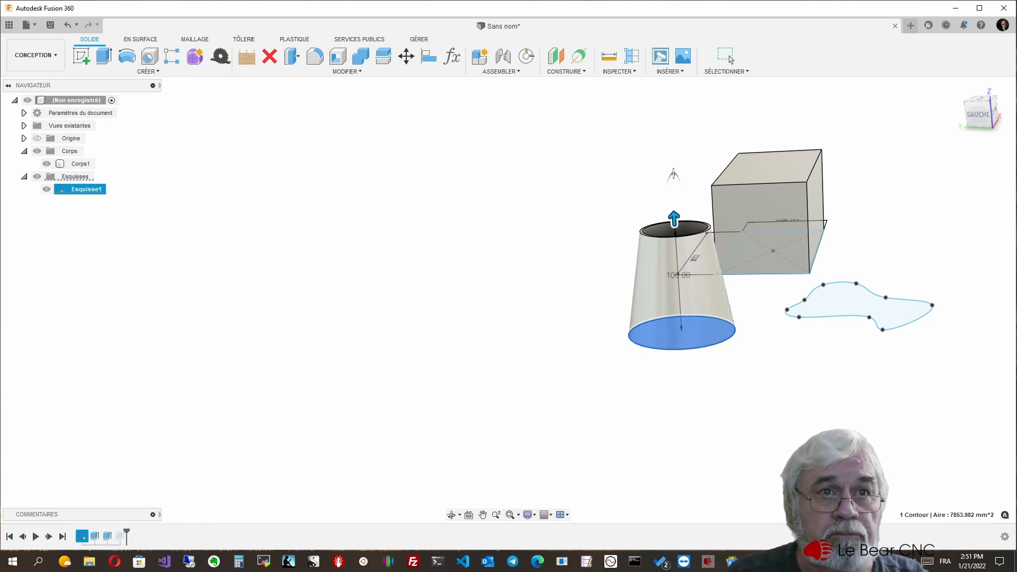
Change the taper angle of the tube's extrusion to 10° so its wall flares outward.
right_click(120, 537)
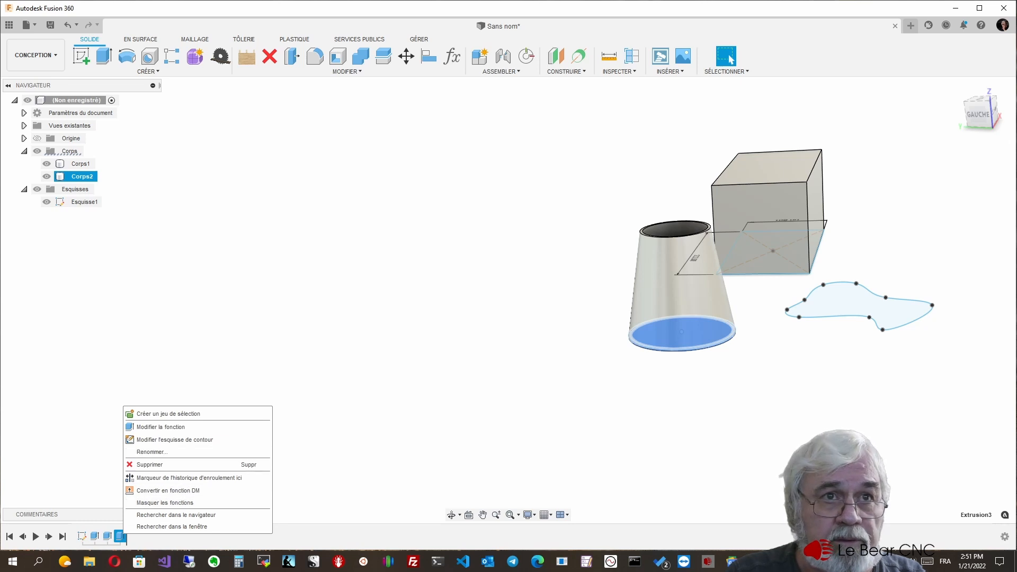
left_click(107, 537)
right_click(107, 536)
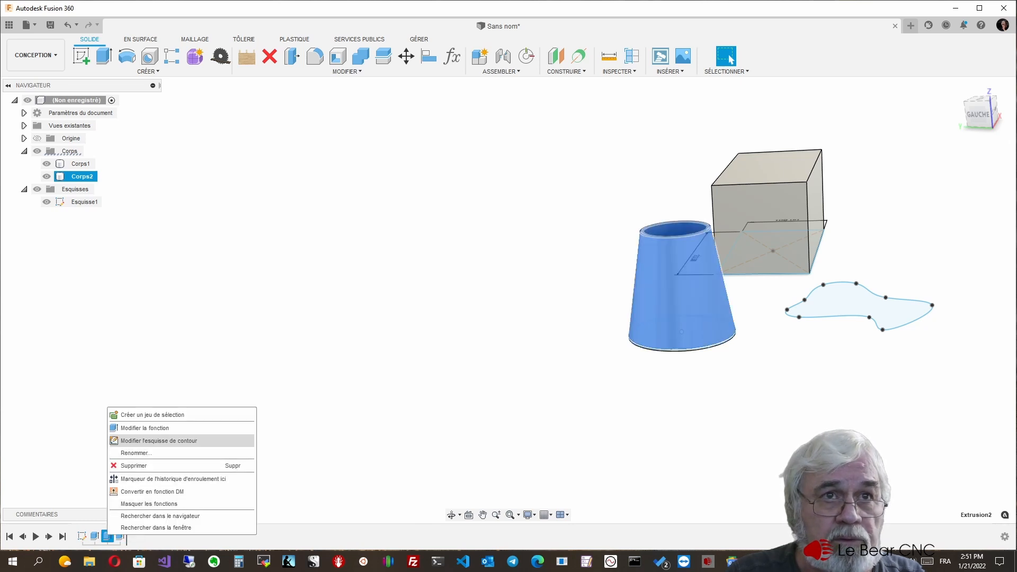
left_click(144, 428)
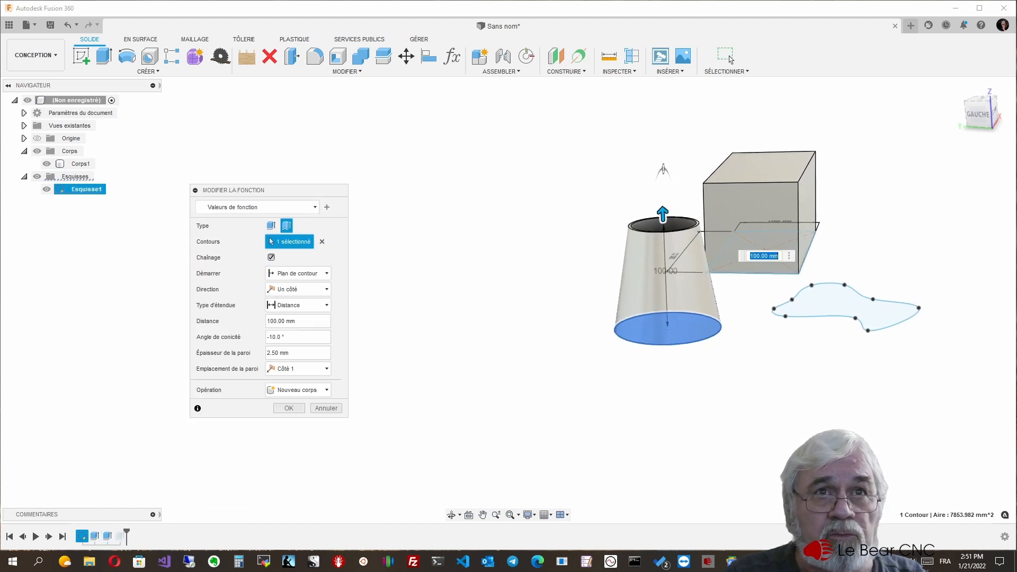
left_click_drag(270, 337, 267, 337)
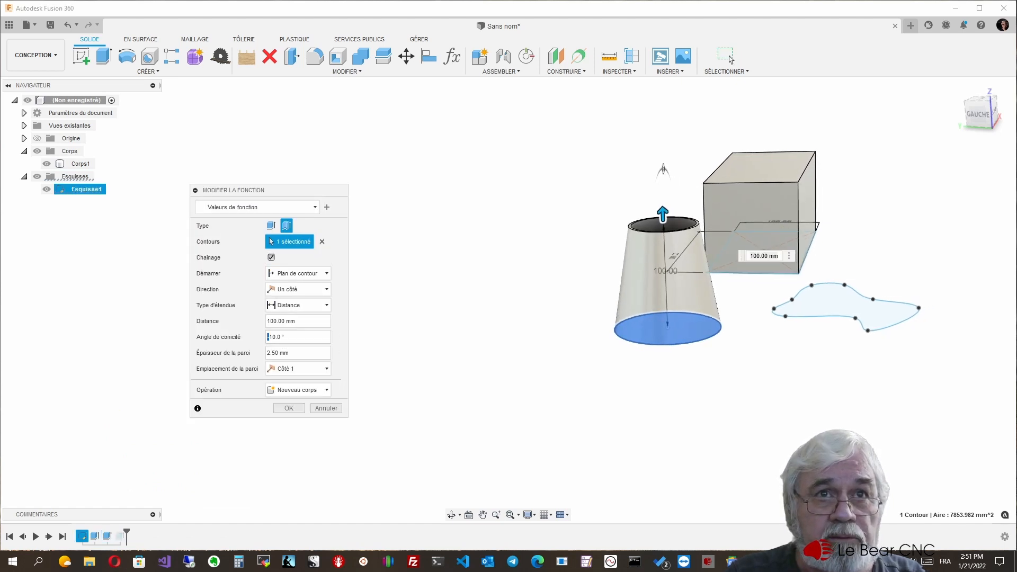
key("Delete")
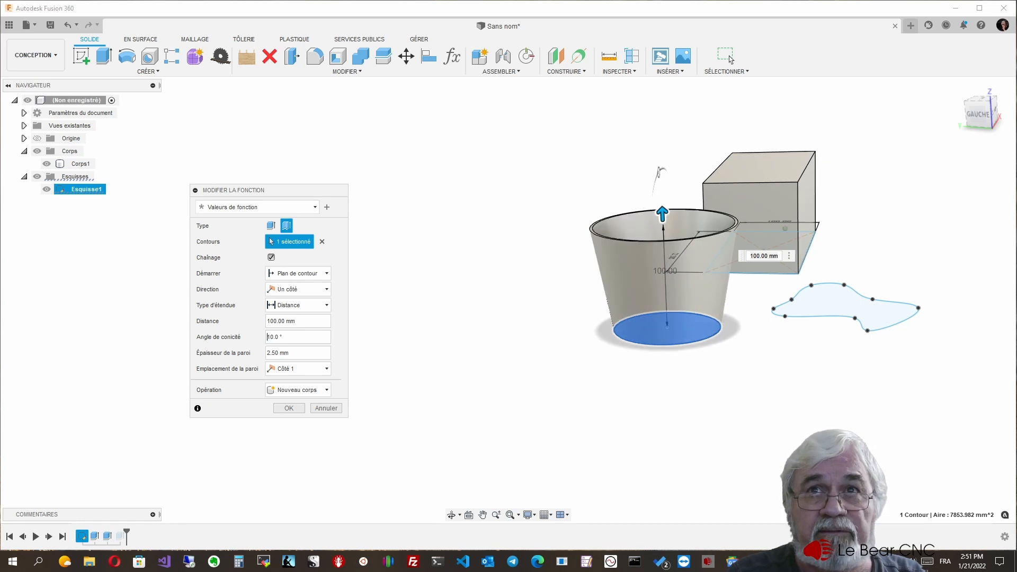
middle_click_drag(765, 231, 733, 185, "shift")
middle_click_drag(595, 200, 669, 225, "shift")
key("Return")
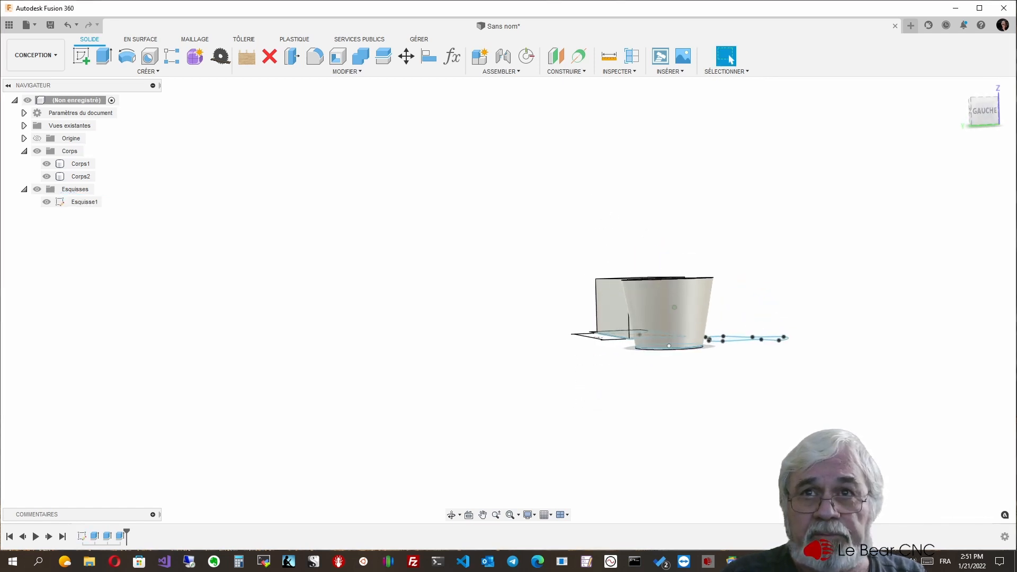
middle_click_drag(683, 278, 645, 358, "shift")
middle_click_drag(651, 318, 591, 255, "shift")
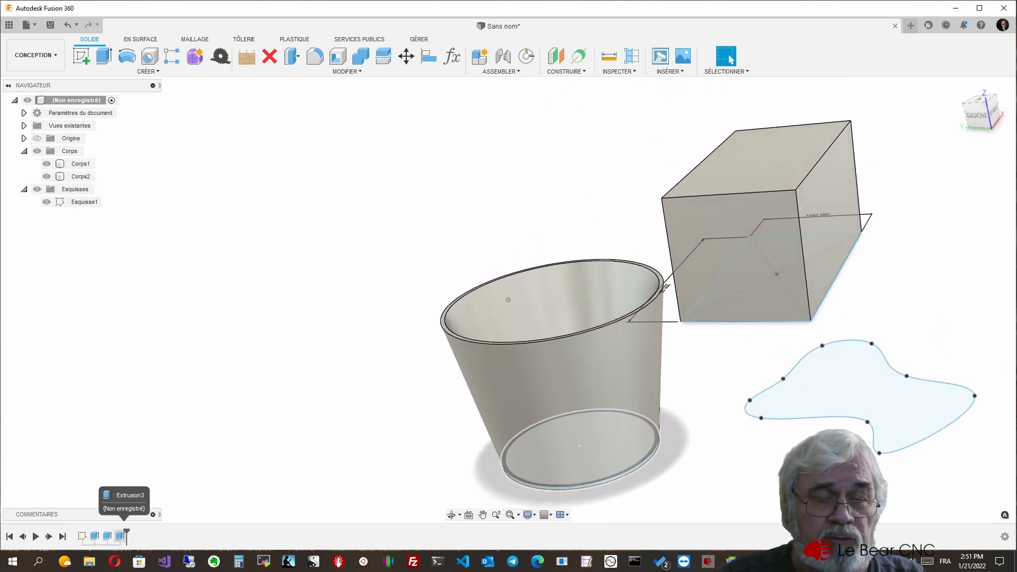
right_click(121, 536)
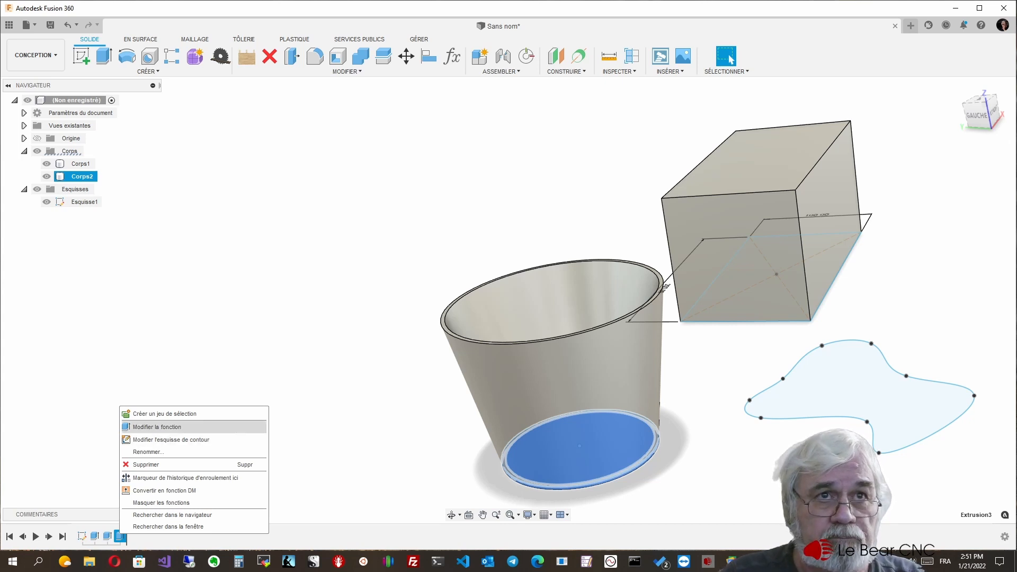
left_click(157, 427)
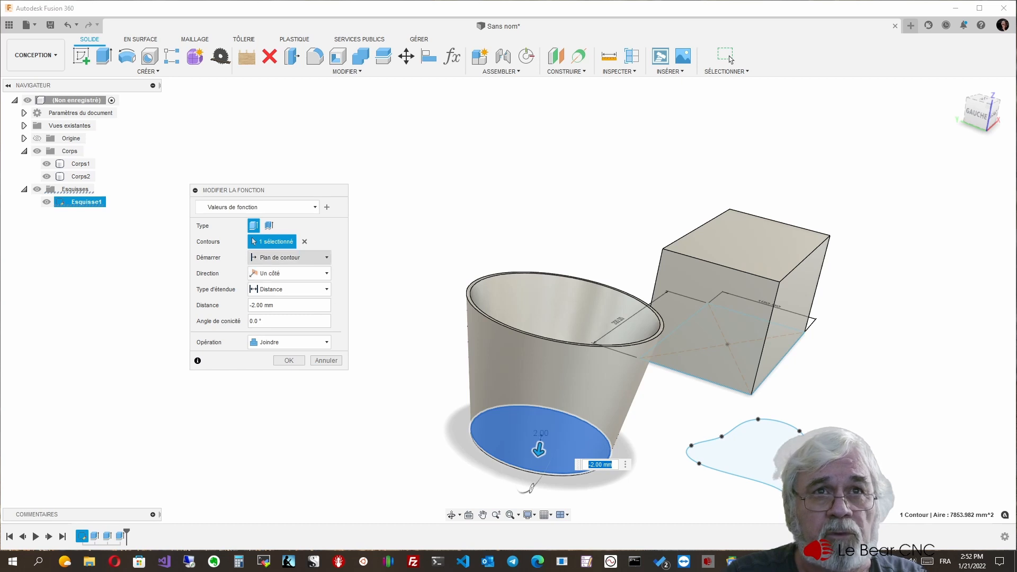
middle_click_drag(508, 299, 511, 292, "shift")
middle_click_drag(536, 485, 565, 422, "shift")
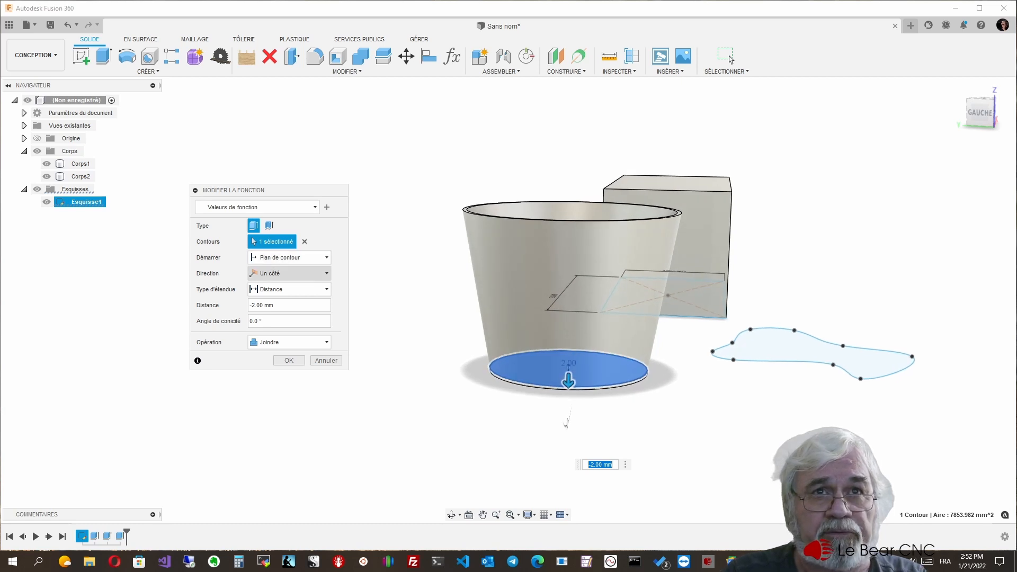
left_click(292, 273)
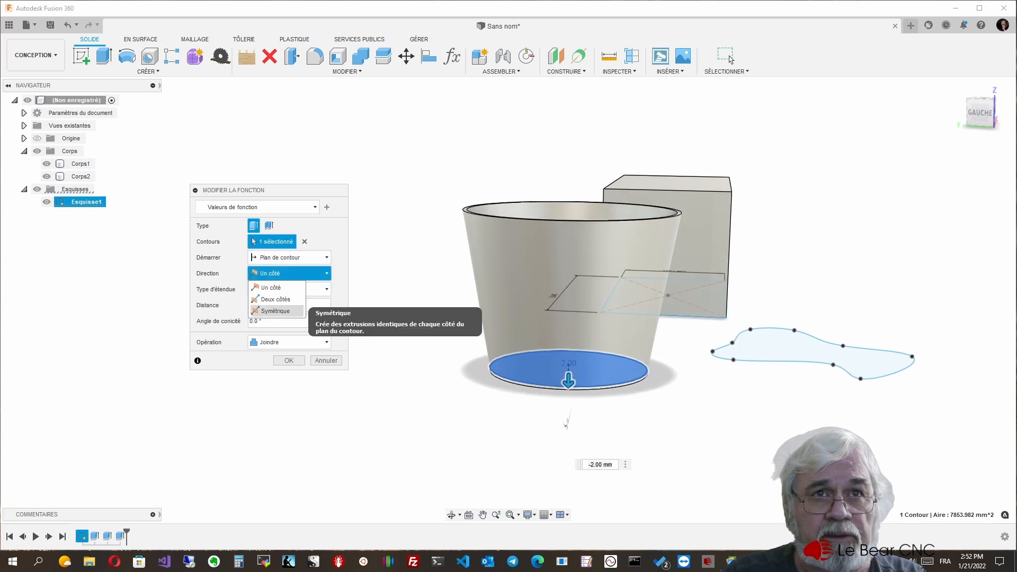
left_click(275, 311)
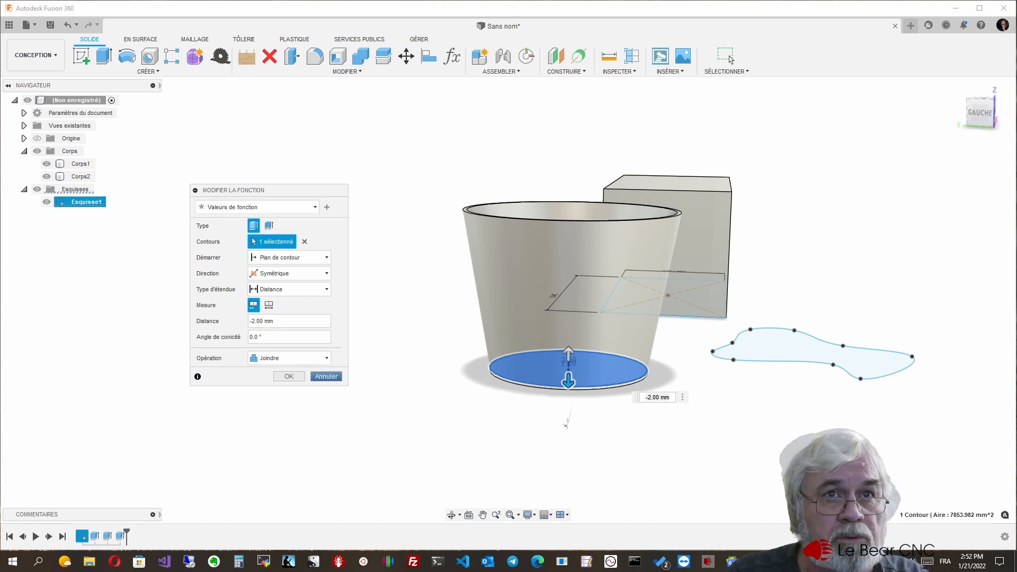
left_click(326, 376)
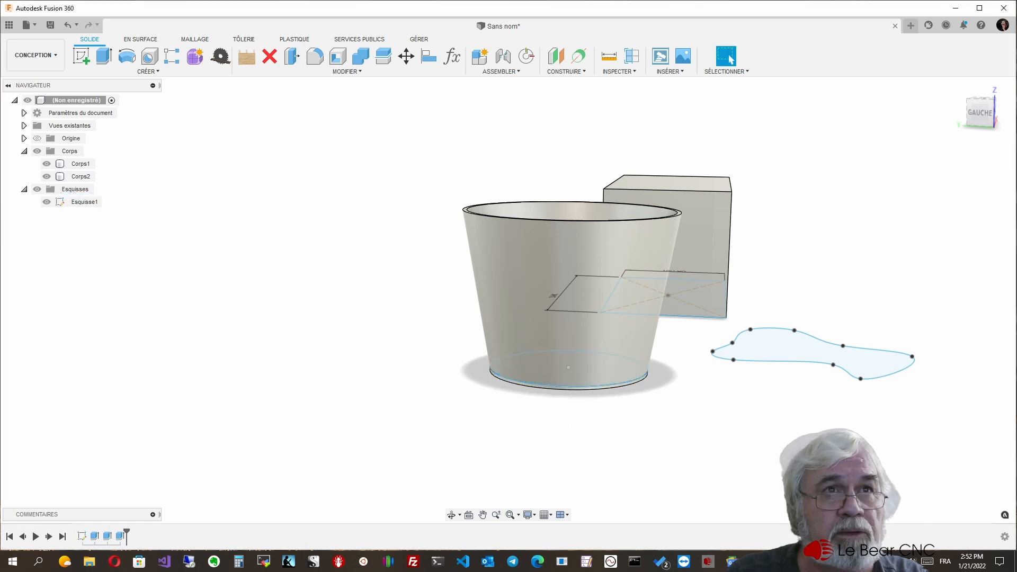
Make the tube's extrusion symmetric about the profile plane, measured by half length, with the operation set to Join.
left_click(107, 536)
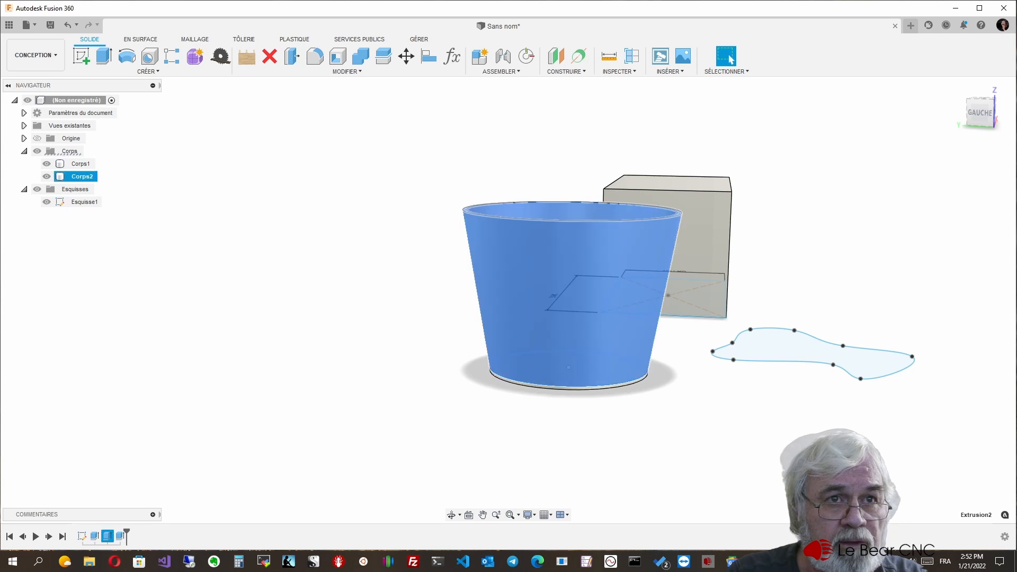
right_click(107, 537)
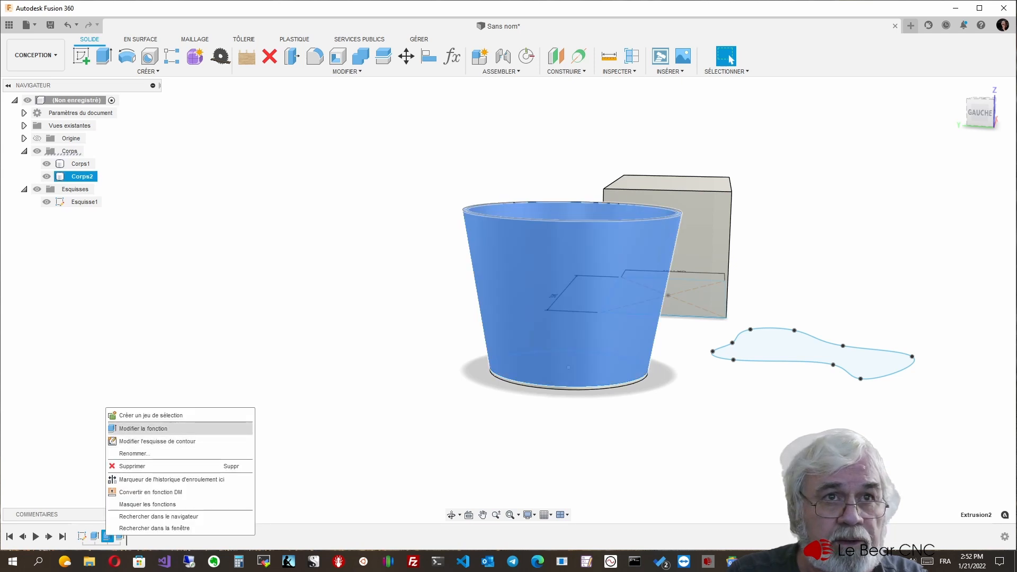
left_click(143, 428)
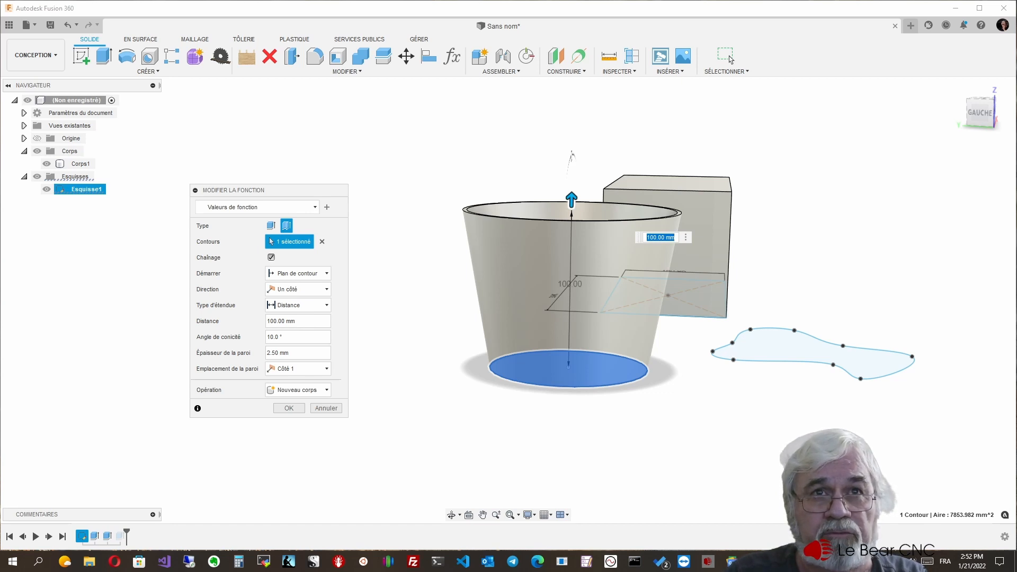
left_click(299, 290)
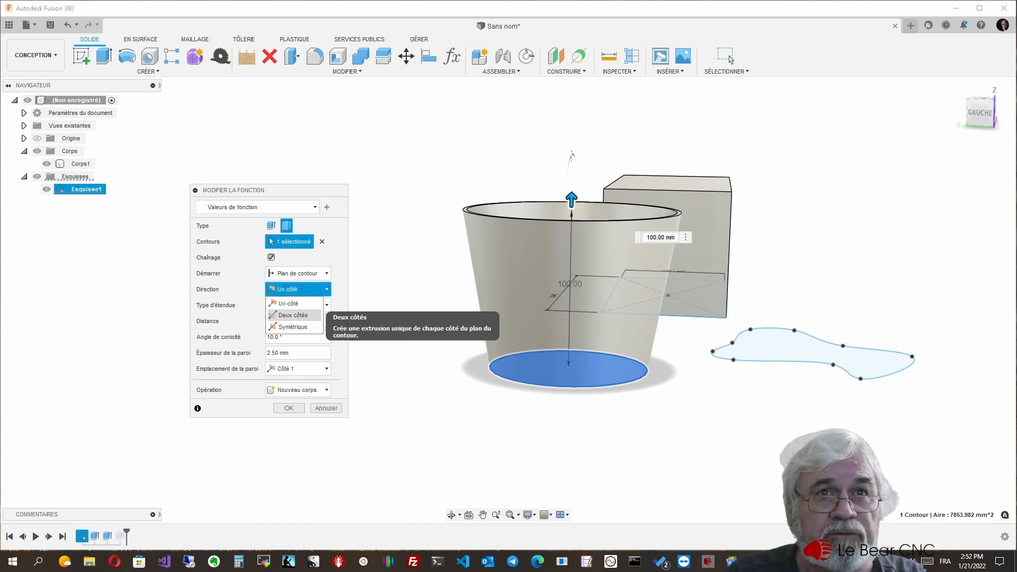
left_click(293, 327)
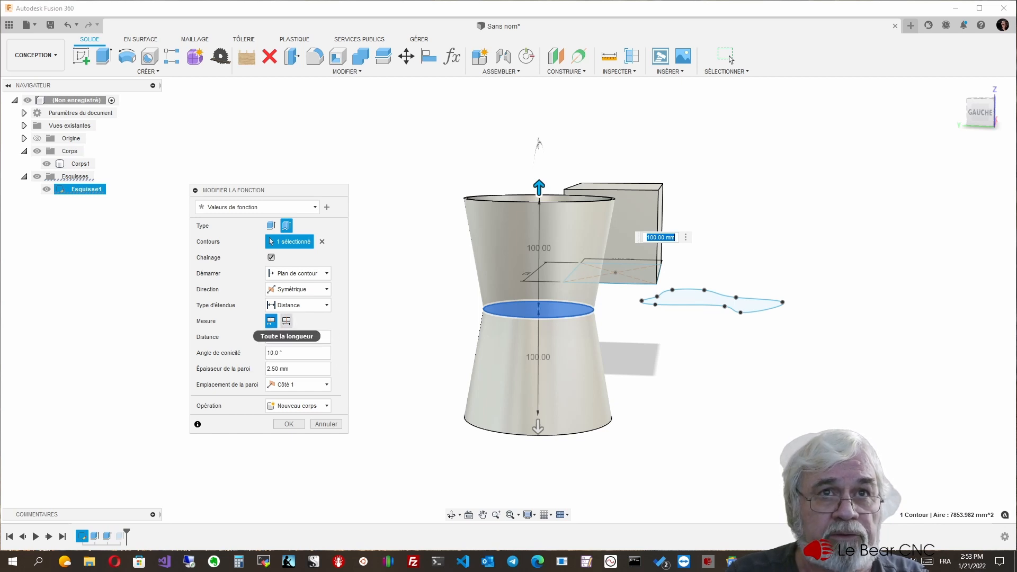
left_click(286, 321)
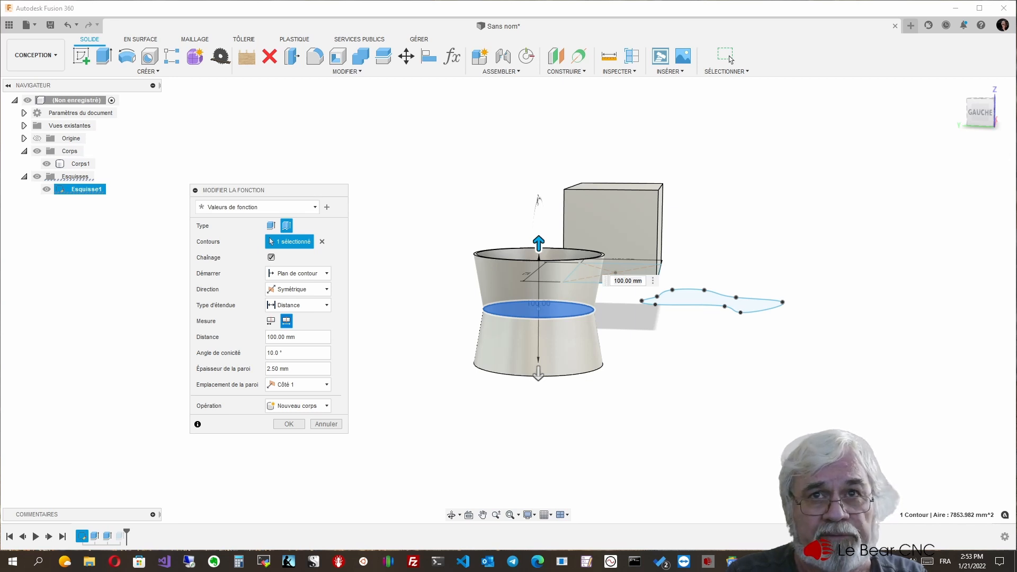
left_click(271, 321)
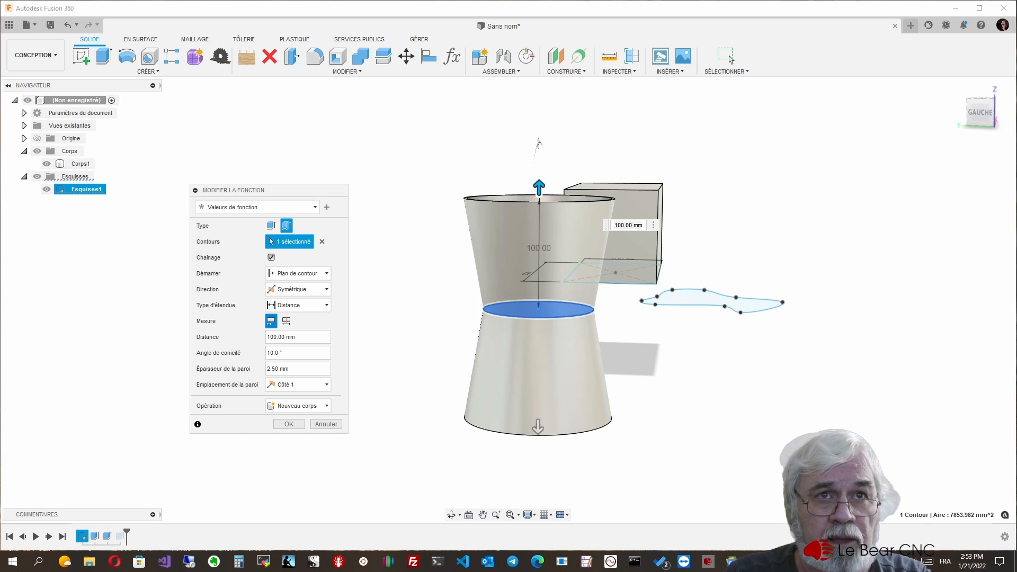
left_click(308, 406)
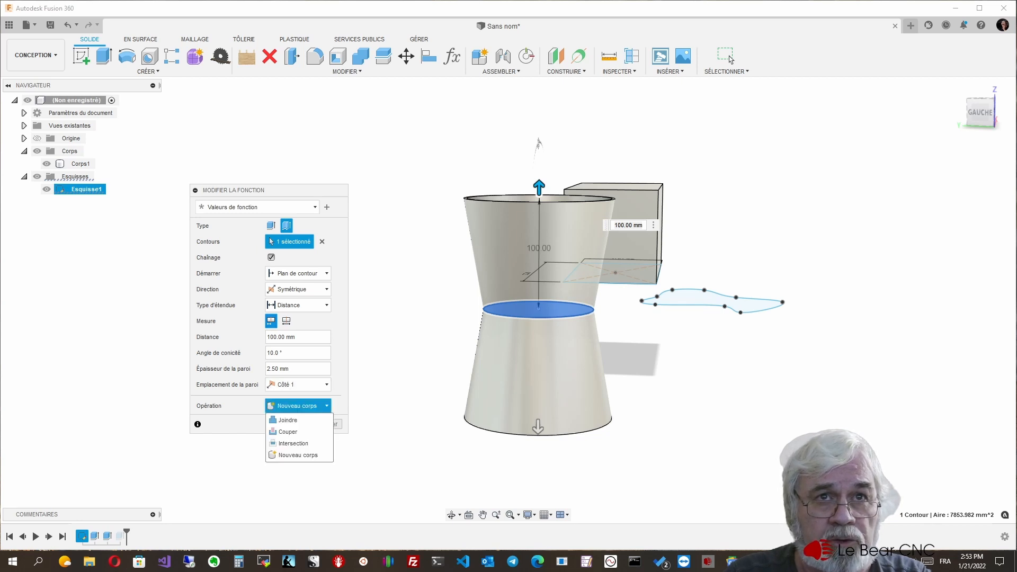
left_click(284, 419)
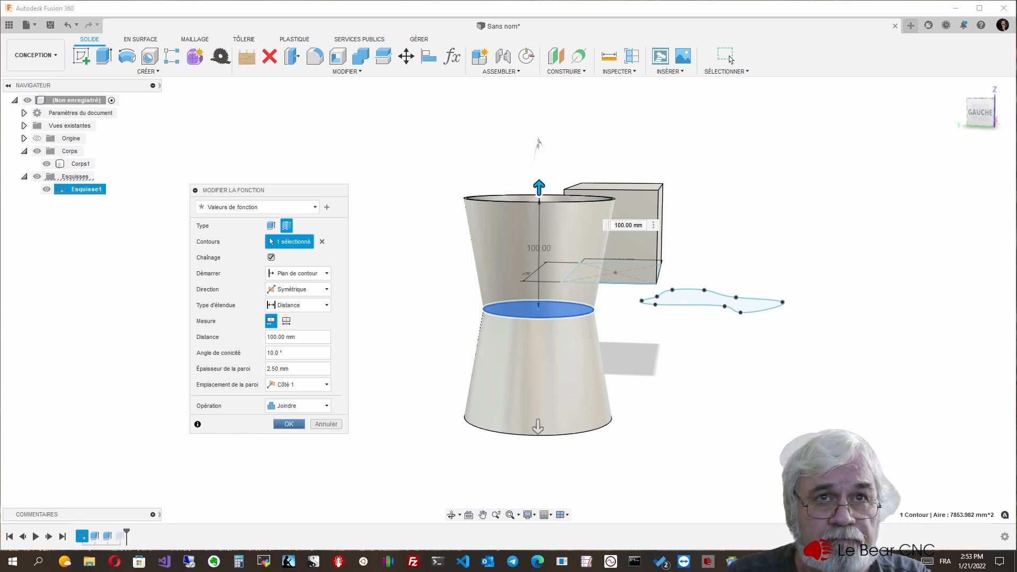
left_click(288, 424)
Examine the symmetric tapered tube and its open ends from several angles.
middle_click_drag(632, 284, 620, 333, "shift")
middle_click_drag(562, 297, 541, 345, "shift")
middle_click_drag(482, 265, 439, 276, "shift")
middle_click_drag(498, 341, 565, 304, "shift")
middle_click_drag(421, 284, 415, 287, "shift")
middle_click_drag(523, 310, 530, 282, "shift")
scroll(530, 284, "up", 2)
middle_click_drag(591, 262, 606, 274, "shift")
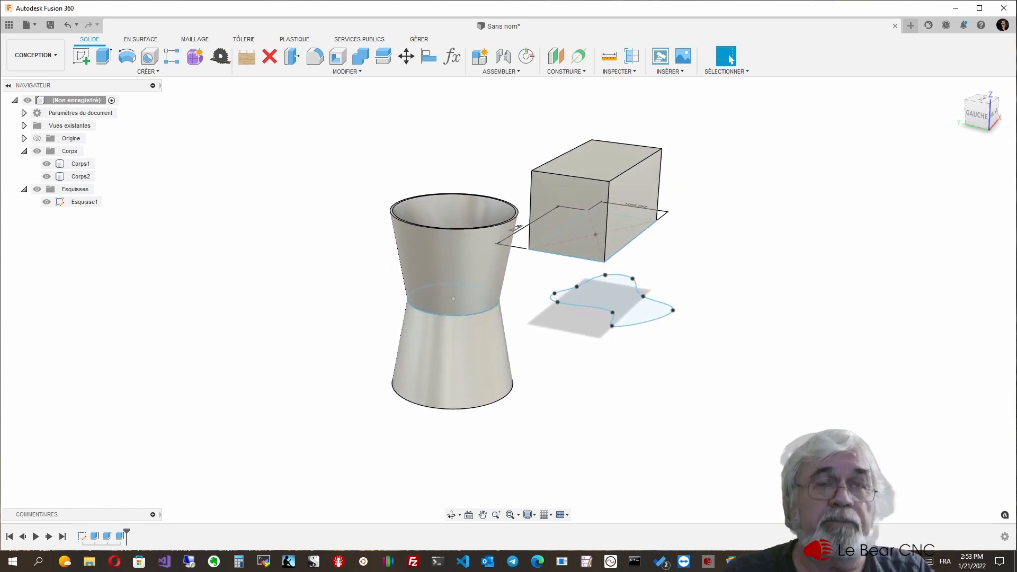
middle_click_drag(605, 275, 580, 267, "shift")
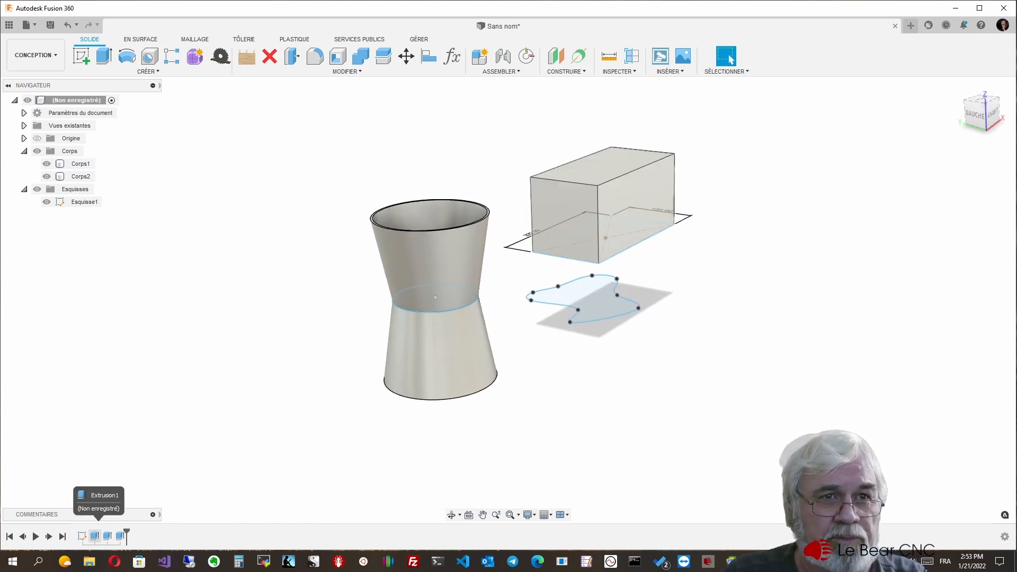
Edit the tube's thin extrusion and change its direction from symmetric to two sides.
left_click(107, 537)
right_click(107, 536)
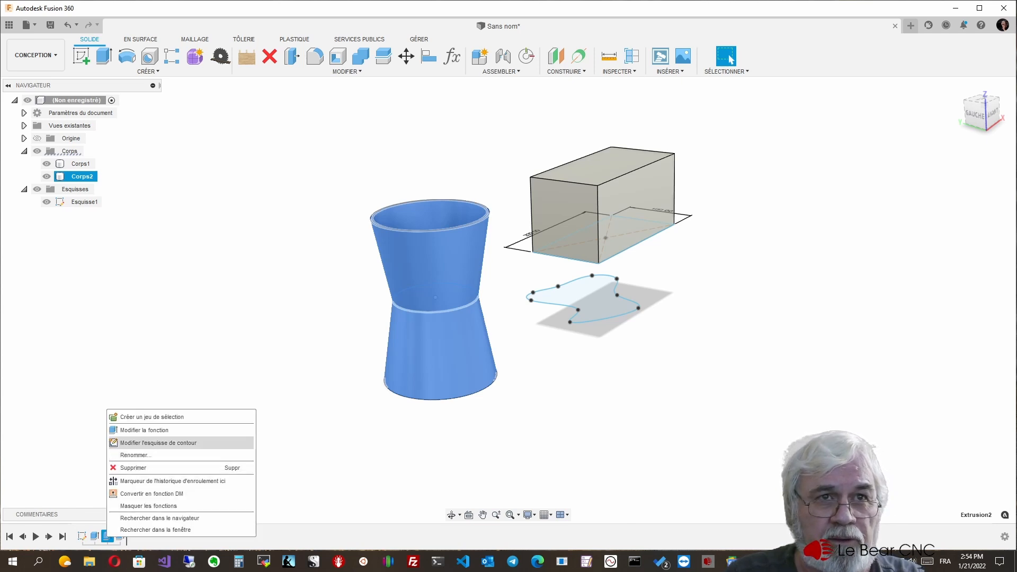
left_click(144, 430)
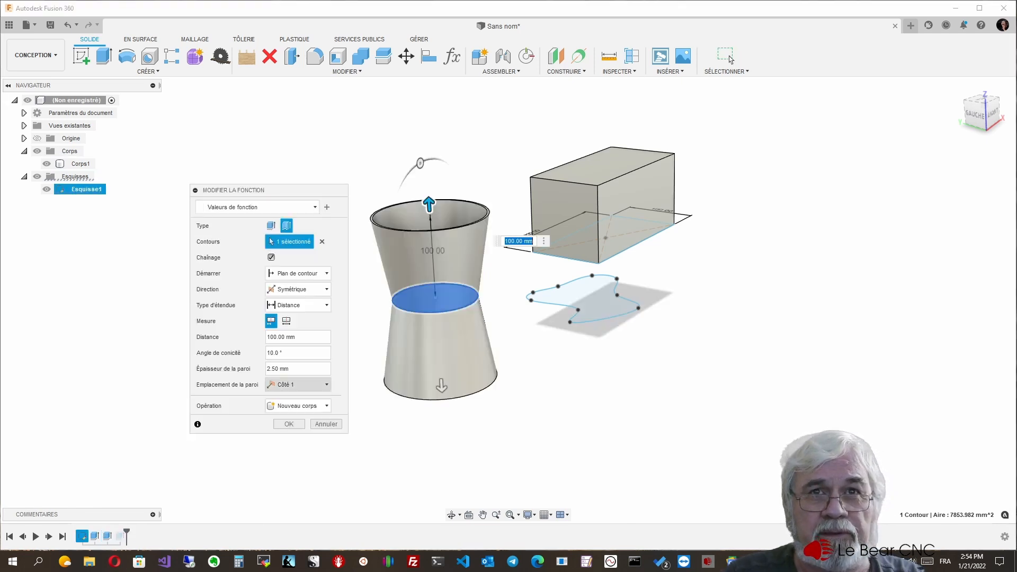
left_click(296, 289)
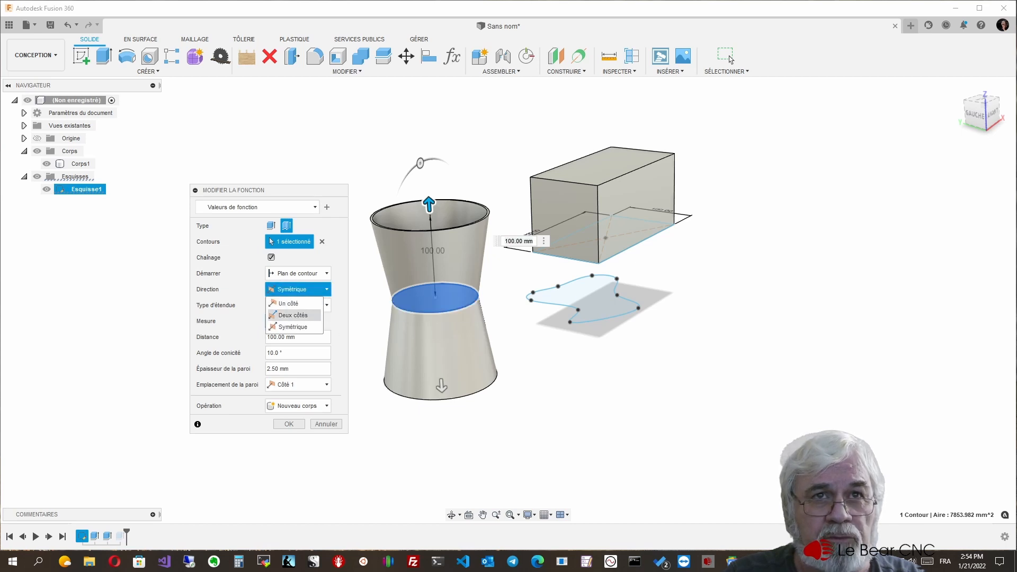
left_click(293, 316)
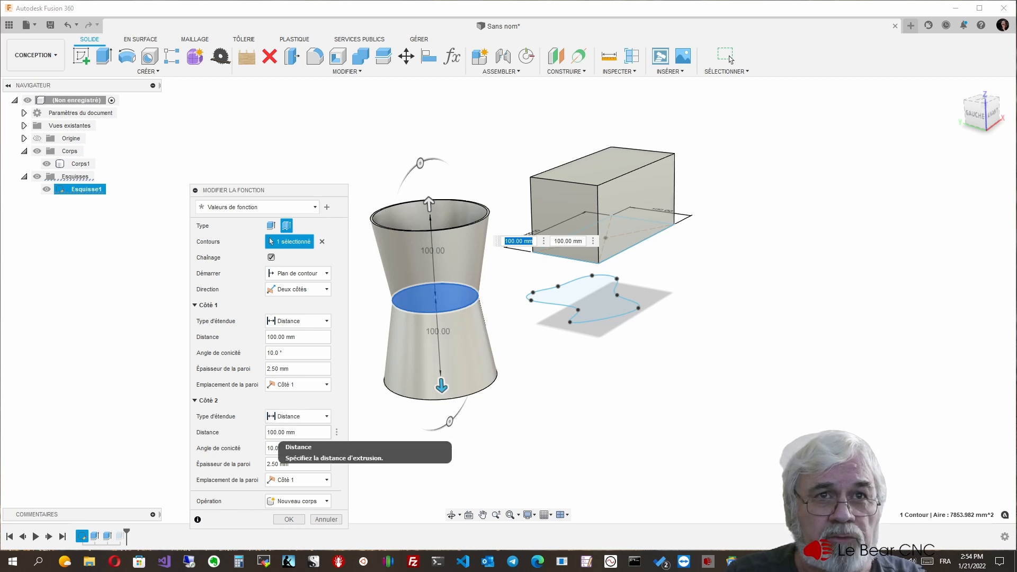
Set the tube extrusion's second side to a distance of 50 mm with a 20° taper angle.
left_click_drag(296, 432, 267, 432)
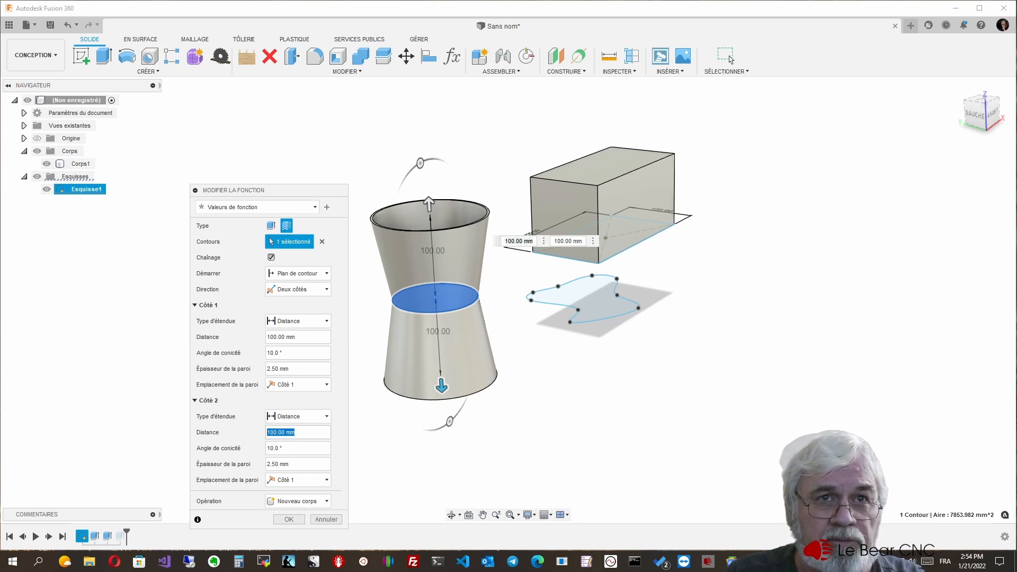
type("50")
key("Tab")
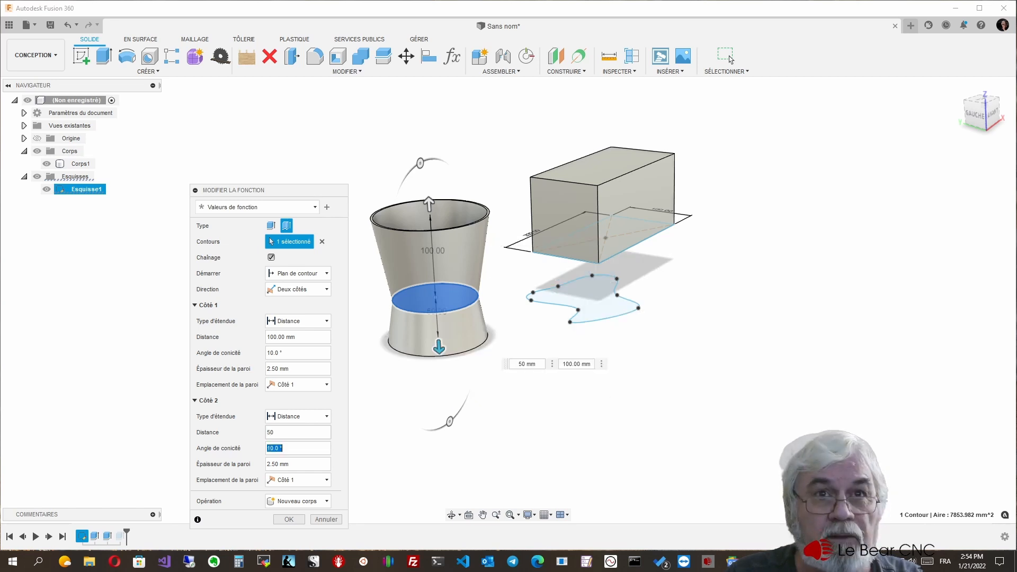
type("20")
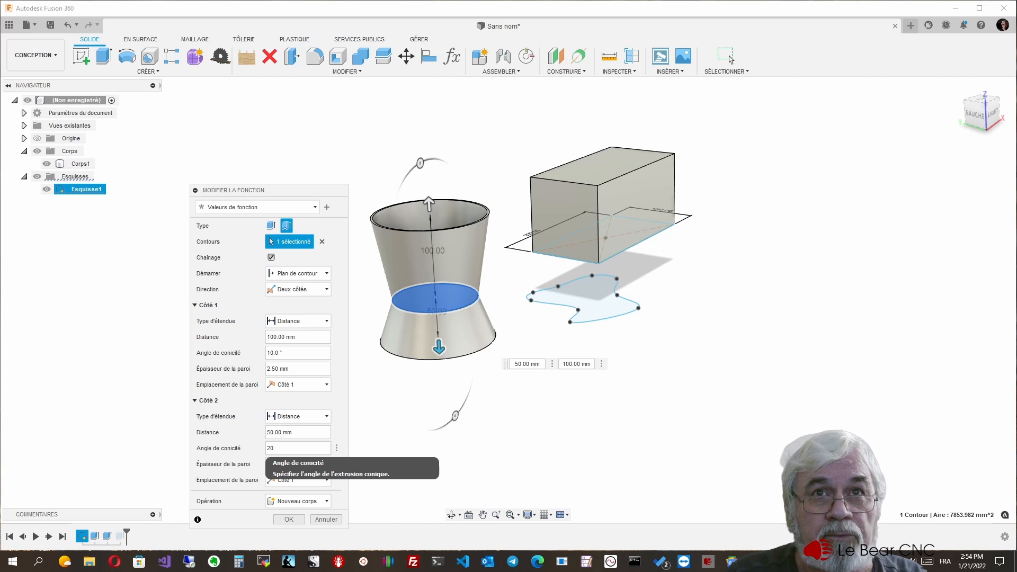
middle_click_drag(730, 58, 730, 59, "shift")
scroll(574, 318, "up", 5)
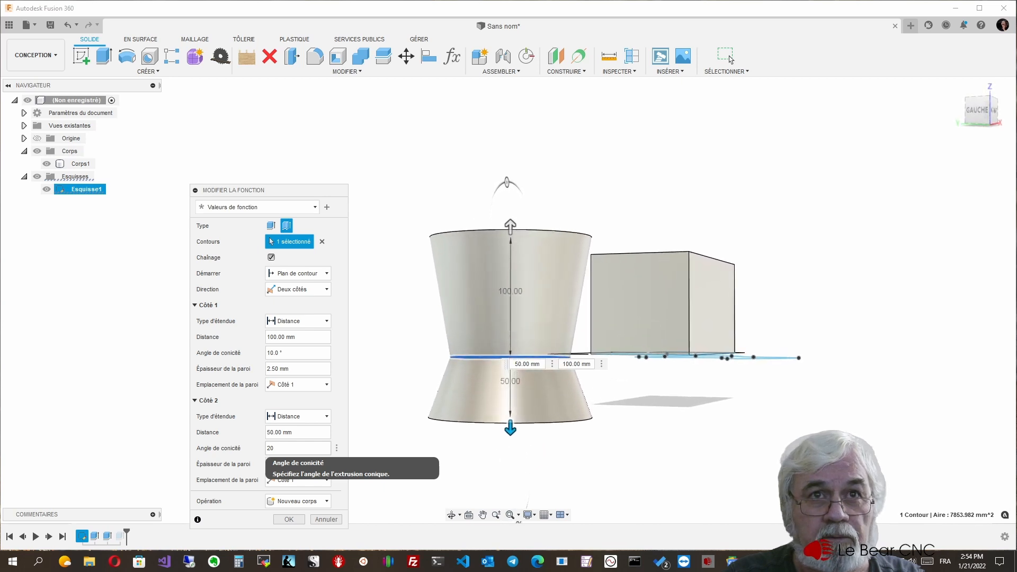
key("Tab")
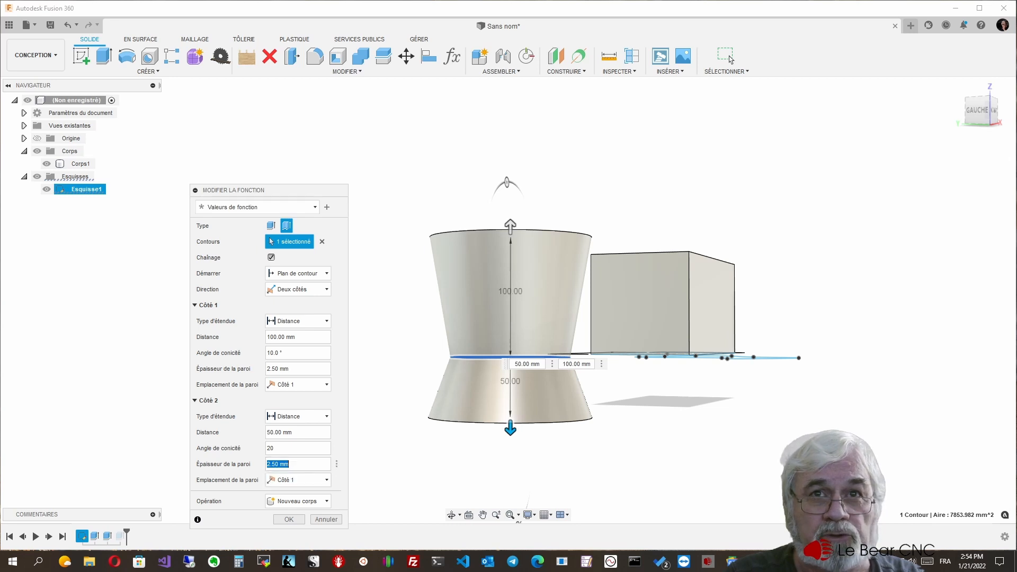
Set the tube's wall thickness to 4 mm on side 1 and 1 mm on side 2.
left_click_drag(290, 369, 267, 368)
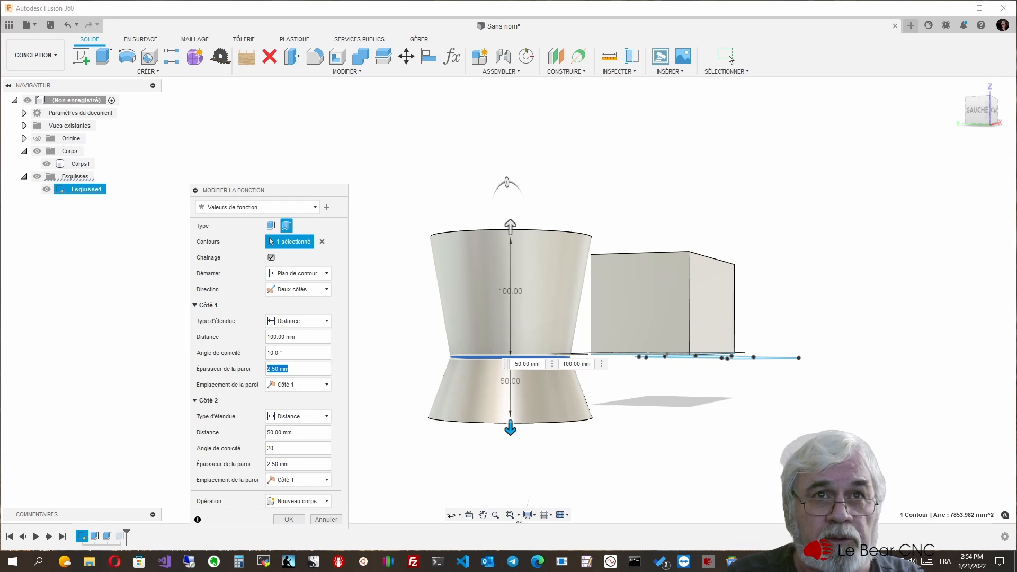
type("4")
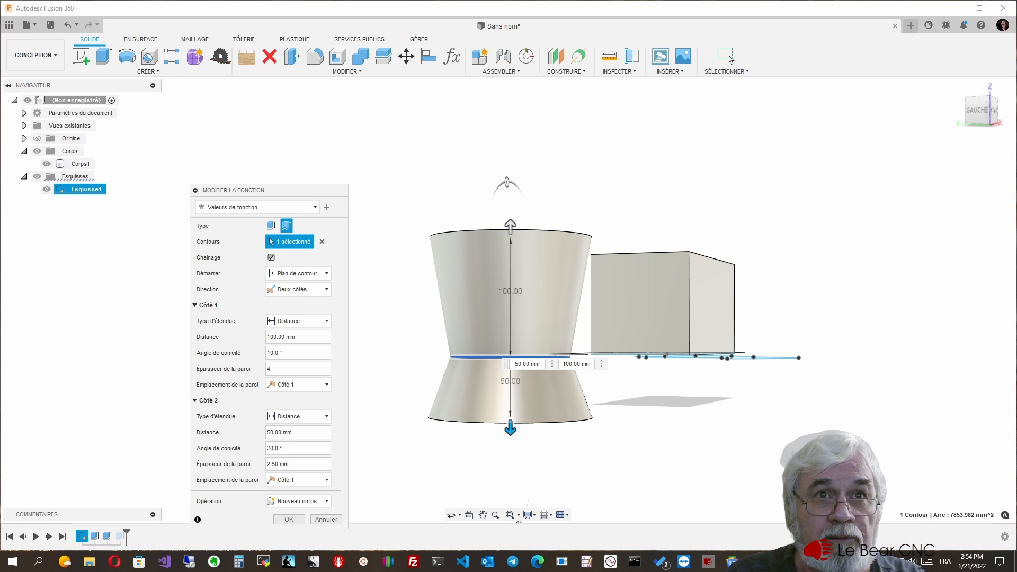
left_click_drag(291, 464, 266, 464)
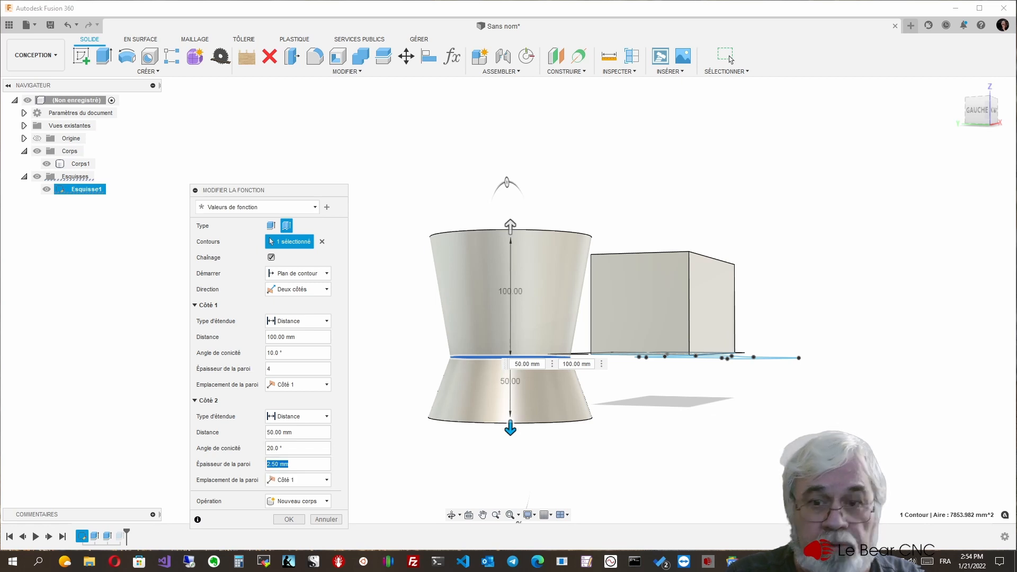
type("1")
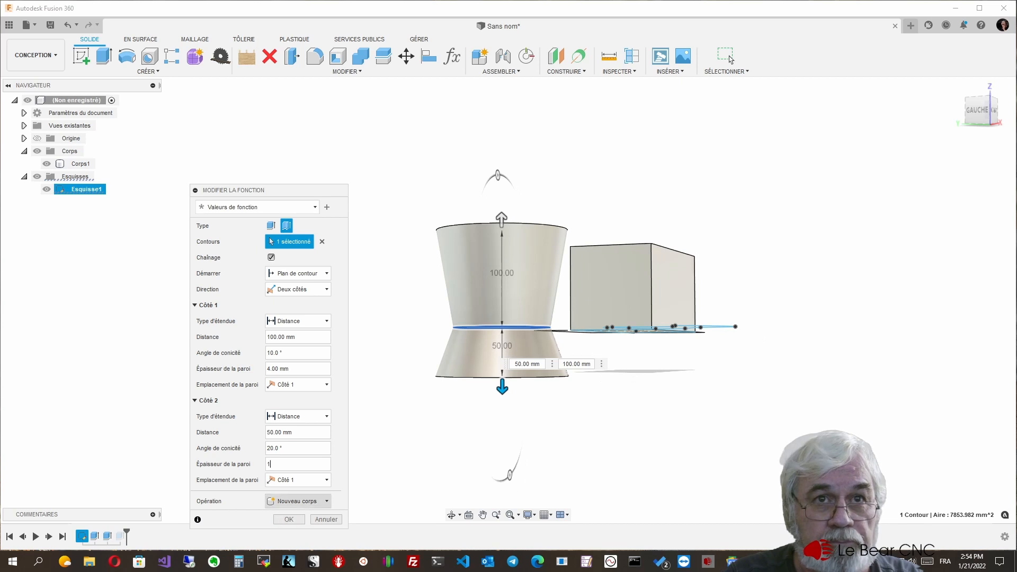
Set the two-sided tube extrusion's operation to Join, apply it, and check the resulting body.
left_click(297, 501)
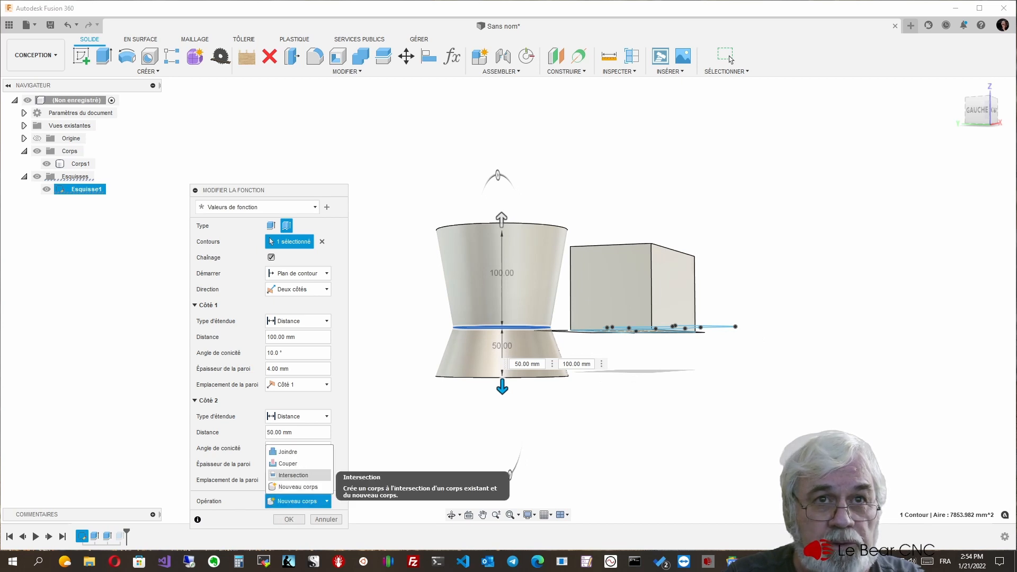
left_click(297, 452)
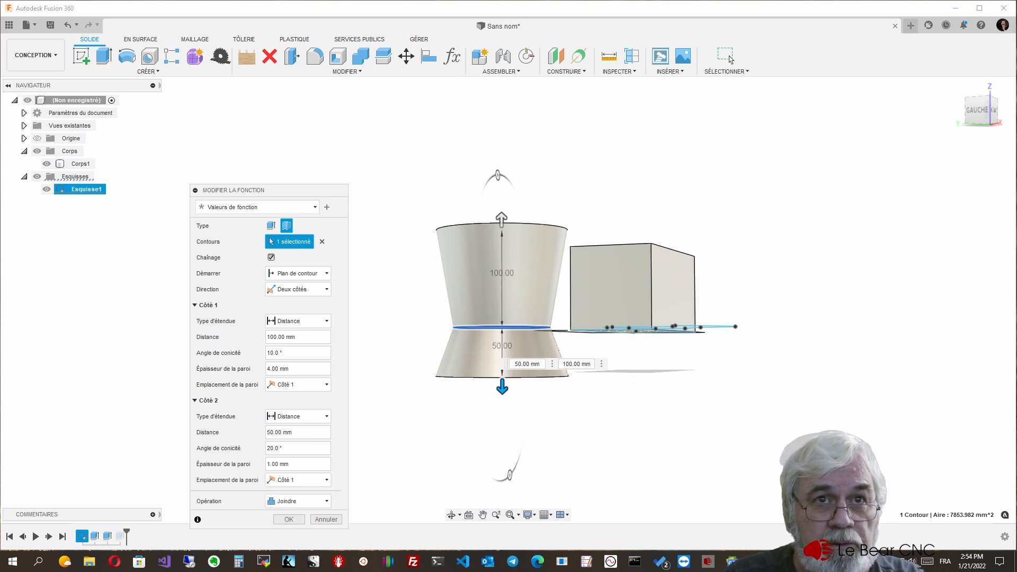
left_click(289, 520)
middle_click_drag(631, 308, 636, 403, "shift")
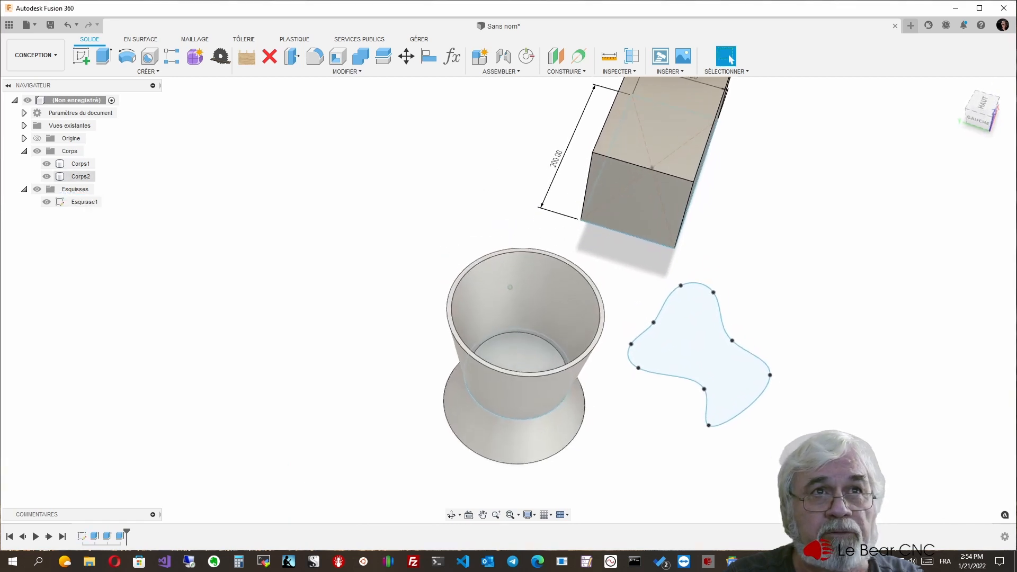
left_click(79, 177)
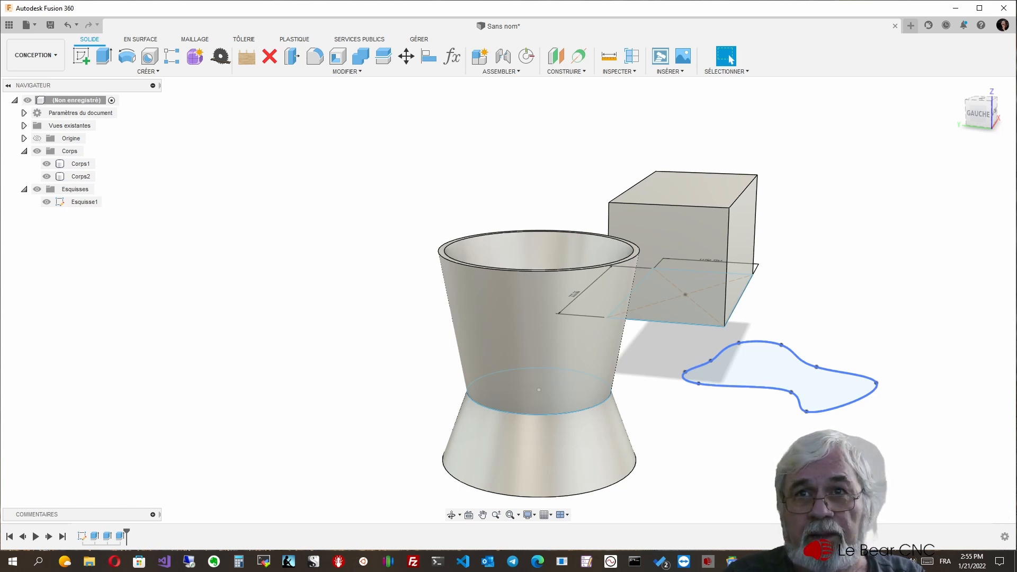
Edit the sketch and extrude the closed spline curve 100 mm on one side as a surface body.
right_click(740, 386)
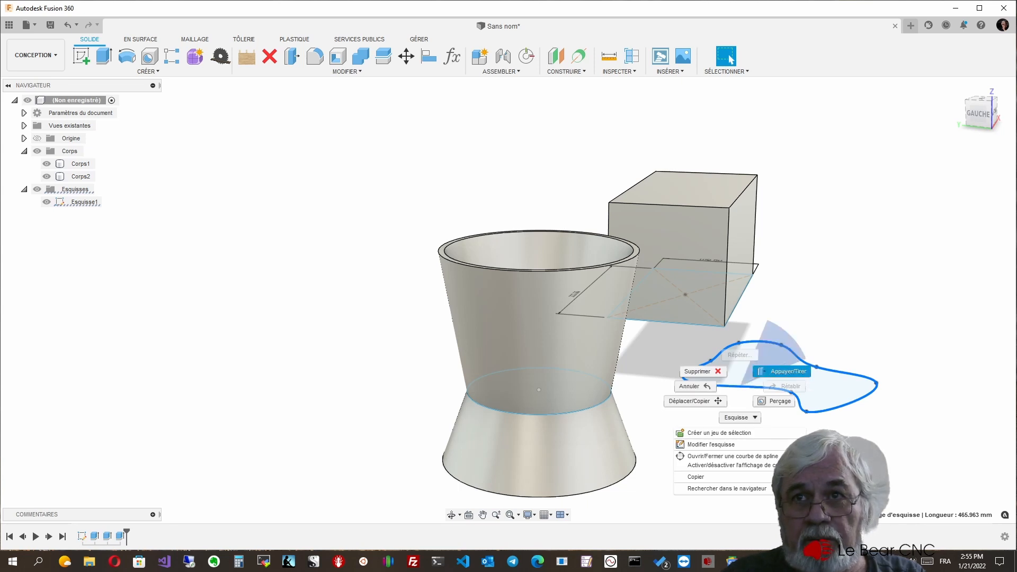
key("Escape")
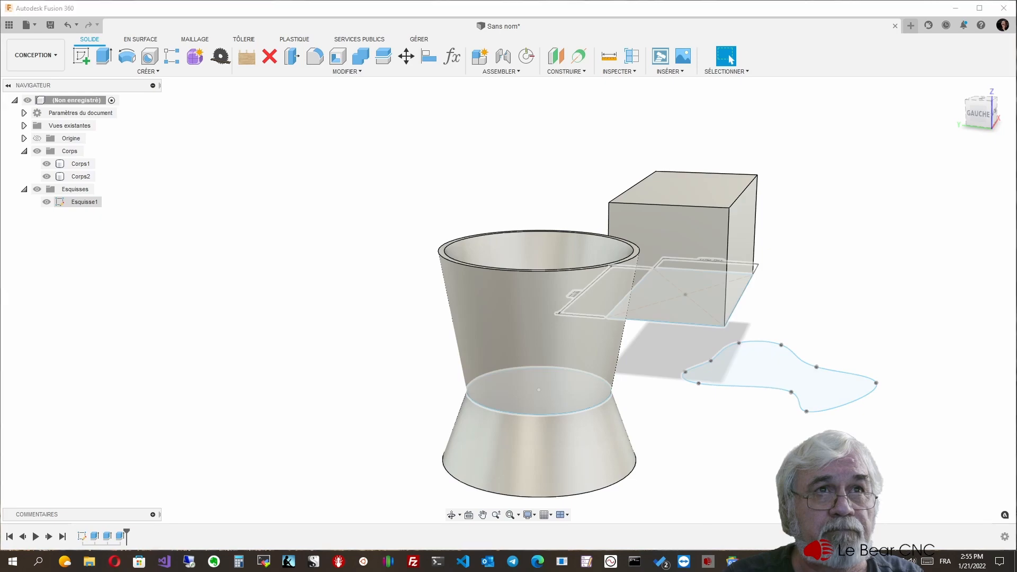
right_click(63, 203)
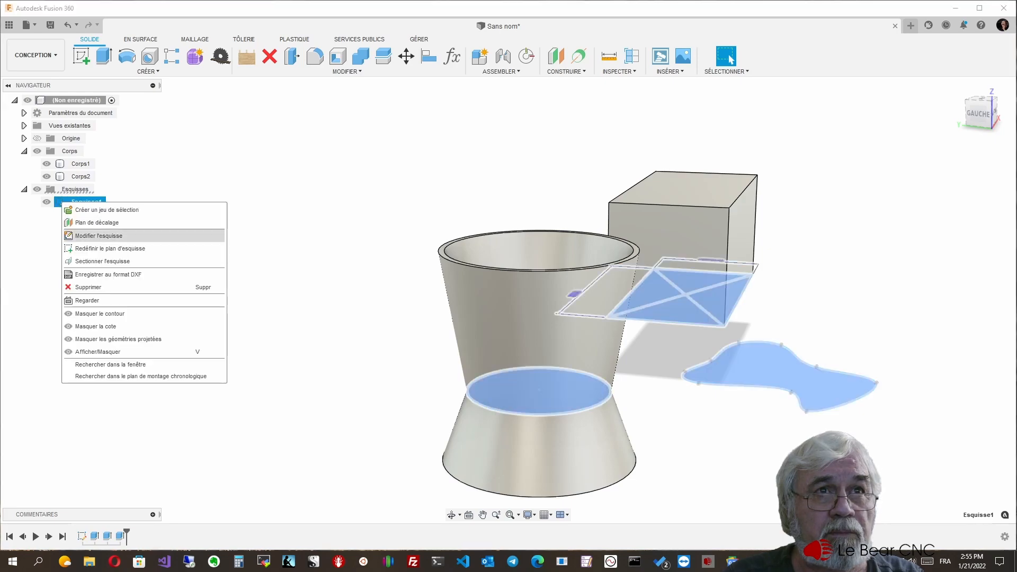
left_click(99, 236)
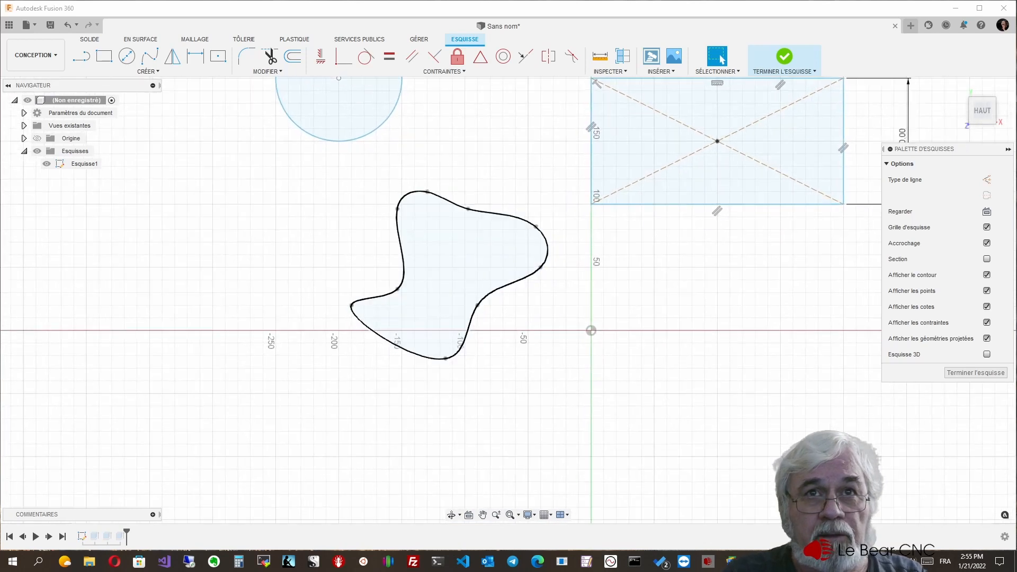
left_click(450, 270)
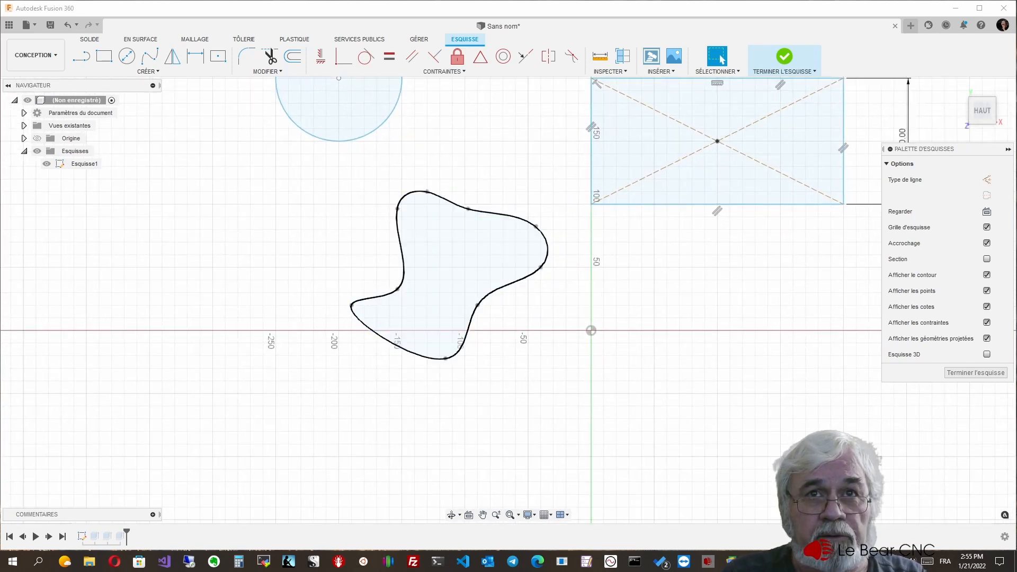
left_click(404, 270)
right_click(458, 352)
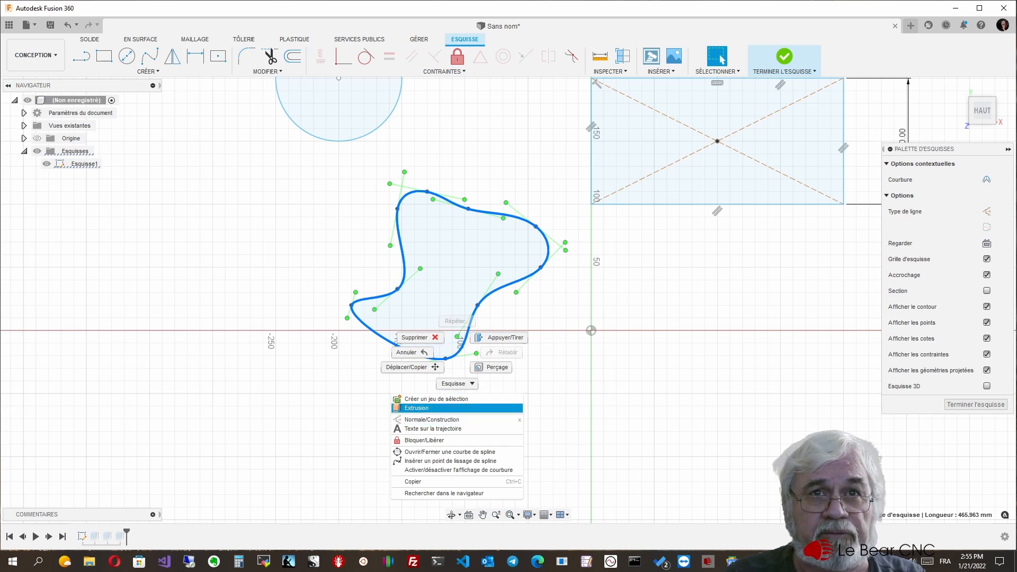
left_click(424, 409)
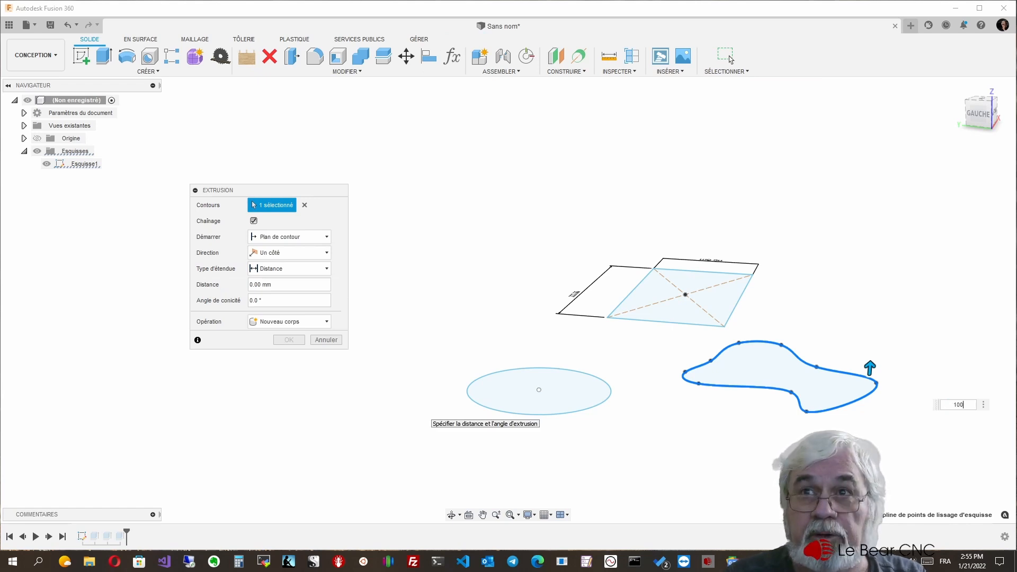
key("Return")
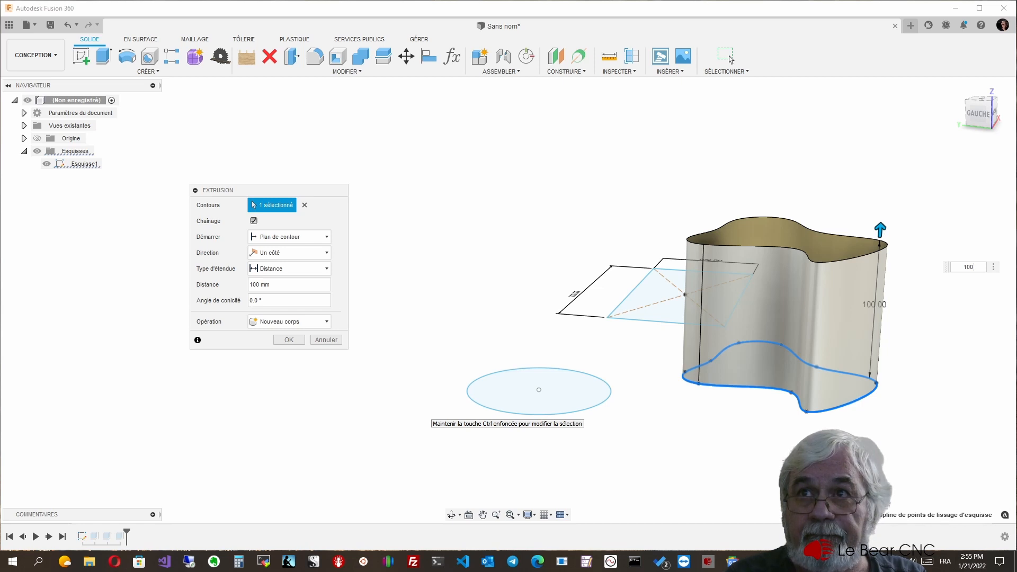
key("Return")
Compare the spline-shaped surface body with the solid tube, looking at their wall edges from above.
mouse_move(663, 237)
middle_mouse_down("shift")
mouse_move(656, 281)
mouse_move(610, 331)
middle_mouse_up("shift")
middle_click_drag(512, 300, 484, 339, "shift")
scroll(512, 300, "up", 3)
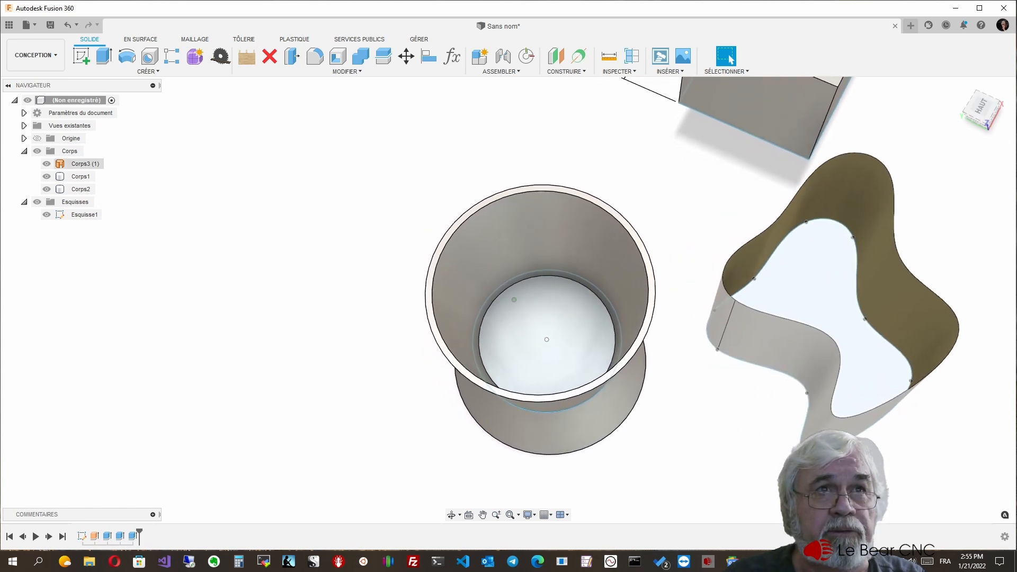
mouse_move(512, 300)
middle_mouse_down("shift")
mouse_move(525, 265)
mouse_move(508, 301)
mouse_move(476, 300)
mouse_move(507, 300)
mouse_move(484, 274)
mouse_move(436, 267)
mouse_move(404, 276)
middle_mouse_up("shift")
left_click(81, 189)
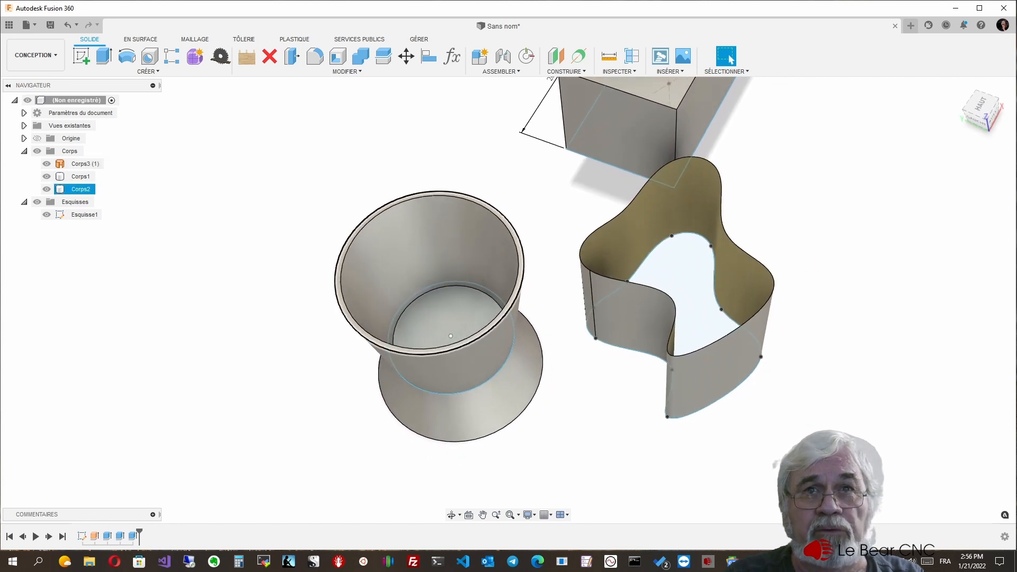
scroll(500, 294, "up", 3)
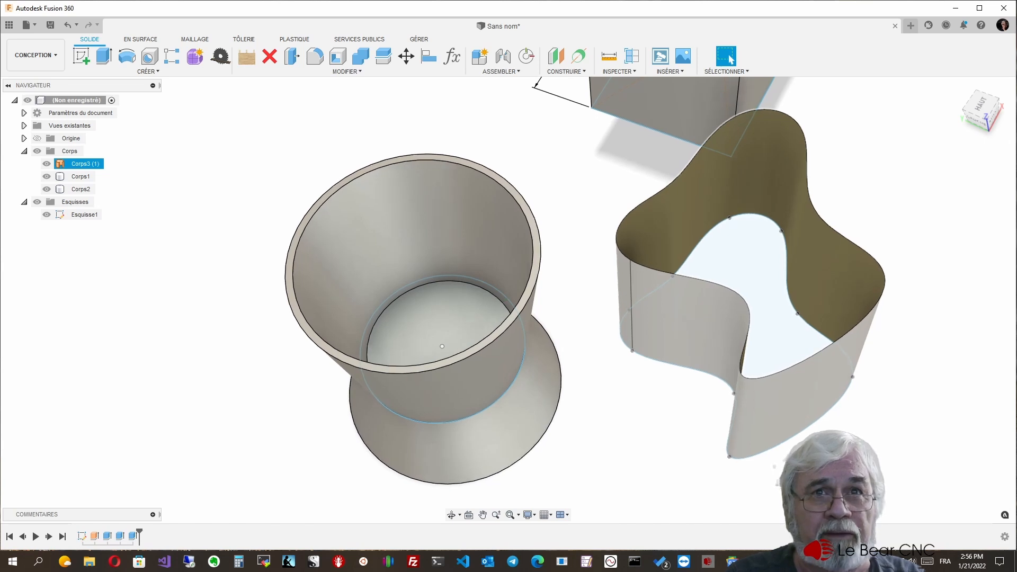
Thicken the spline-shaped surface by -1 mm on one side as a new body.
left_click(684, 318)
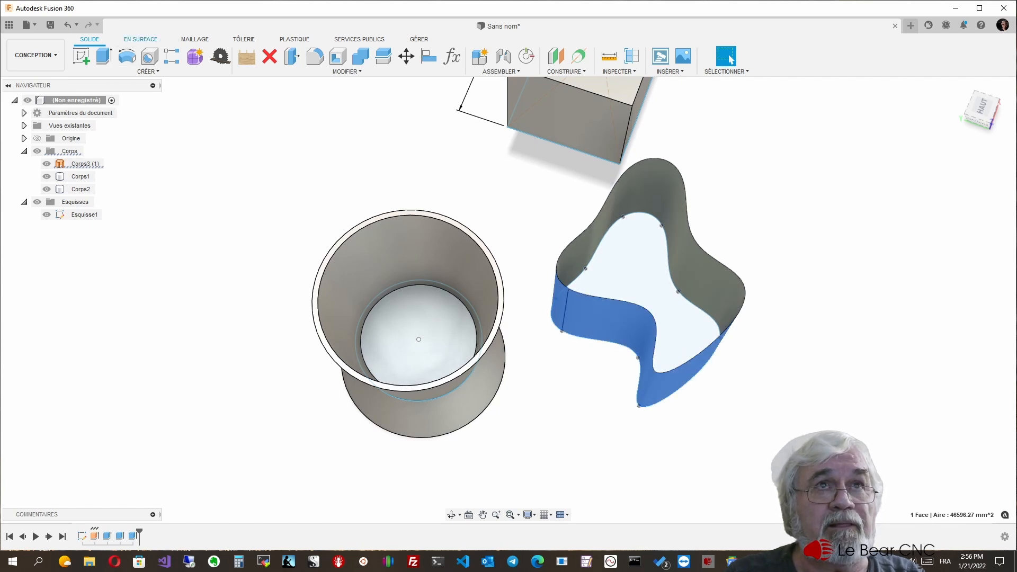
left_click(141, 40)
left_click(137, 71)
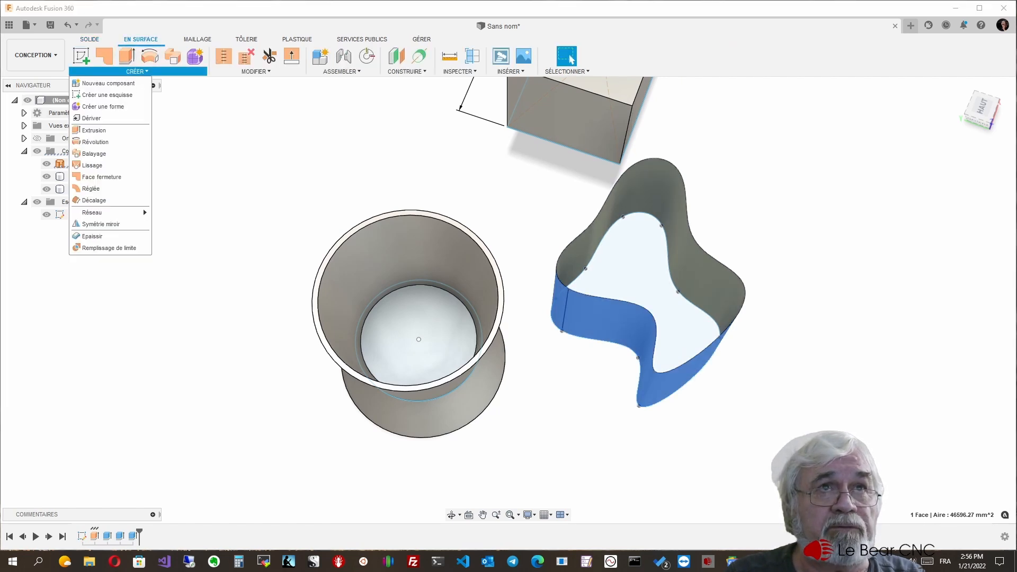
left_click(92, 237)
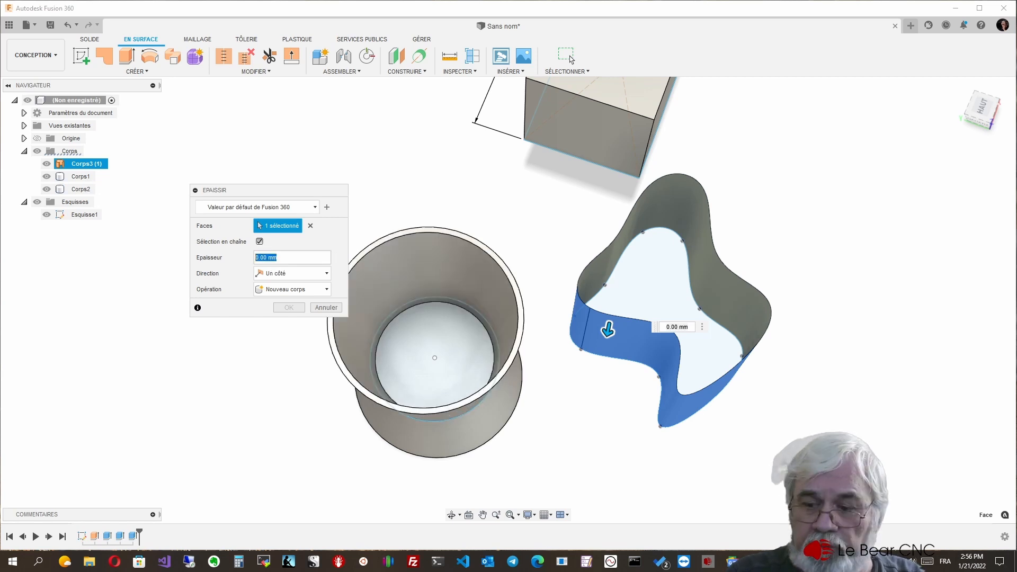
type("1")
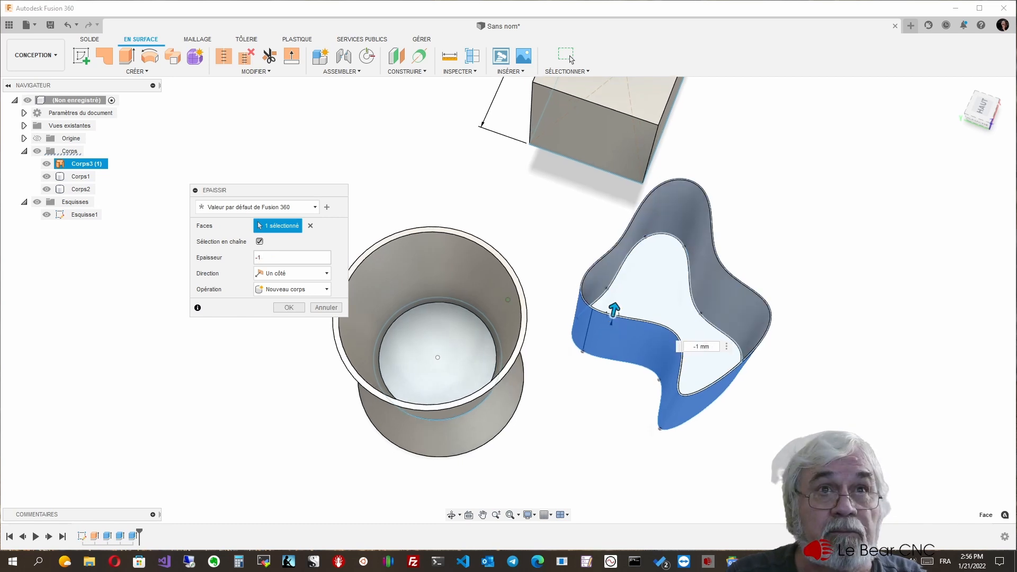
key("Tab")
key("Tab")
key("Tab")
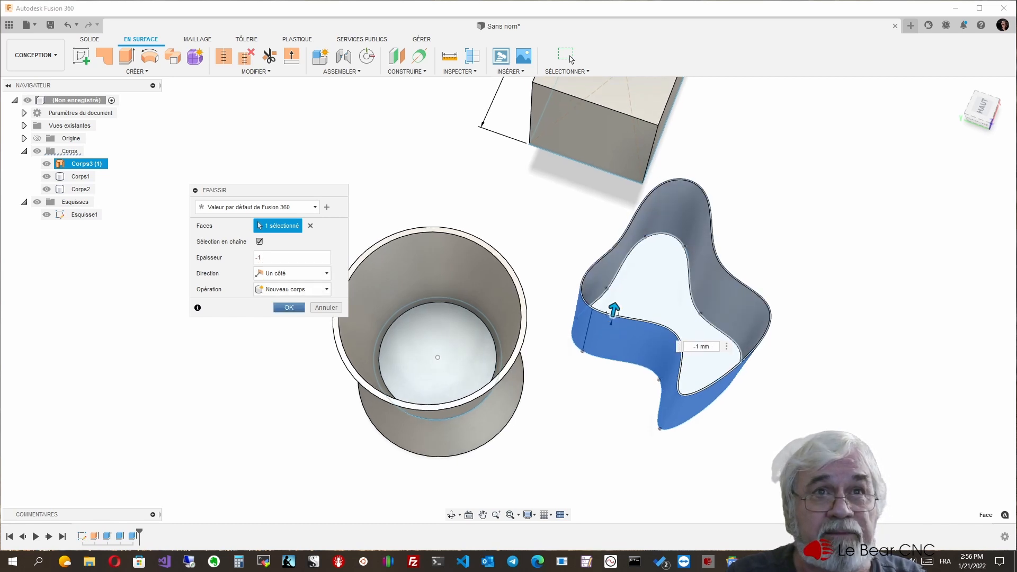
key("Return")
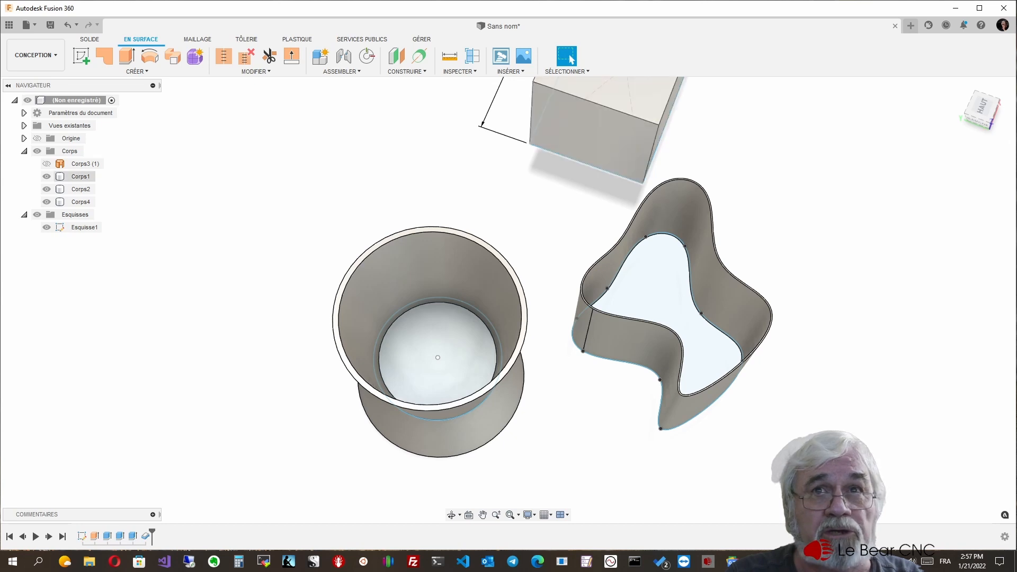
left_click(80, 177)
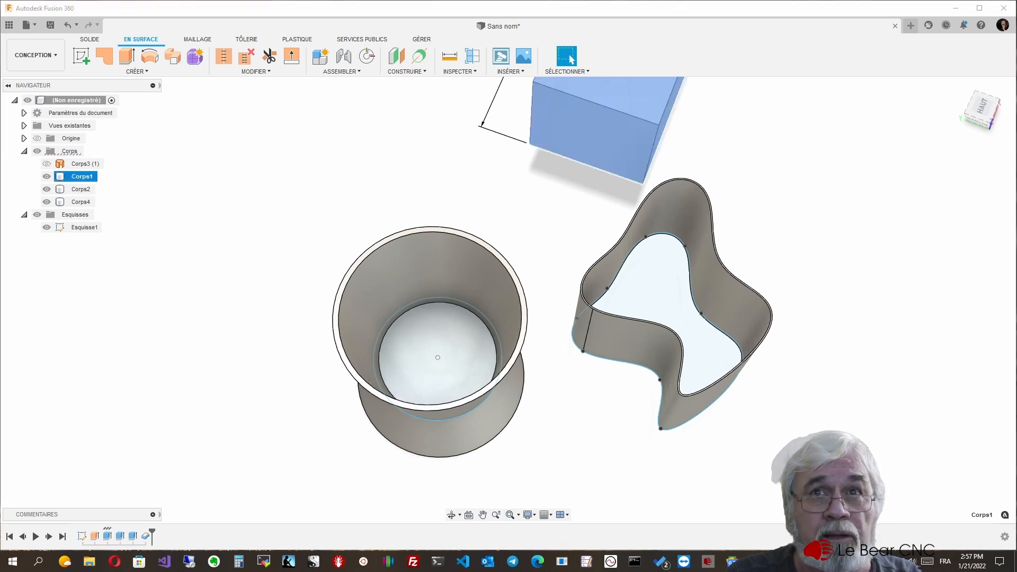
Highlight the thickened spline-shaped solid and examine its thin wall from above.
left_click(80, 201)
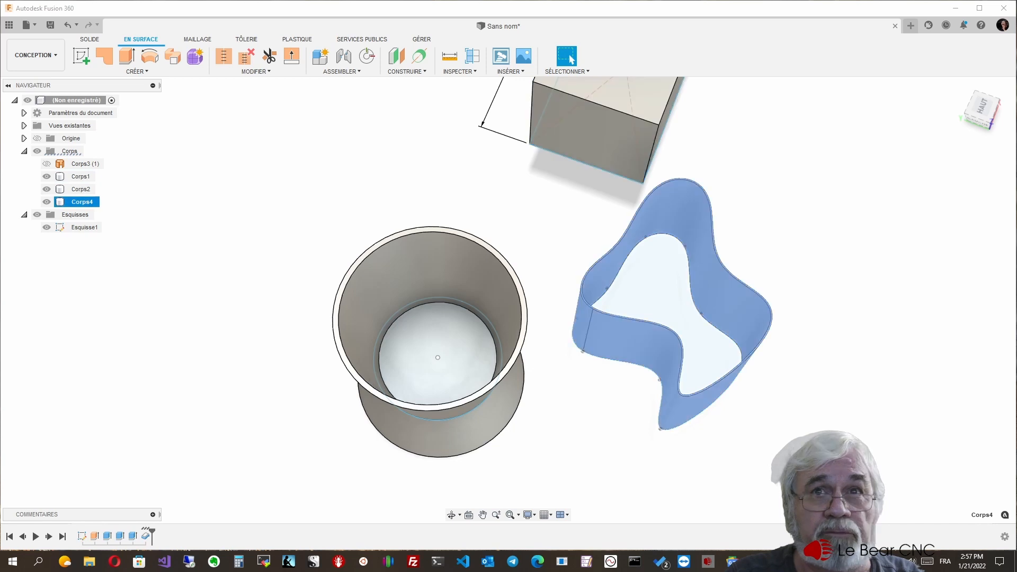
middle_click_drag(507, 300, 488, 287, "shift")
mouse_move(482, 402)
middle_mouse_down("shift")
mouse_move(531, 321)
mouse_move(485, 401)
middle_mouse_up("shift")
scroll(530, 320, "up", 4)
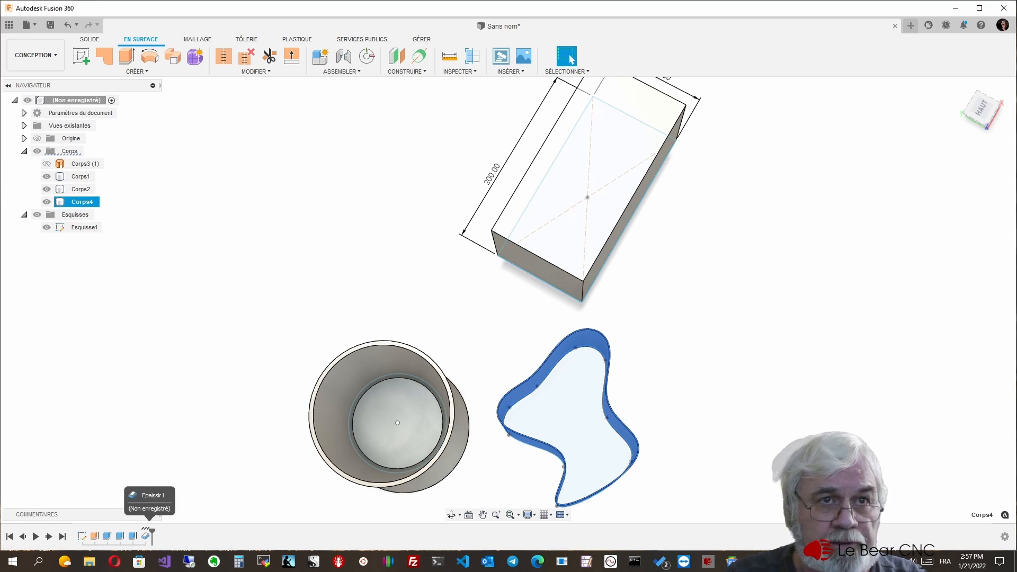
Roll the timeline back to before the Thicken feature and show the spline-shaped surface body again.
left_click_drag(152, 532, 139, 532)
middle_click_drag(469, 378, 490, 238, "shift")
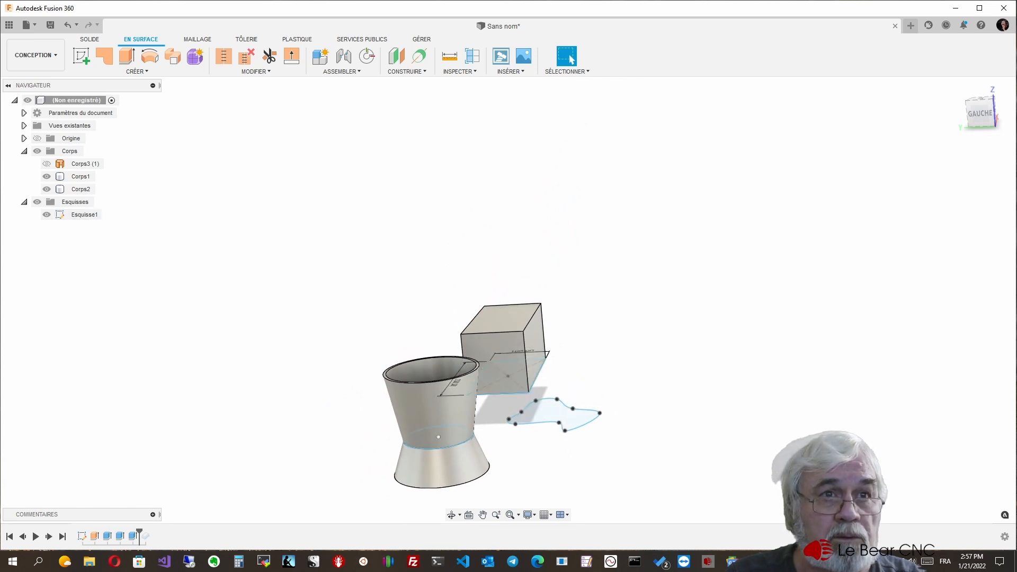
left_click(47, 164)
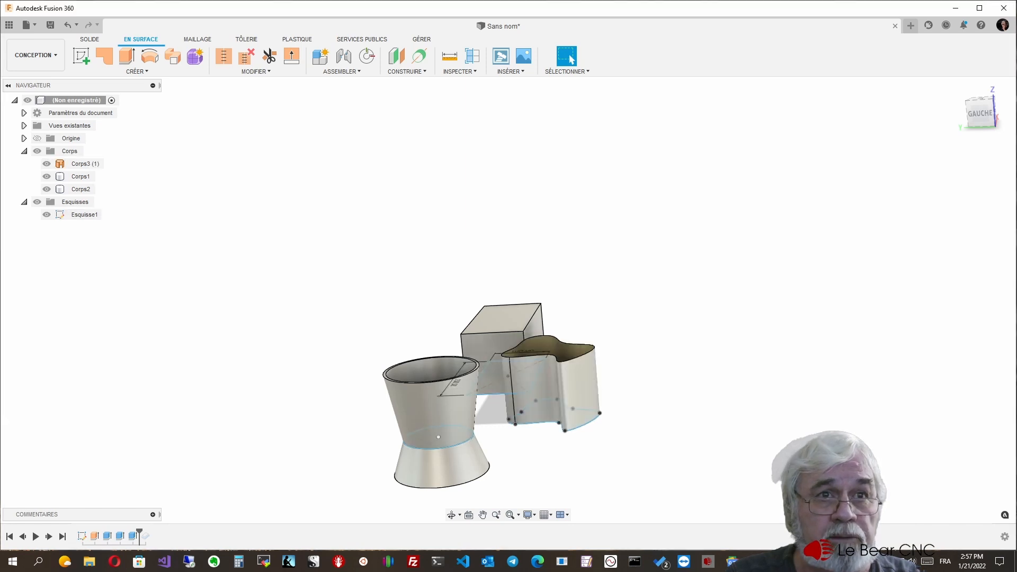
middle_click_drag(490, 382, 490, 397, "shift")
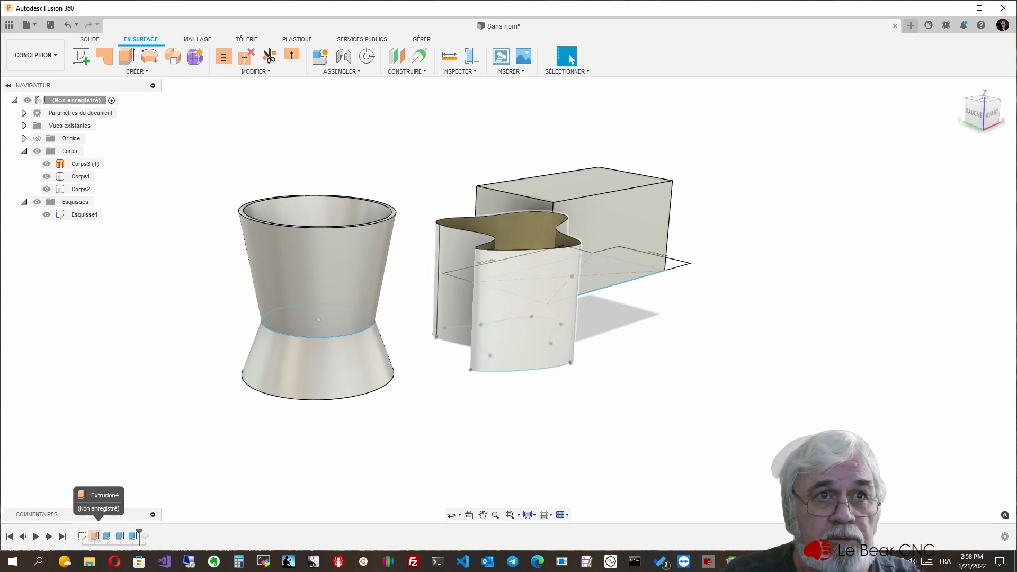
Open the spline surface extrusion for editing, review its start options and keep the profile plane.
right_click(95, 536)
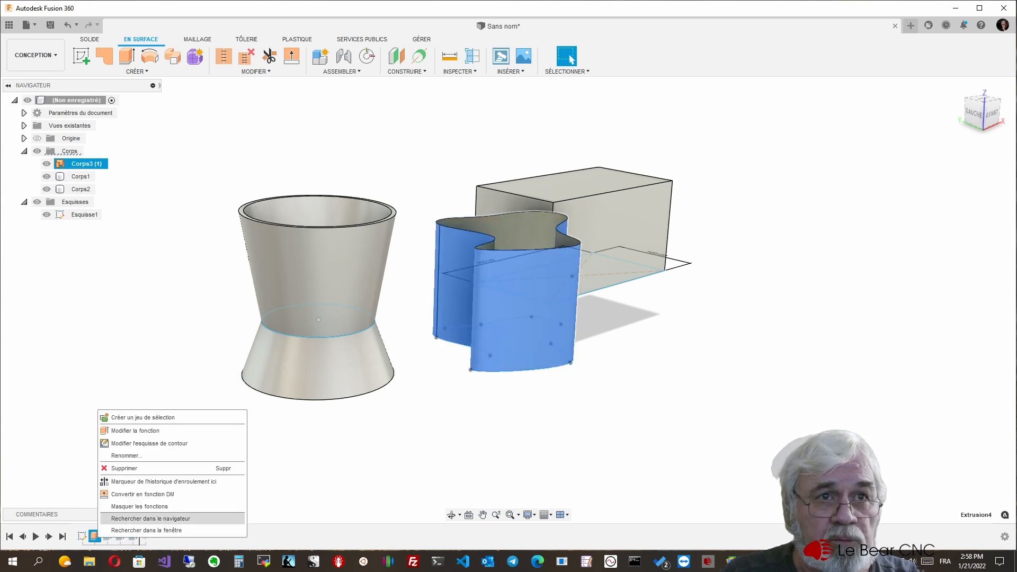
left_click(135, 430)
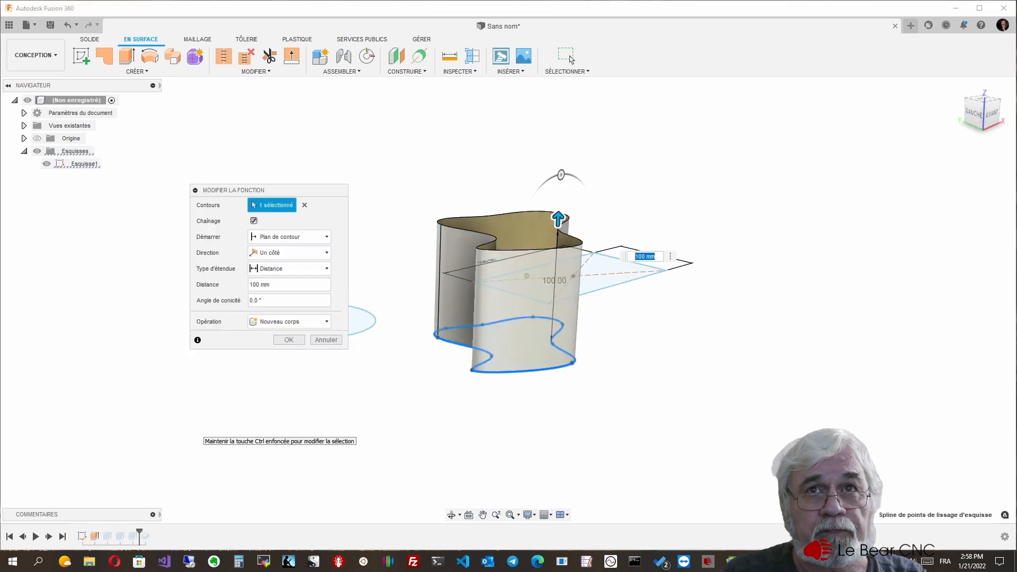
scroll(371, 318, "up", 4)
scroll(471, 295, "up", 4)
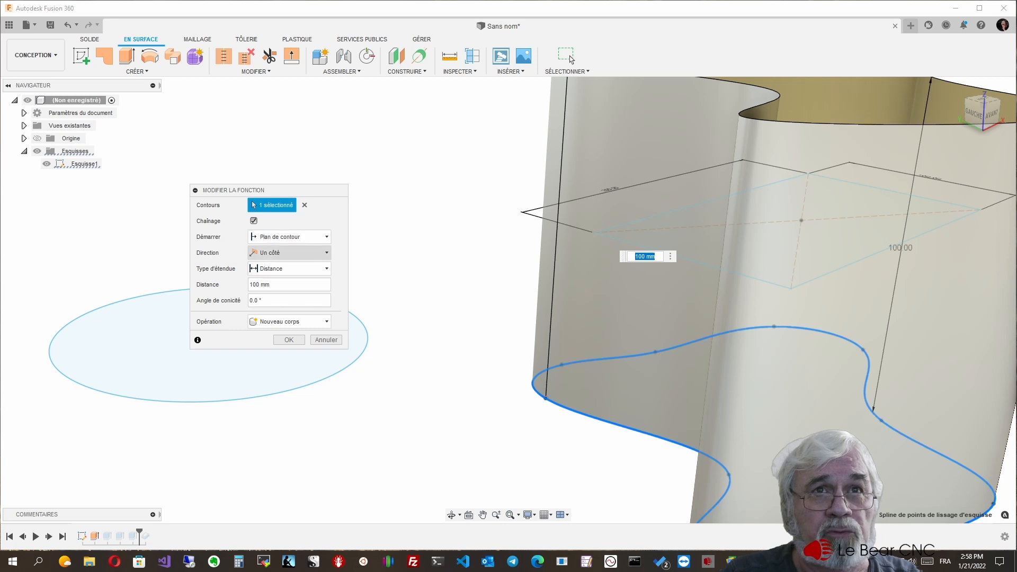
left_click(288, 237)
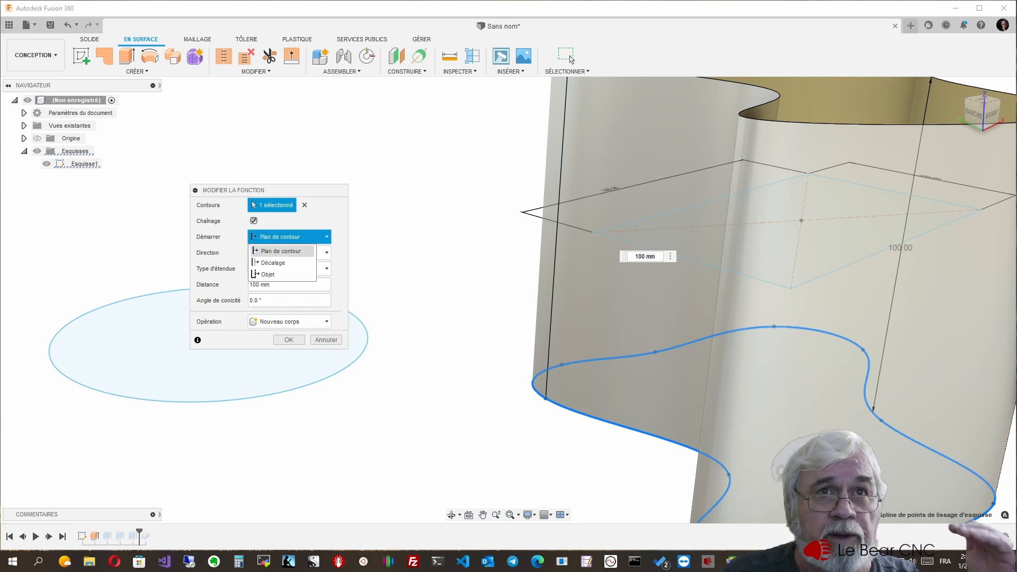
left_click(281, 251)
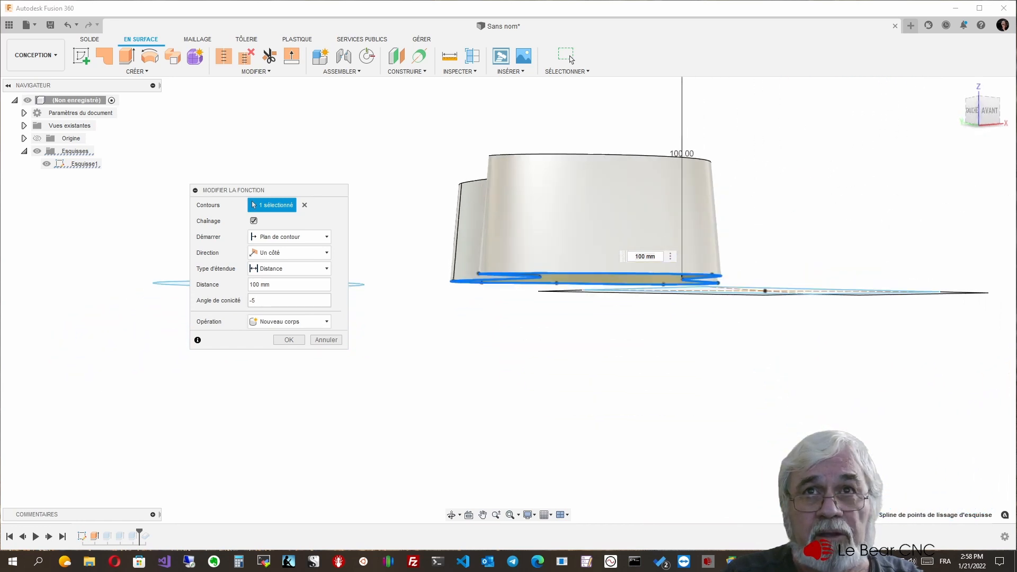
Try taper angles of -10 and -3 degrees on the spline surface extrusion and check the wall slope.
double_click(253, 300)
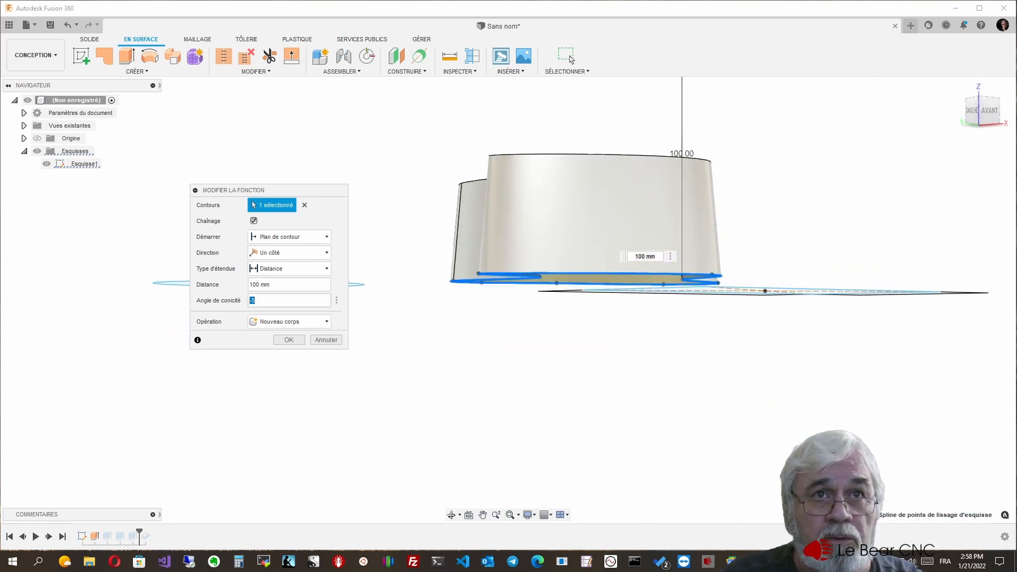
type("-10")
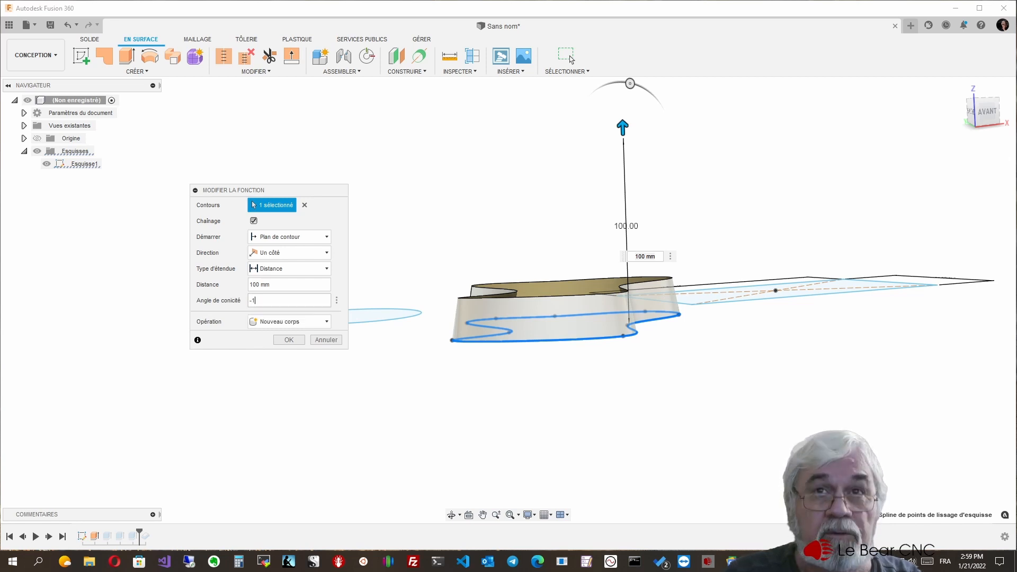
middle_click_drag(512, 299, 657, 303, "shift")
key("BackSpace")
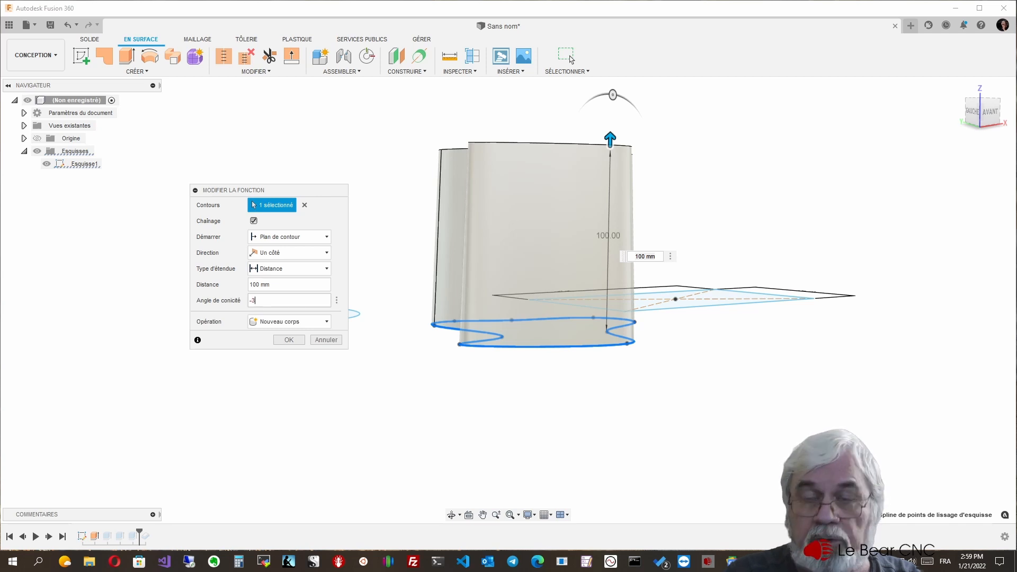
middle_click_drag(630, 304, 653, 411, "shift")
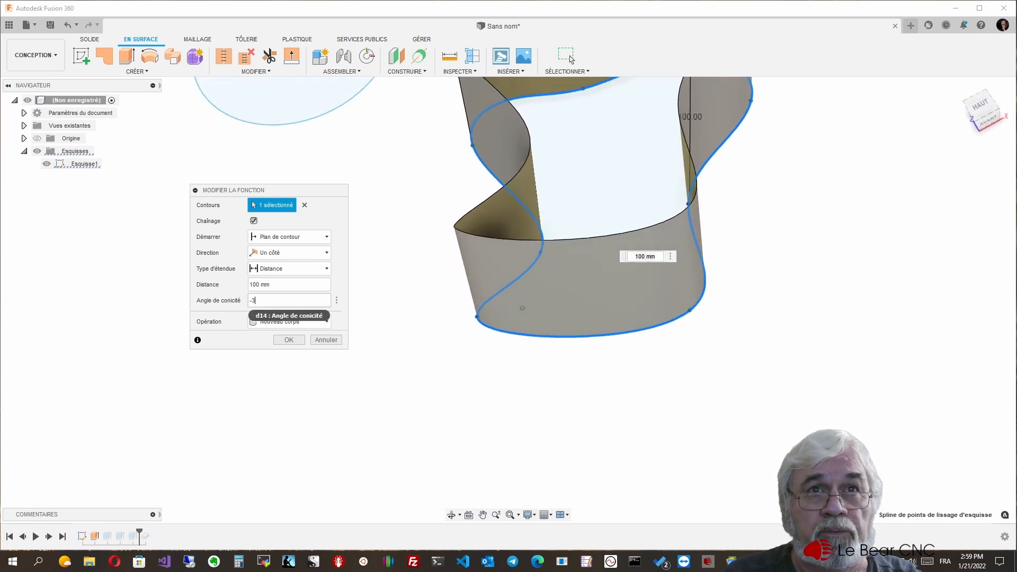
Start measuring for the taper angle of the surface extrusion, and try taper values of -8 and 22 degrees.
left_click(337, 300)
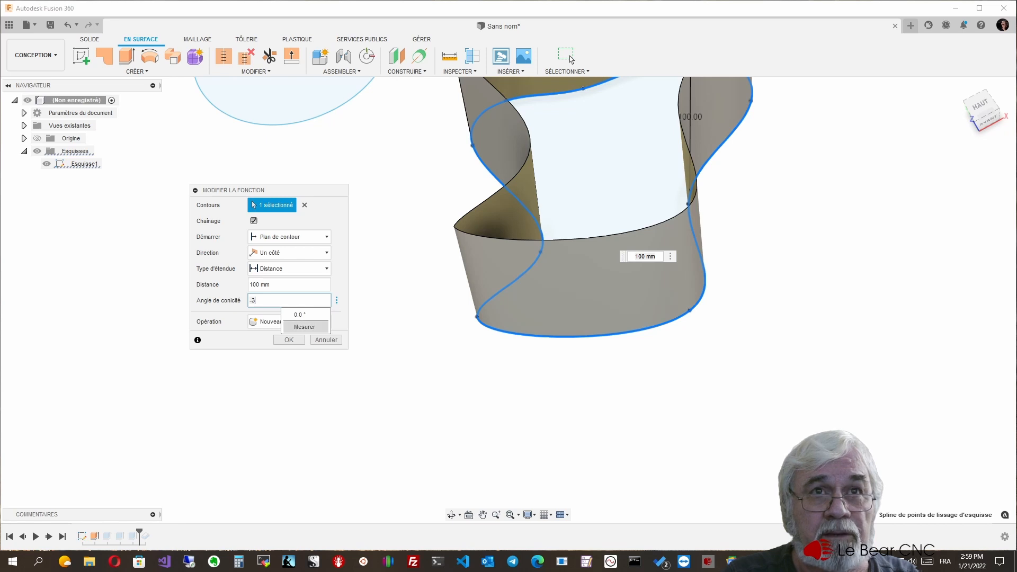
left_click(305, 327)
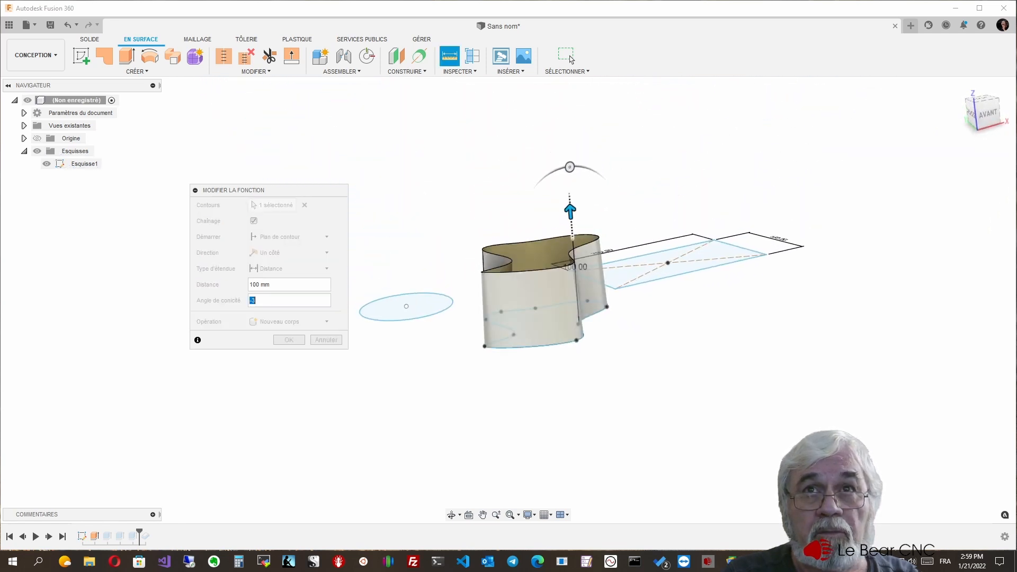
type("-8")
key("Tab")
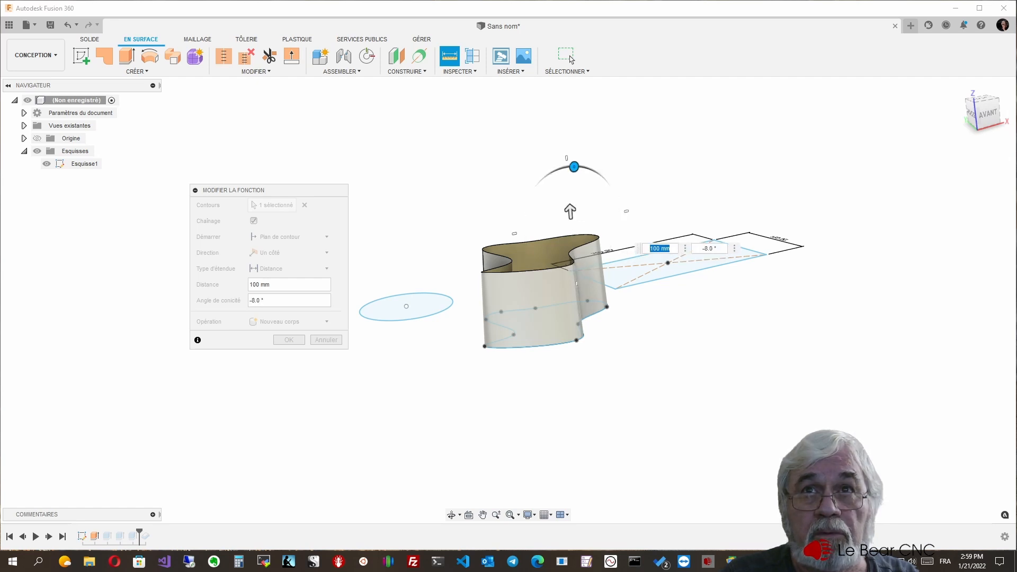
key("ctrl+z")
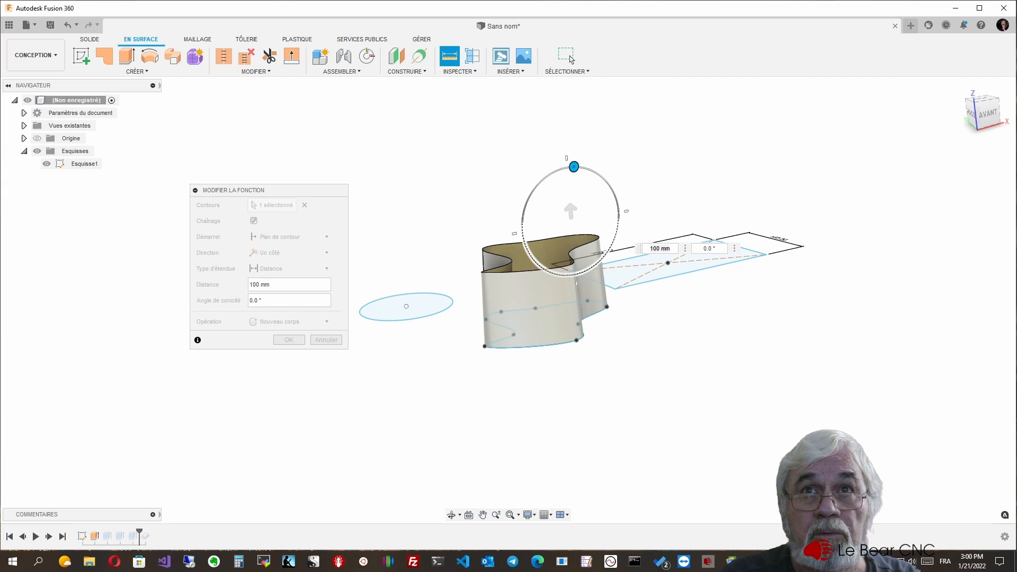
left_click_drag(558, 170, 549, 174)
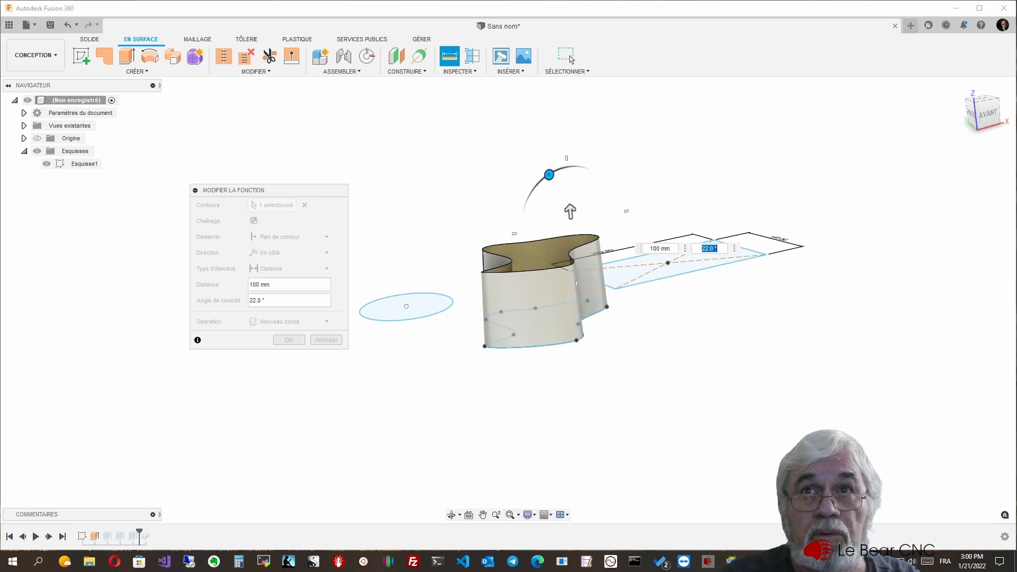
Try distances of 110 mm and 90 mm for the spline surface extrusion.
middle_click_drag(577, 225, 559, 215, "shift")
left_click(558, 216)
type("110")
key("Return")
mouse_move(558, 207)
left_mouse_down()
mouse_move(559, 289)
mouse_move(559, 216)
mouse_move(558, 239)
mouse_move(559, 225)
left_mouse_up()
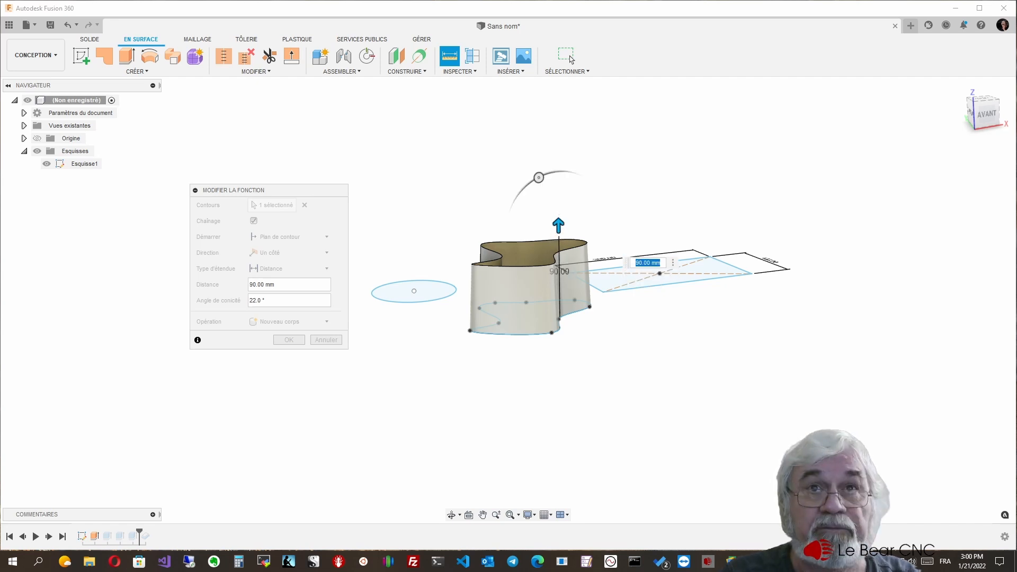
Try a 7 degree taper and a 130 mm distance for the surface extrusion, and leave the edit.
left_click_drag(539, 177, 545, 174)
key("Tab")
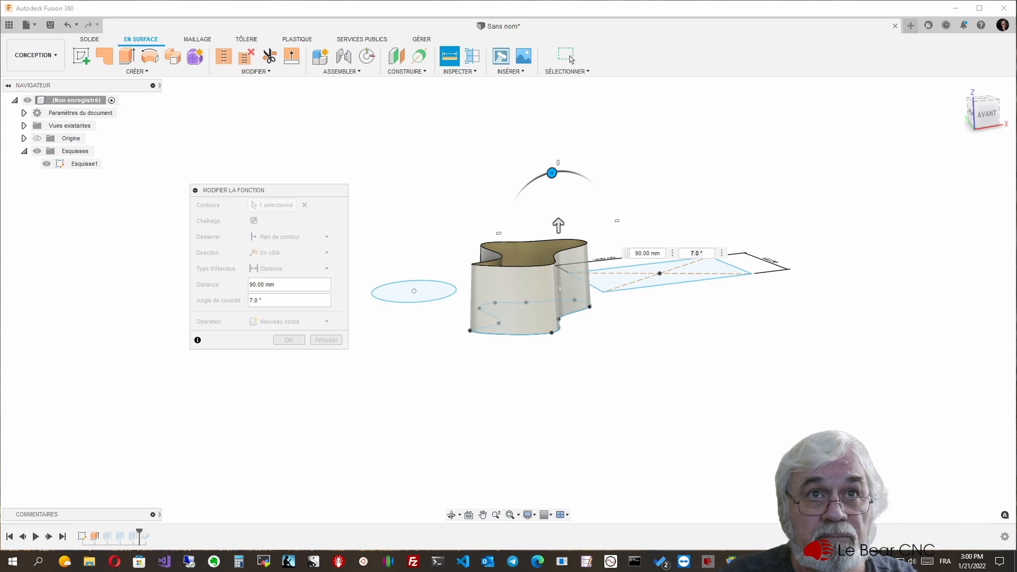
left_click_drag(558, 226, 558, 186)
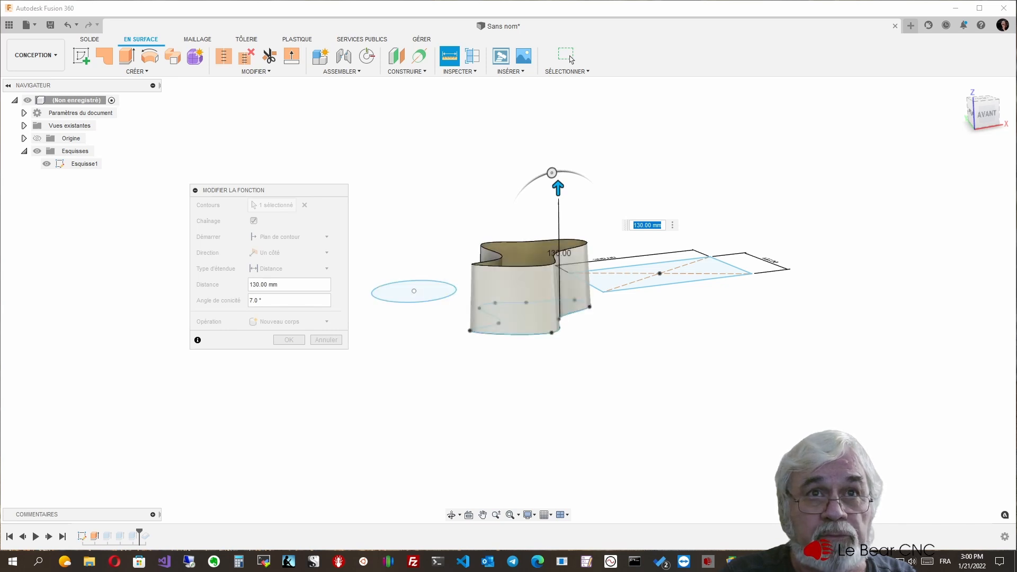
key("Return")
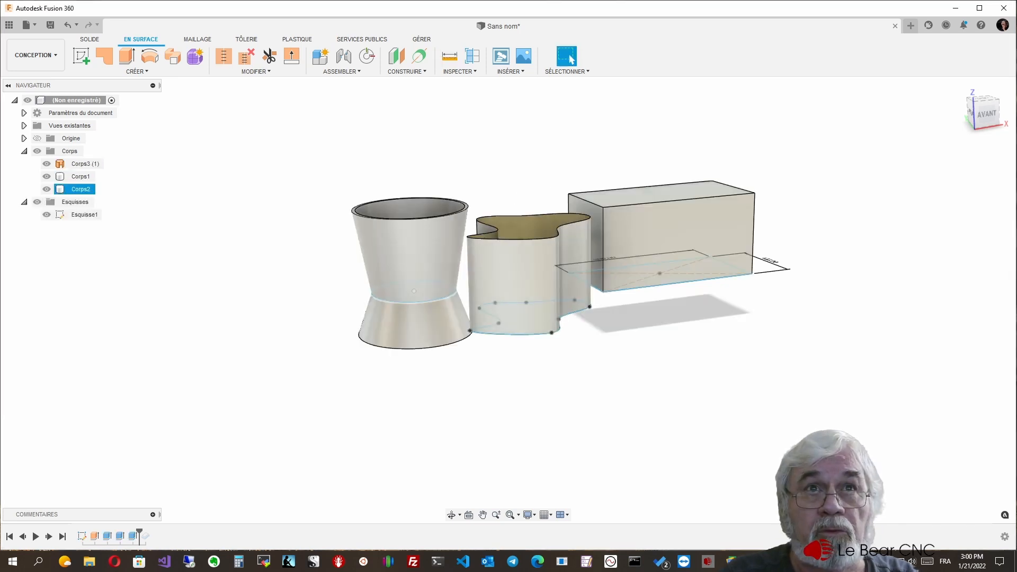
Examine the flared tube, the spline-shaped surface and the box from several sides.
left_click(413, 255)
mouse_move(413, 254)
middle_mouse_down("shift")
mouse_move(596, 360)
mouse_move(673, 371)
mouse_move(509, 317)
mouse_move(418, 270)
mouse_move(577, 300)
middle_mouse_up("shift")
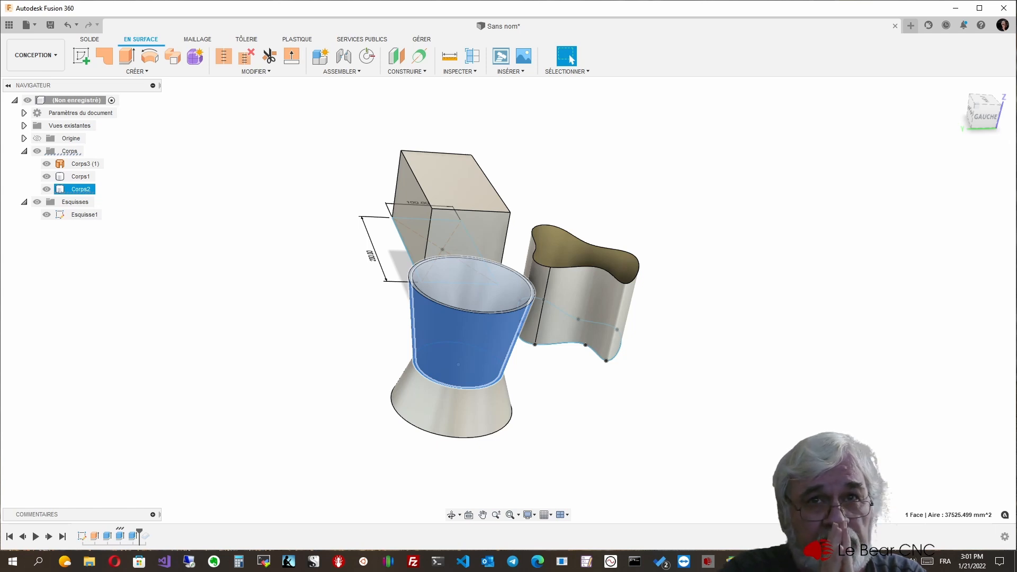
left_click(49, 193)
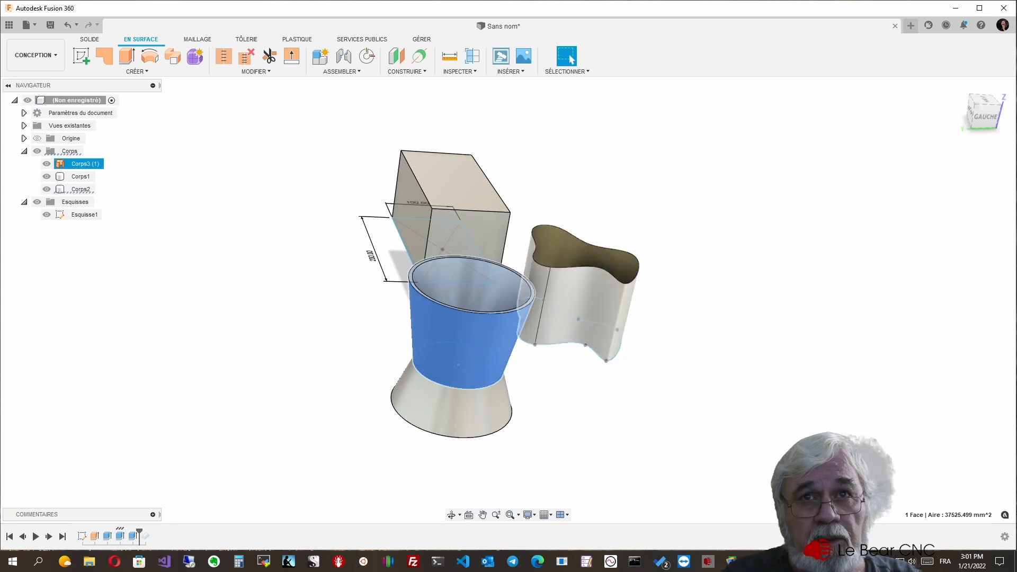
middle_click_drag(583, 297, 450, 289, "shift")
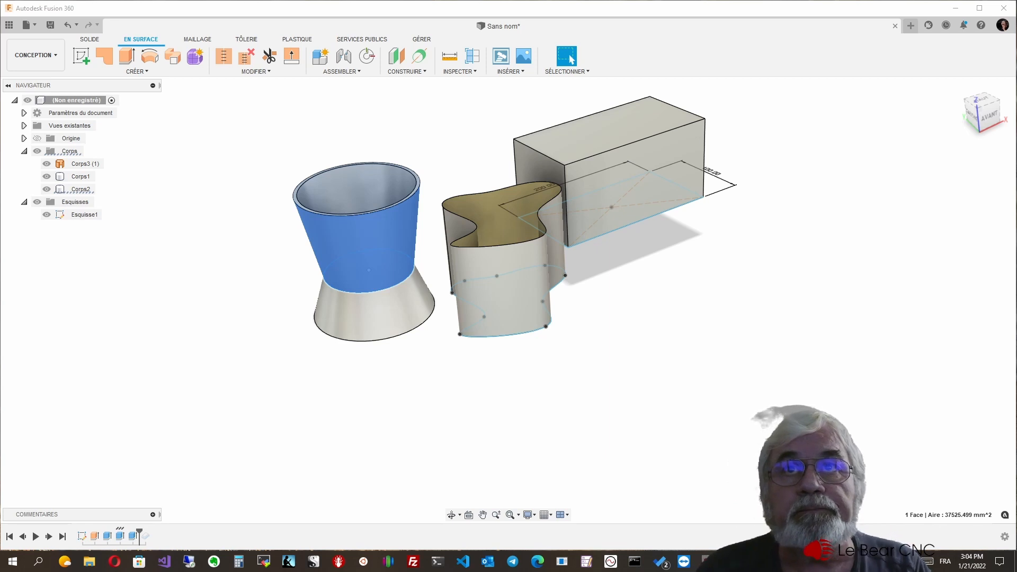
left_click(636, 329)
middle_click_drag(636, 328, 333, 270, "shift")
left_click_drag(334, 270, 324, 267, "shift")
mouse_move(324, 267)
middle_mouse_down("shift")
mouse_move(333, 225)
mouse_move(327, 259)
mouse_move(233, 270)
mouse_move(317, 270)
middle_mouse_up("shift")
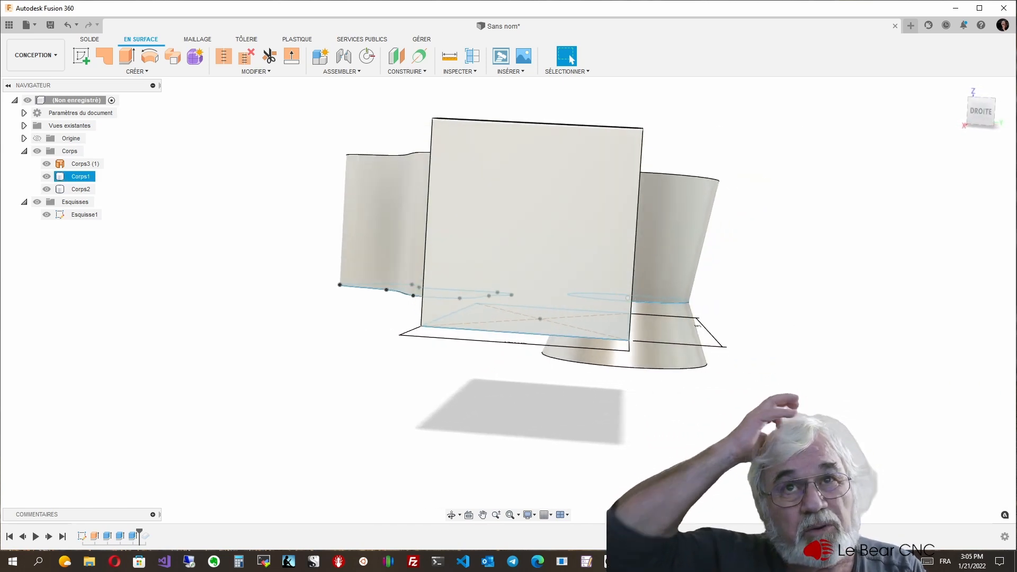
Create a new sketch on the square end face of the box.
middle_click_drag(530, 238, 445, 238, "shift")
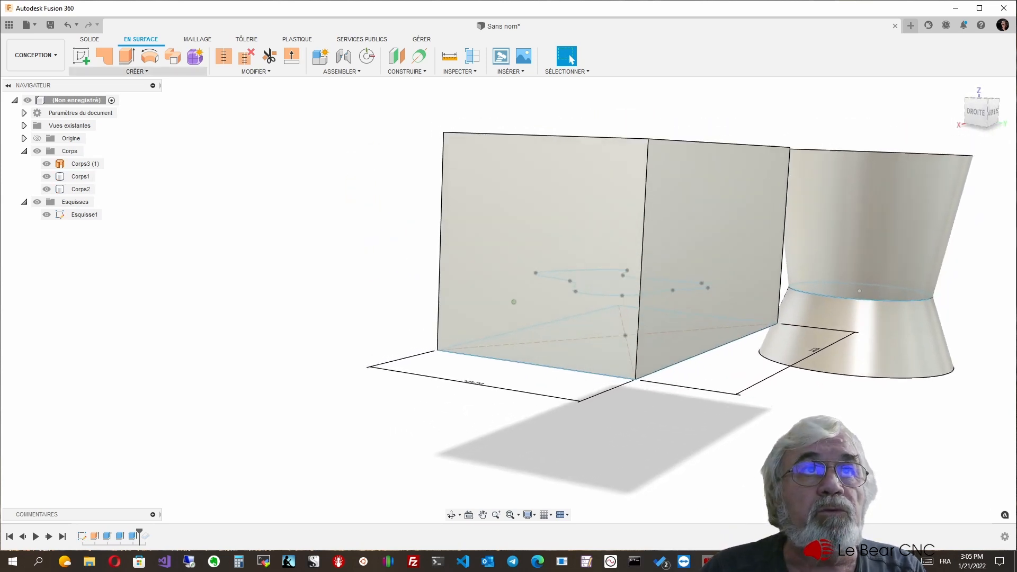
left_click(91, 39)
left_click(82, 55)
left_click(79, 214)
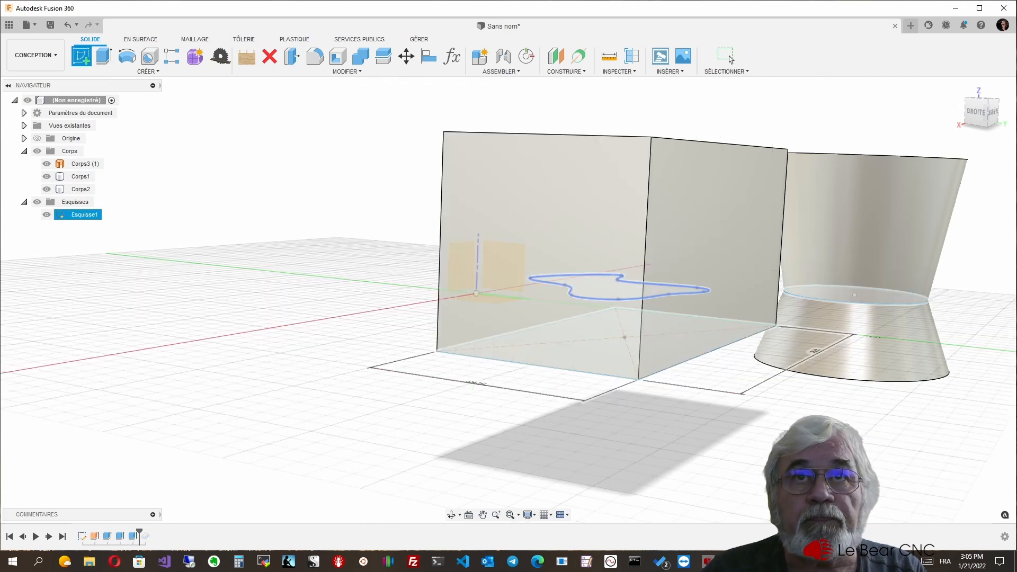
left_click(546, 222)
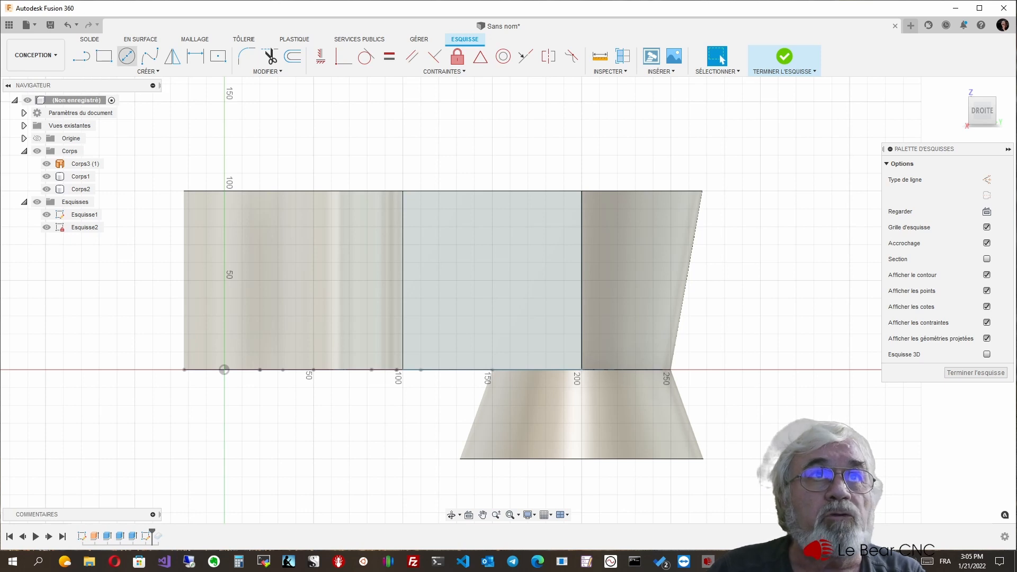
Draw an 80 mm diameter circle centred on the box's end face and select its profile.
left_click(127, 56)
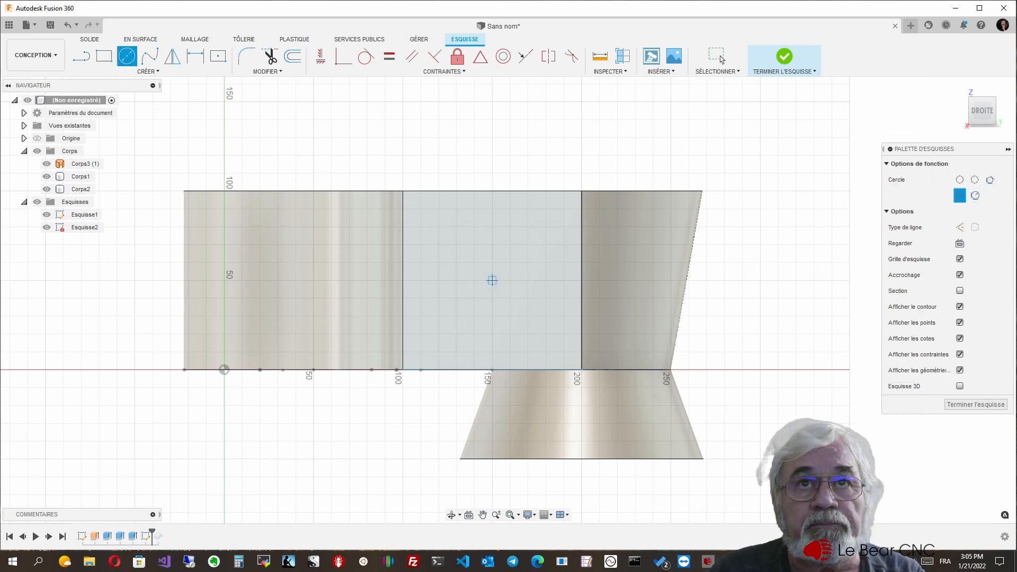
left_click(492, 280)
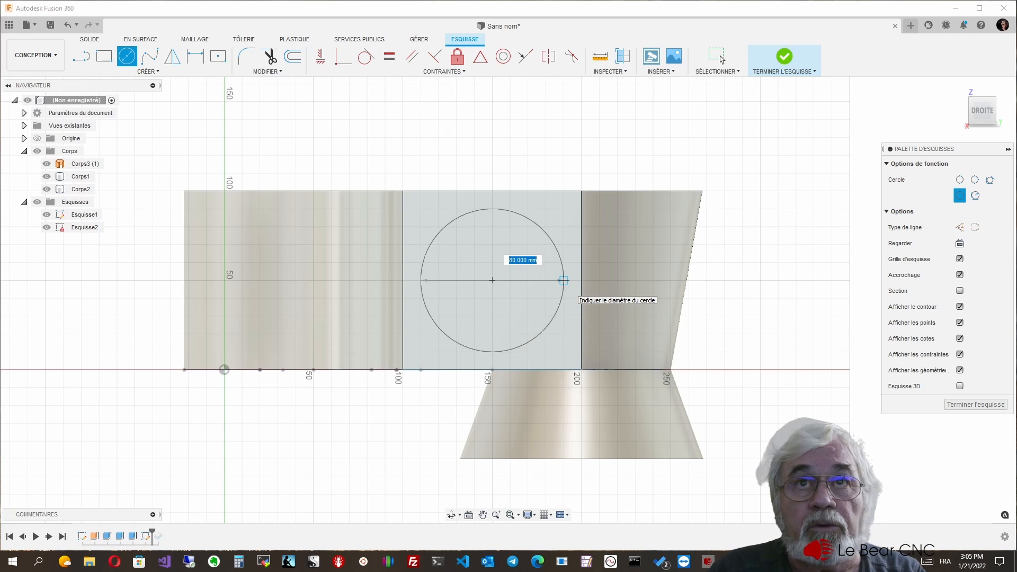
left_click(563, 280)
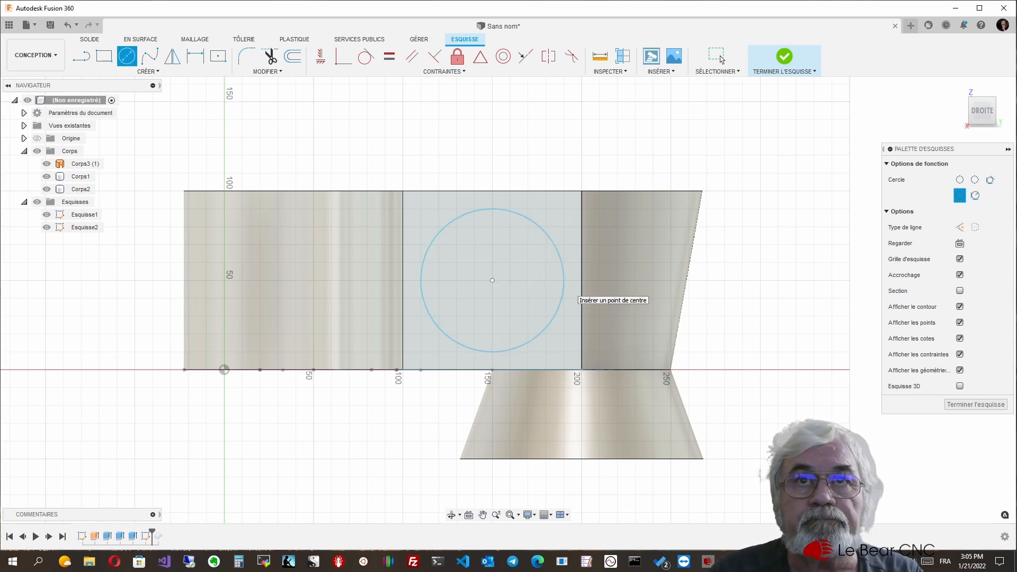
left_click(717, 56)
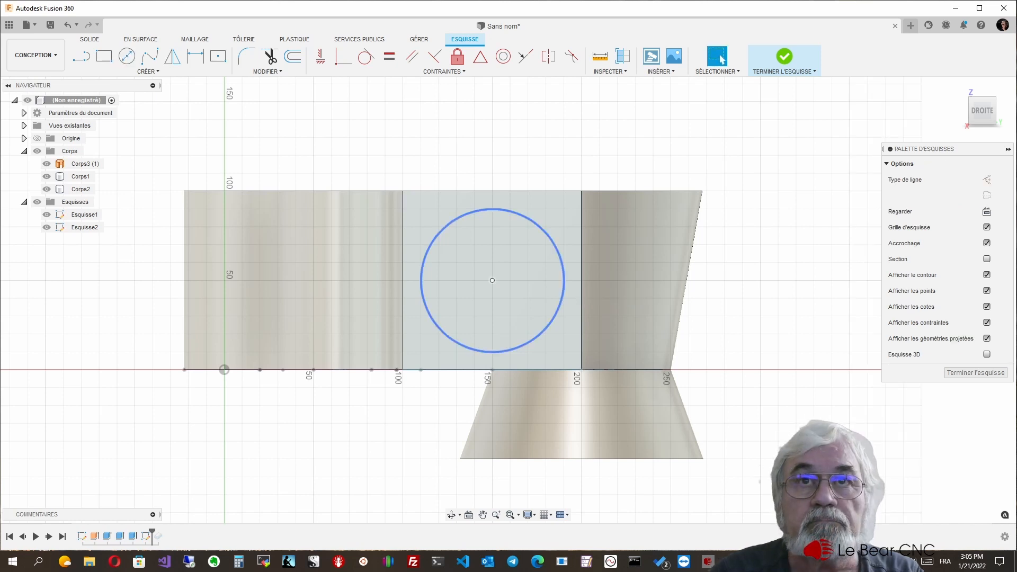
left_click(487, 296)
scroll(334, 315, "down", 2)
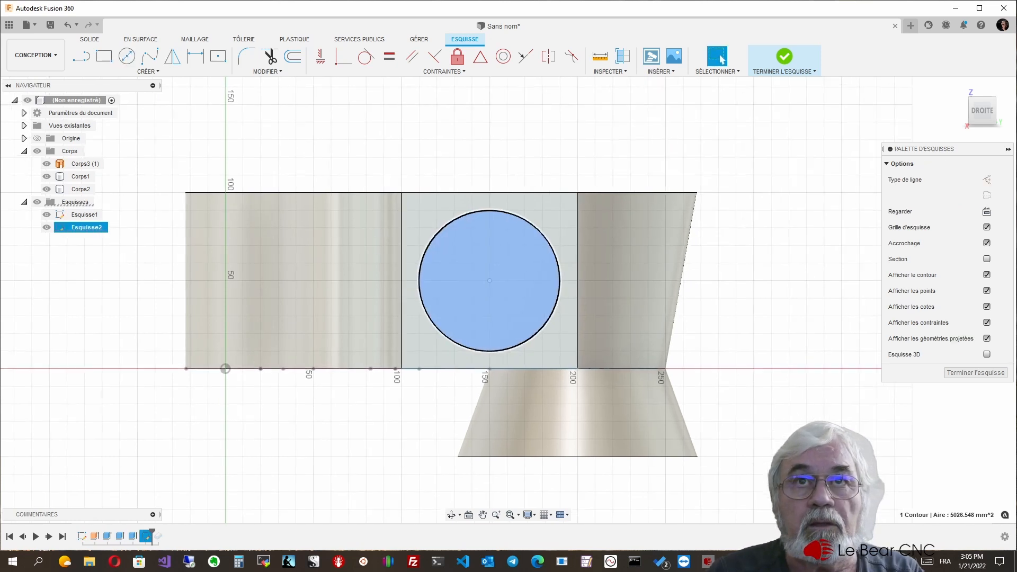
Finish the sketch and extrude the 80 mm circle as a cut with a distance of -200 mm into the box.
scroll(565, 353, "down", 2)
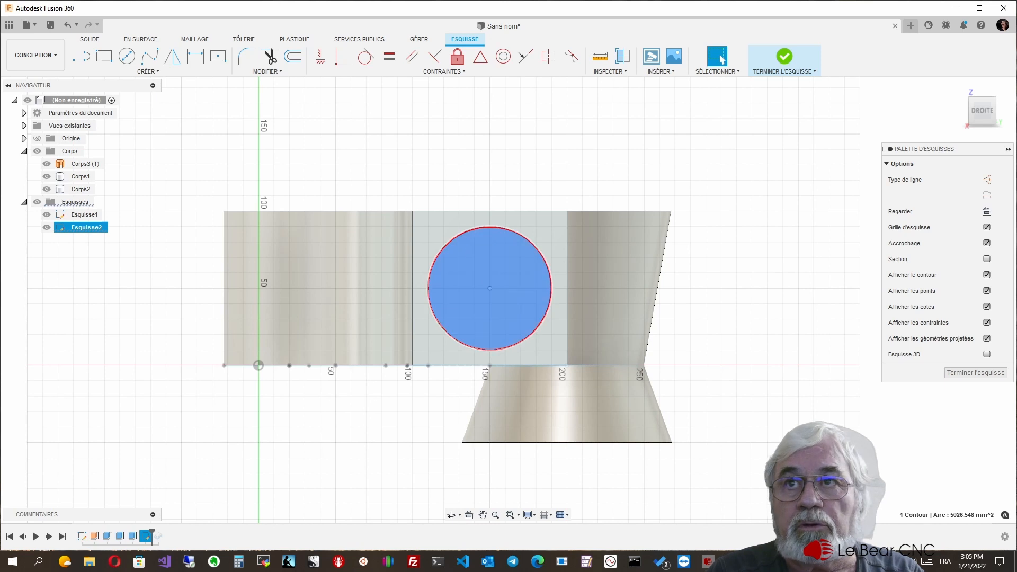
left_click(976, 373)
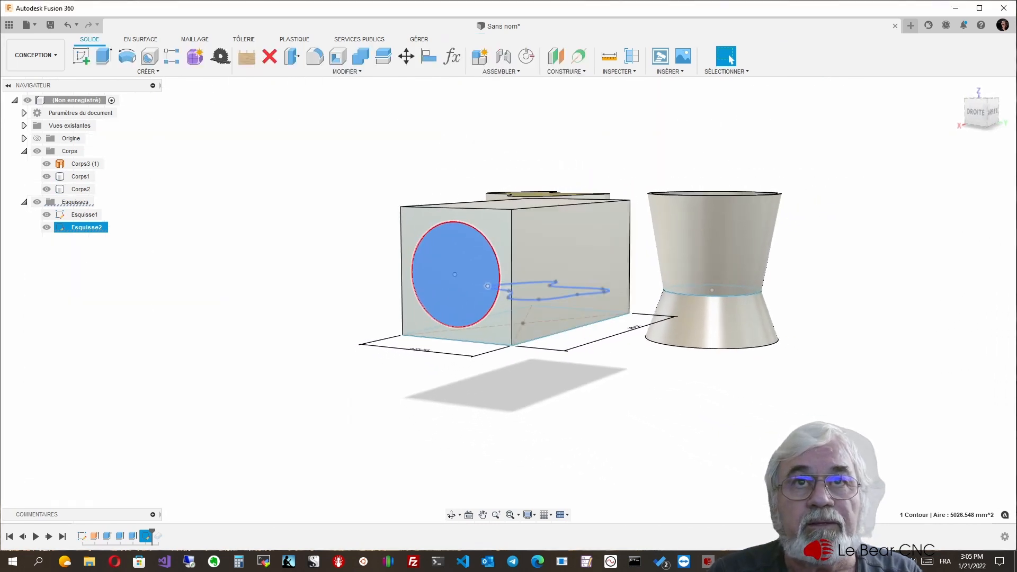
right_click(487, 284)
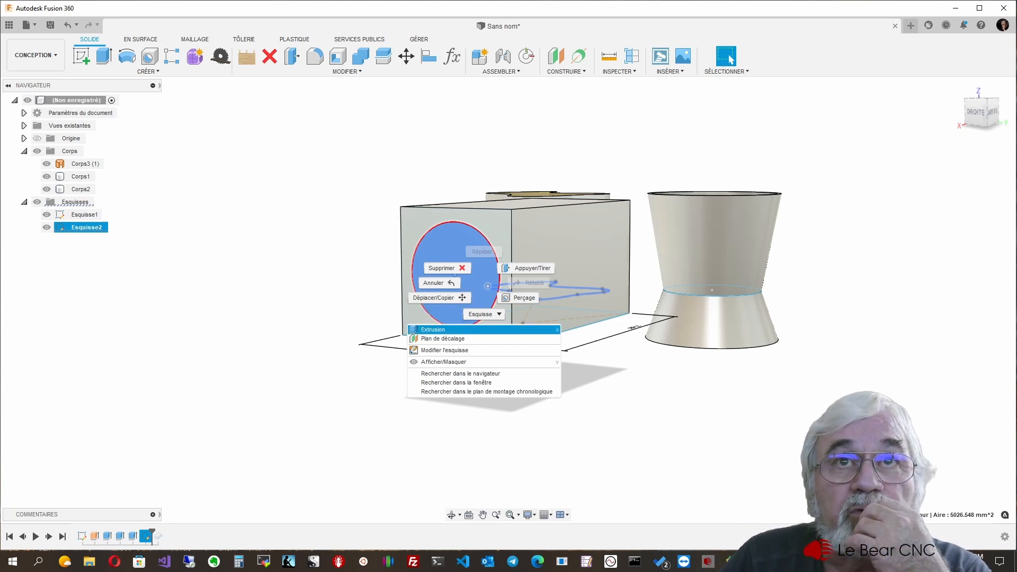
left_click(433, 330)
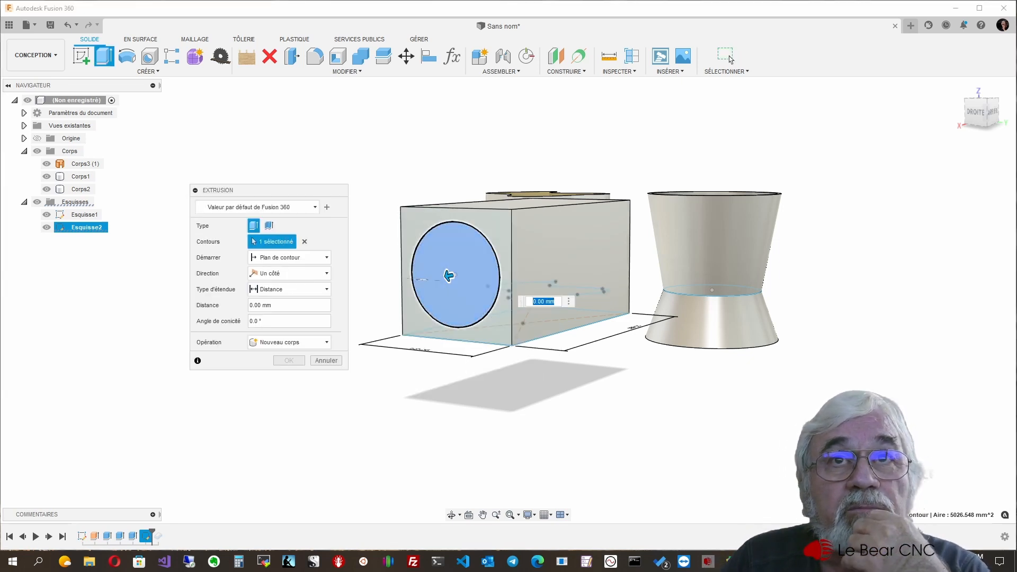
type("-")
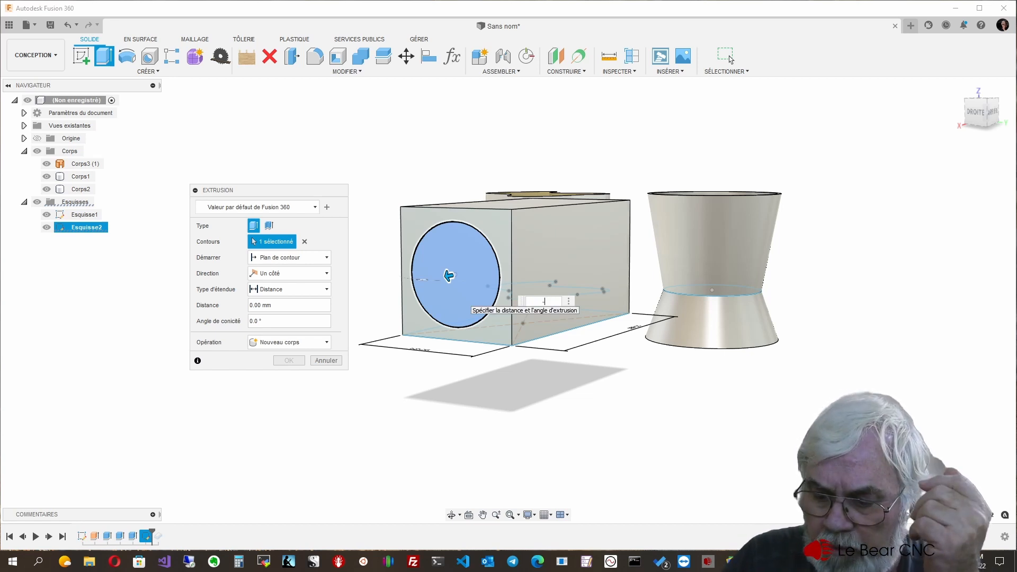
type("200")
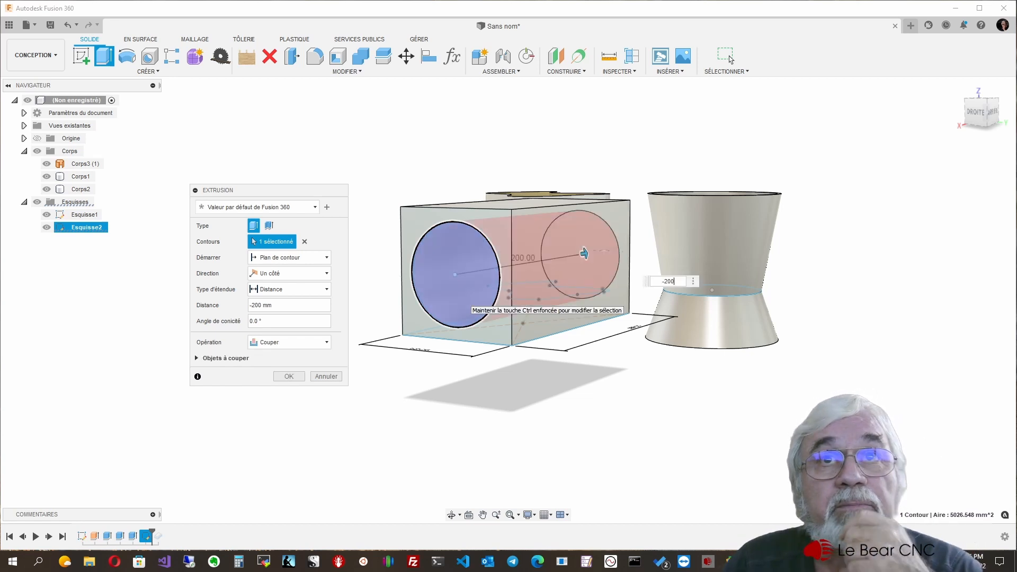
Try taper angles of 5, -55 and -12.5 degrees on the circular cut through the box.
middle_click_drag(462, 297, 450, 298, "shift")
middle_click_drag(466, 299, 501, 301, "shift")
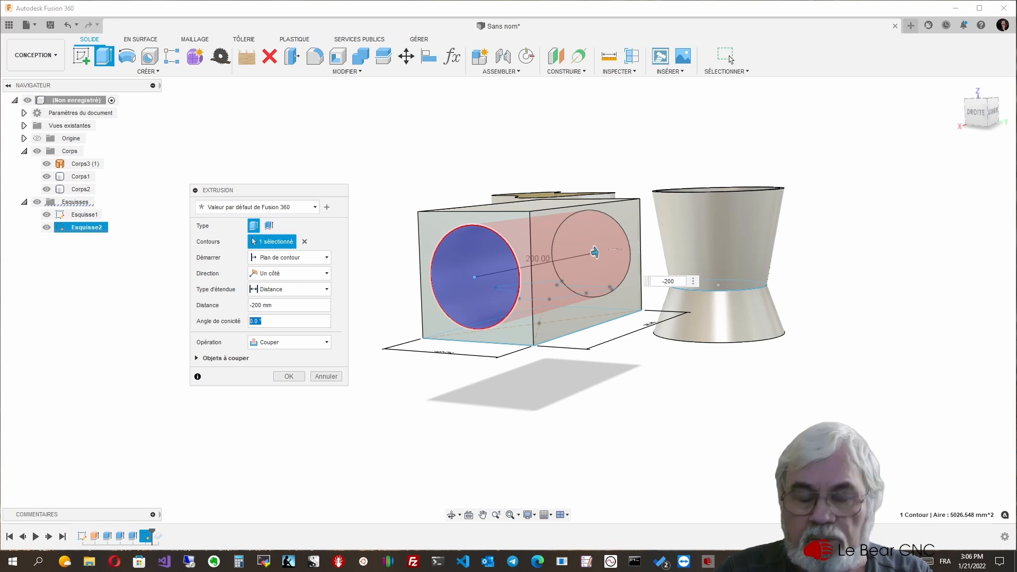
middle_click_drag(557, 293, 484, 295, "shift")
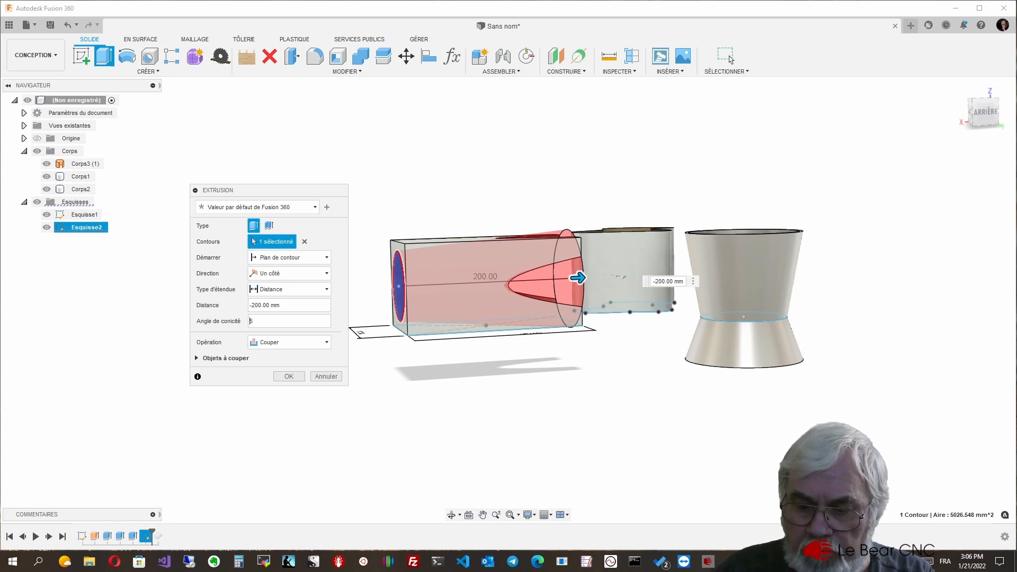
type("55")
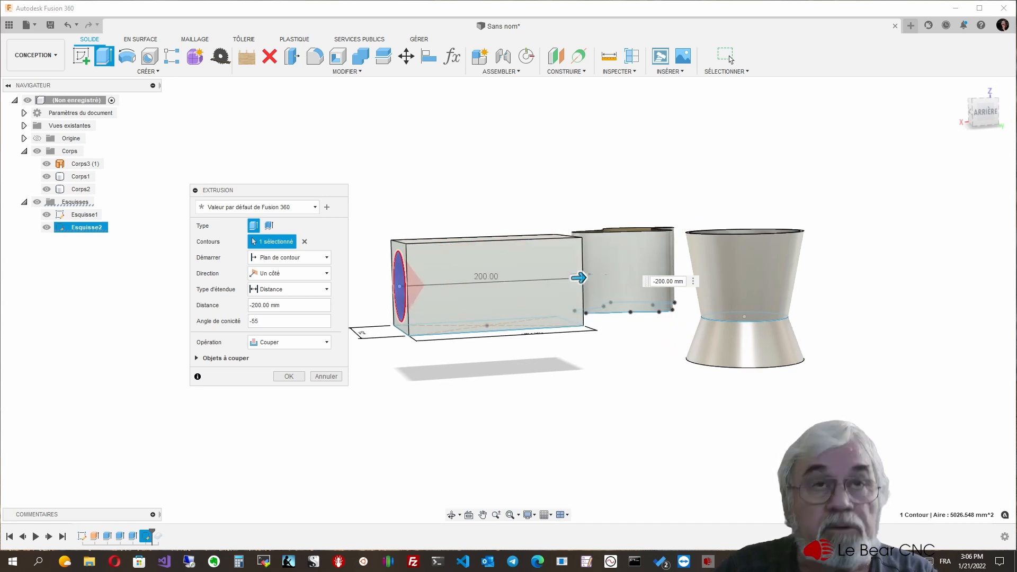
key("BackSpace")
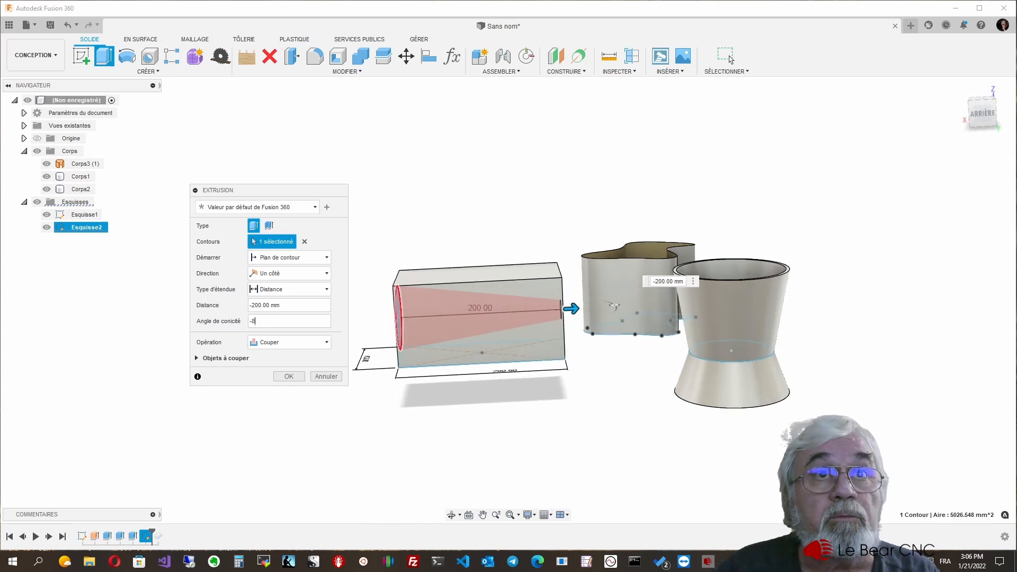
type("9")
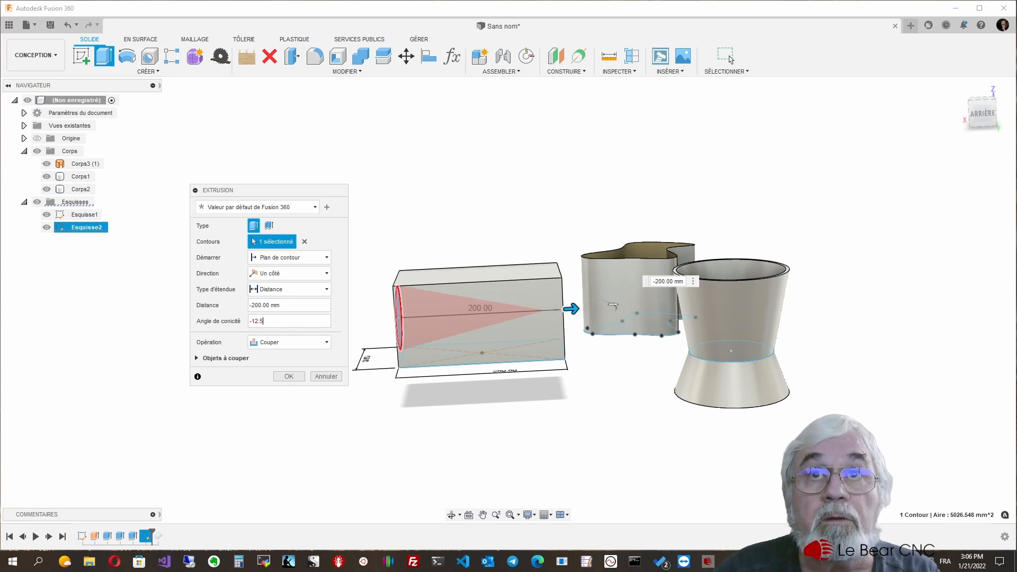
Set the cut's taper angle to -11 degrees, confirm the extrusion and inspect the conical hole from its open end.
scroll(561, 318, "up", 4)
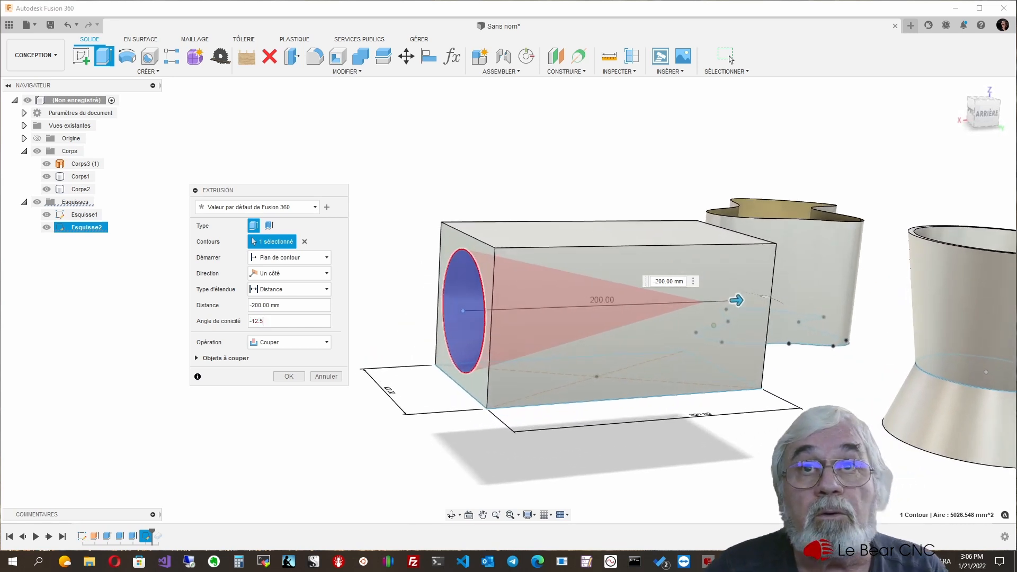
key("BackSpace")
type("11")
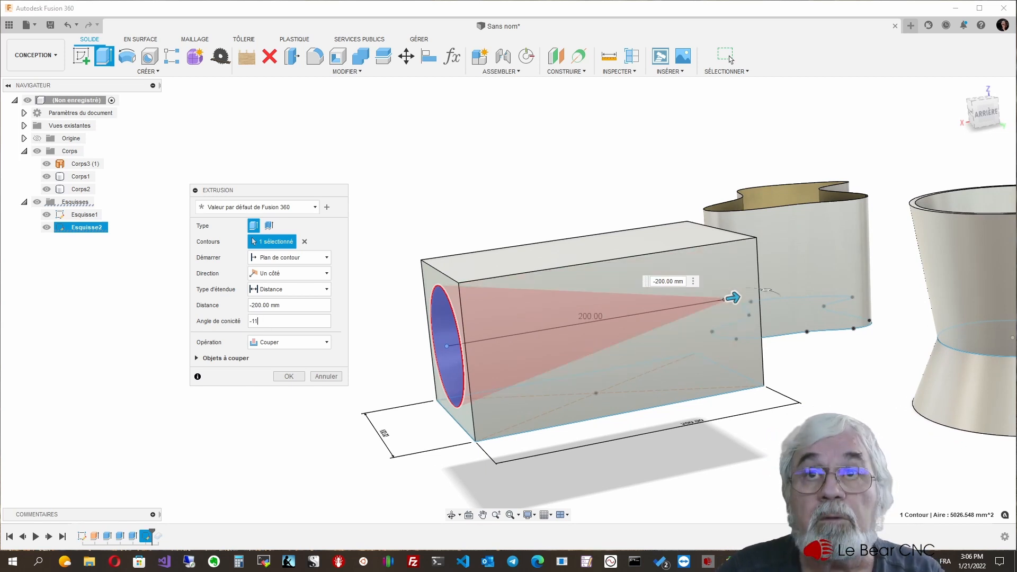
middle_click_drag(636, 349, 689, 318, "shift")
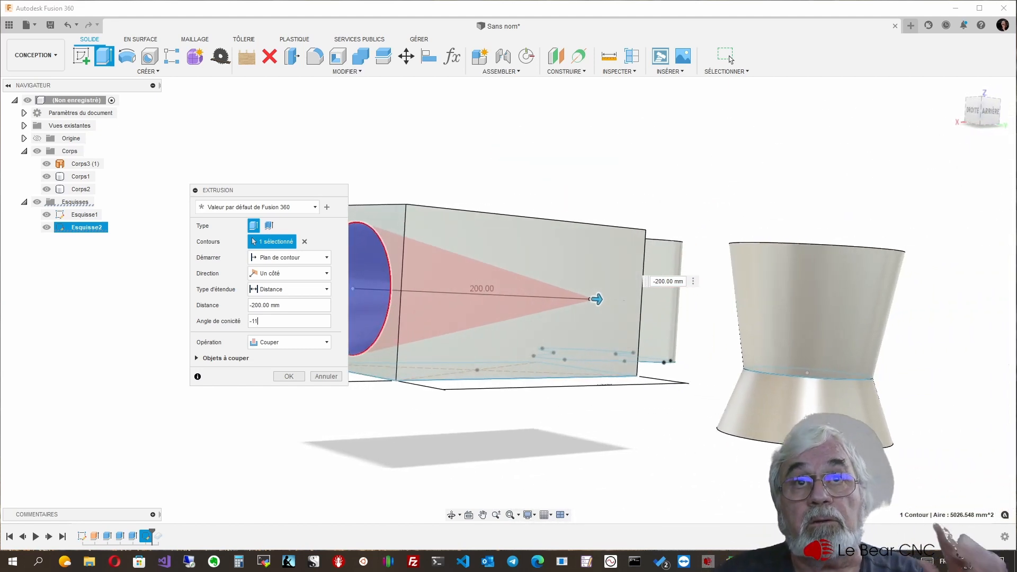
middle_click_drag(498, 300, 534, 300, "shift")
scroll(535, 300, "up", 1)
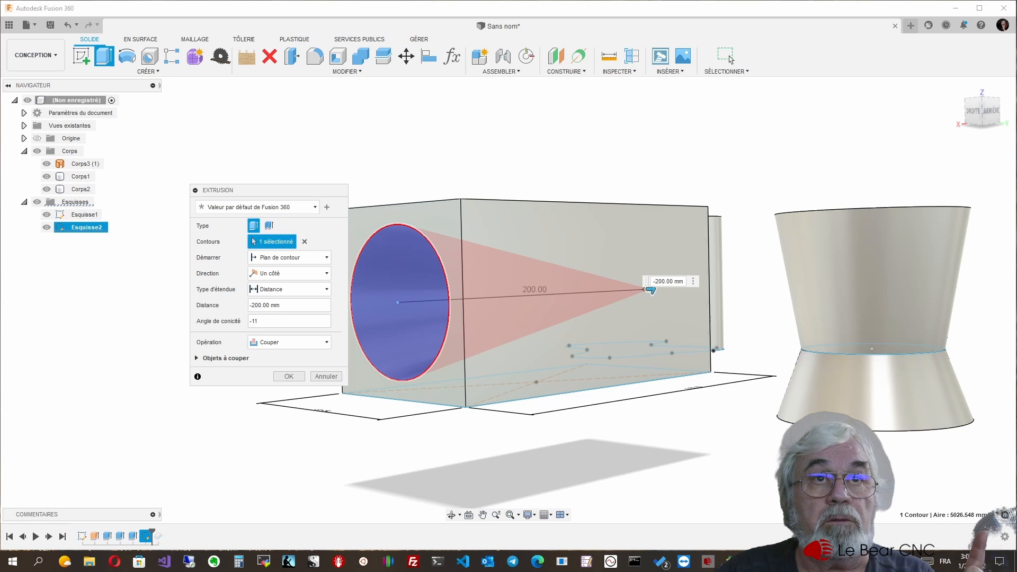
key("Return")
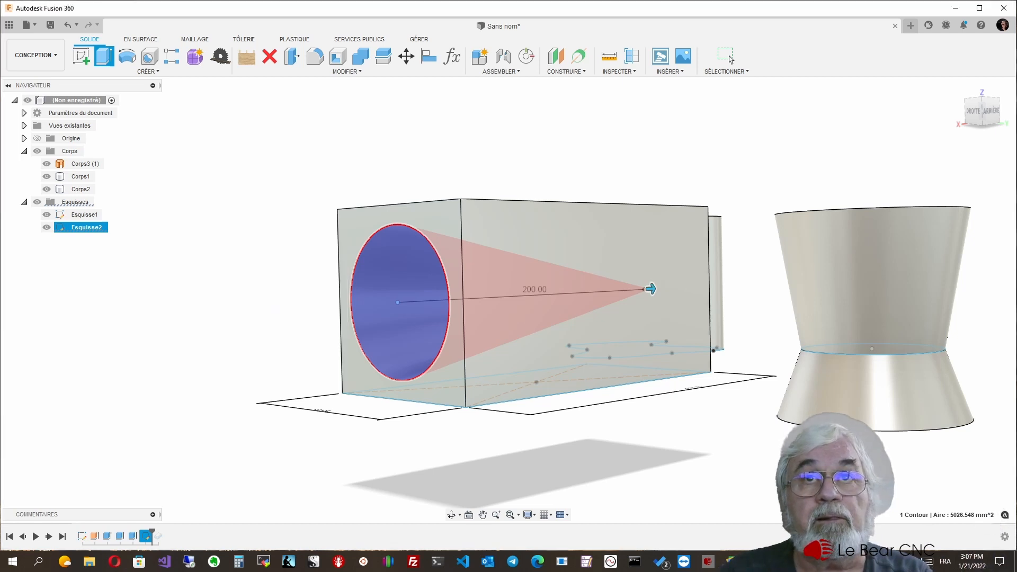
middle_click_drag(508, 300, 281, 300, "shift")
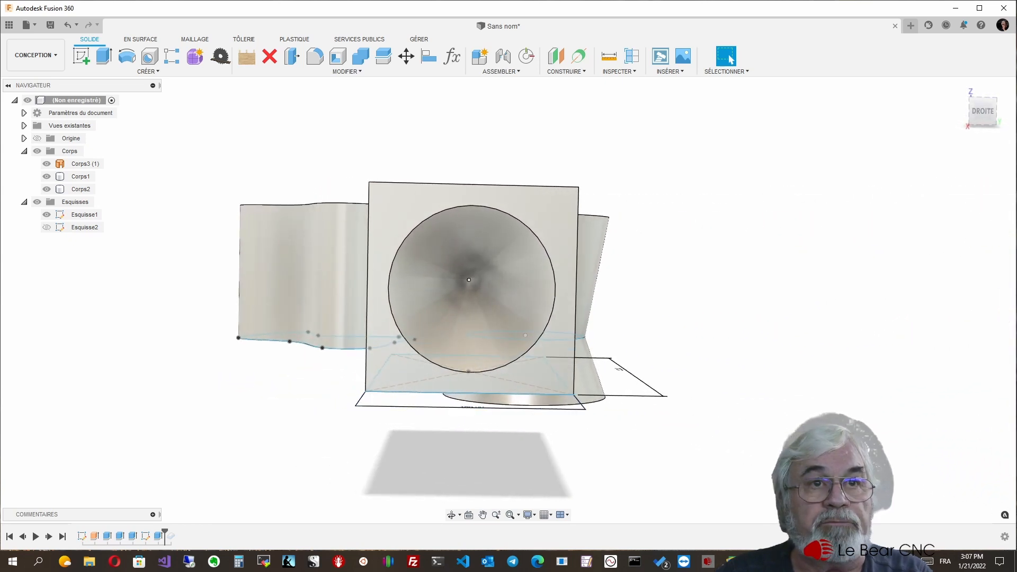
Reopen the conical cut for editing and change its start from the profile plane to an offset.
right_click(157, 537)
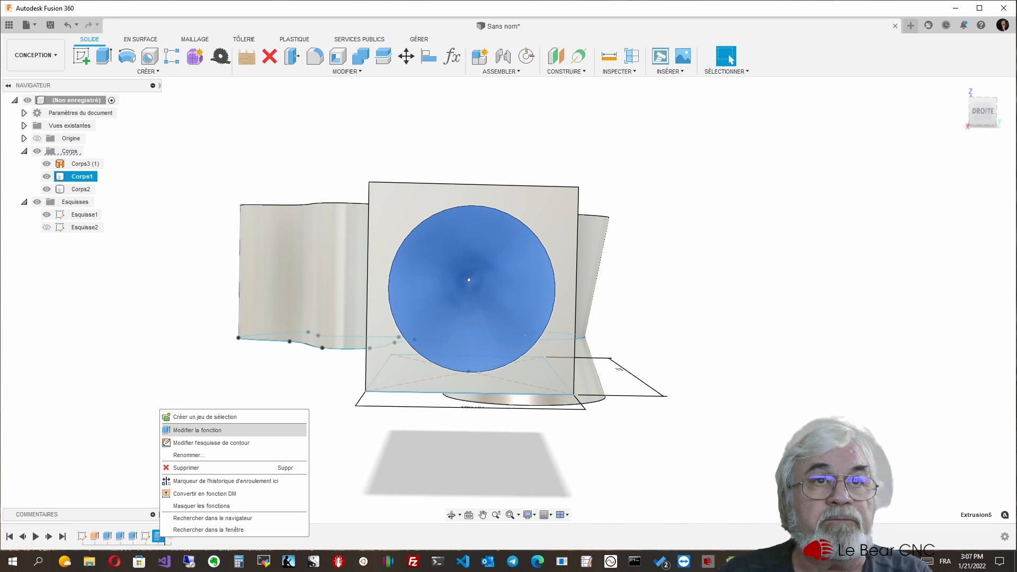
left_click(197, 430)
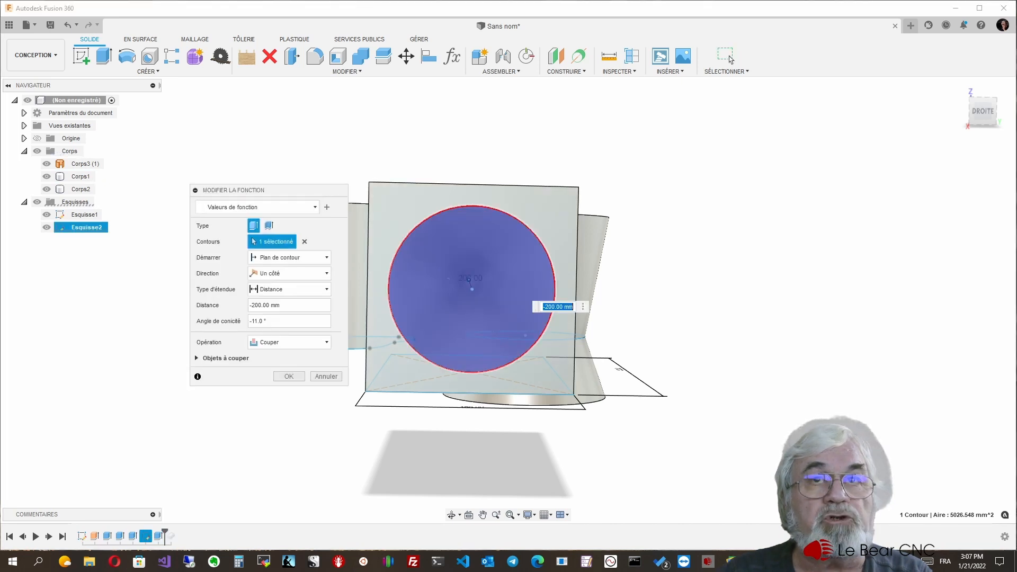
middle_click_drag(469, 289, 440, 305, "shift")
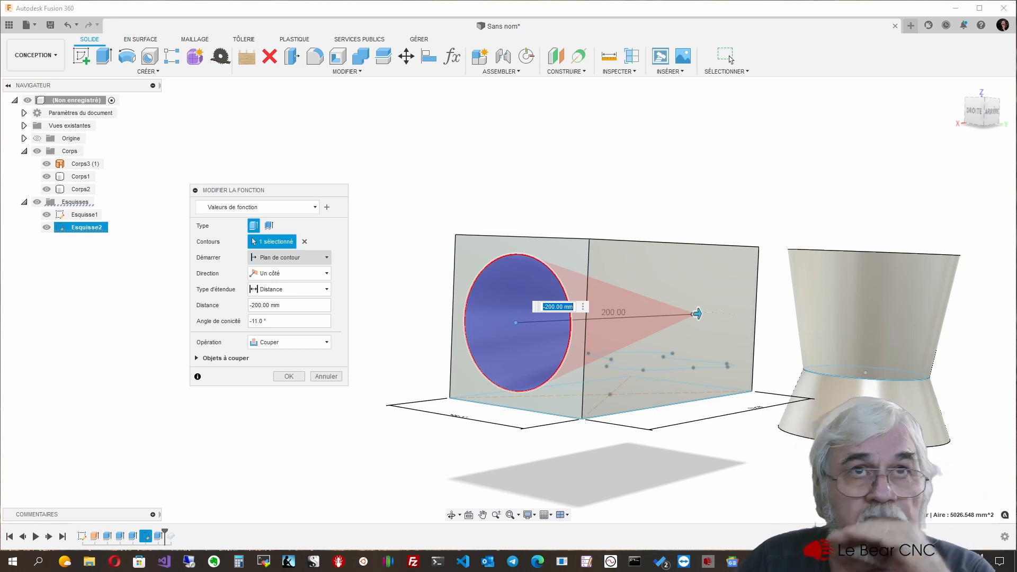
left_click(289, 258)
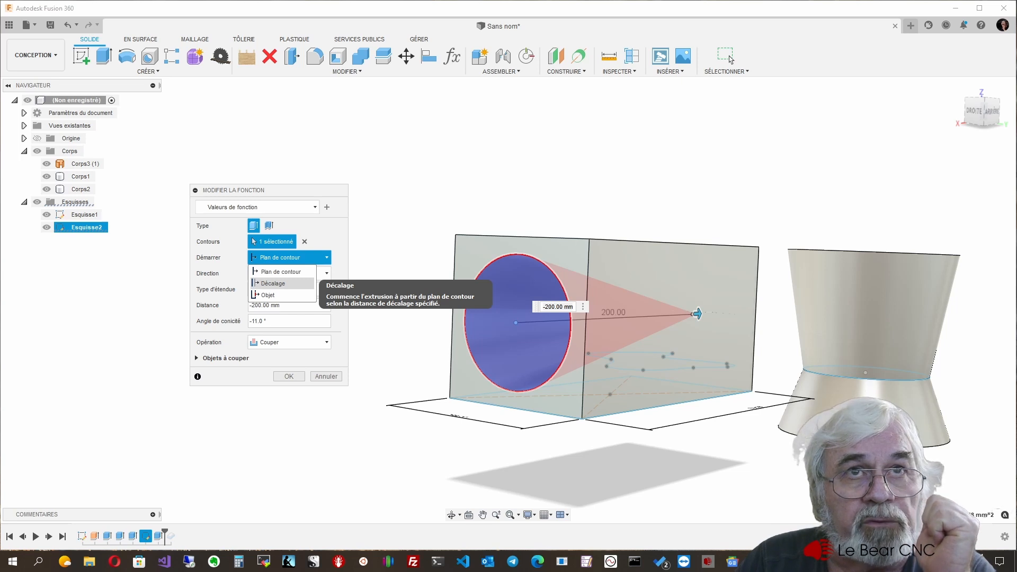
left_click(273, 283)
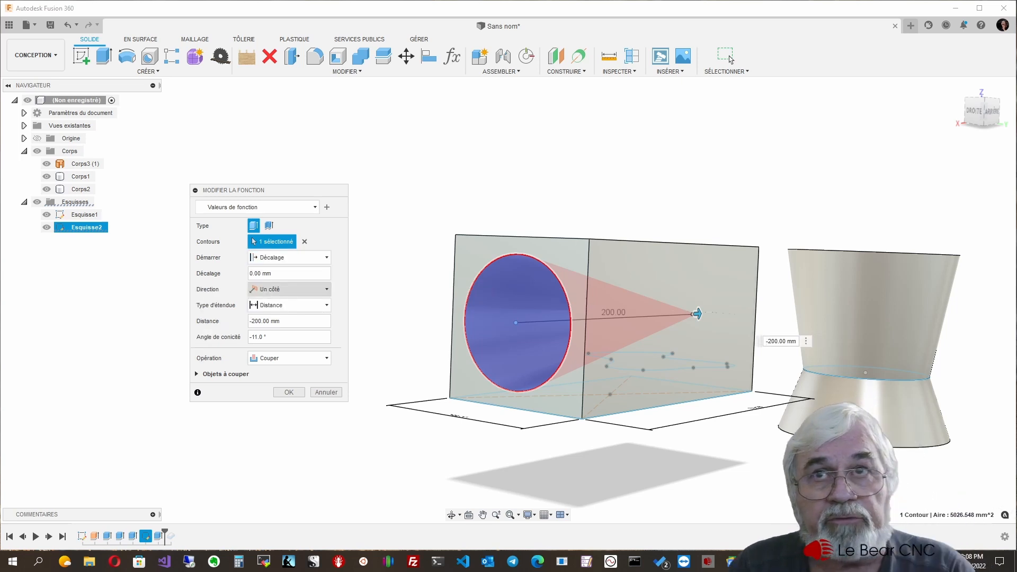
middle_click_drag(604, 328, 553, 327, "shift")
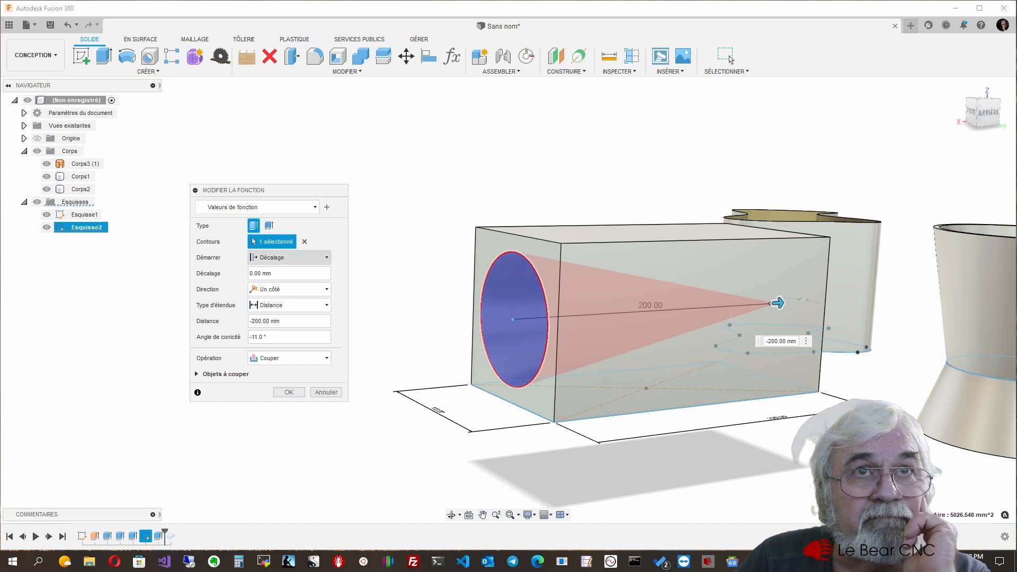
Try start offsets of 10 mm and -10 mm for the conical cut.
left_click_drag(273, 273, 258, 273)
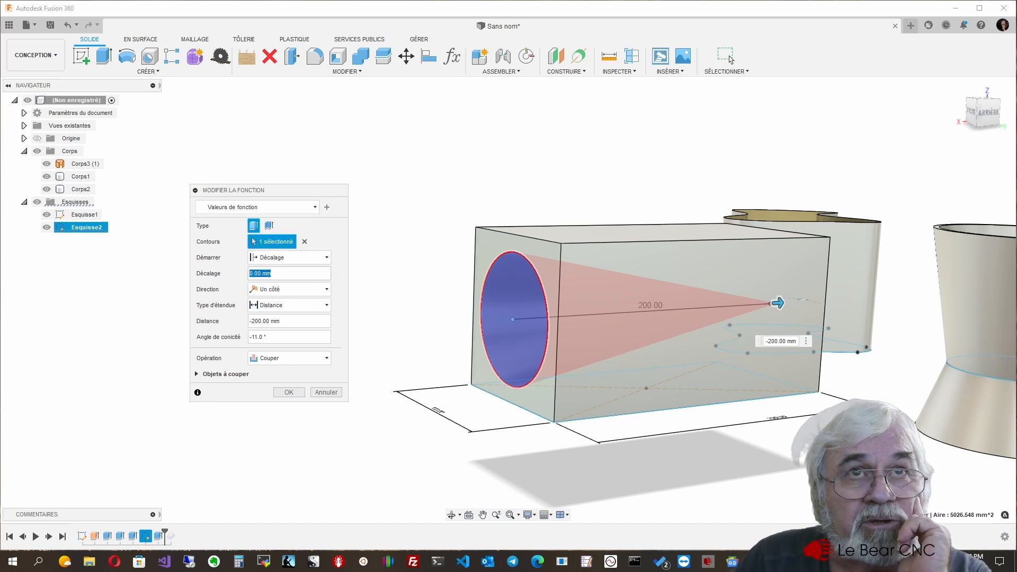
type("10")
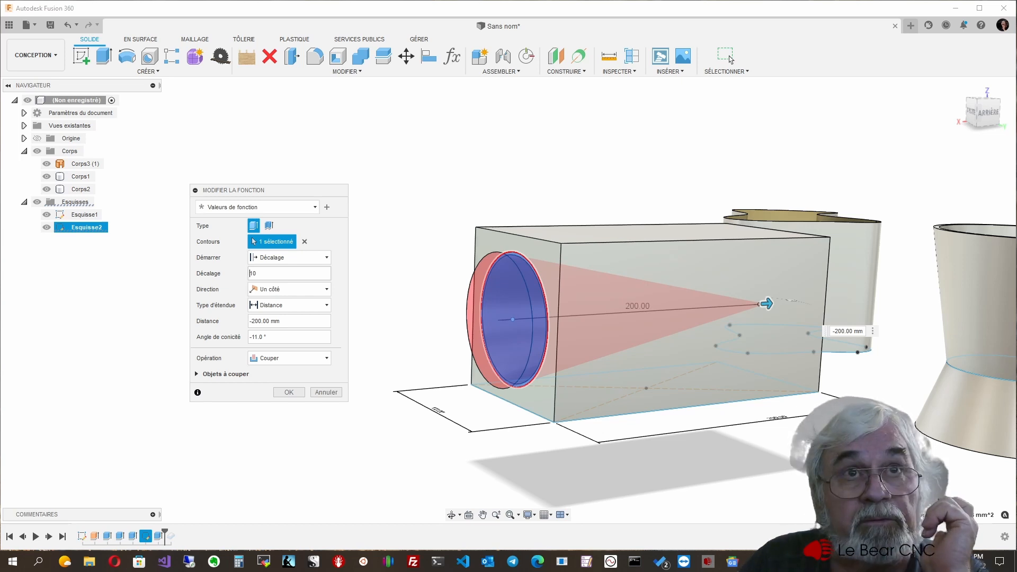
key("Home")
type("-")
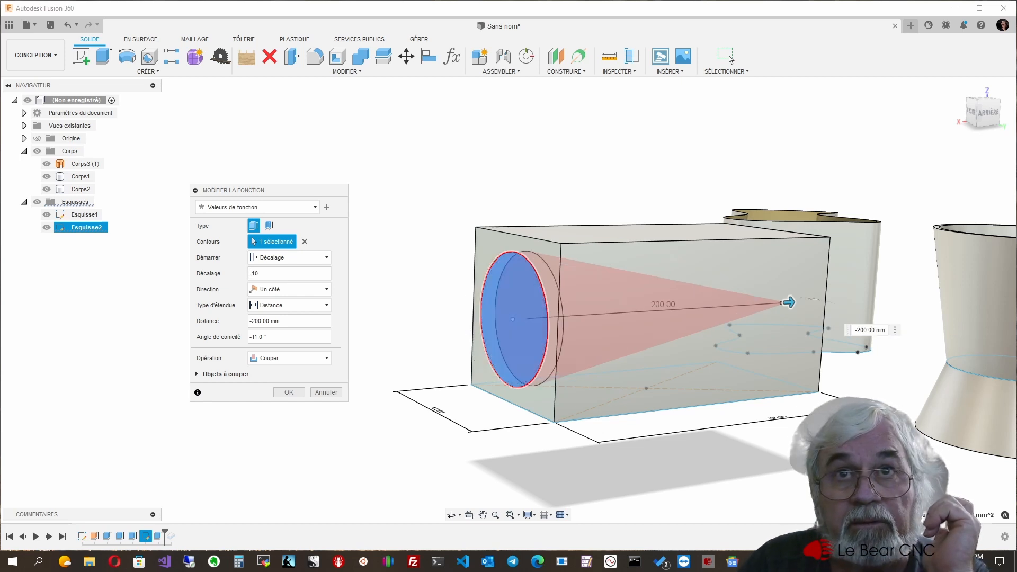
middle_click_drag(636, 318, 551, 307, "shift")
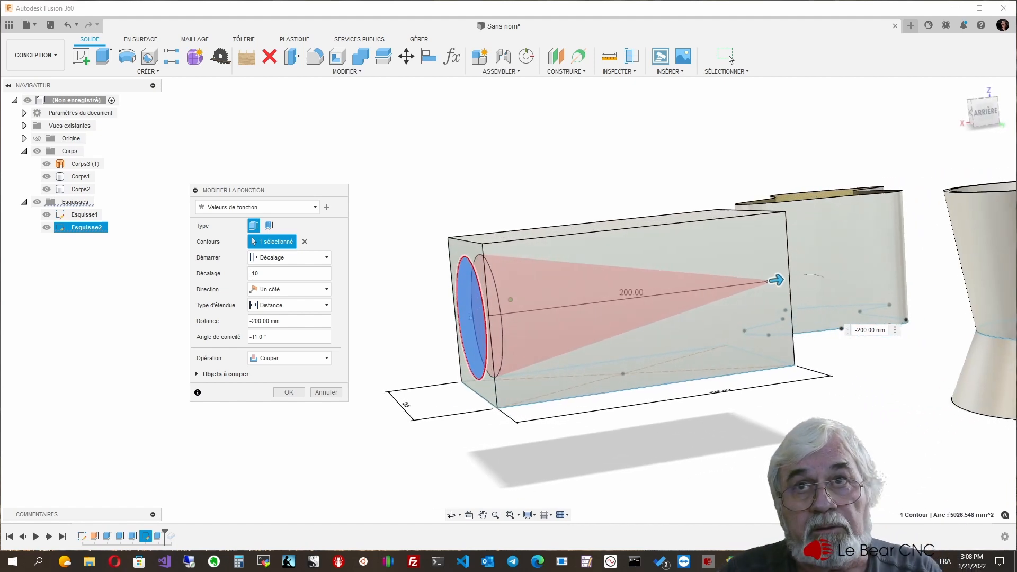
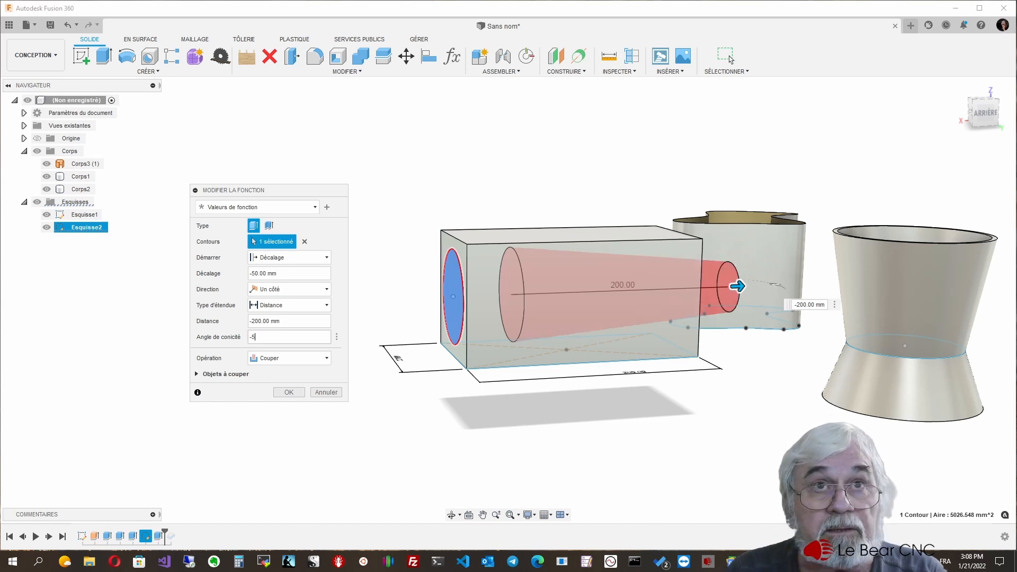
Try a -1 degree taper on the offset cut, and set the taper angle back to -5 degrees.
key("BackSpace")
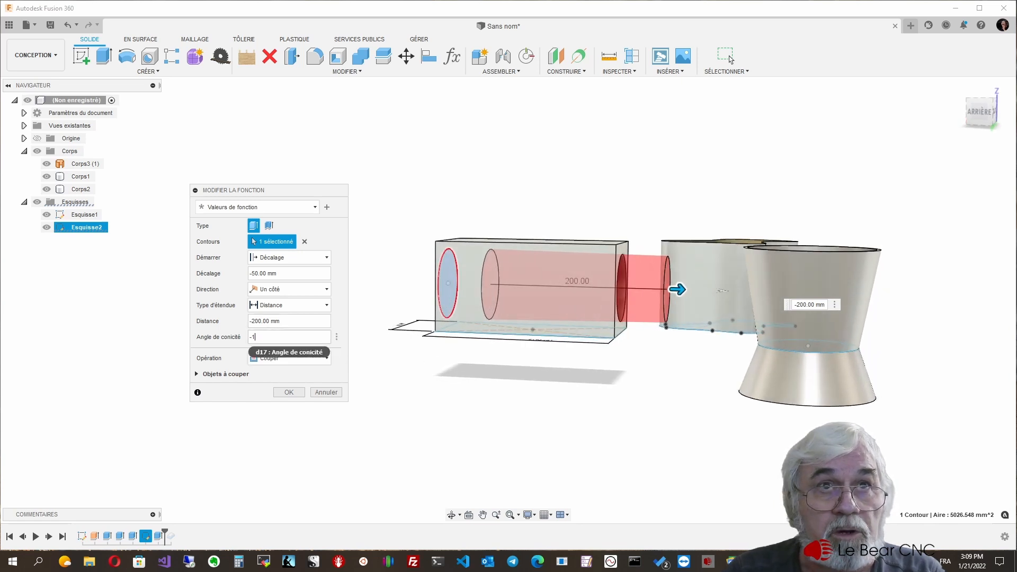
key("BackSpace")
type("5")
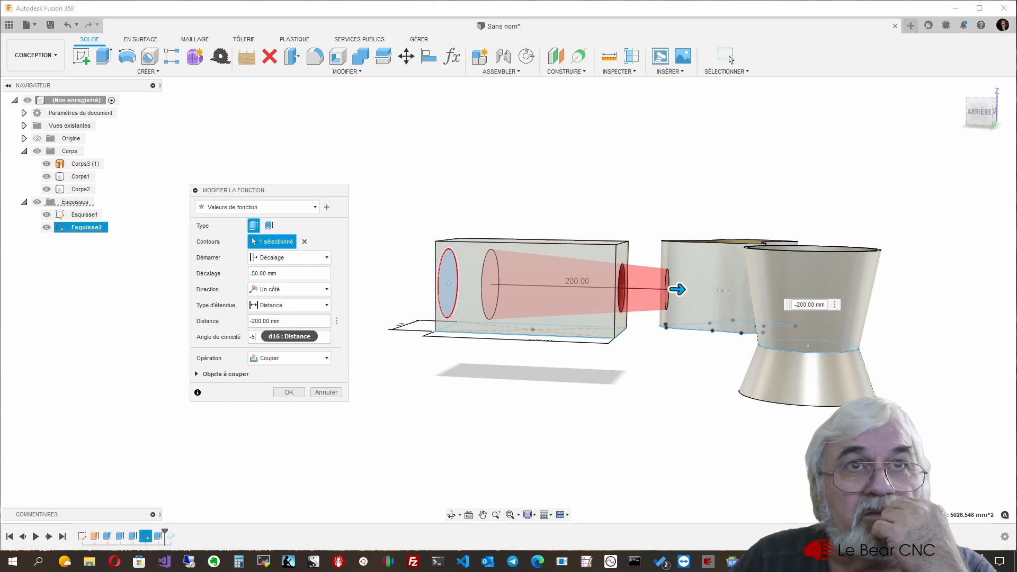
Change the conical cut's extent to To Object and pick the upper flared face of Corps2 as the target.
left_click(289, 305)
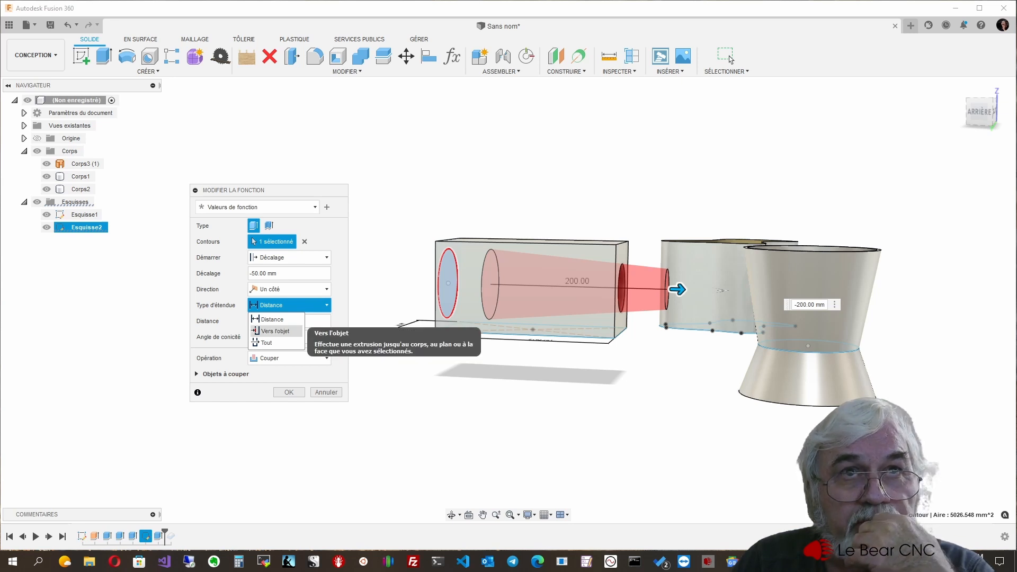
left_click(274, 331)
middle_click_drag(688, 318, 541, 317, "shift")
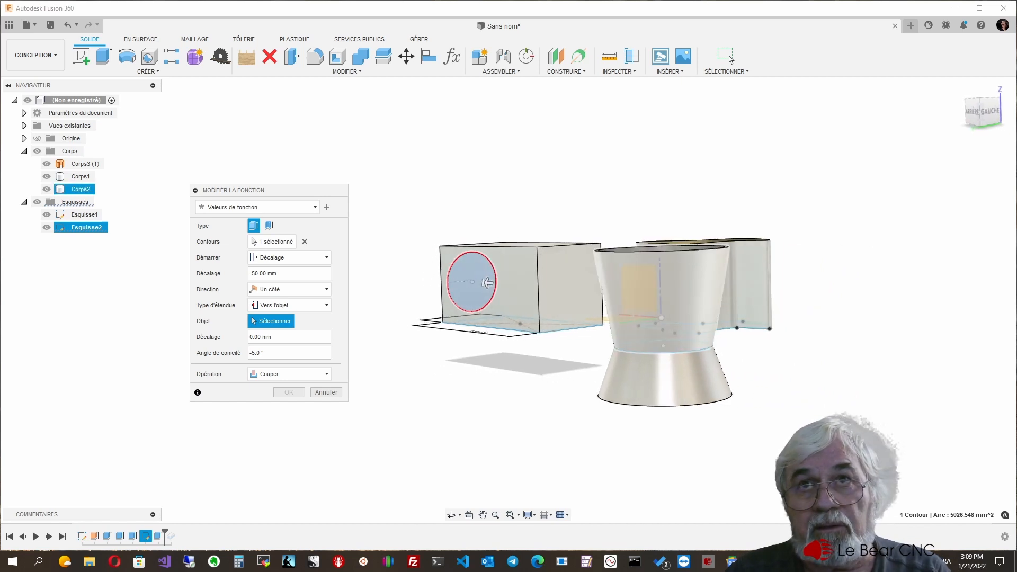
left_click(721, 294)
middle_click_drag(593, 306, 658, 303, "shift")
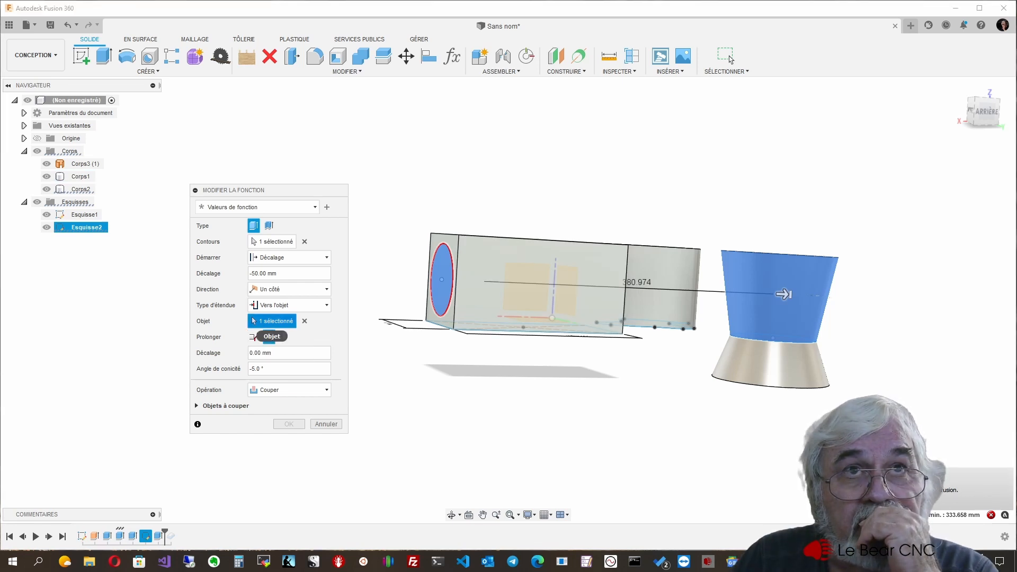
Try taper angles of -2.5 and 0 degrees and the other face-extension option for the to-object cut.
left_click(289, 369)
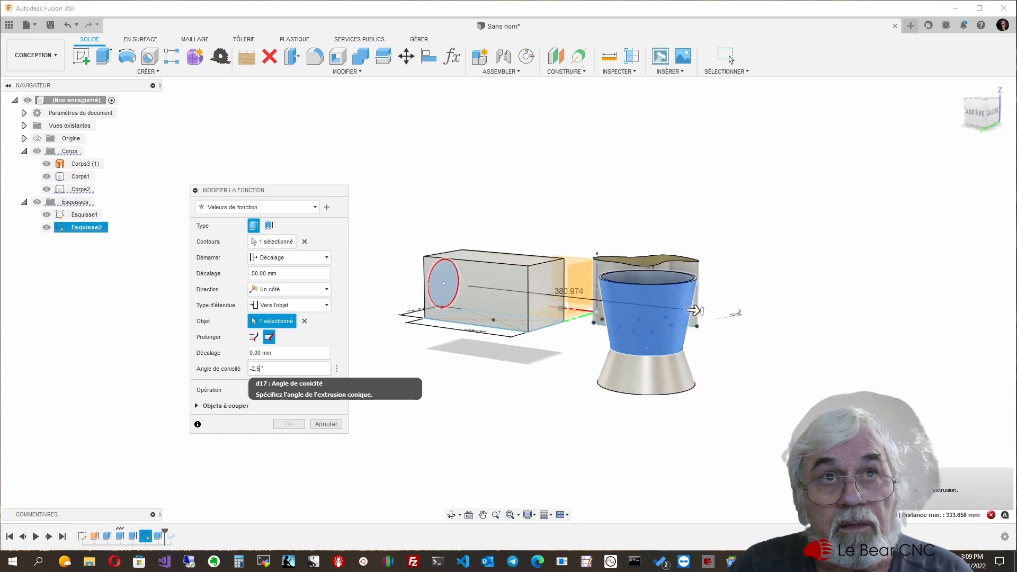
left_click(258, 369)
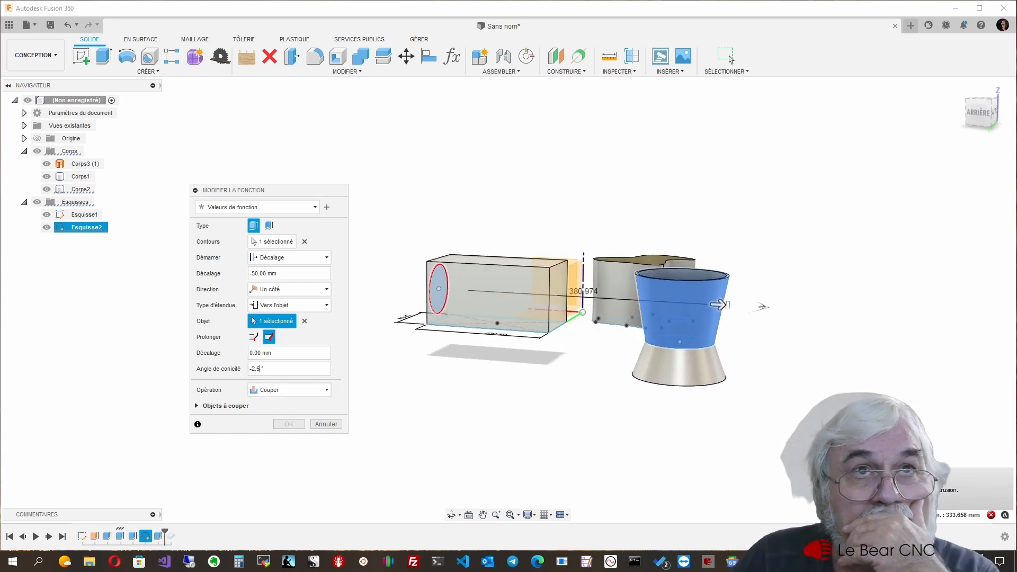
left_click(254, 337)
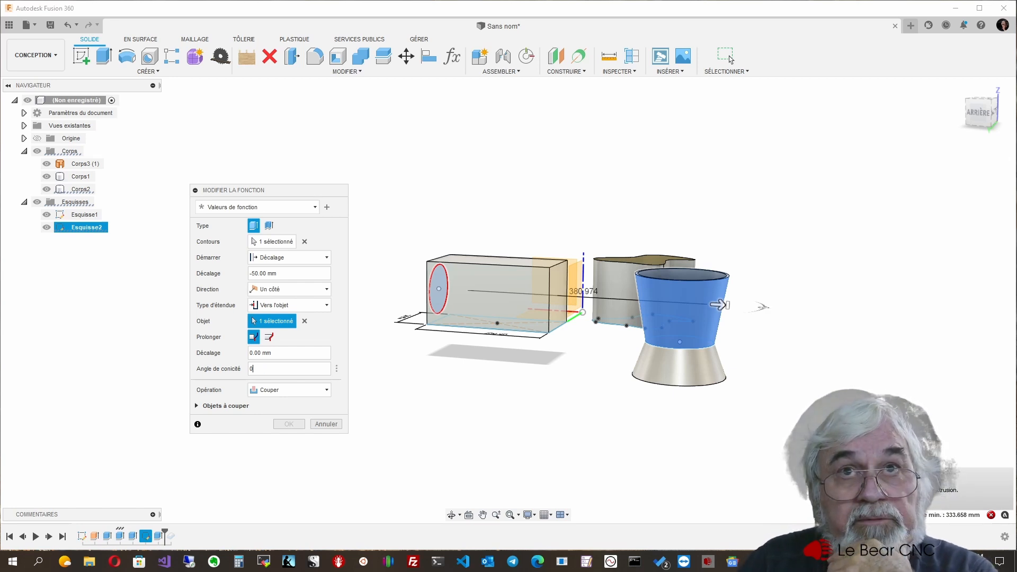
left_click(252, 368)
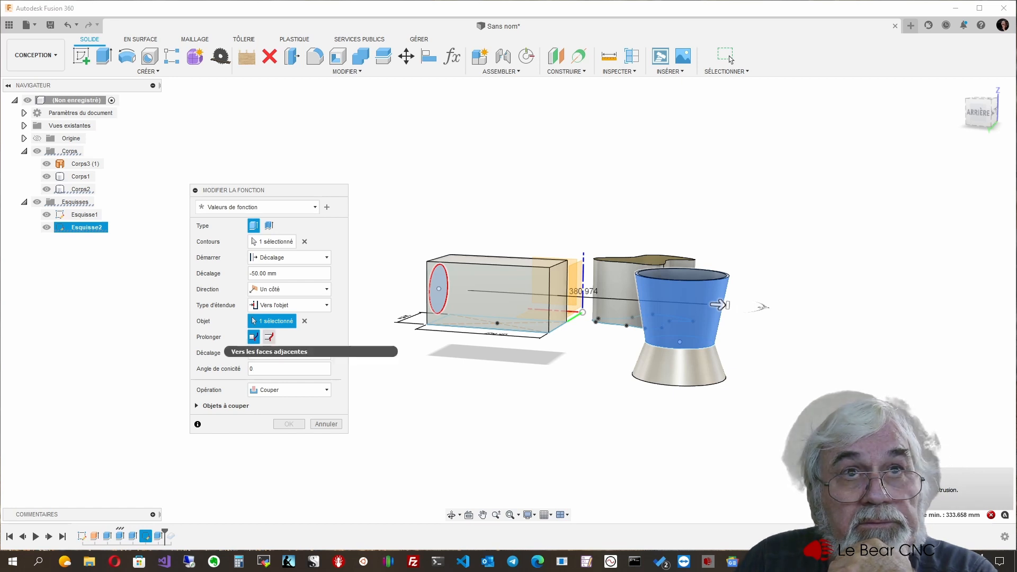
left_click(254, 336)
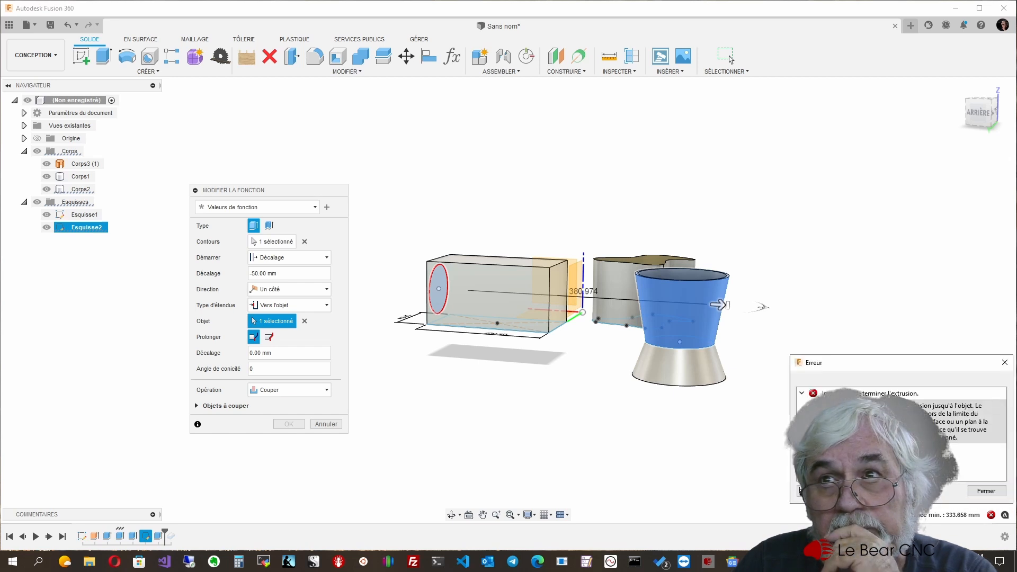
left_click(986, 491)
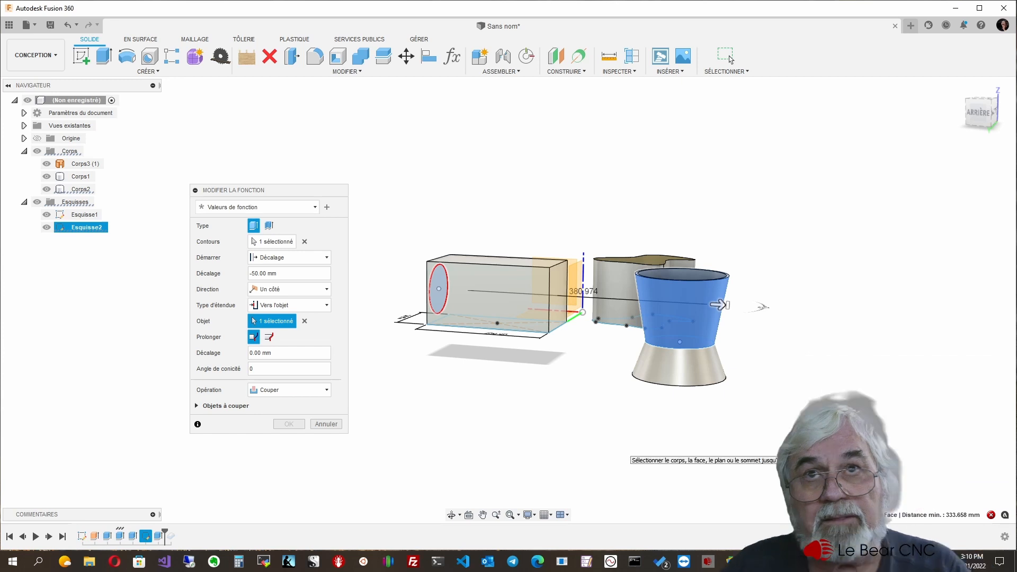
middle_click_drag(558, 307, 581, 336, "shift")
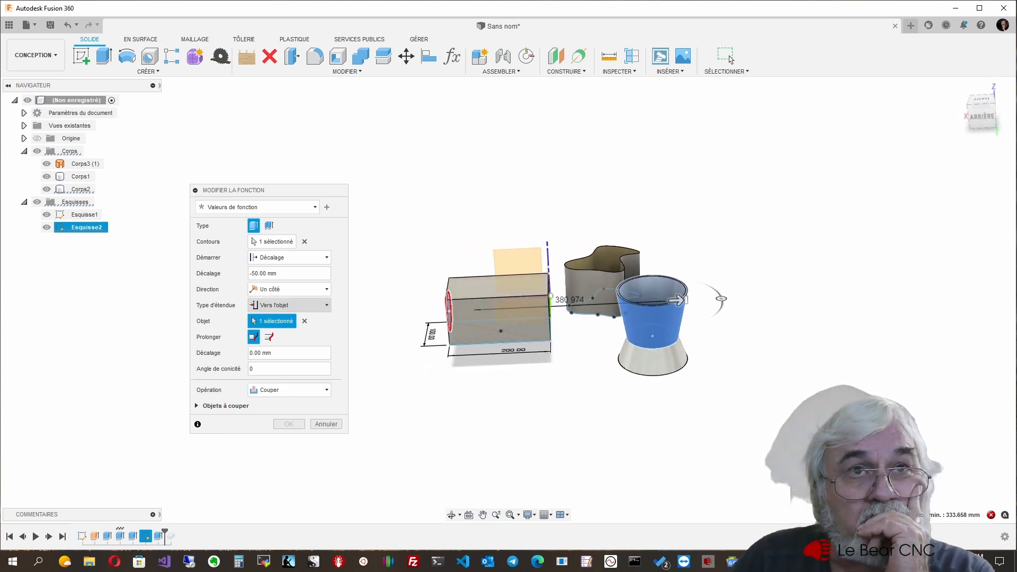
Set the conical cut's extent to All, through all visible bodies.
left_click(289, 305)
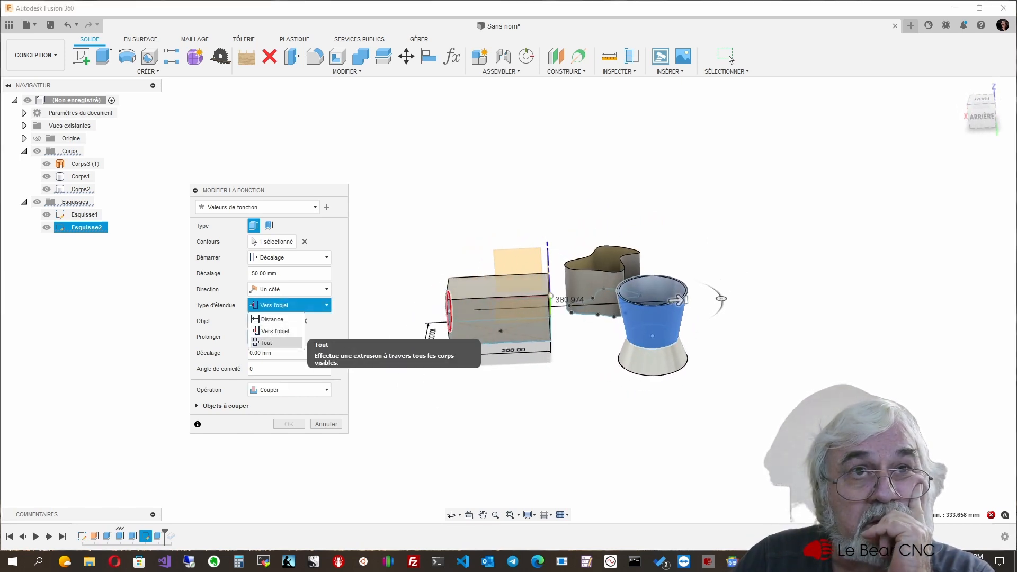
left_click(268, 343)
middle_click_drag(583, 318, 784, 331, "shift")
middle_click_drag(561, 269, 845, 266, "shift")
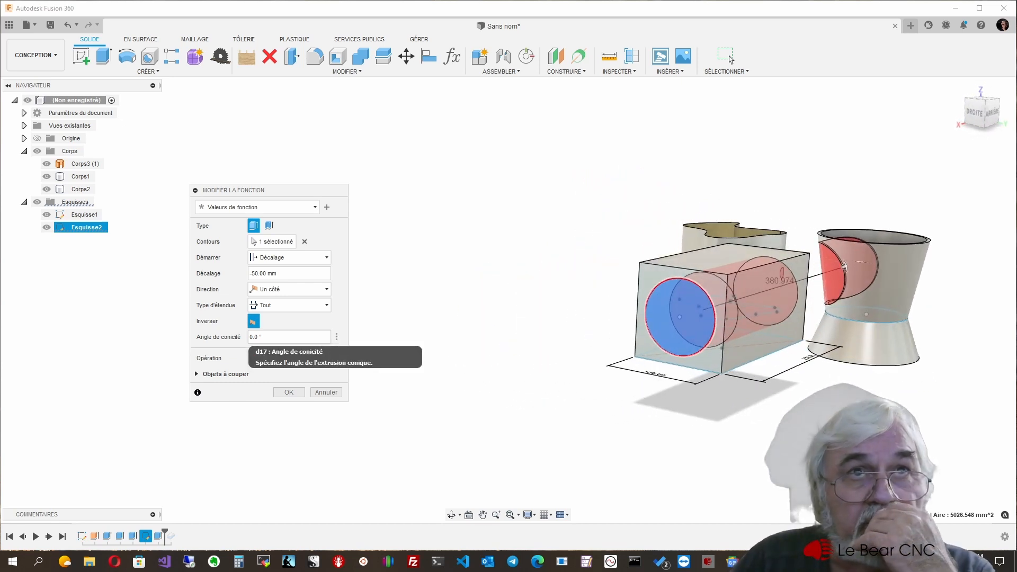
left_click(289, 305)
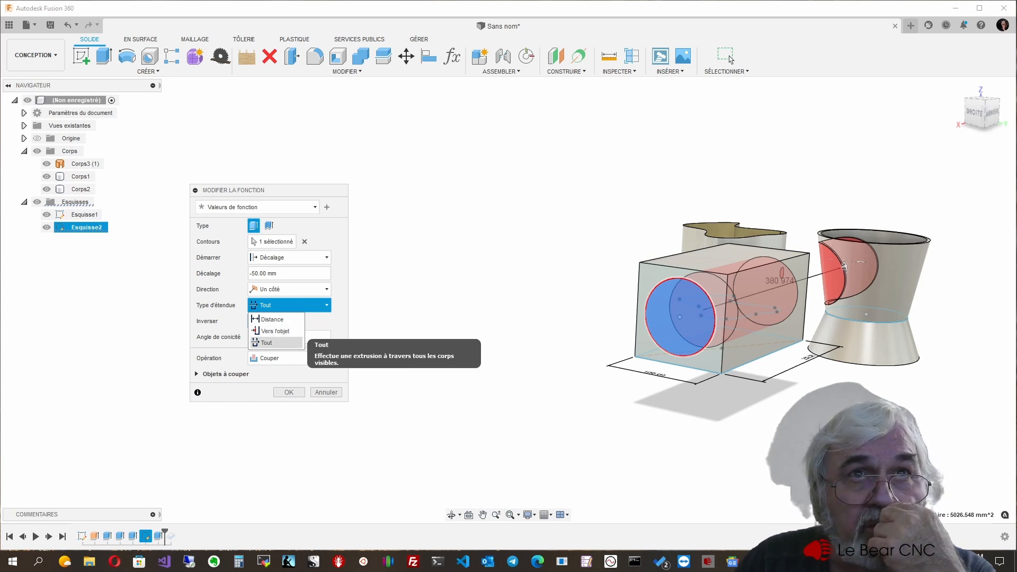
left_click(266, 343)
Try a -5 degree taper on the through-all cut and inspect its preview in the flared body.
left_click(289, 337)
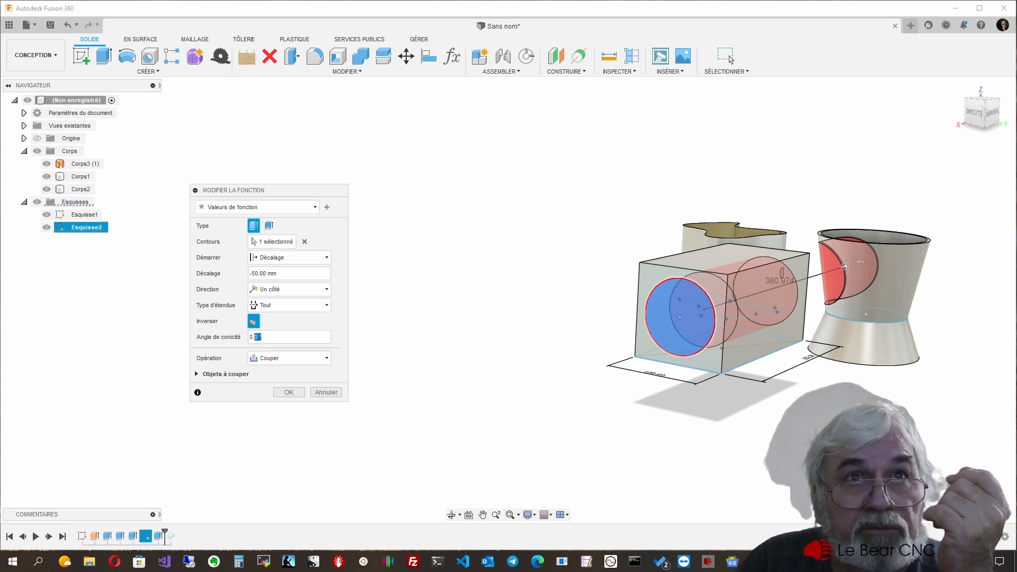
key("BackSpace")
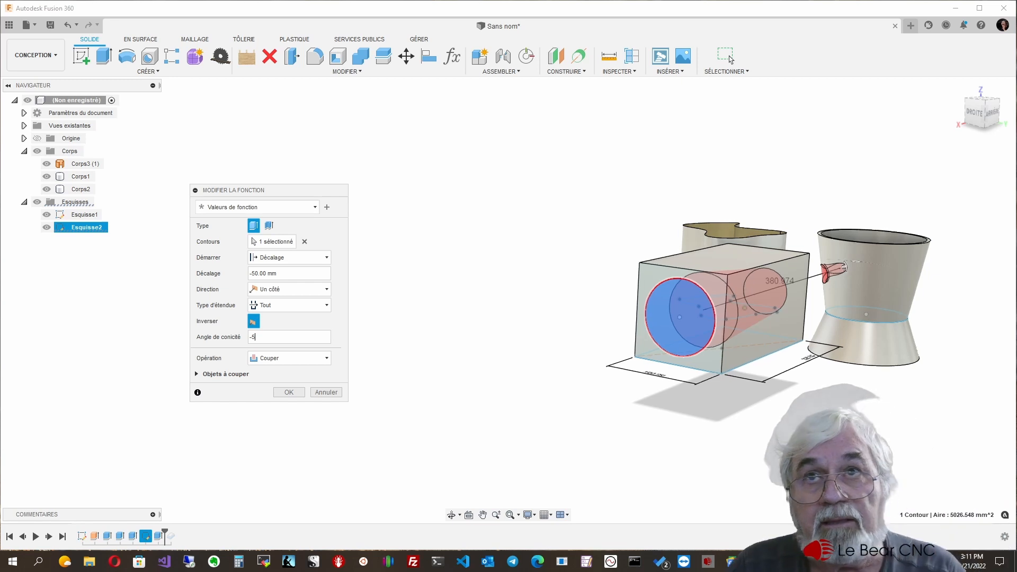
middle_click_drag(763, 313, 826, 315, "shift")
middle_click_drag(688, 276, 575, 274, "shift")
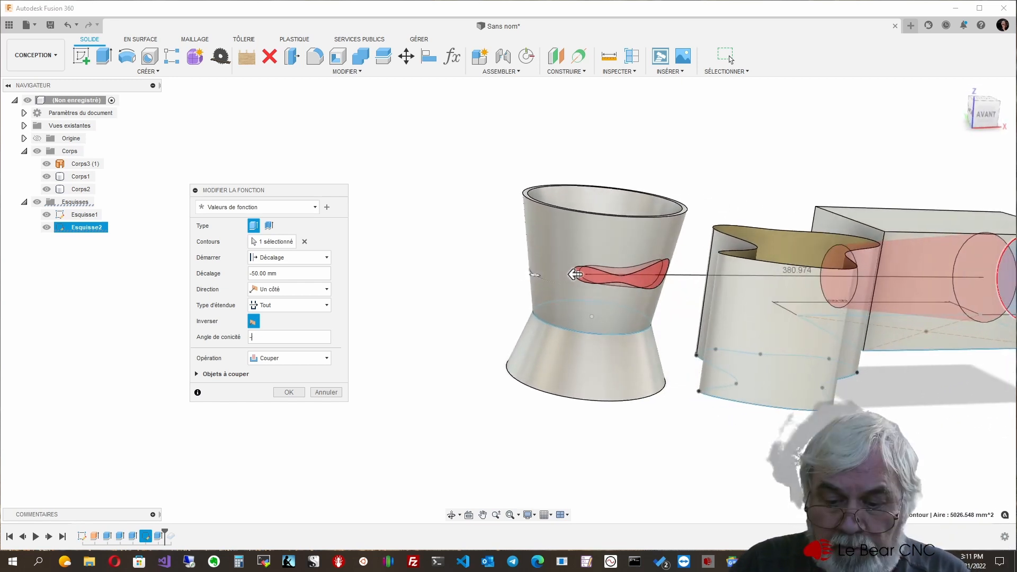
middle_click_drag(575, 273, 558, 285, "shift")
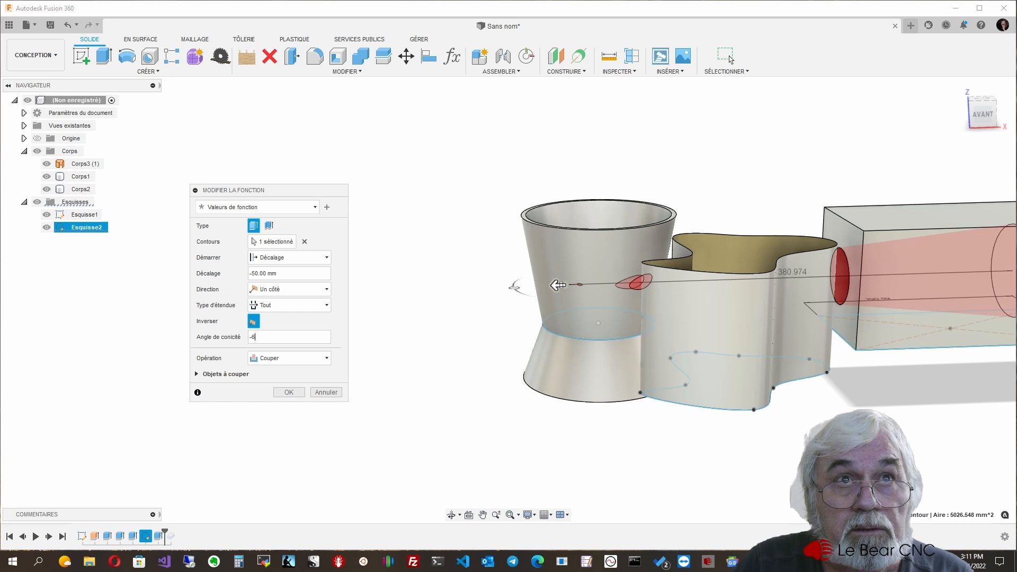
Set the through-all cut's taper angle to -5.5 degrees and confirm the edit.
type(".5")
middle_click_drag(835, 314, 816, 313, "shift")
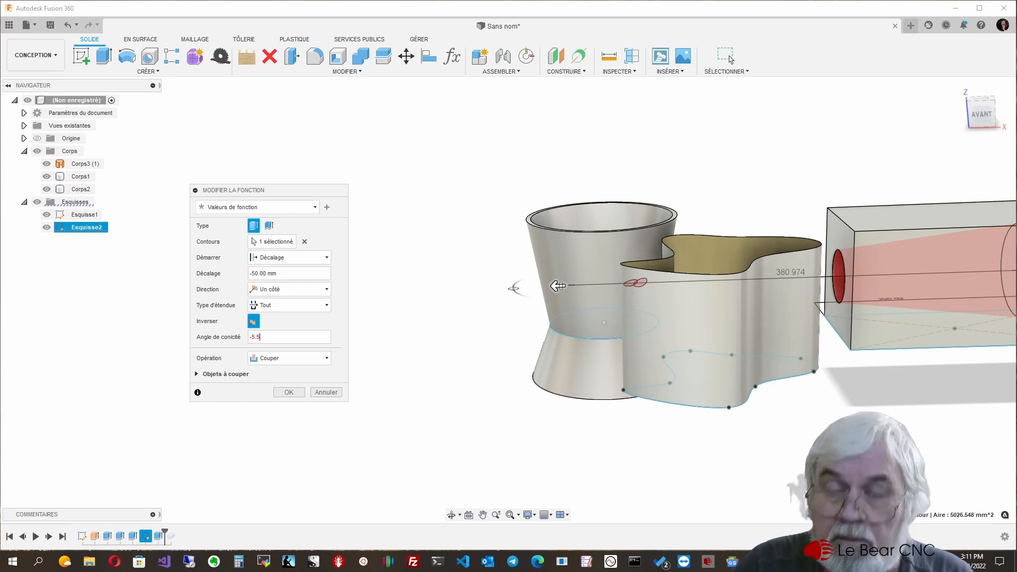
middle_click_drag(833, 312, 922, 315, "shift")
left_click(289, 392)
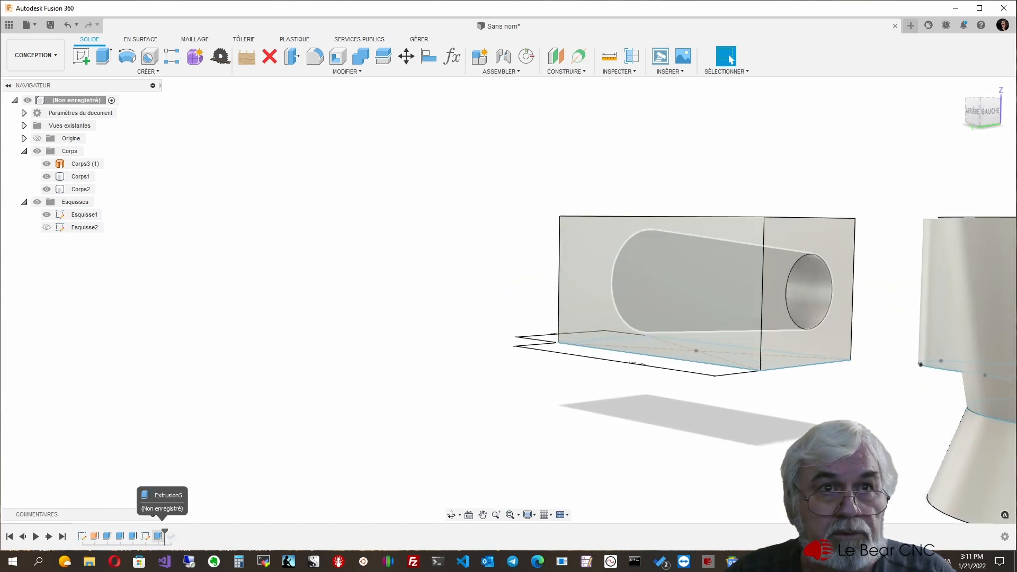
Reopen the conical cut for editing, add Corps2 to the objects to cut, confirm, and inspect the flared body's wall.
right_click(158, 535)
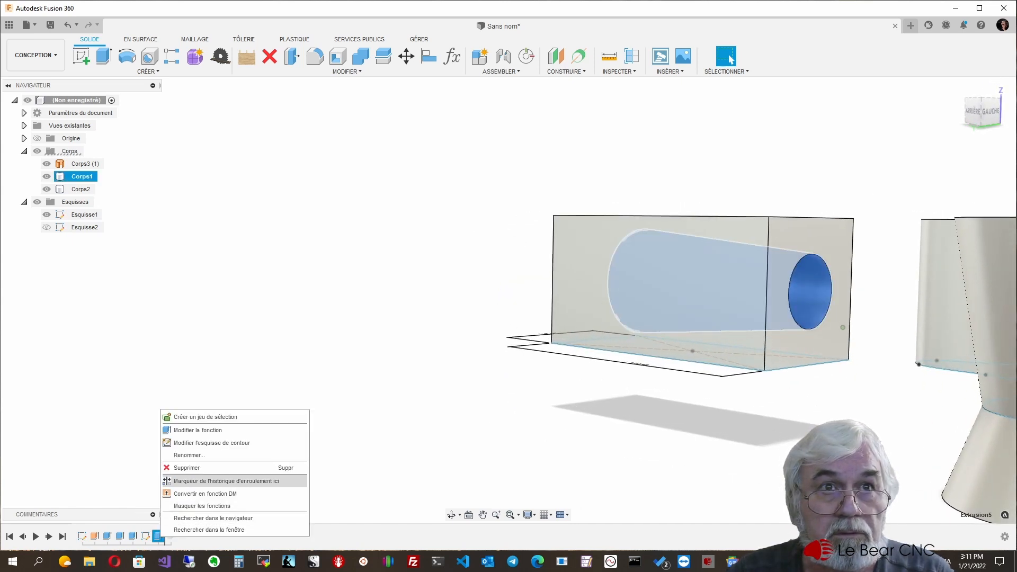
left_click(197, 430)
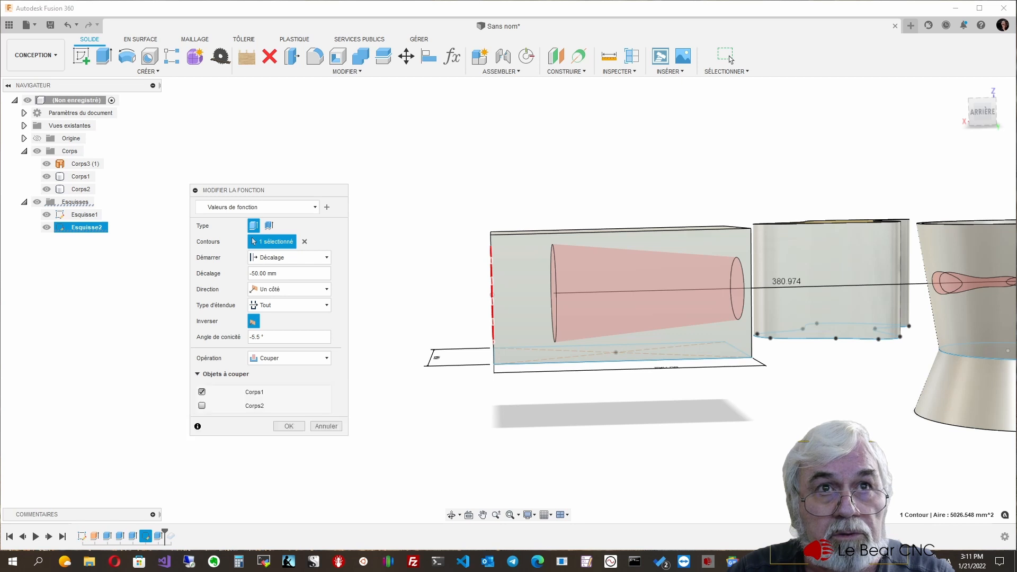
left_click(202, 406)
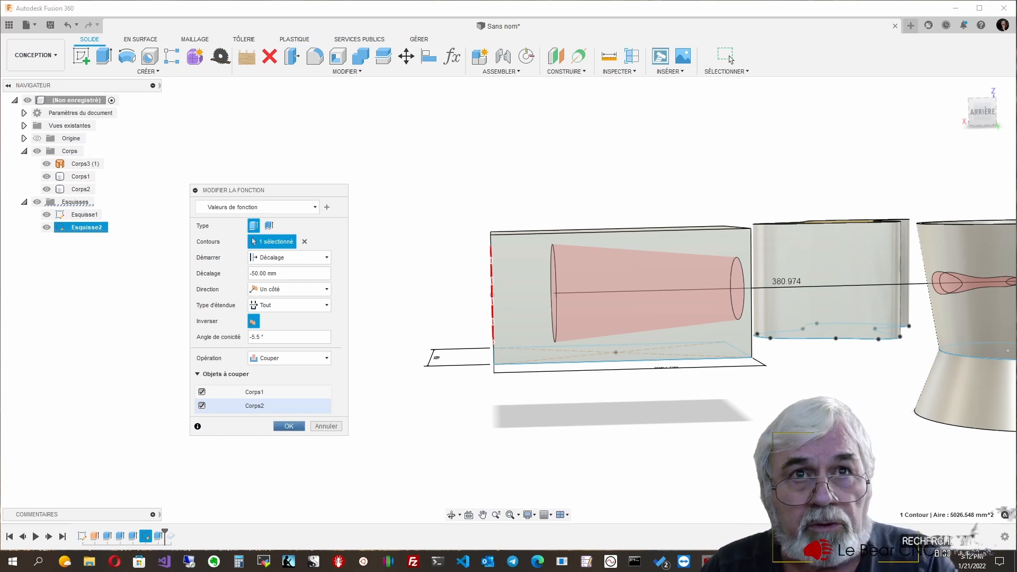
left_click(288, 426)
middle_click_drag(735, 315, 953, 281, "shift")
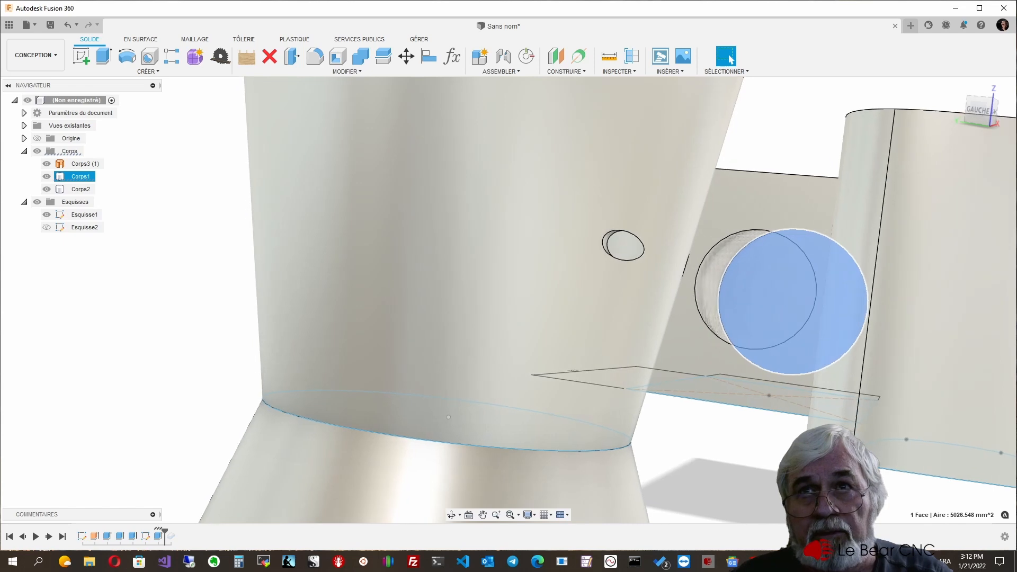
Extrude the circular face inside the box as a cut up to the box's nearby end face.
right_click(784, 283)
left_click(752, 348)
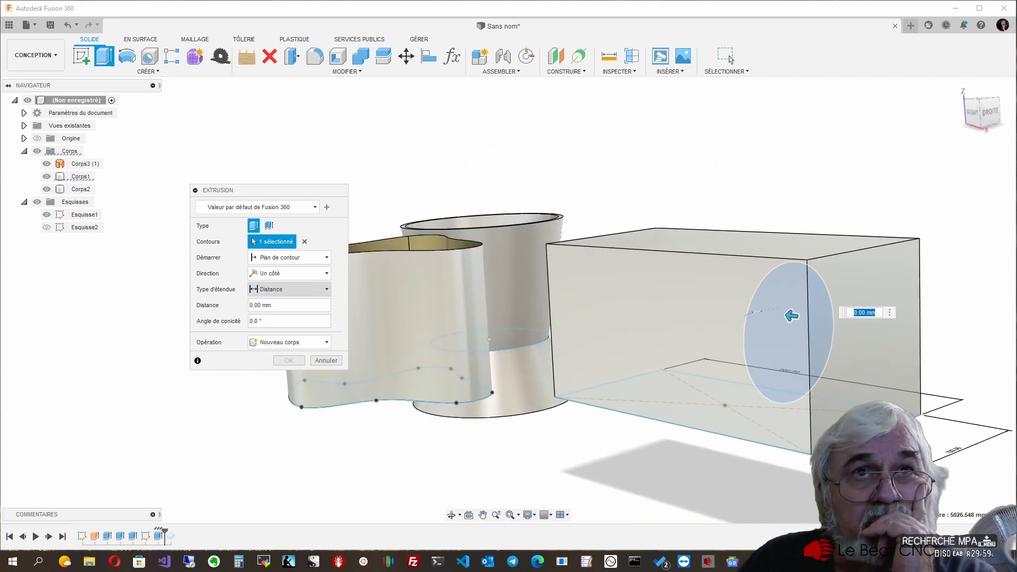
left_click(290, 290)
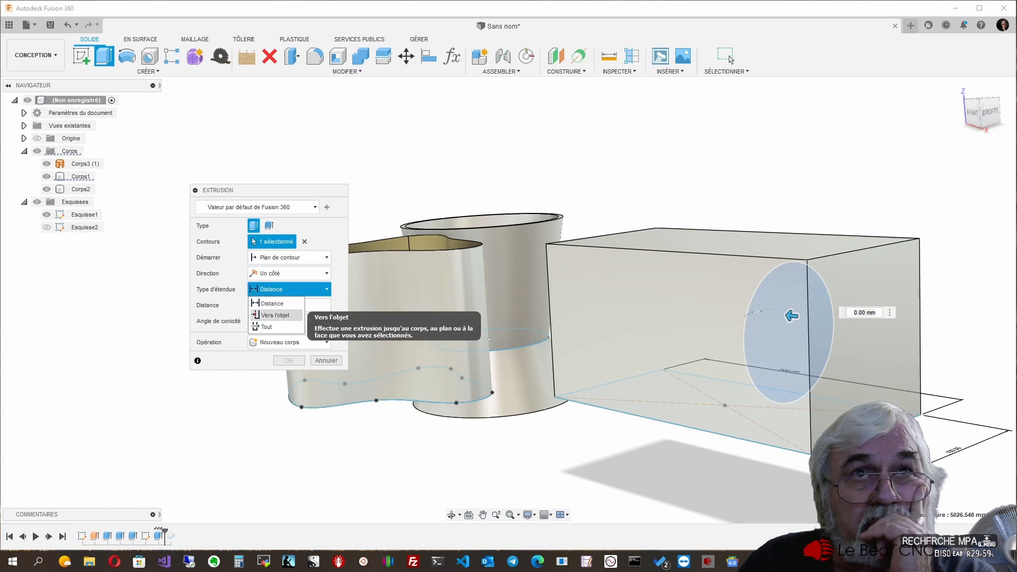
left_click(276, 314)
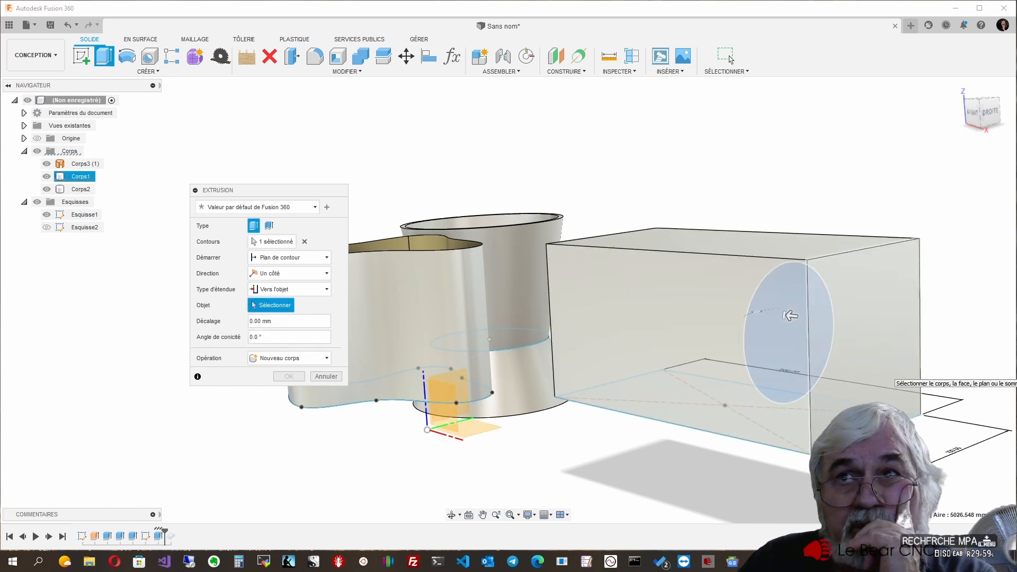
left_click(823, 324)
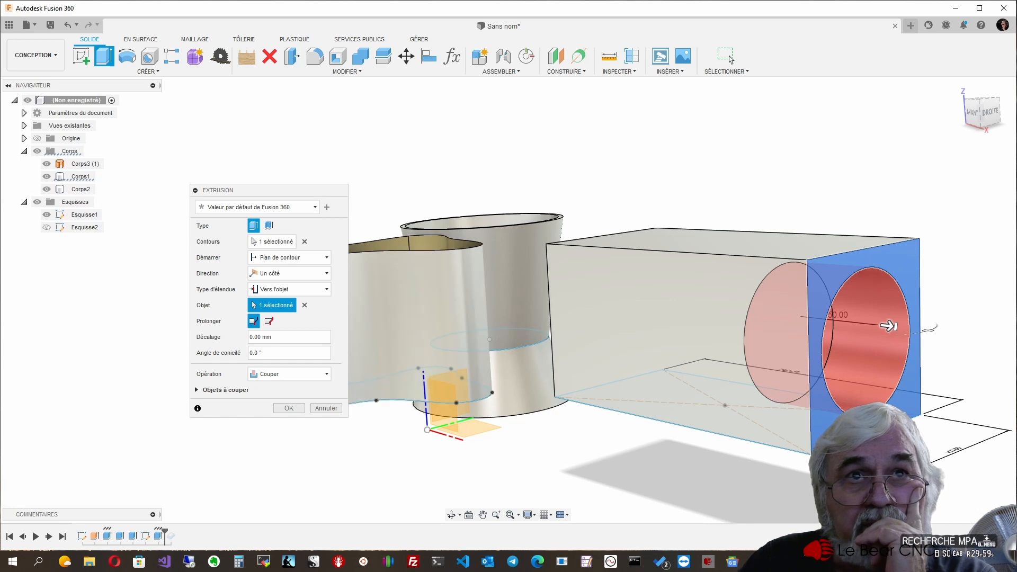
key("Return")
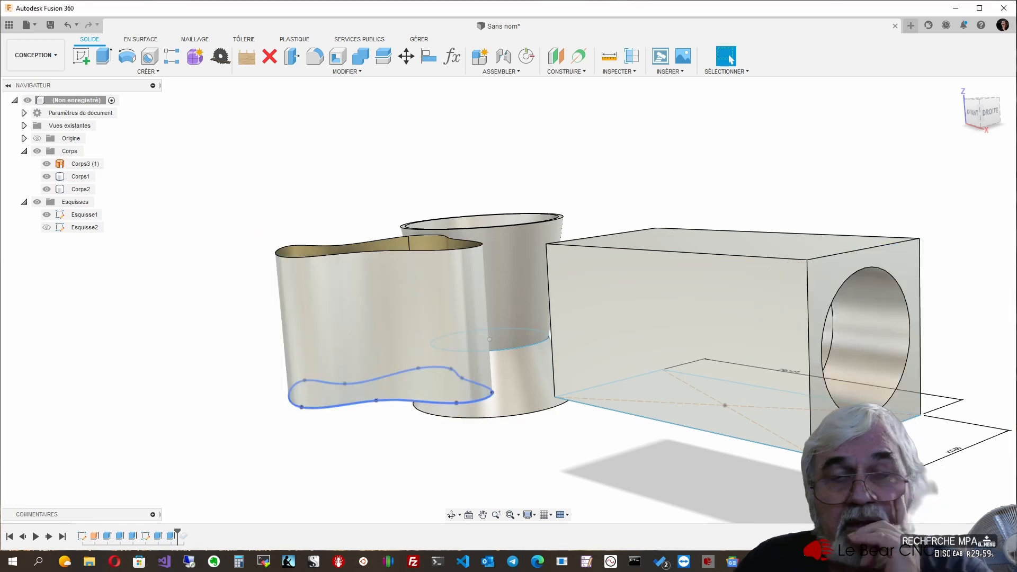
Inspect the opened hole in the box and the cut in the flared body from several sides.
middle_click_drag(493, 339, 318, 341, "shift")
middle_click_drag(445, 329, 617, 332, "shift")
middle_click_drag(562, 276, 421, 266, "shift")
middle_click_drag(503, 289, 653, 233, "shift")
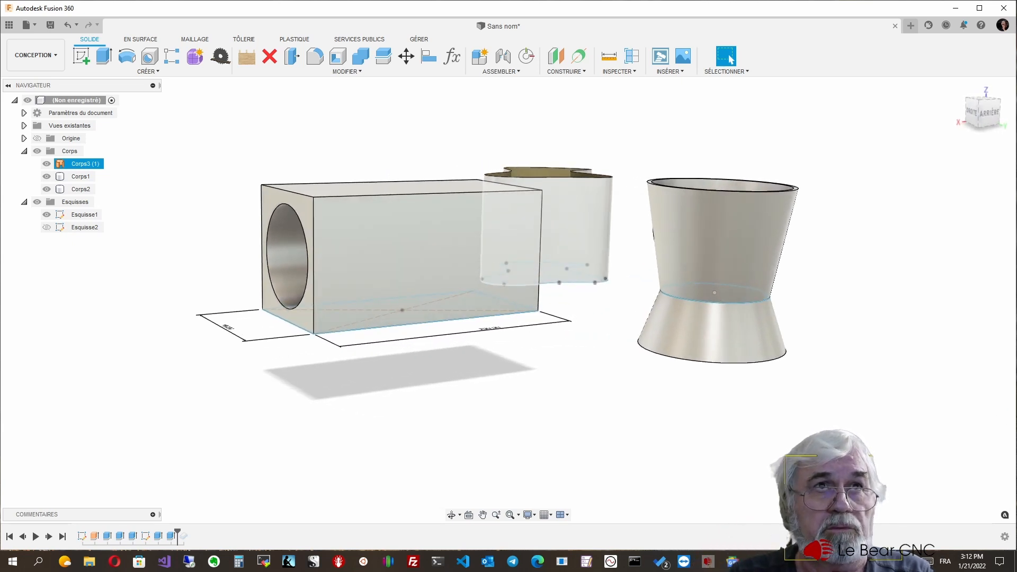
middle_click_drag(653, 233, 659, 249, "shift")
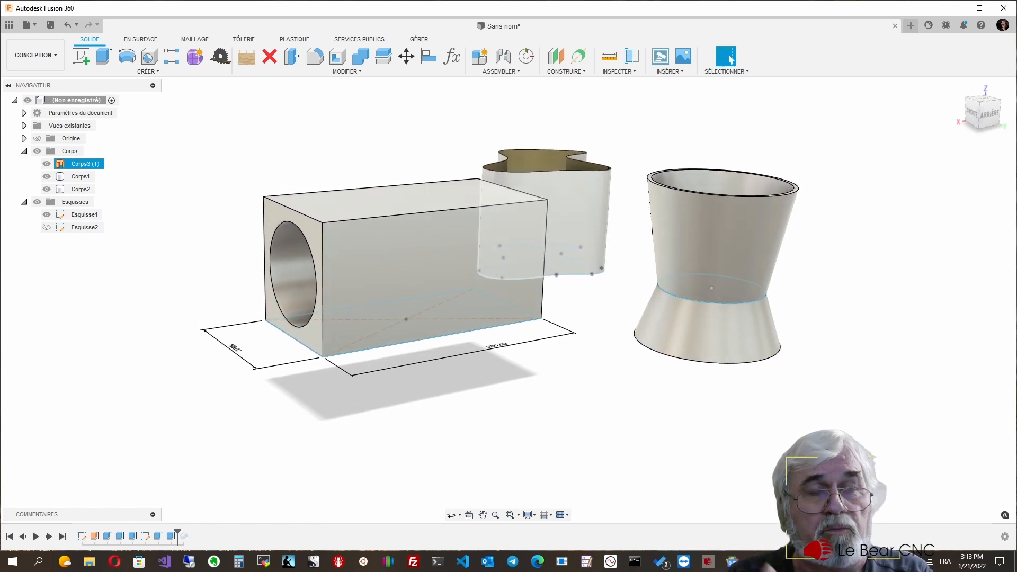
middle_click_drag(509, 300, 518, 303)
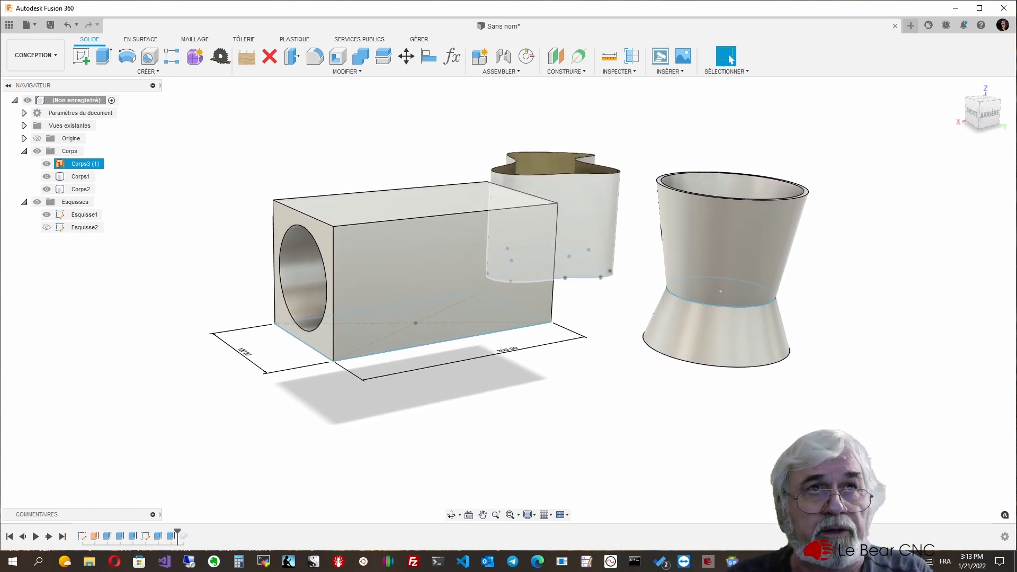
key("Escape")
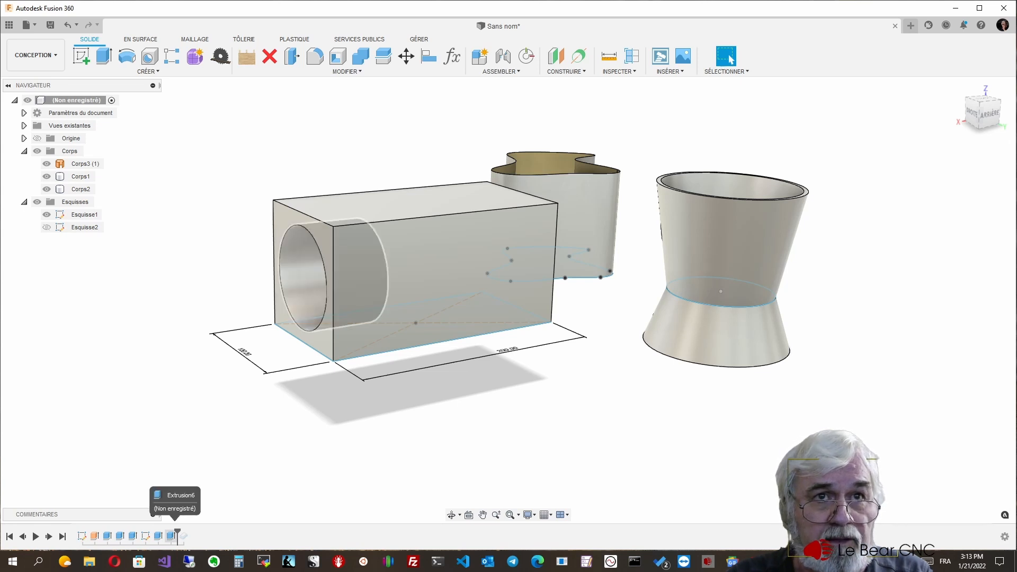
Open the last cut extrusion for editing to review its to-object settings, and close it without edits.
right_click(171, 536)
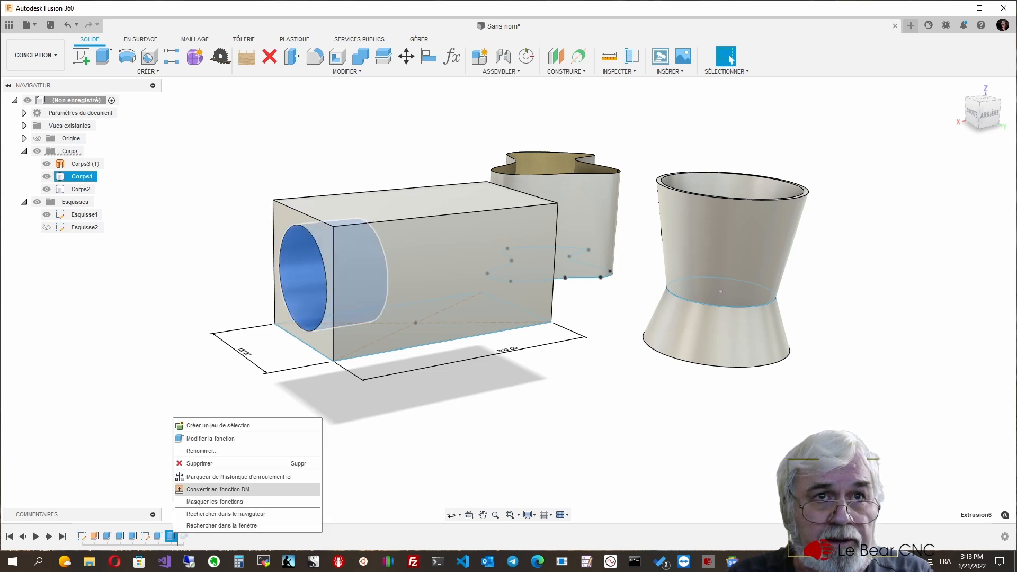
left_click(211, 439)
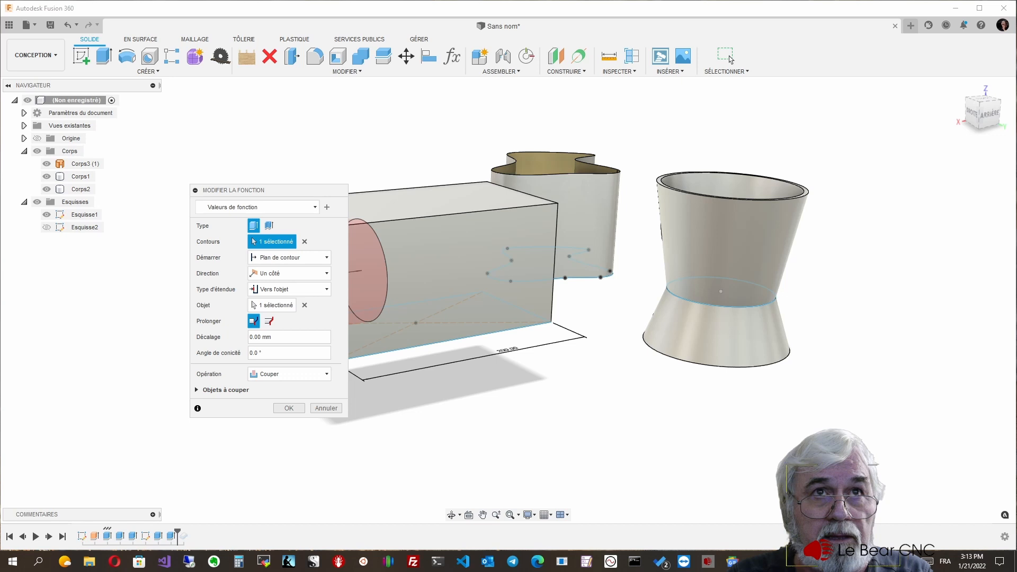
key("Return")
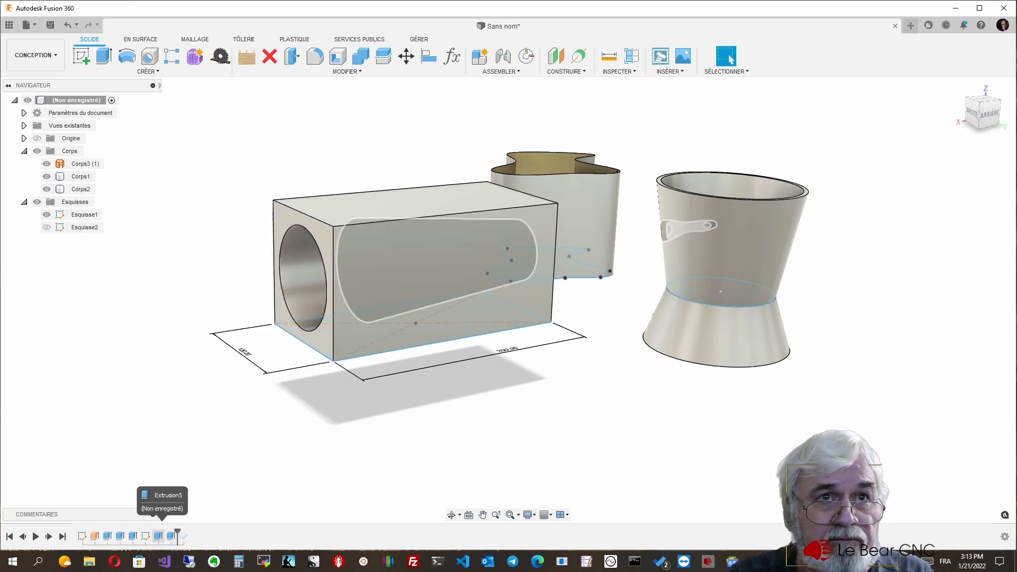
left_click(159, 536)
right_click(159, 536)
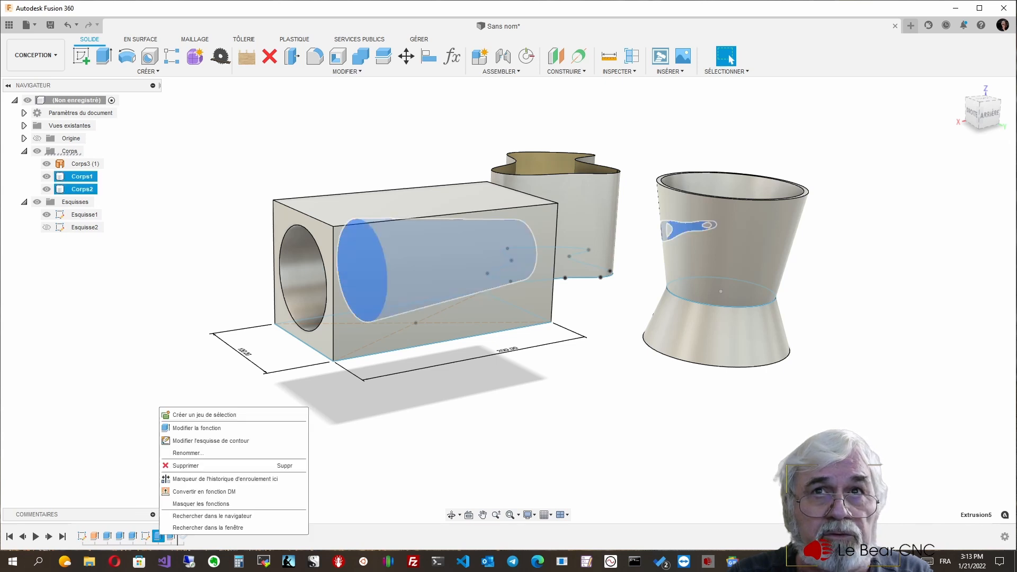
left_click(210, 441)
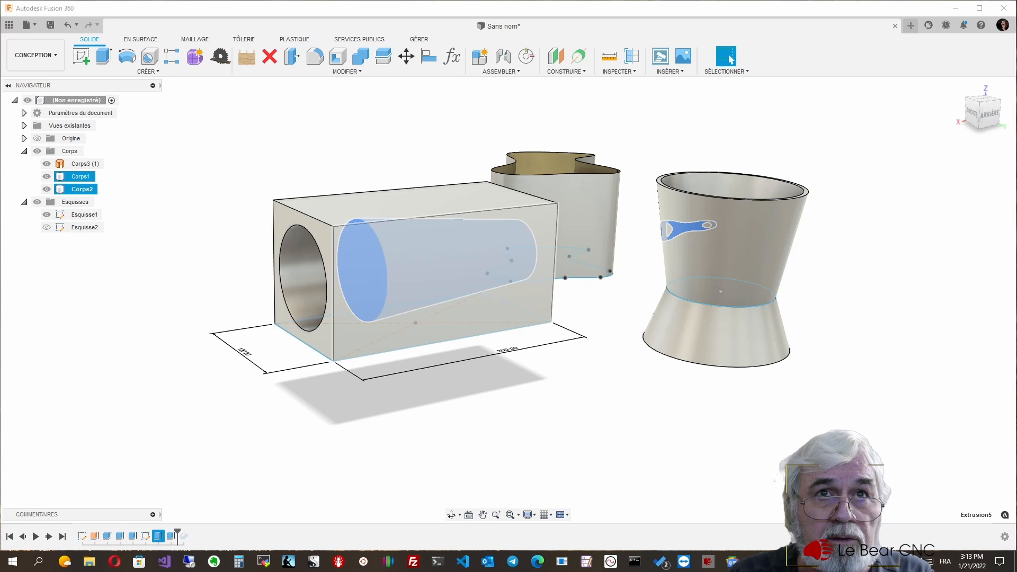
left_click(445, 281)
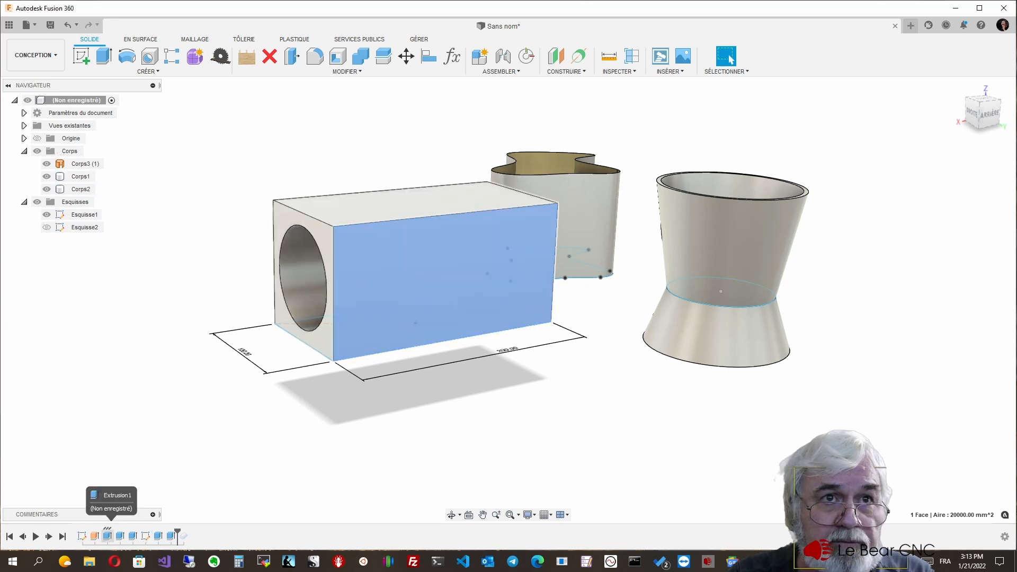
Open the box's original extrusion for editing, review the available operation types, and close it without changing its settings.
right_click(108, 536)
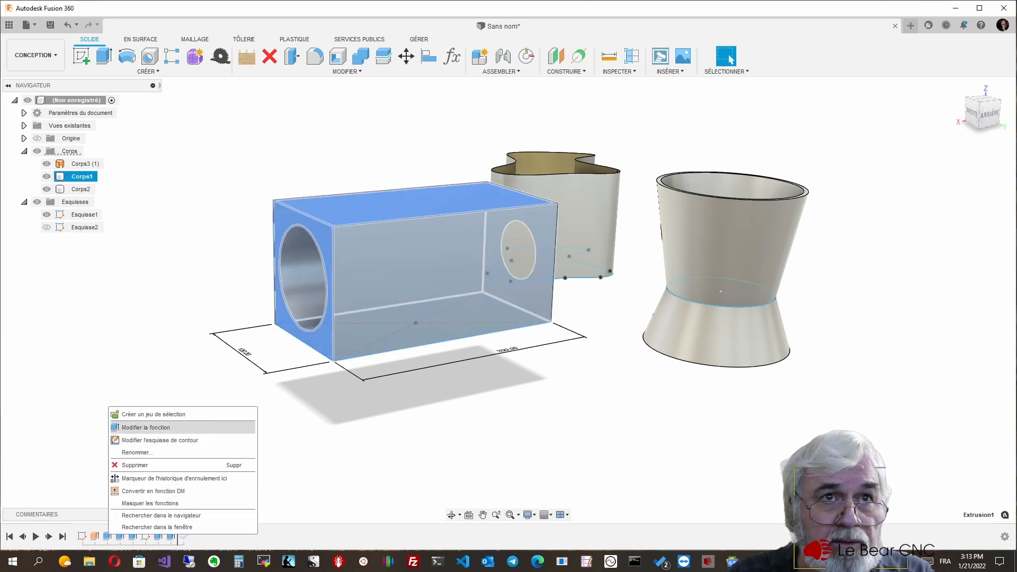
left_click(146, 427)
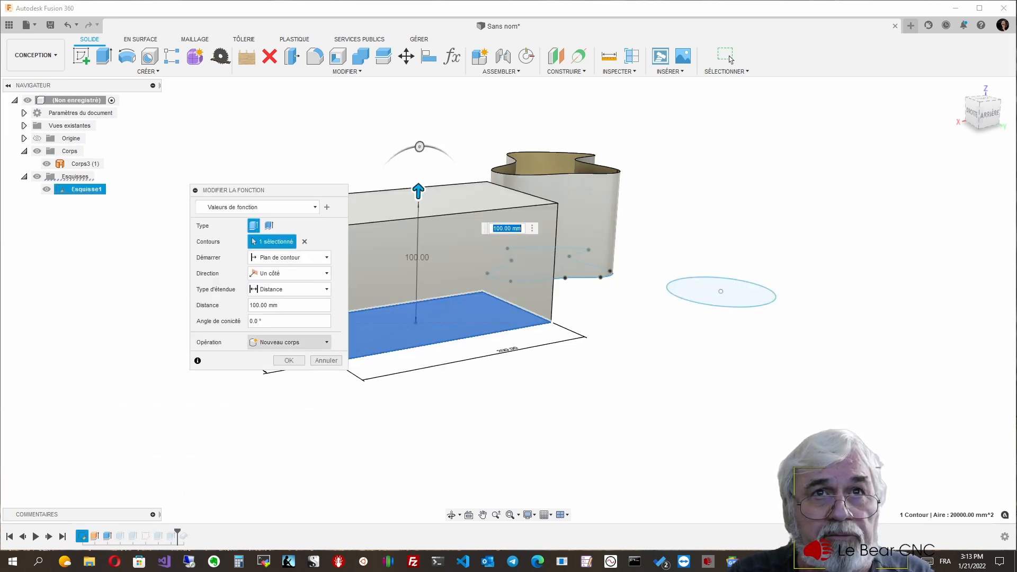
left_click(289, 342)
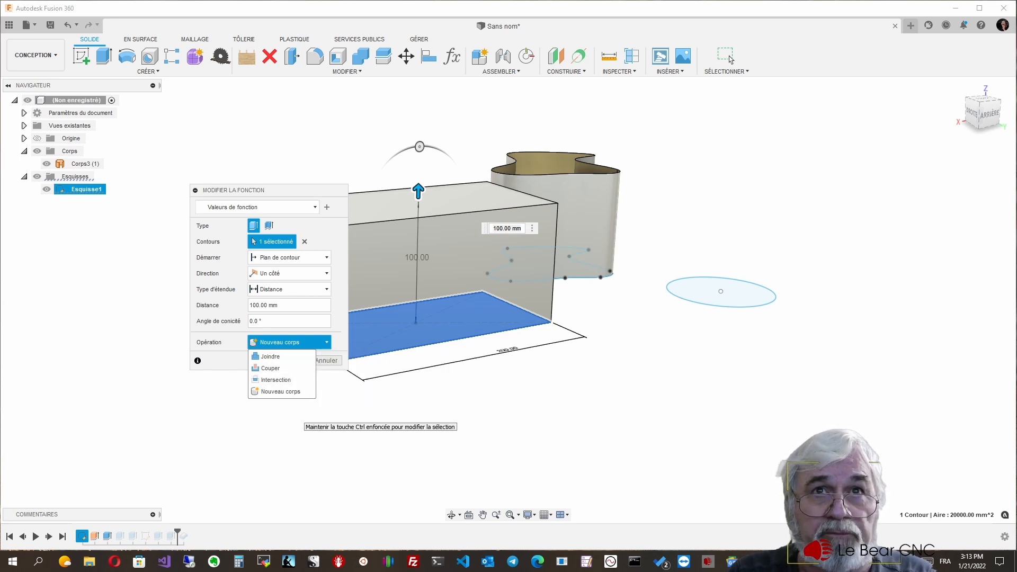
middle_click_drag(498, 246, 741, 231, "shift")
mouse_move(466, 439)
middle_mouse_down("shift")
mouse_move(557, 438)
mouse_move(451, 439)
middle_mouse_up("shift")
key("Return")
Examine the box, the freeform thin-walled body and the cut flared body from several sides.
middle_click_drag(532, 278, 620, 327, "shift")
middle_click_drag(365, 329, 612, 310, "shift")
middle_click_drag(508, 299, 614, 361, "shift")
middle_click_drag(718, 344, 646, 313, "shift")
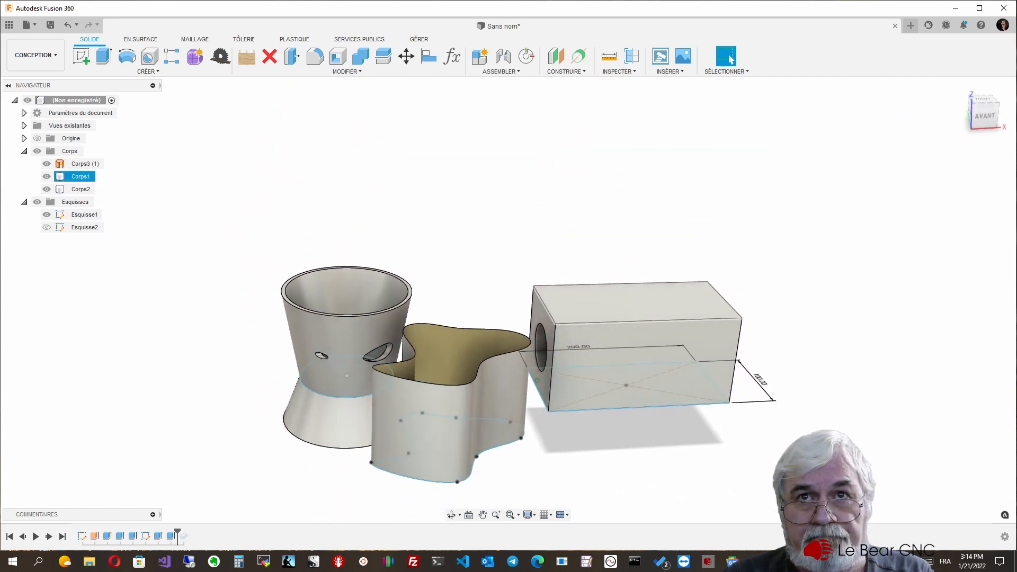
middle_click_drag(333, 371, 301, 360, "shift")
mouse_move(683, 393)
middle_mouse_down("shift")
mouse_move(718, 393)
mouse_move(729, 408)
middle_mouse_up("shift")
mouse_move(312, 354)
middle_mouse_down("shift")
mouse_move(225, 354)
mouse_move(313, 350)
mouse_move(294, 354)
middle_mouse_up("shift")
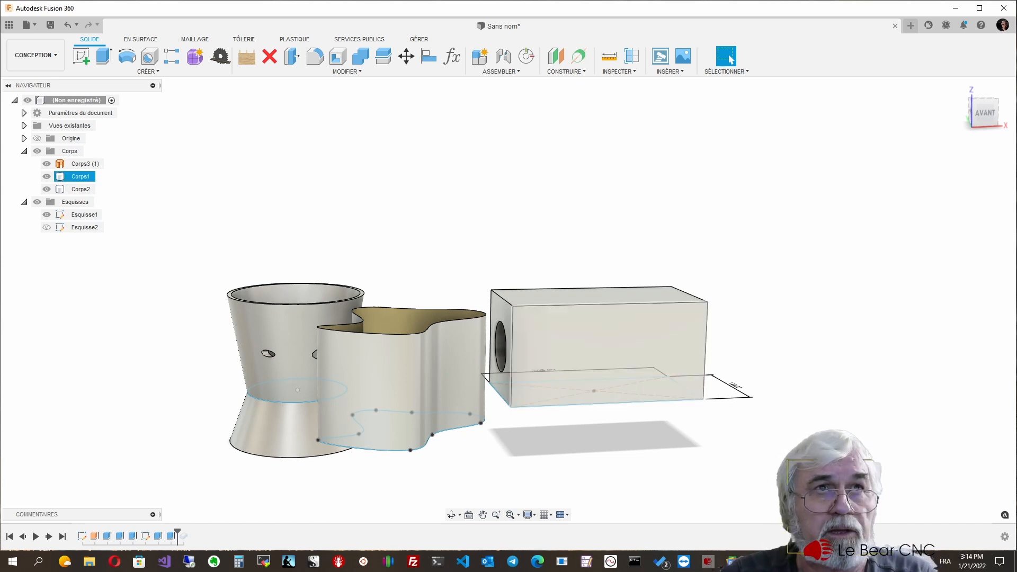
Create a new sketch and draw a closed nine-point freeform spline inside the box's rectangular outline.
middle_click_drag(593, 318, 593, 424, "shift")
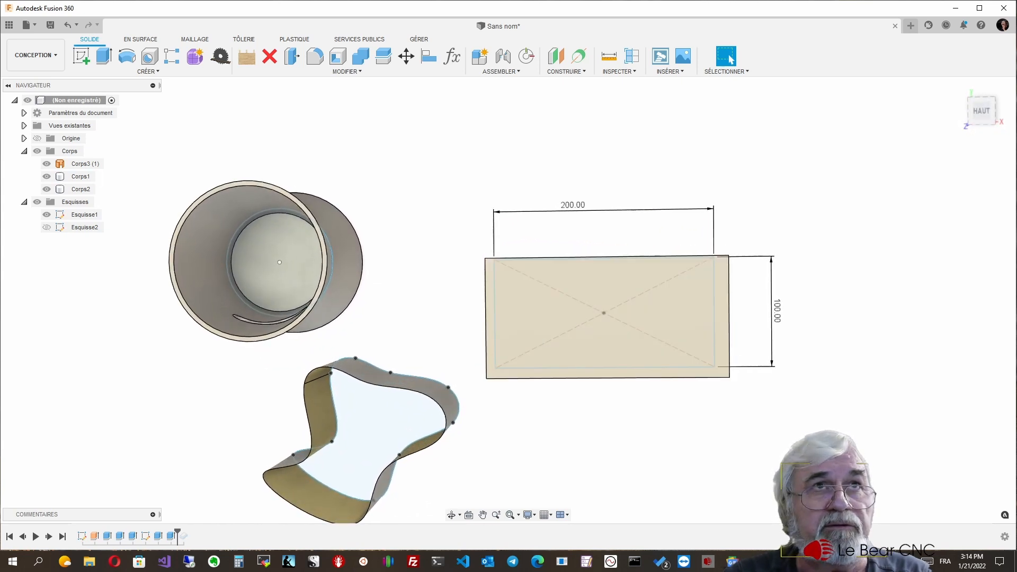
left_click(82, 56)
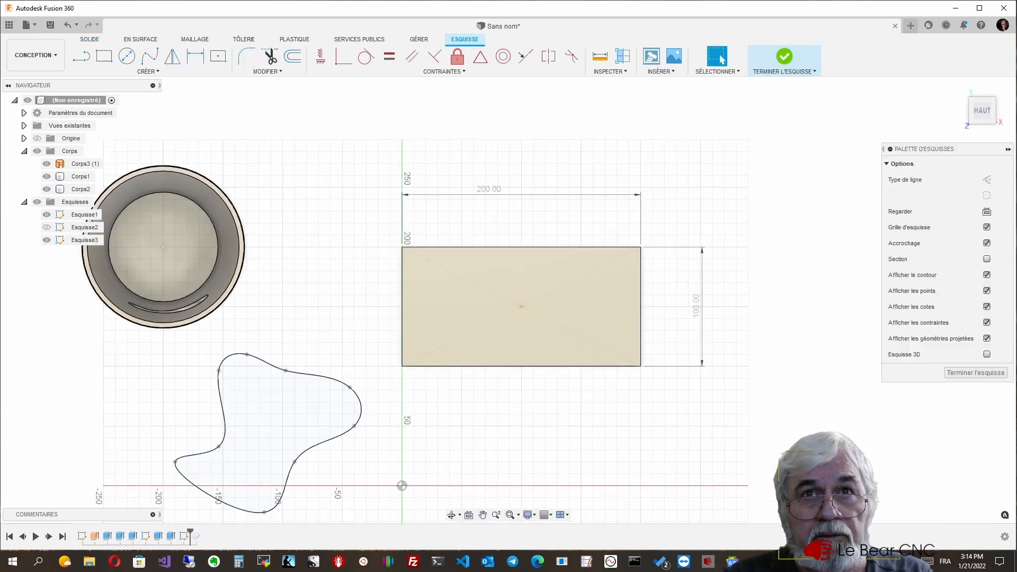
left_click(150, 56)
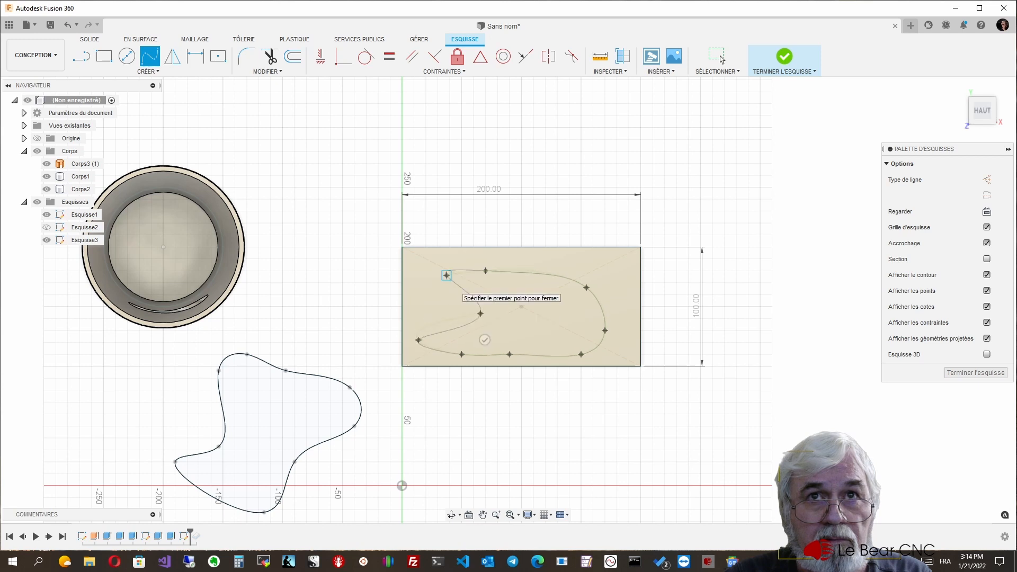
left_click(447, 276)
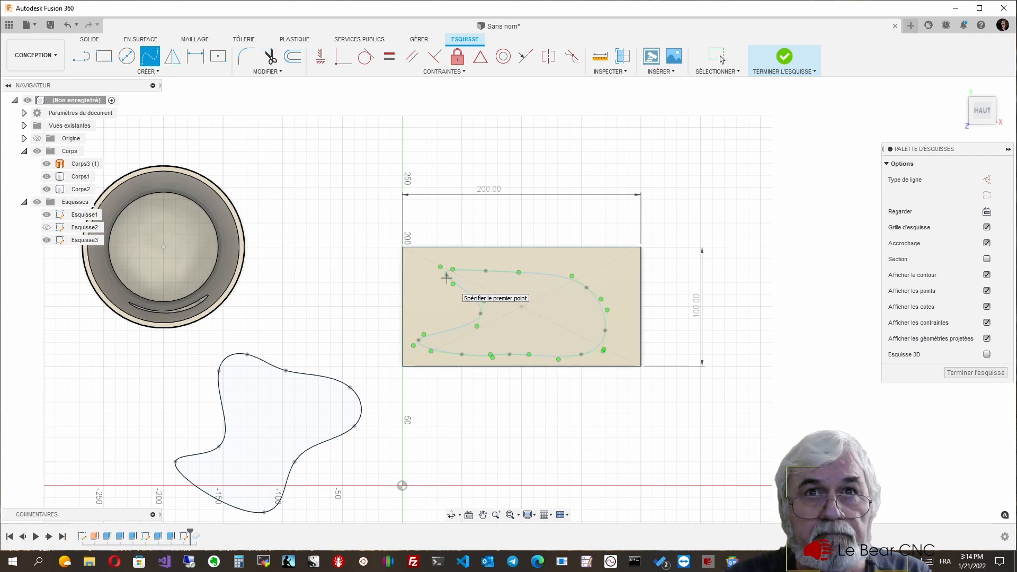
left_click(74, 177)
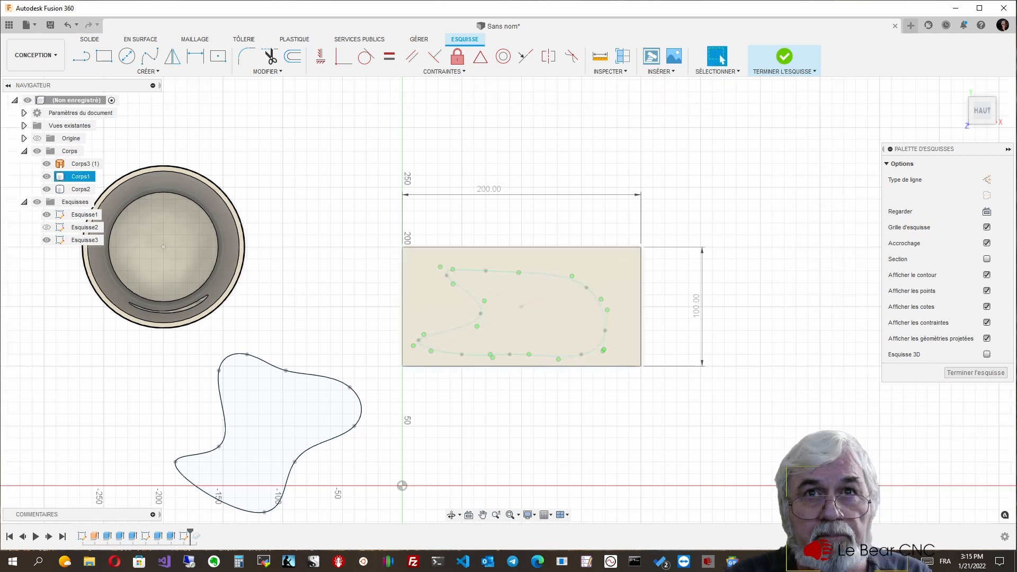
Finish the sketch containing the closed spline outline inside the 200 × 100 mm rectangle.
scroll(509, 301, "down", 5)
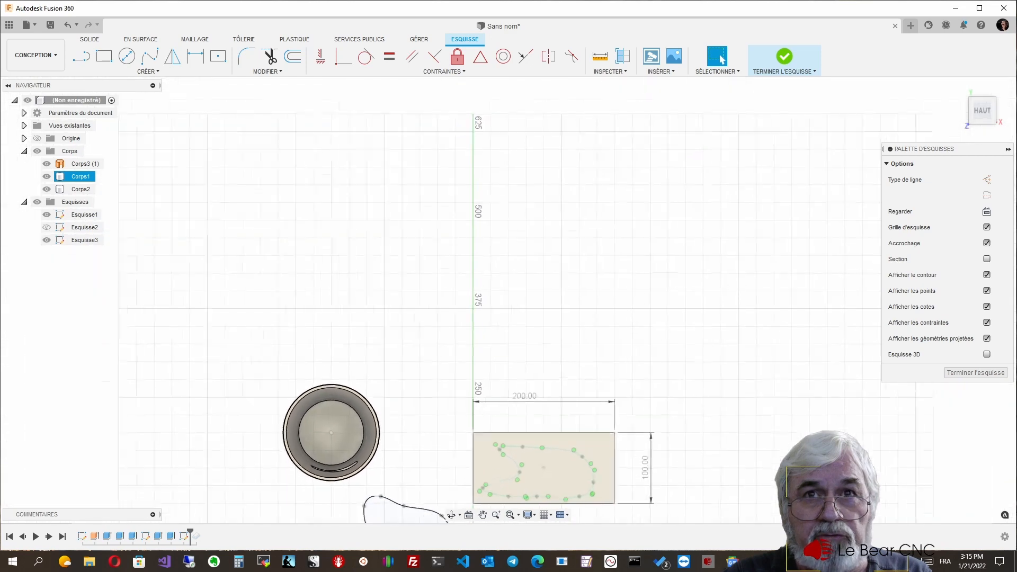
middle_click_drag(533, 444, 520, 262)
scroll(509, 300, "up", 1)
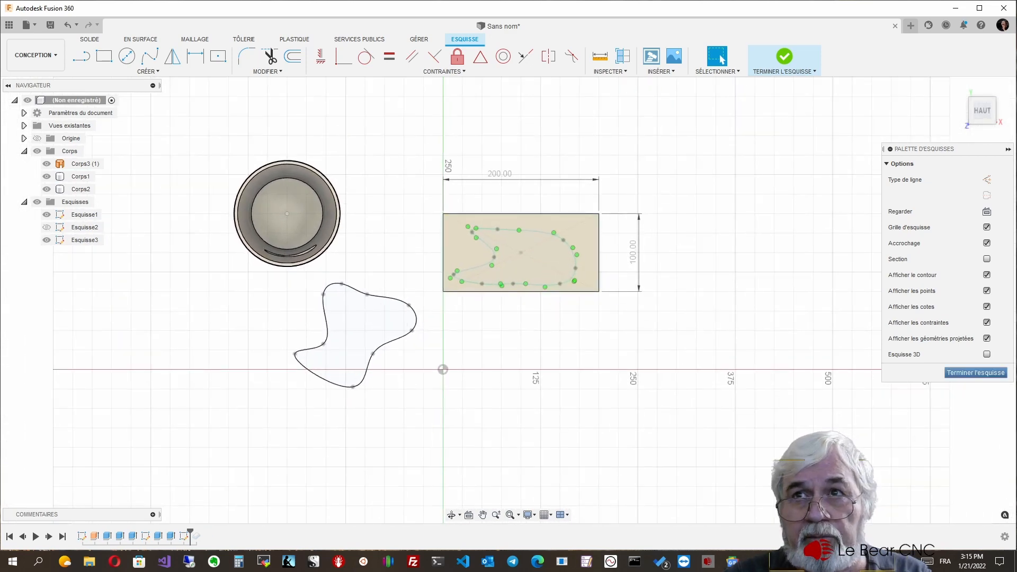
left_click(785, 57)
mouse_move(508, 318)
middle_mouse_down("shift")
mouse_move(506, 233)
mouse_move(516, 323)
mouse_move(551, 416)
mouse_move(548, 456)
mouse_move(524, 498)
middle_mouse_up("shift")
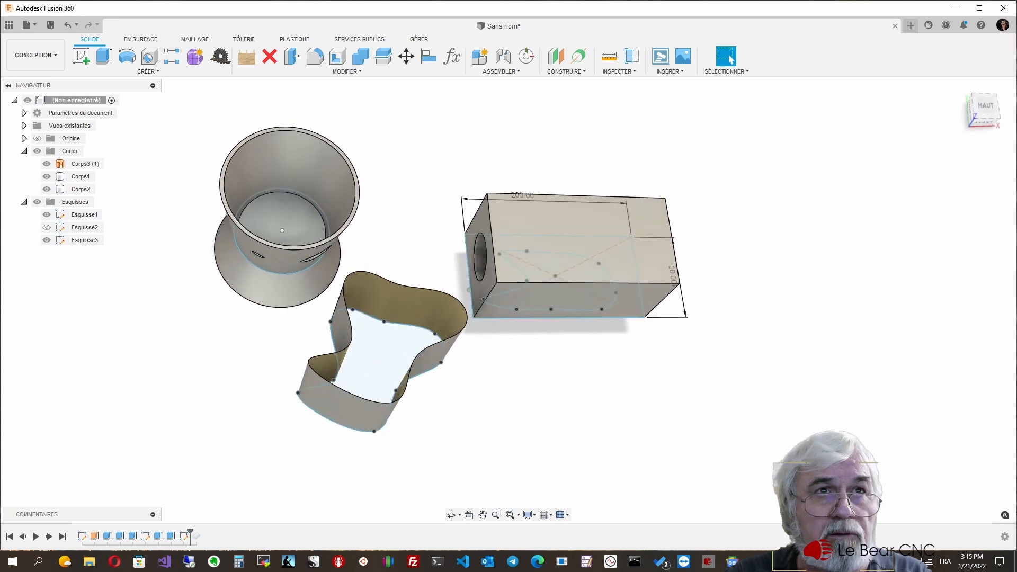
Redefine the sketch plane of Esquisse3 to the upper face of the rectangular block.
right_click(69, 240)
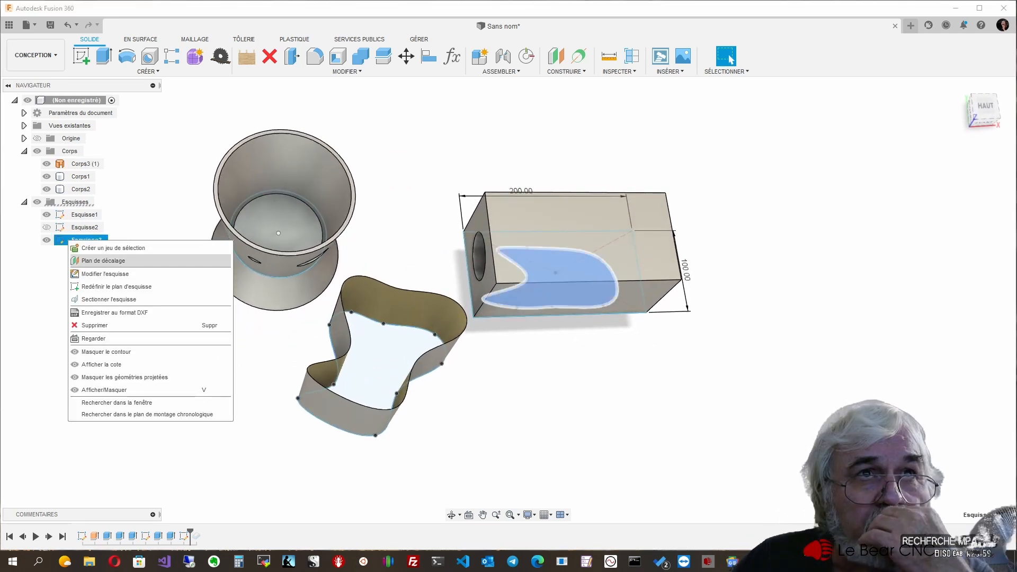
left_click(117, 287)
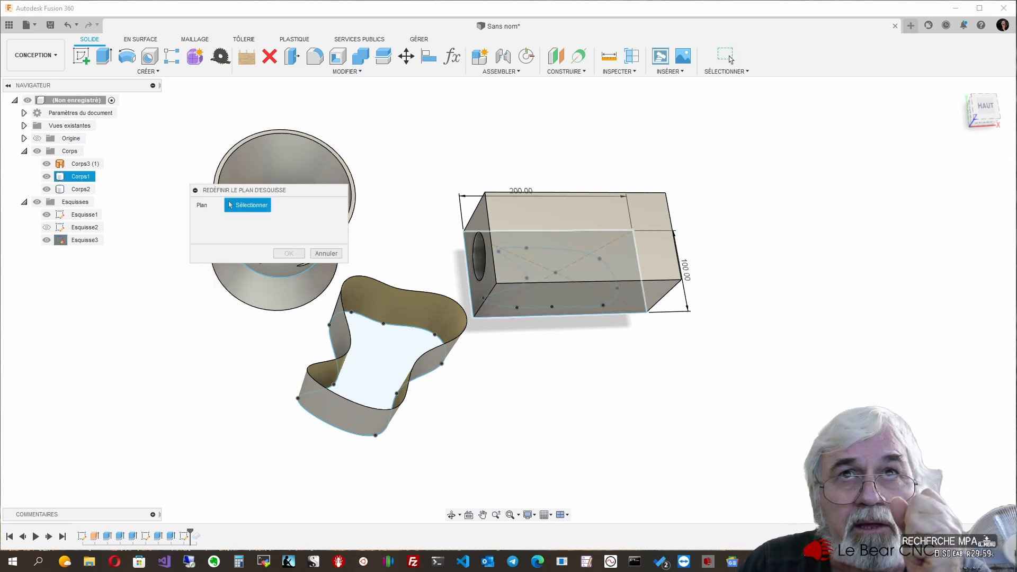
left_click(501, 249)
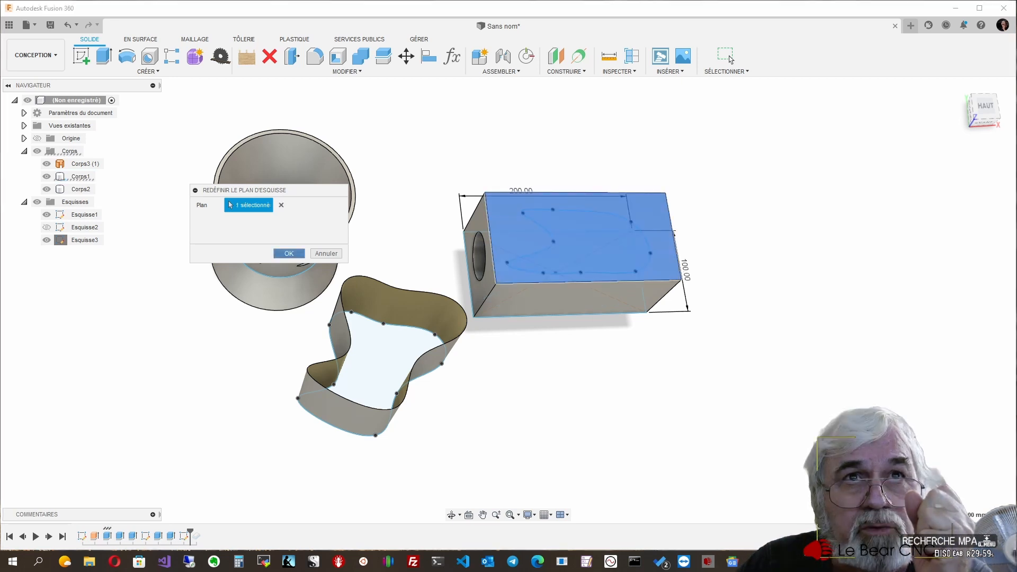
left_click(289, 254)
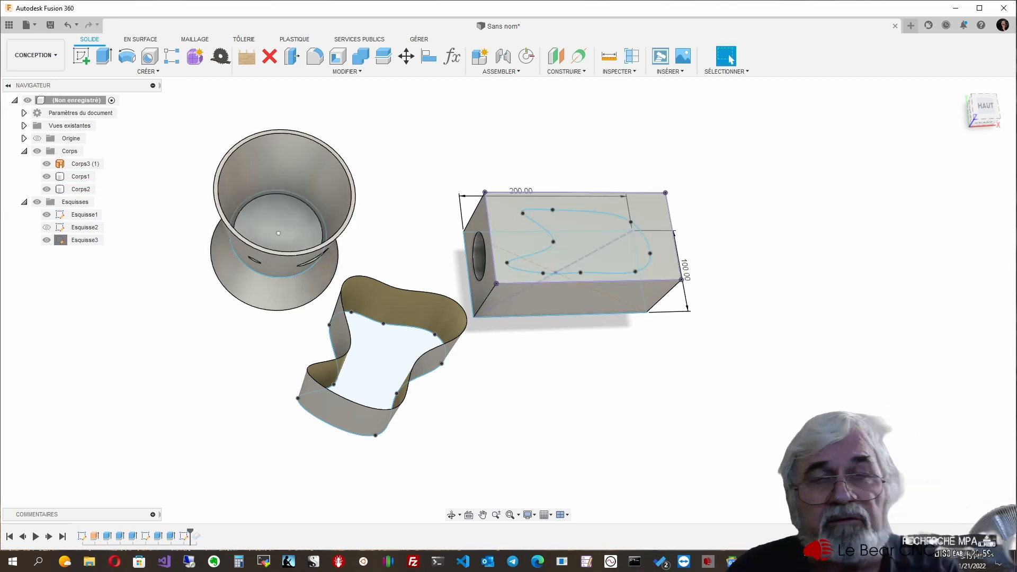
Extrude the closed spline profile -100 mm through the block with the Intersection operation.
mouse_move(583, 247)
middle_mouse_down("shift")
mouse_move(593, 151)
mouse_move(582, 246)
middle_mouse_up("shift")
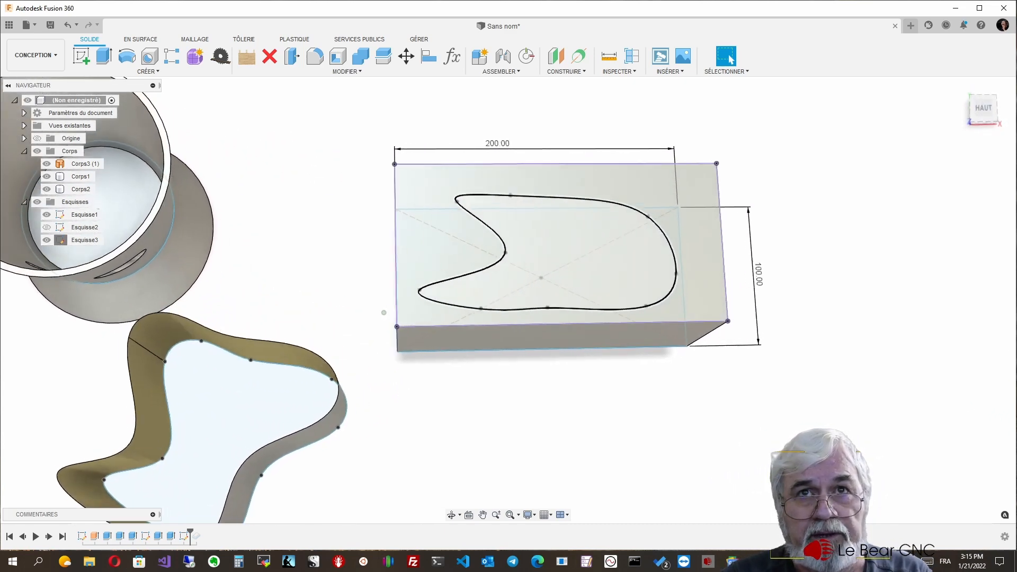
left_click(506, 298)
right_click(506, 299)
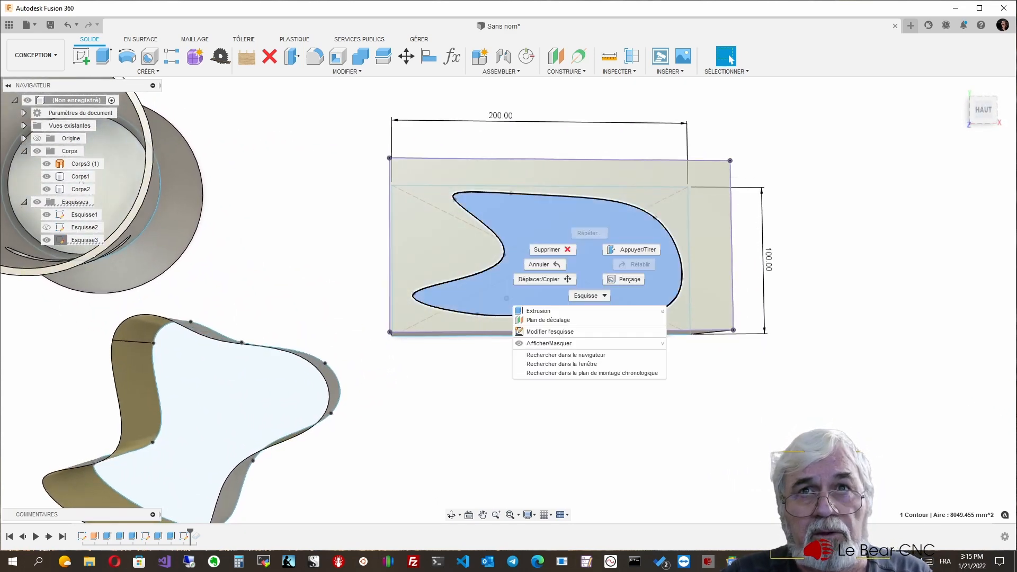
left_click(538, 311)
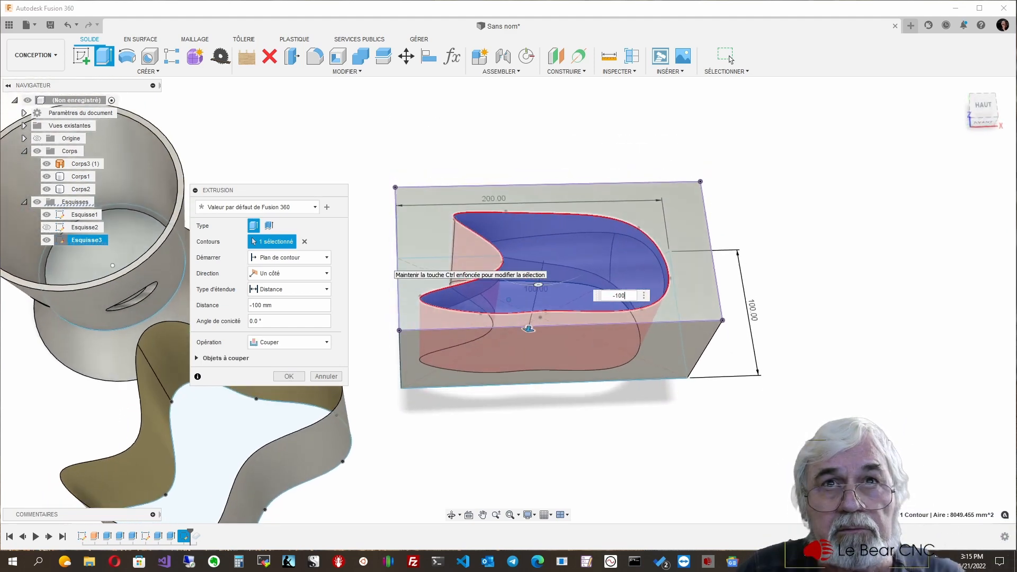
middle_click_drag(382, 186, 360, 259, "shift")
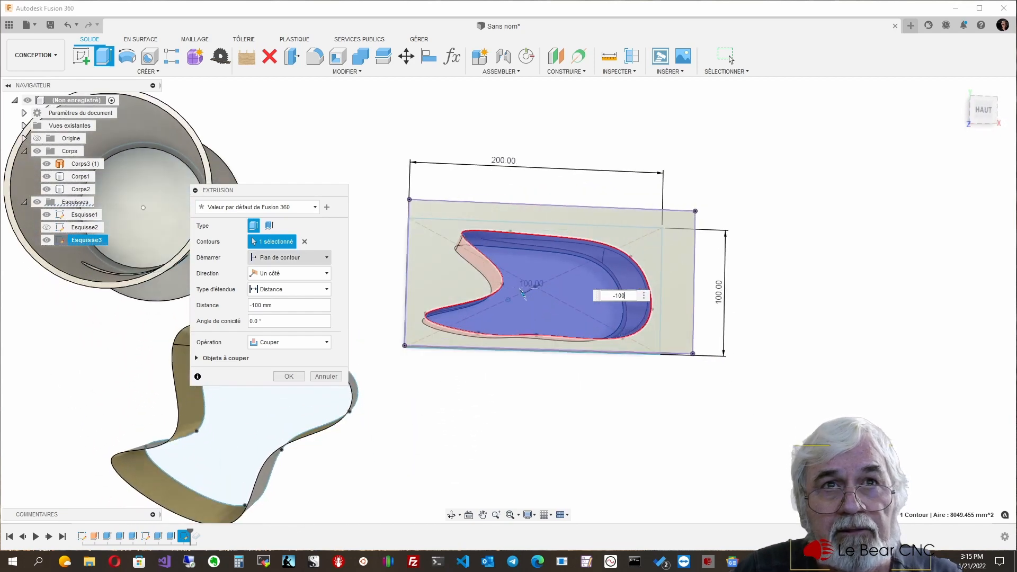
left_click(291, 342)
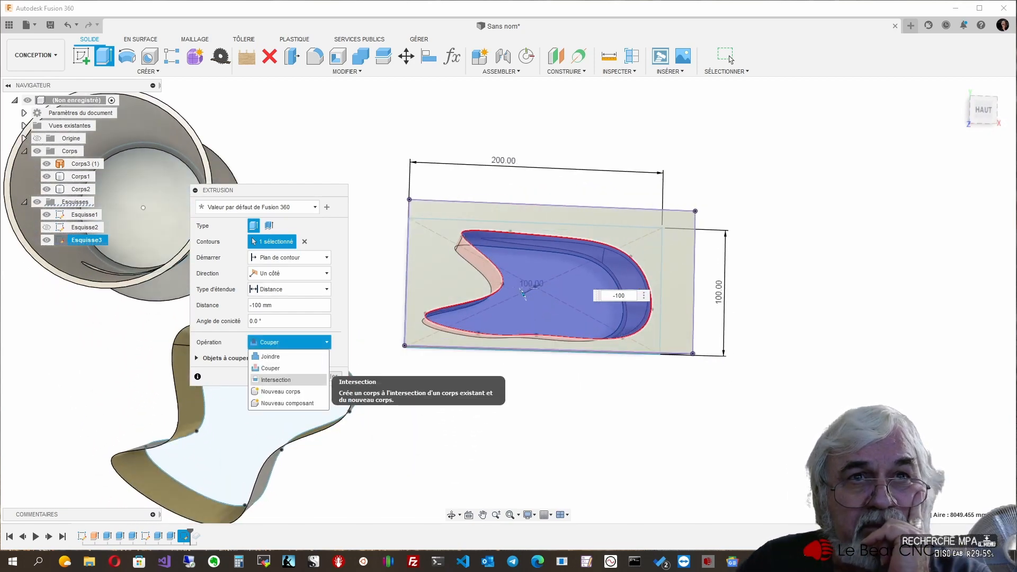
left_click(276, 380)
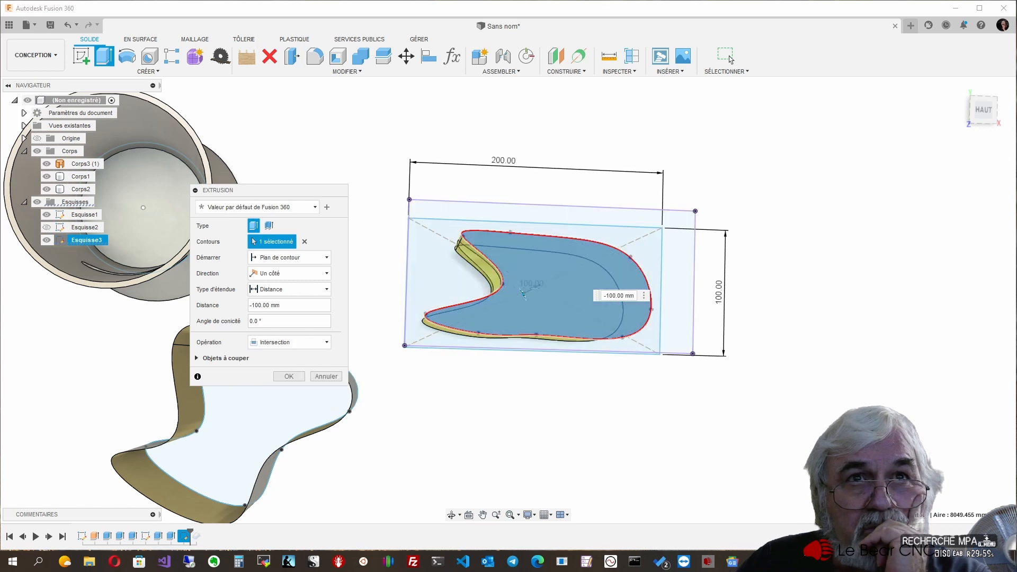
key("Return")
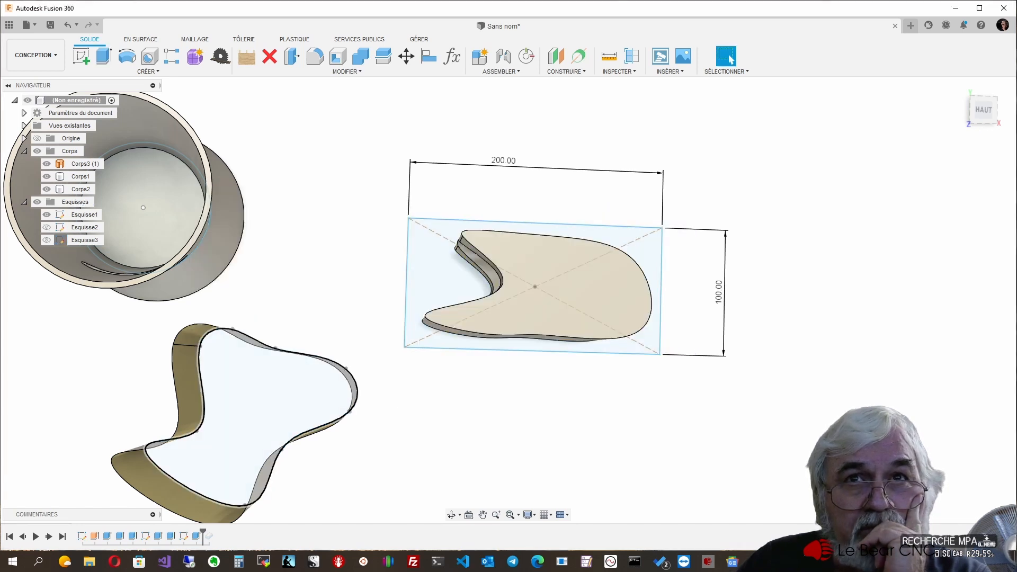
Examine the intersected body from several sides, including its curved notch and the cut hole.
middle_click_drag(510, 297, 512, 381, "shift")
middle_click_drag(509, 328, 565, 336, "shift")
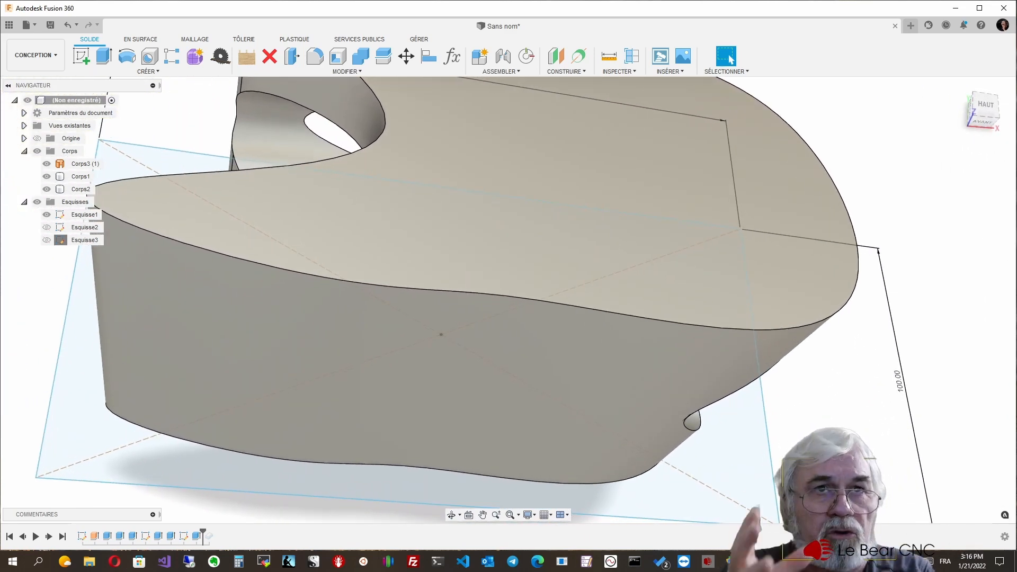
middle_click_drag(440, 339, 485, 339, "shift")
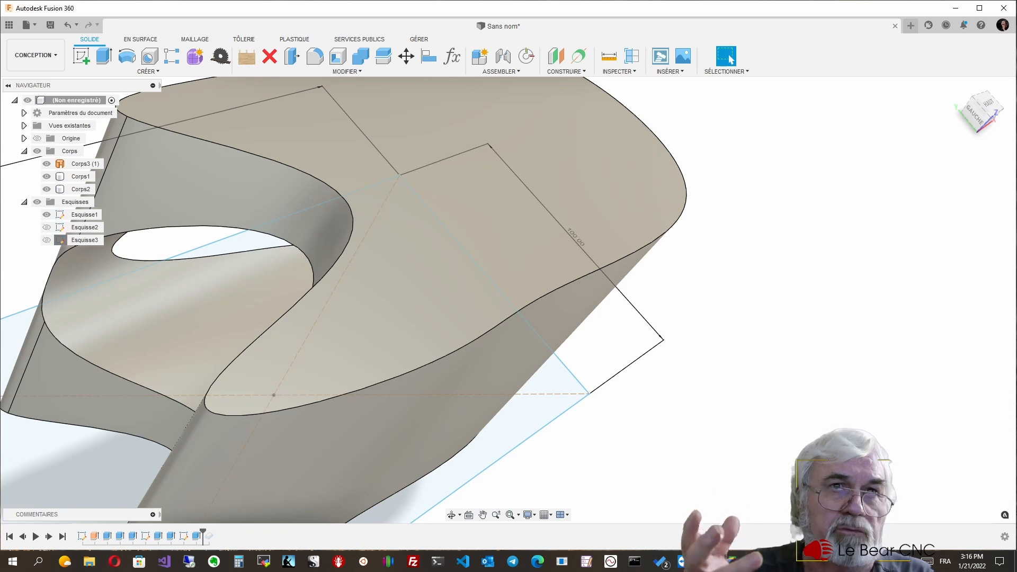
scroll(606, 300, "down", 3)
middle_click_drag(607, 300, 619, 300, "shift")
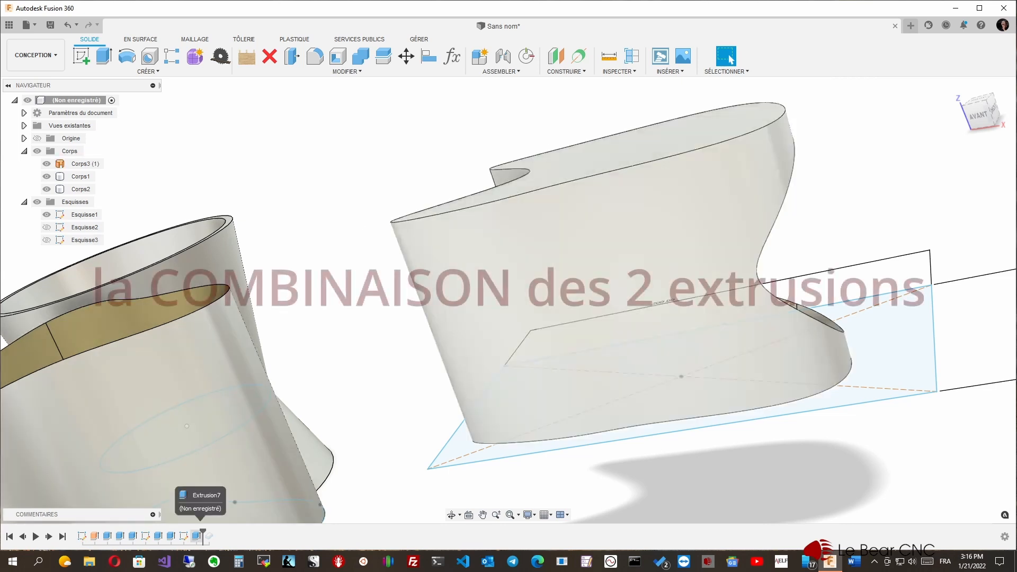
Review the settings of the intersection extrusion, Extrusion7, and close it without changes.
right_click(196, 536)
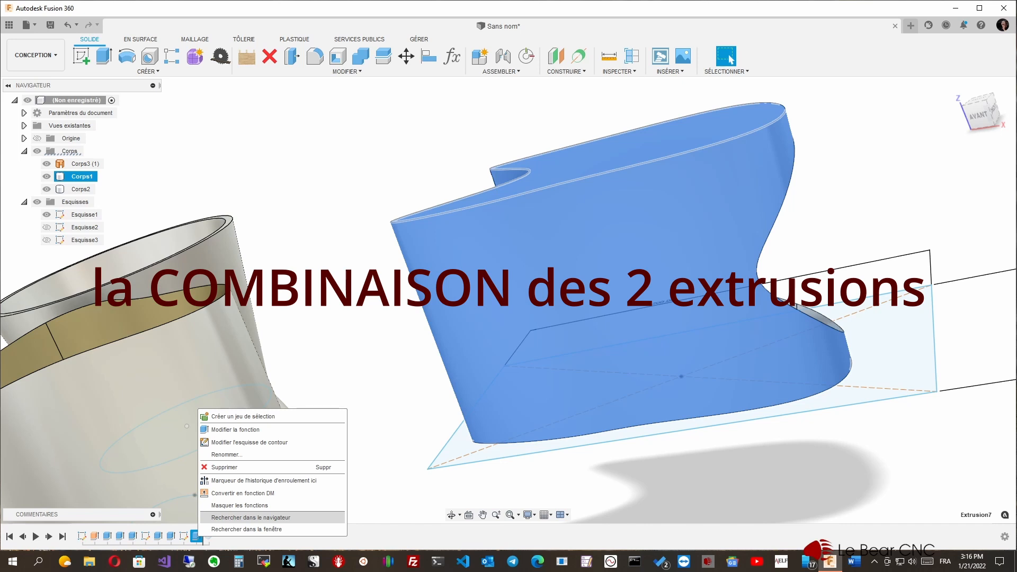
left_click(235, 430)
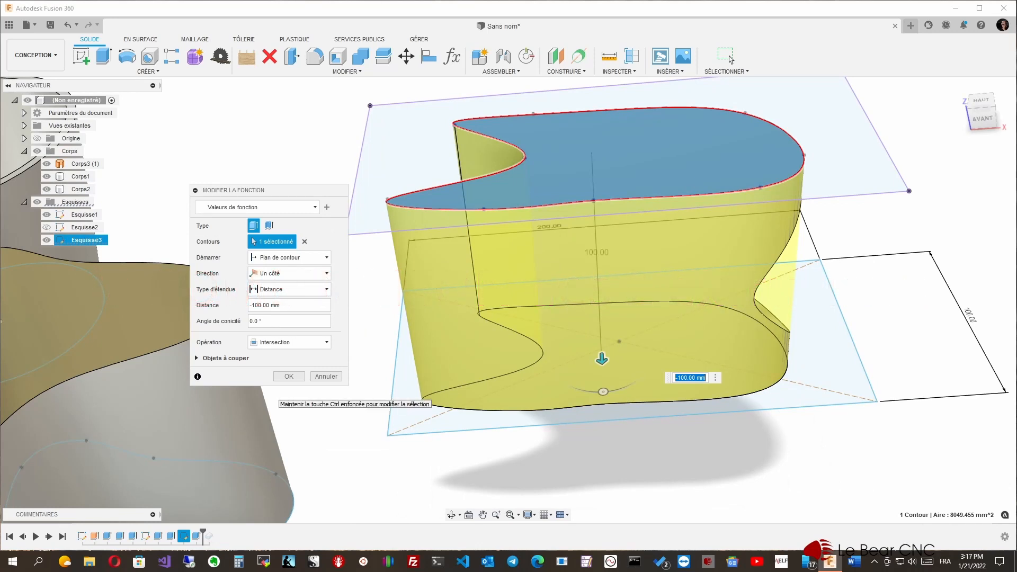
middle_click_drag(268, 394, 302, 387, "shift")
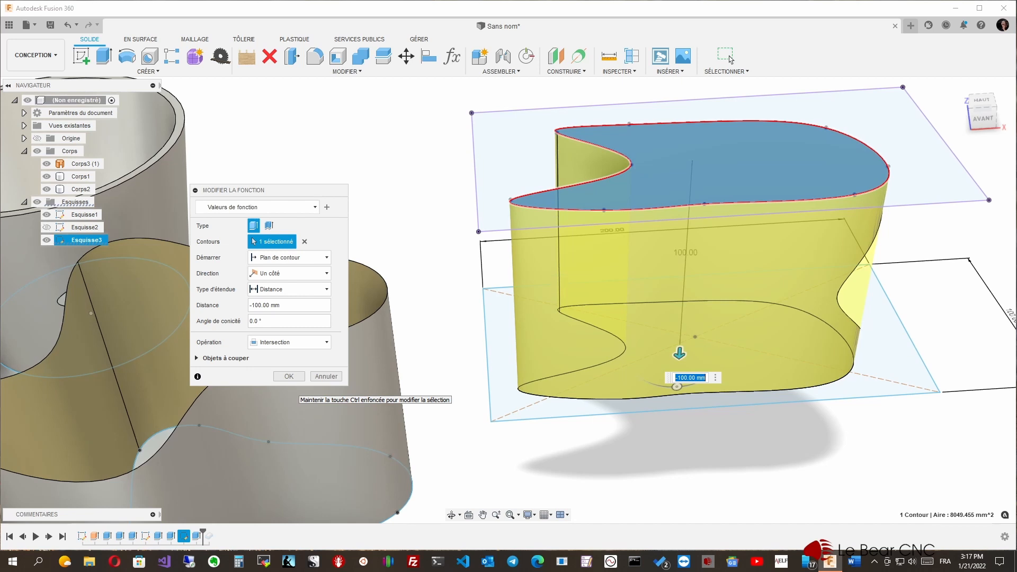
key("Return")
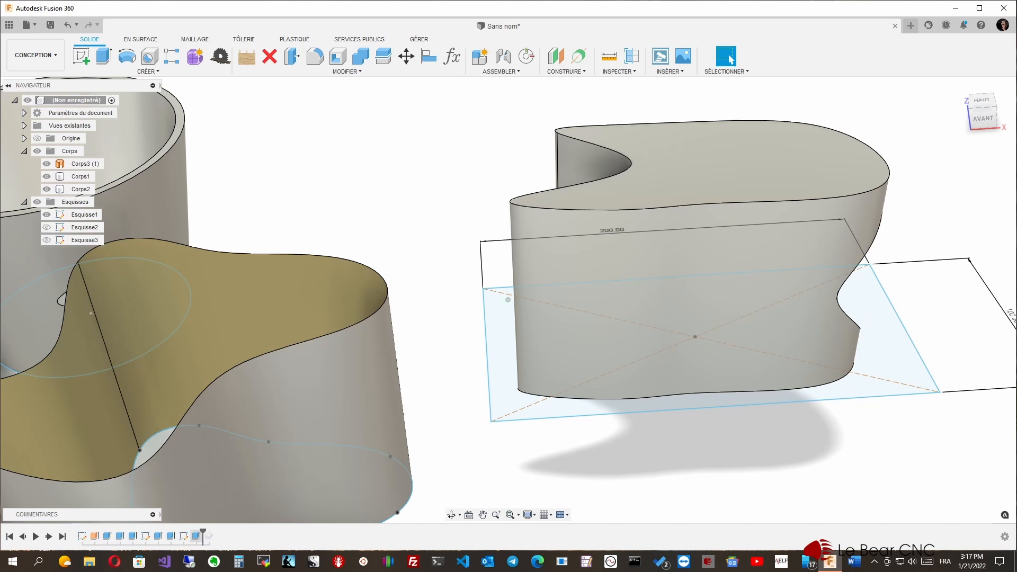
double_click(197, 536)
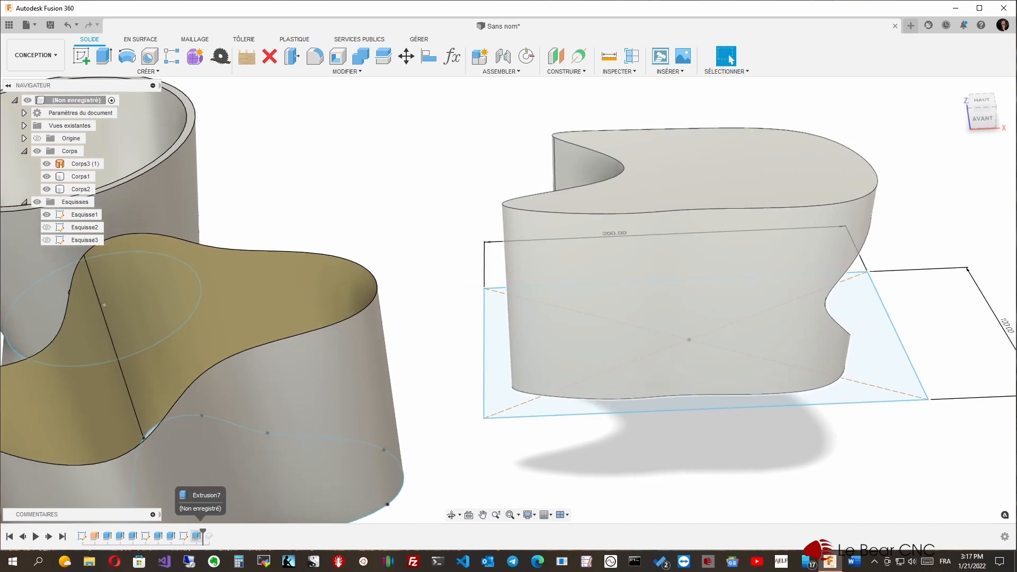
right_click(196, 536)
left_click(228, 430)
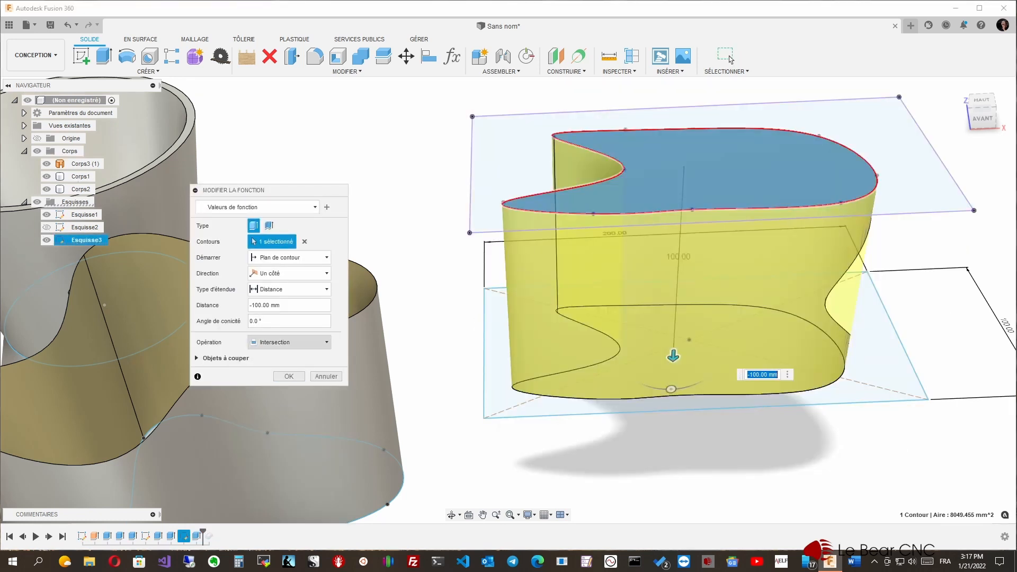
key("Return")
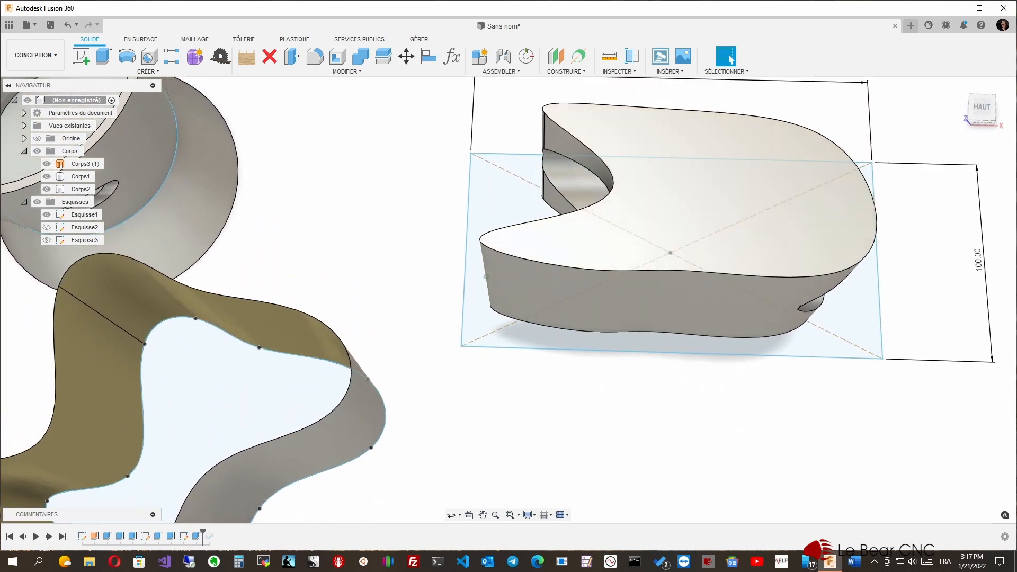
Toggle the visibility of Corps1 off and on to identify it, and inspect the body from different angles.
left_click(46, 176)
left_click(46, 176)
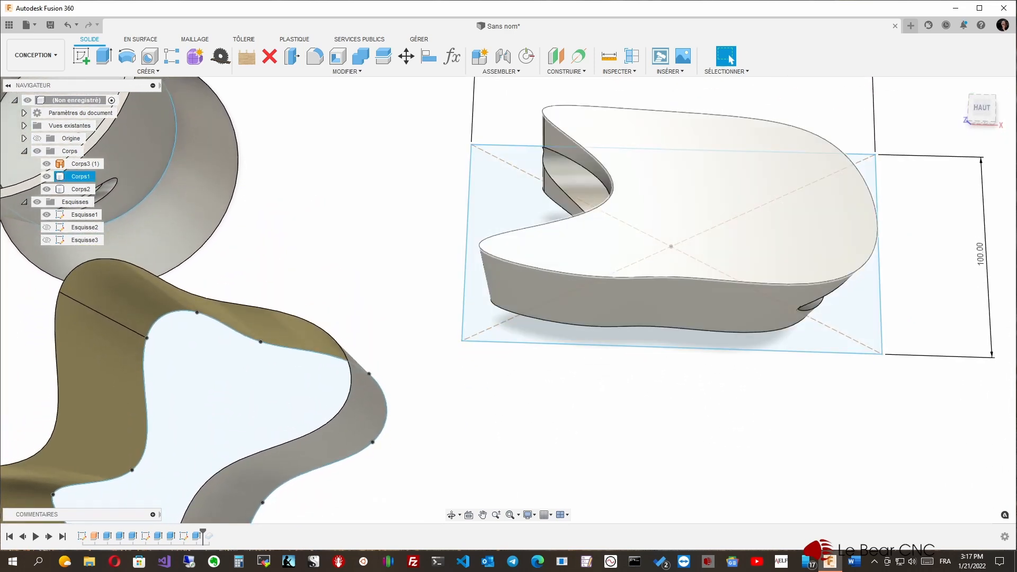
middle_click_drag(516, 302, 524, 210, "shift")
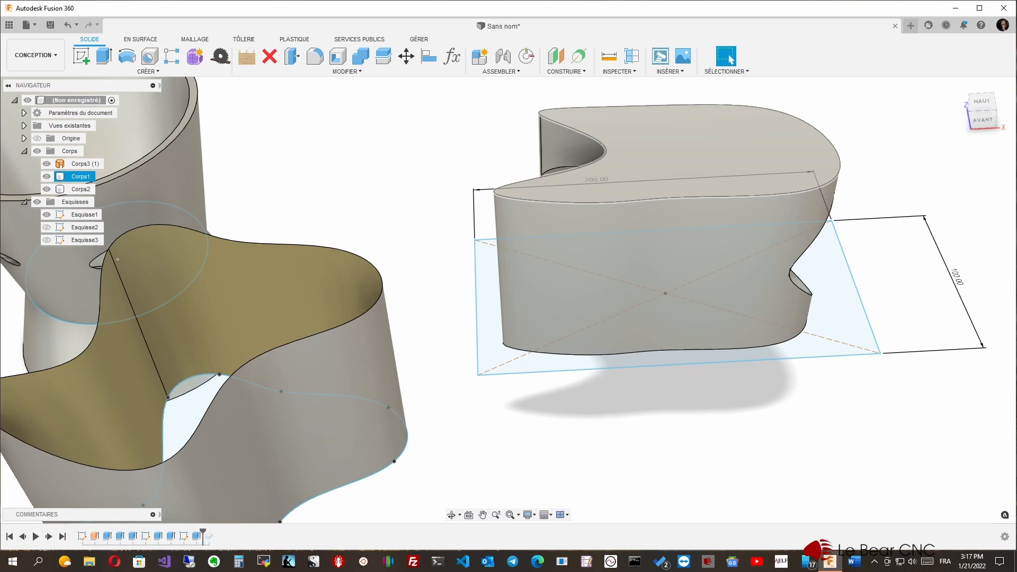
mouse_move(524, 209)
middle_mouse_down("shift")
mouse_move(518, 242)
mouse_move(517, 224)
middle_mouse_up("shift")
key("Escape")
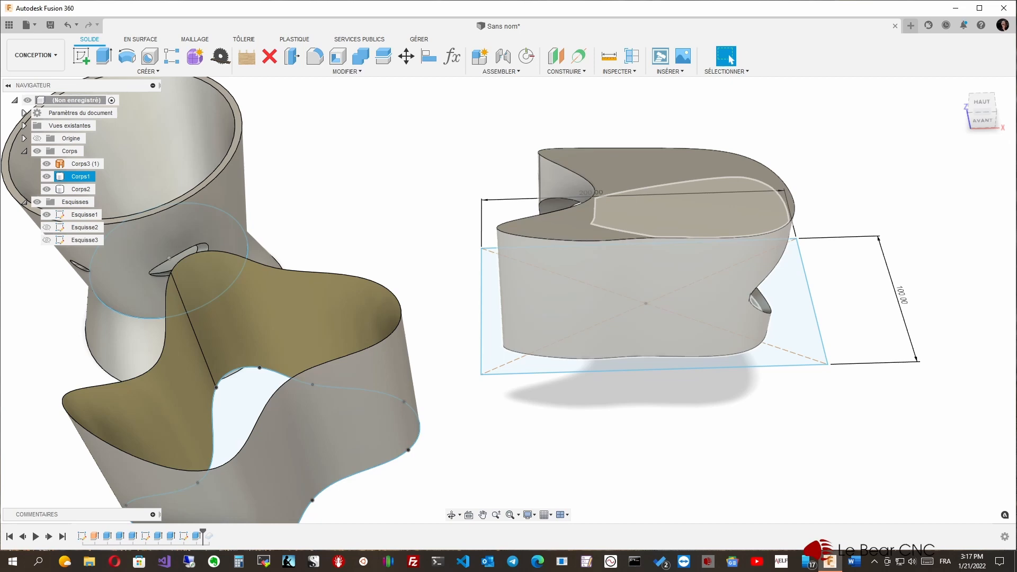
mouse_move(646, 249)
middle_mouse_down("shift")
mouse_move(647, 387)
mouse_move(647, 254)
middle_mouse_up("shift")
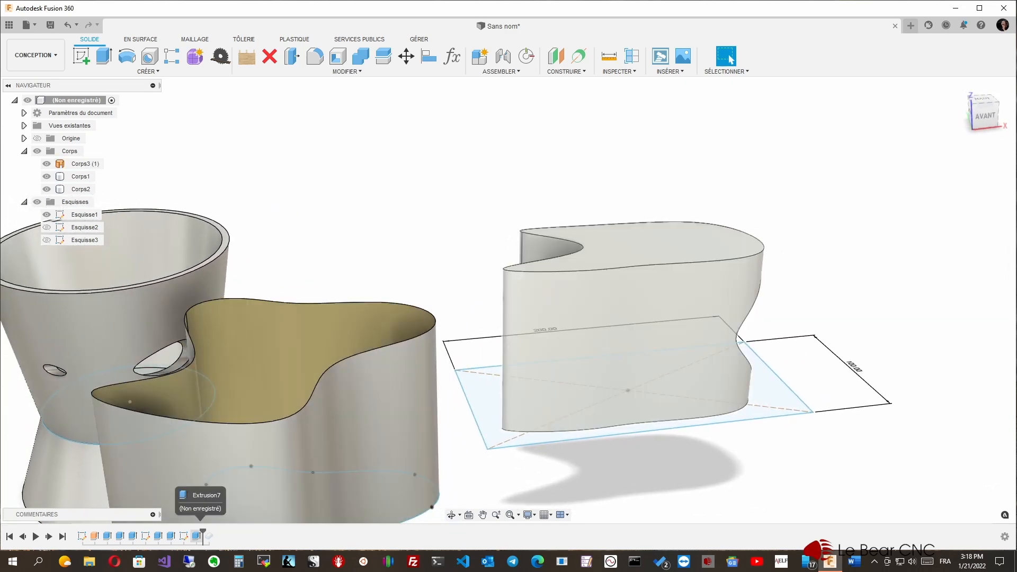
Try taper angles of 5°, -5° and -0.5° on the spline profile's intersection extrusion, Extrusion7.
right_click(196, 536)
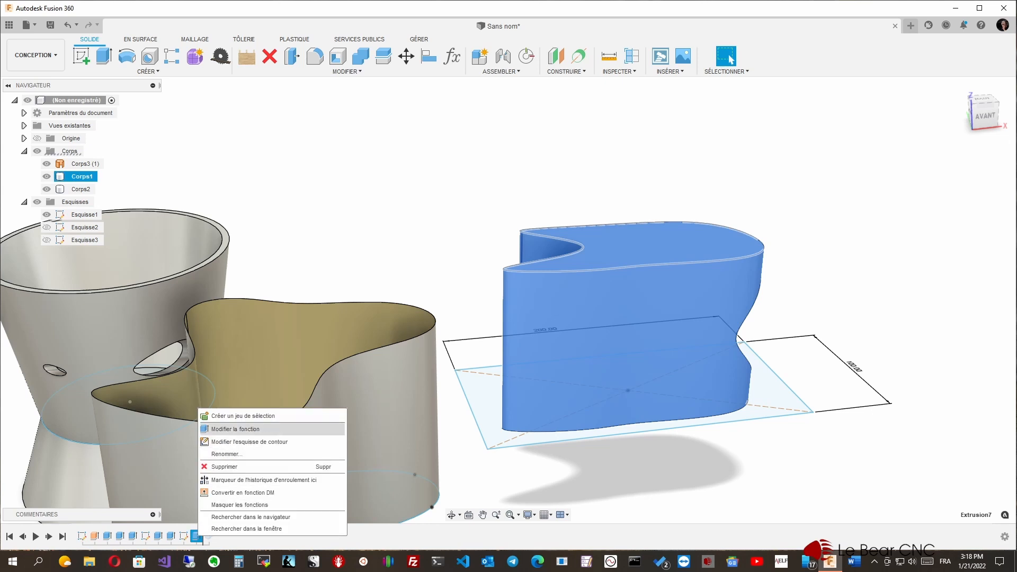
left_click(234, 429)
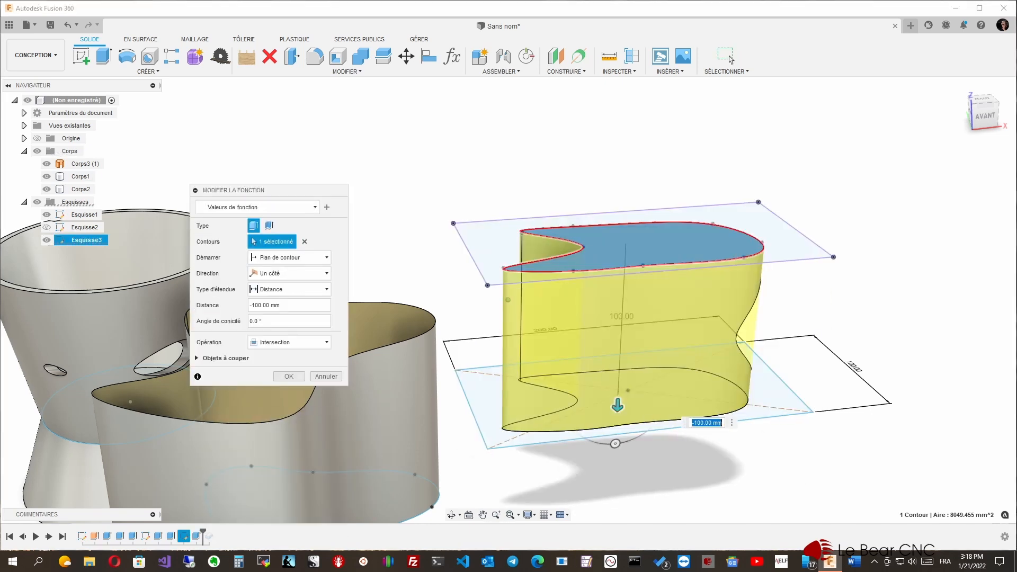
left_click(260, 321)
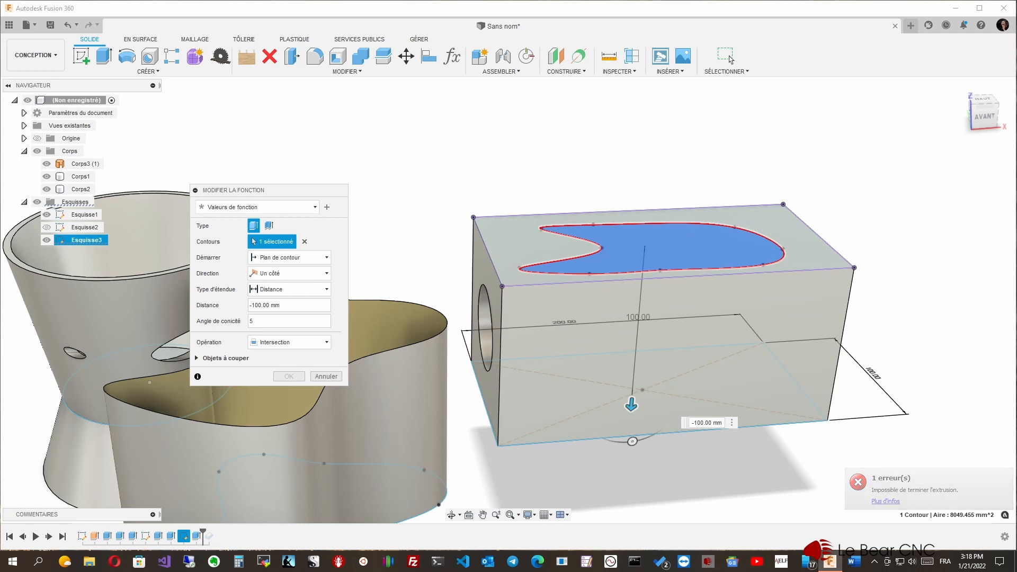
type("-")
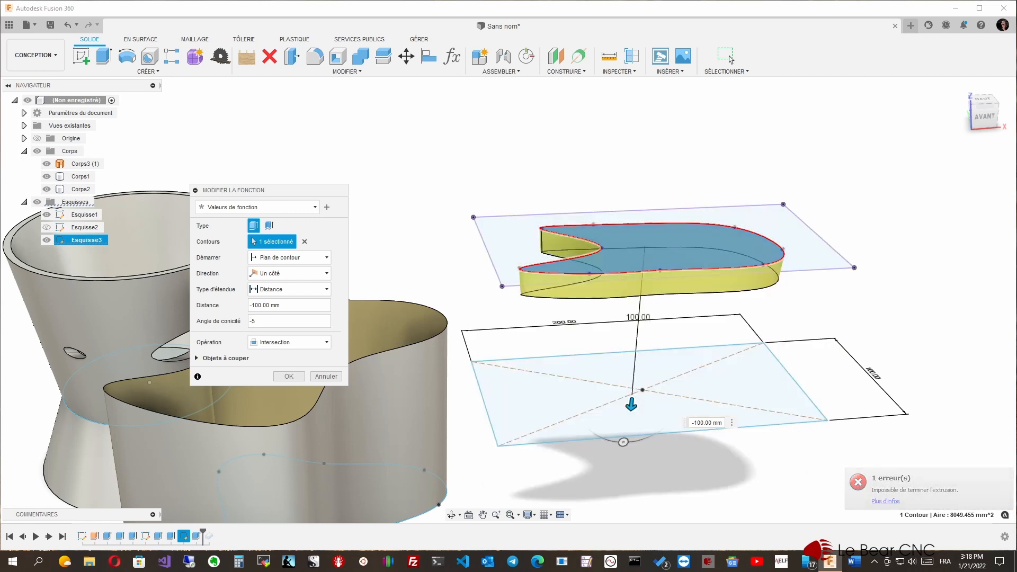
mouse_move(509, 345)
middle_mouse_down("shift")
mouse_move(509, 202)
mouse_move(498, 165)
mouse_move(498, 193)
mouse_move(501, 212)
mouse_move(505, 162)
mouse_move(504, 236)
middle_mouse_up("shift")
key("BackSpace")
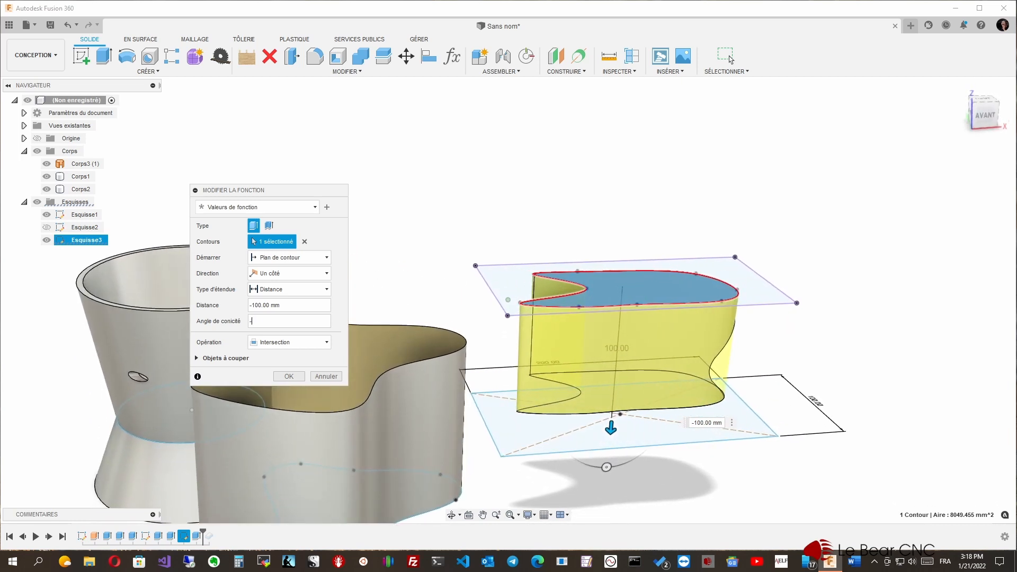
type("0.5")
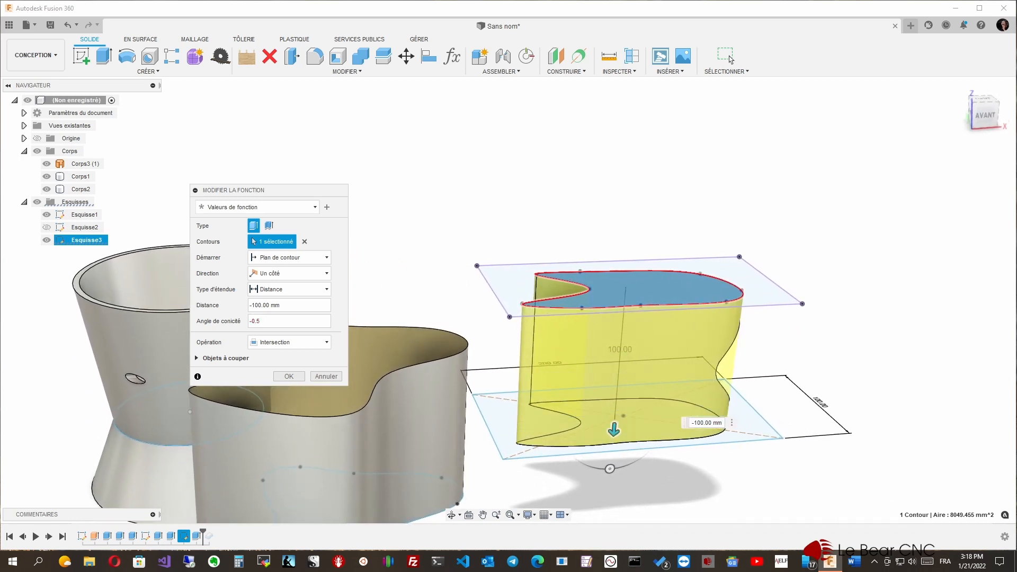
middle_click_drag(507, 297, 491, 283, "shift")
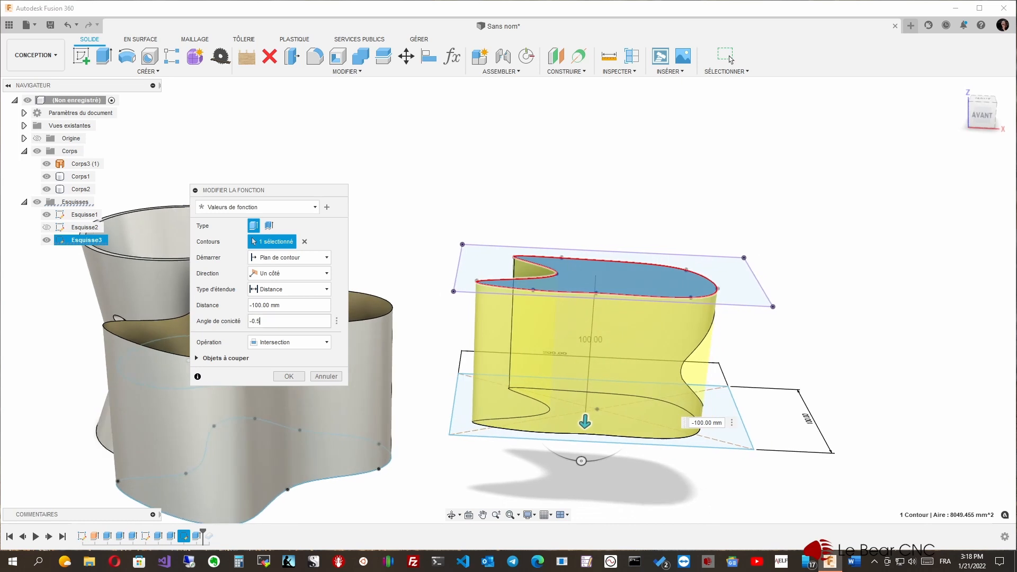
Return the extrusion's taper angle to 0° and accept the feature.
left_click(273, 321)
middle_click_drag(498, 296, 511, 294, "shift")
middle_click_drag(413, 370, 432, 372, "shift")
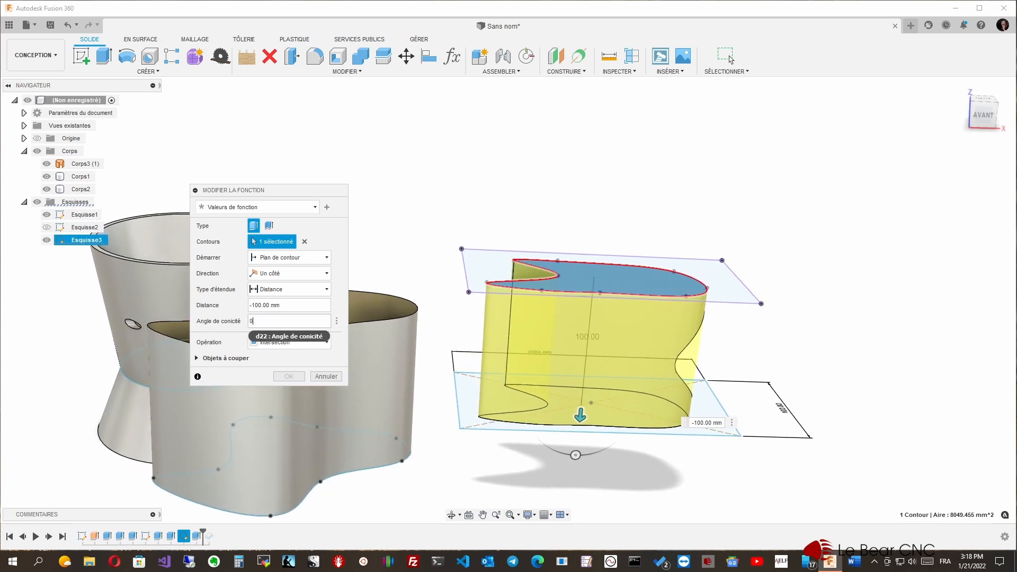
left_click(289, 377)
middle_click_drag(507, 296, 507, 318, "shift")
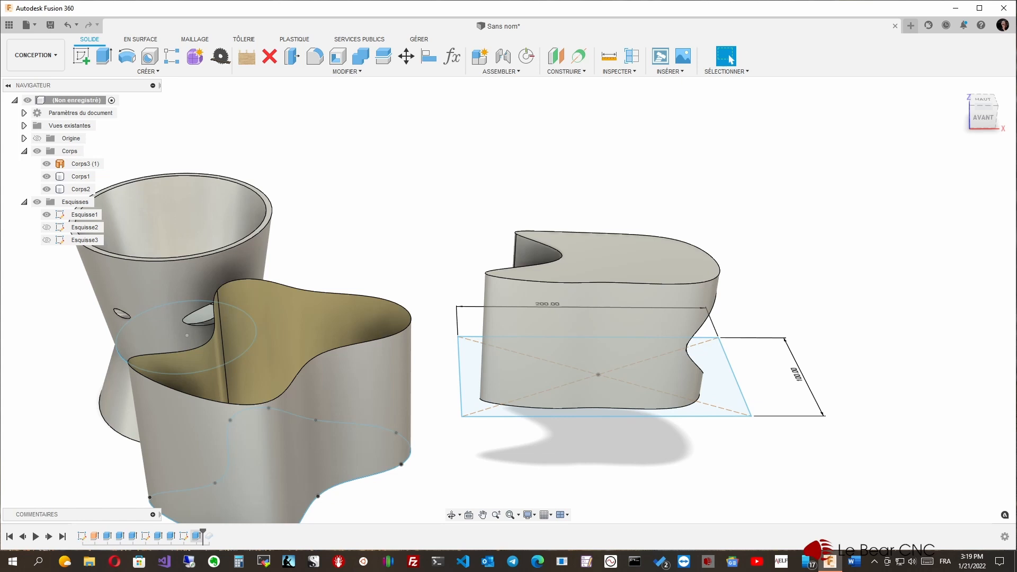
Edit Extrusion7 and try the Vers l'objet extent up to the cylindrical hole's face, trying the other extension option too.
right_click(197, 536)
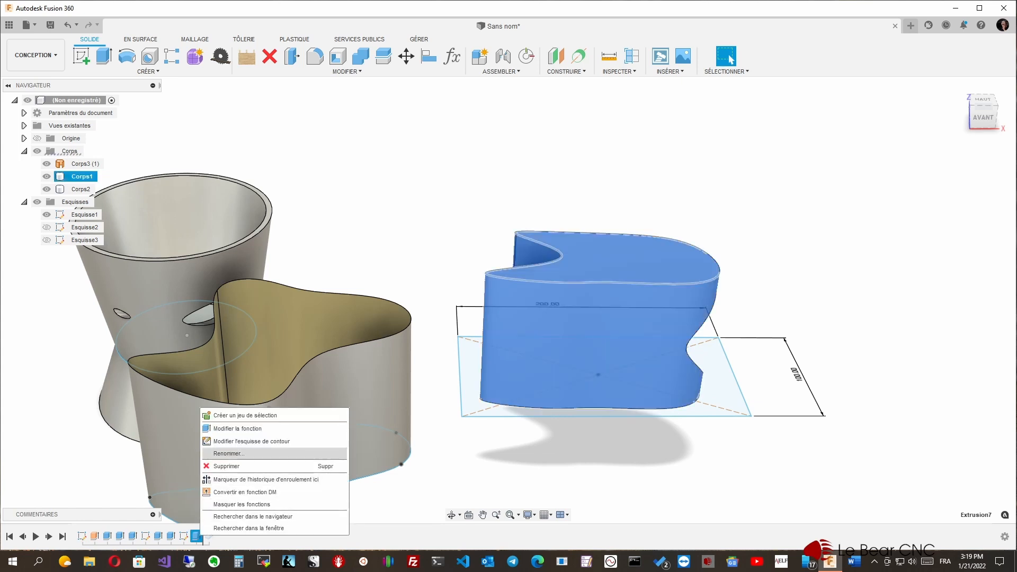
left_click(239, 429)
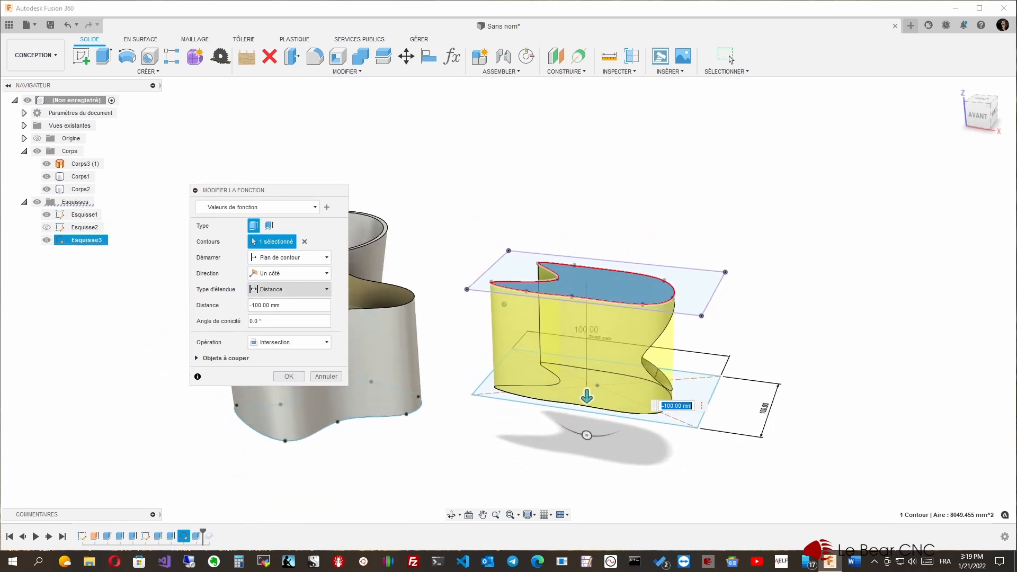
left_click(289, 289)
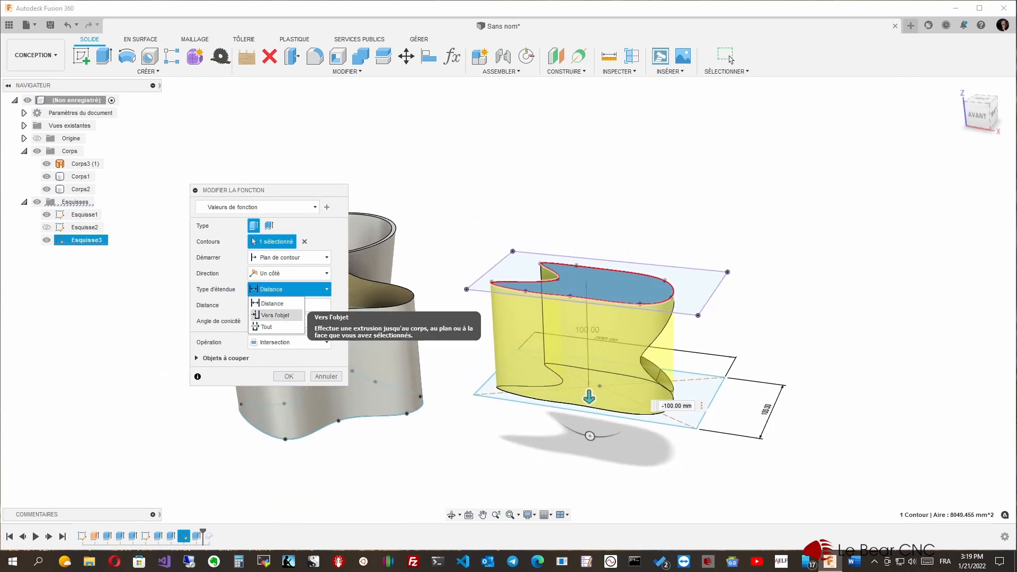
left_click(275, 315)
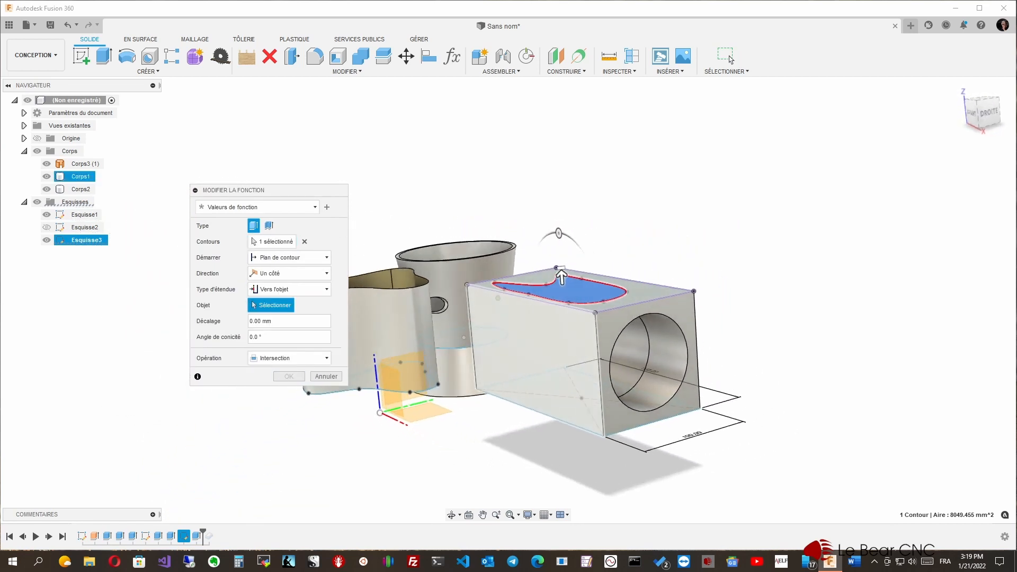
left_click(552, 382)
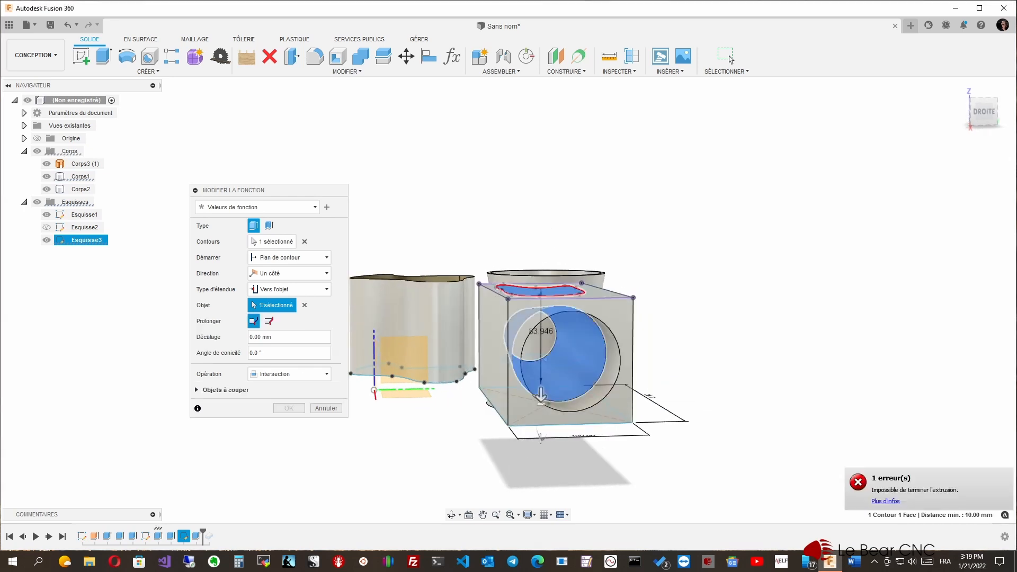
middle_click_drag(552, 383, 784, 442, "shift")
middle_click_drag(593, 339, 485, 260, "shift")
middle_click_drag(602, 265, 596, 291, "shift")
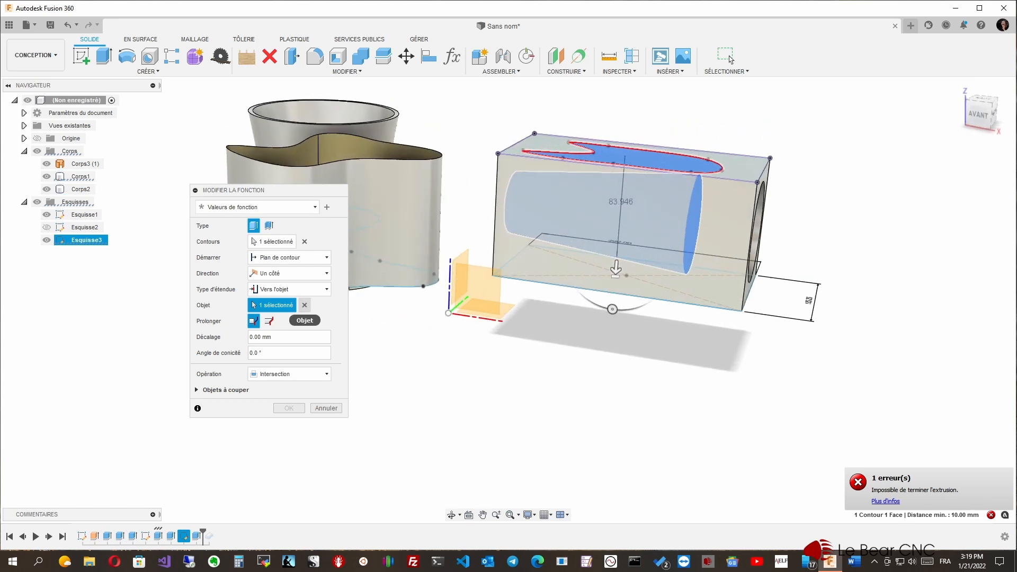
left_click(269, 321)
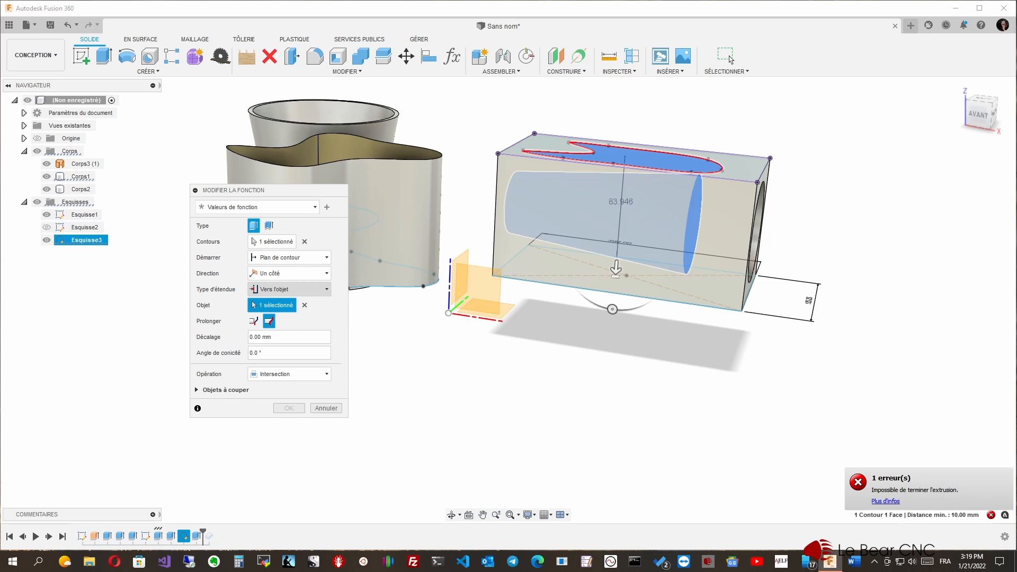
Set the intersection extrusion's extent type to Tout, accept it and check the resulting body from several sides.
left_click(290, 289)
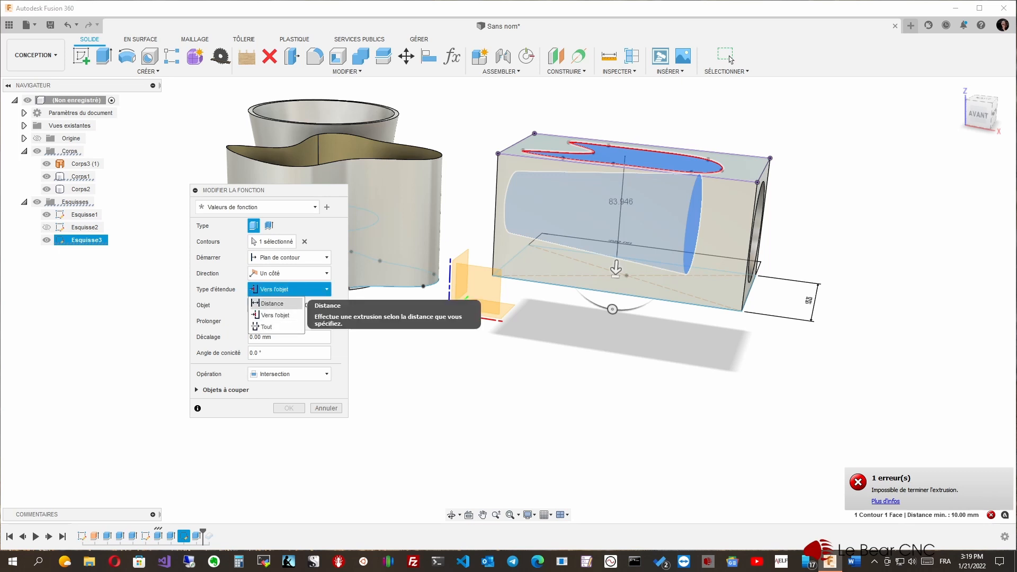
left_click(266, 327)
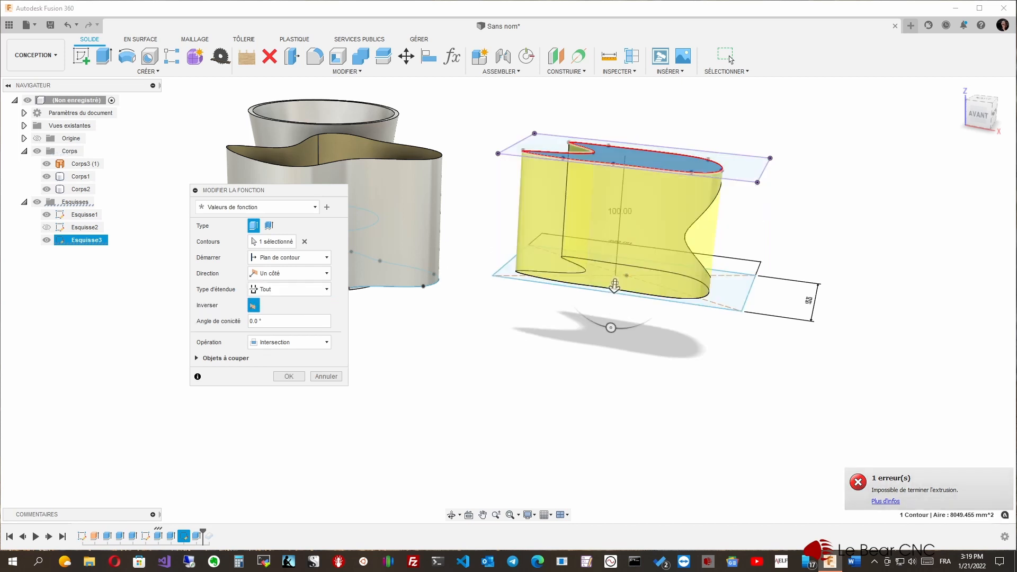
middle_click_drag(492, 237, 366, 223, "shift")
middle_click_drag(511, 290, 752, 238, "shift")
key("Return")
middle_click_drag(407, 239, 546, 233, "shift")
middle_click_drag(424, 265, 145, 290, "shift")
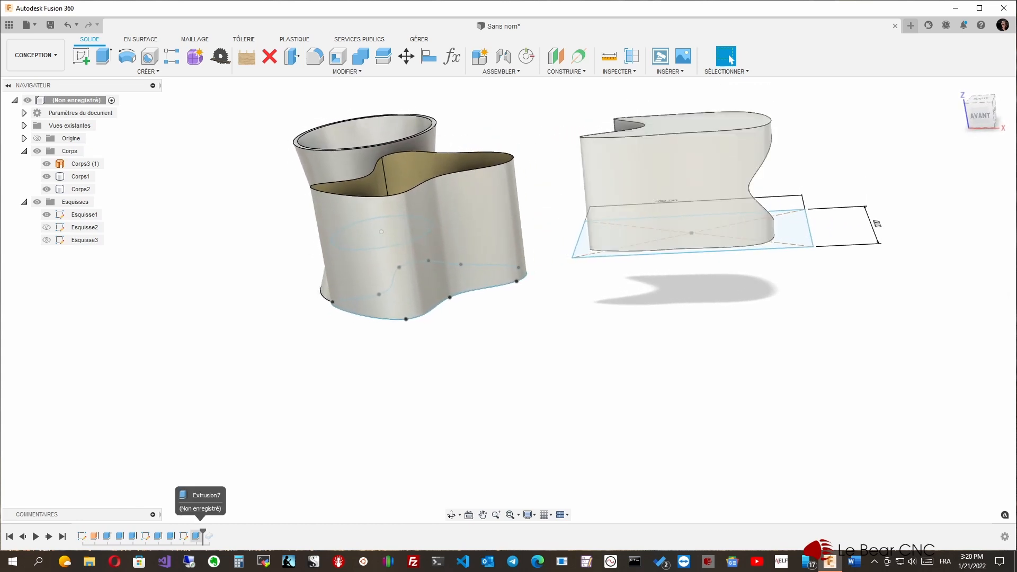
Review the start options of Extrusion7 and close the feature without changes.
right_click(197, 536)
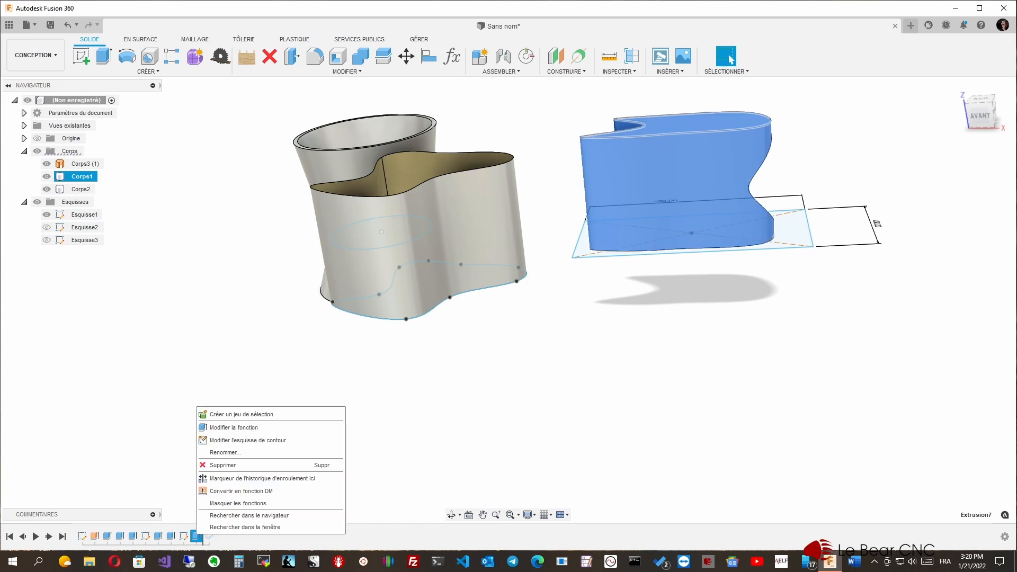
left_click(233, 428)
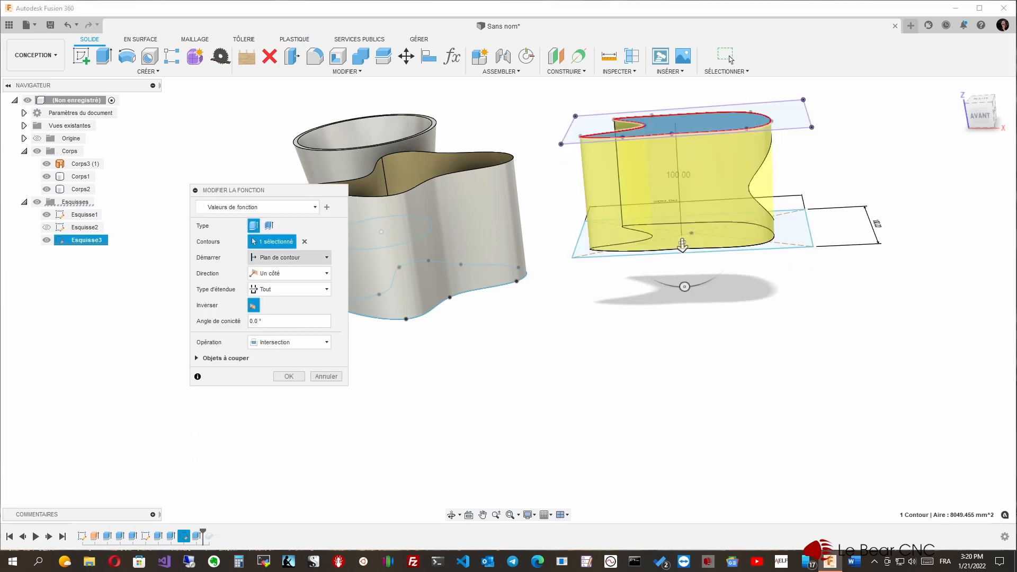
left_click(290, 257)
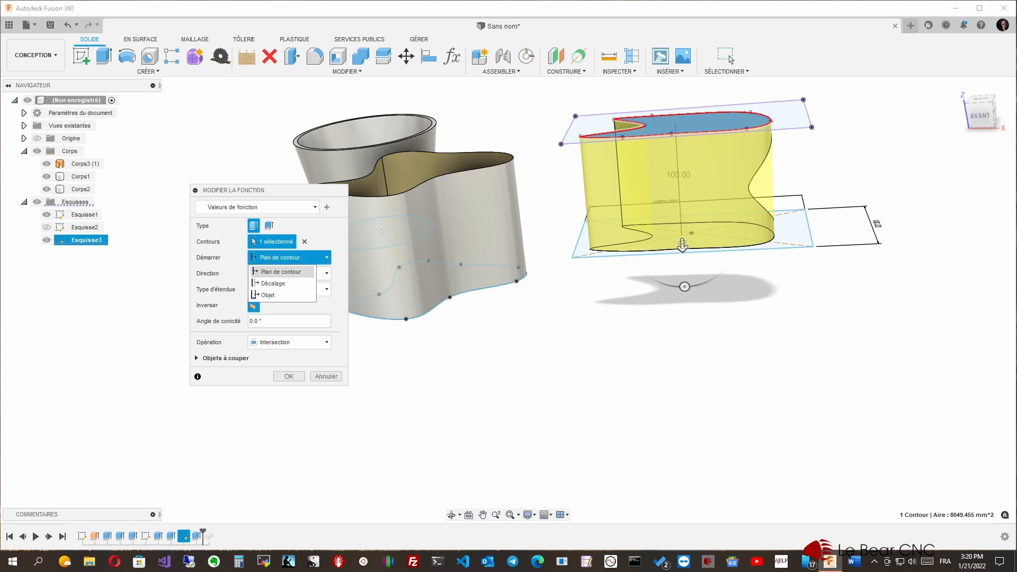
key("Escape")
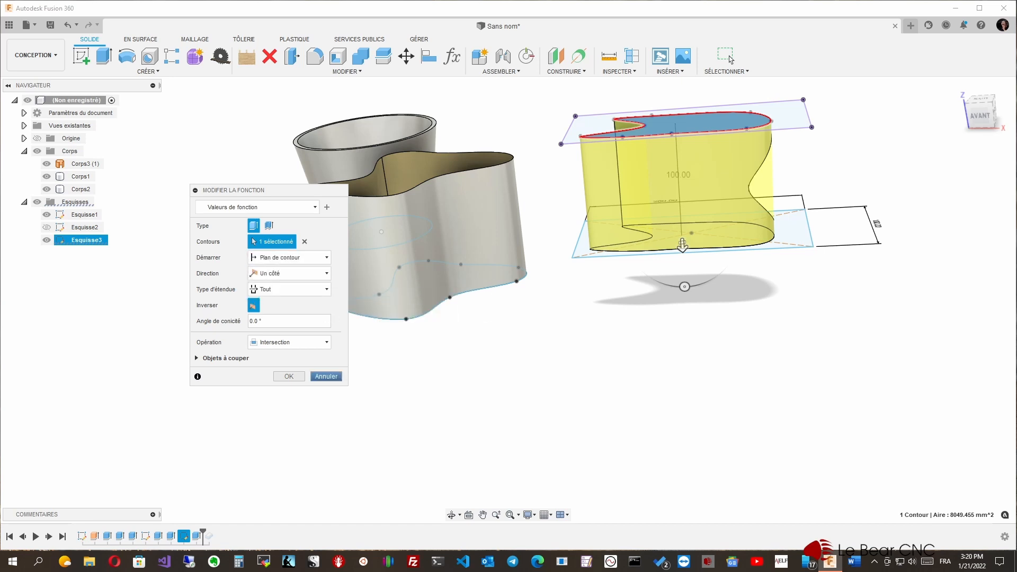
left_click(326, 376)
middle_click_drag(563, 223, 514, 227, "shift")
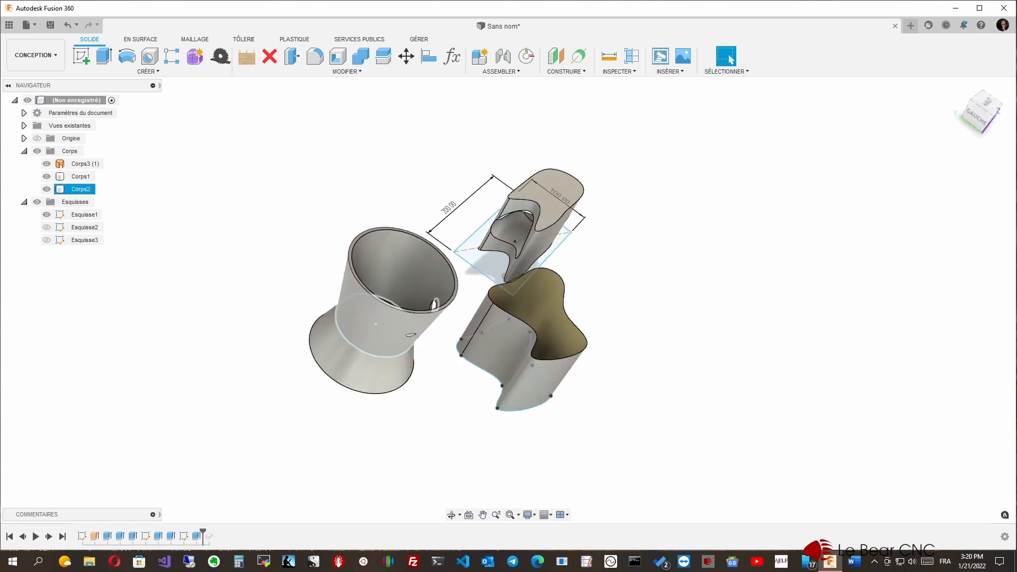
Open Esquisse1, the sketch with the circle, rectangle and spline profile, for editing.
left_click(81, 189)
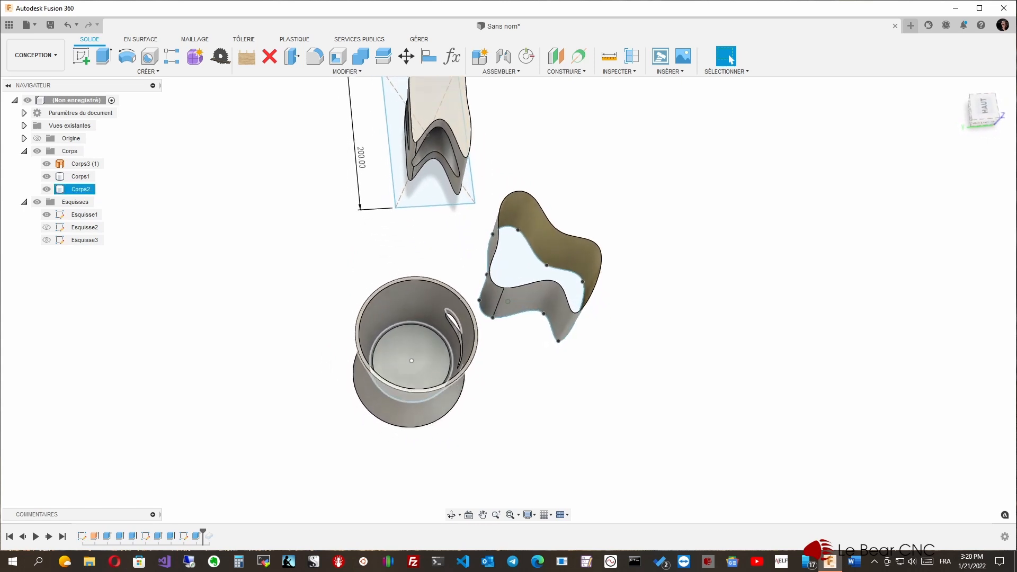
key("Escape")
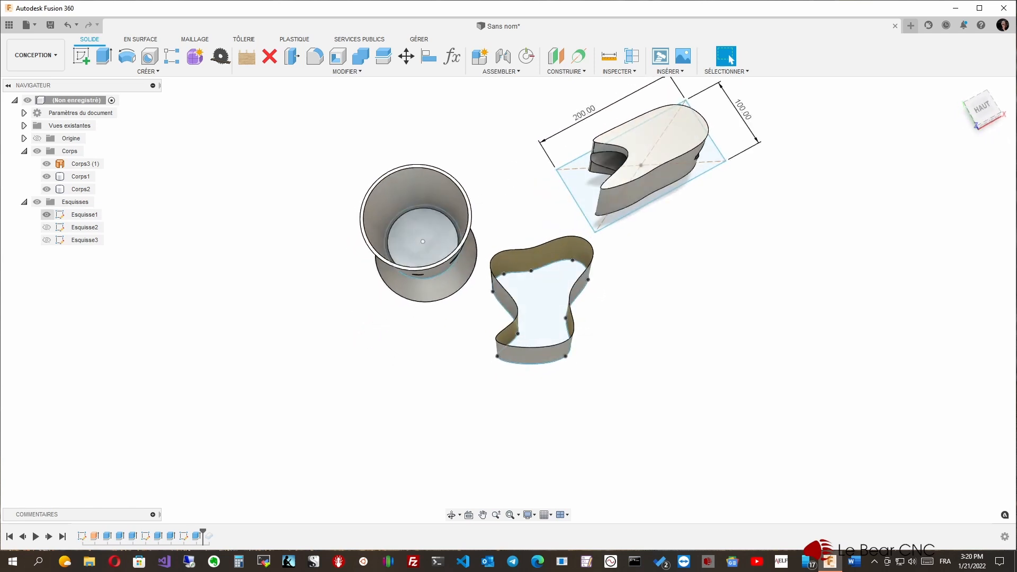
left_click(62, 216)
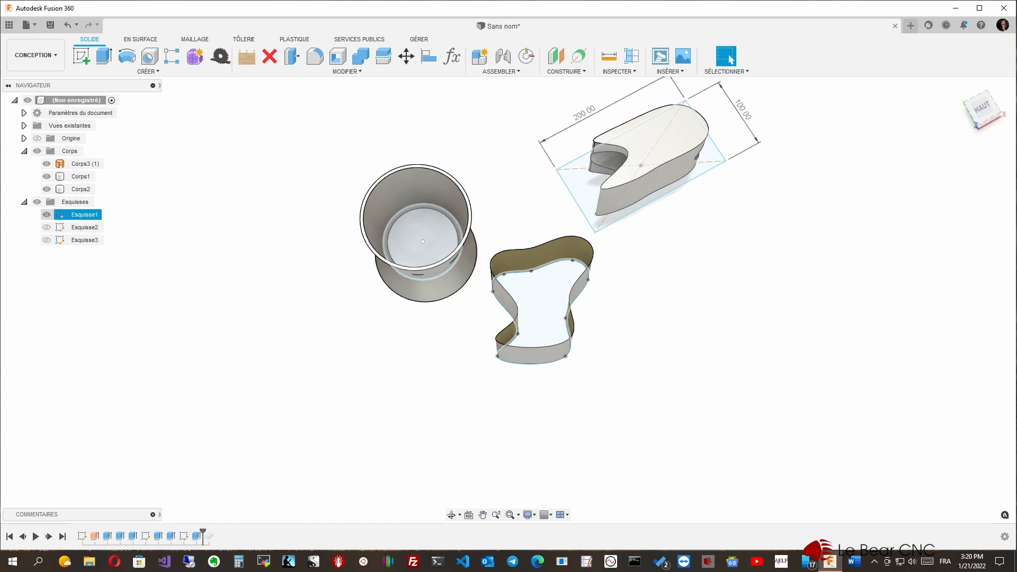
key("Escape")
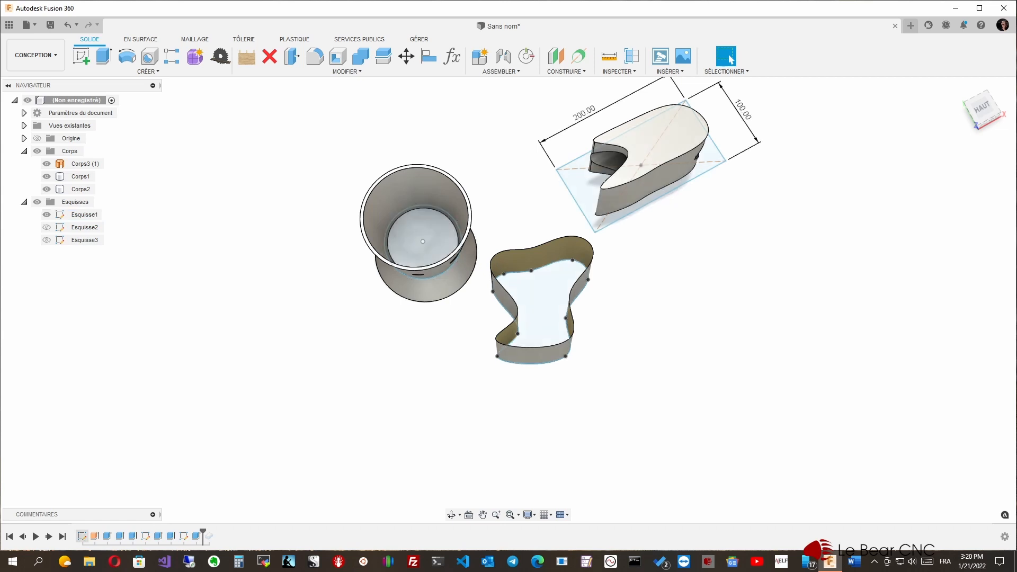
left_click(82, 536)
right_click(82, 536)
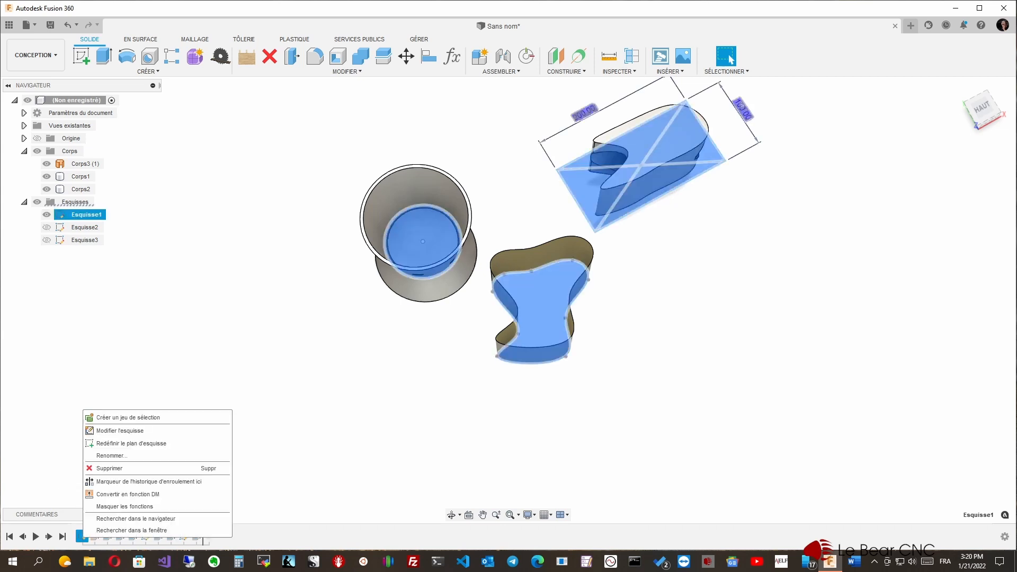
left_click(120, 431)
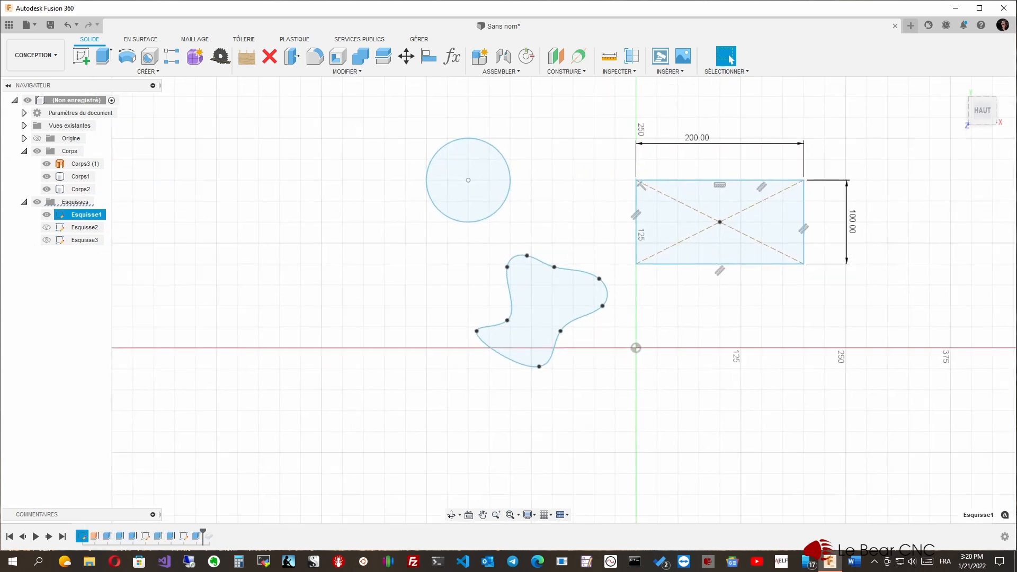
Draw a vertical line about 193 mm long through the circle's center and make it a construction line.
key("l")
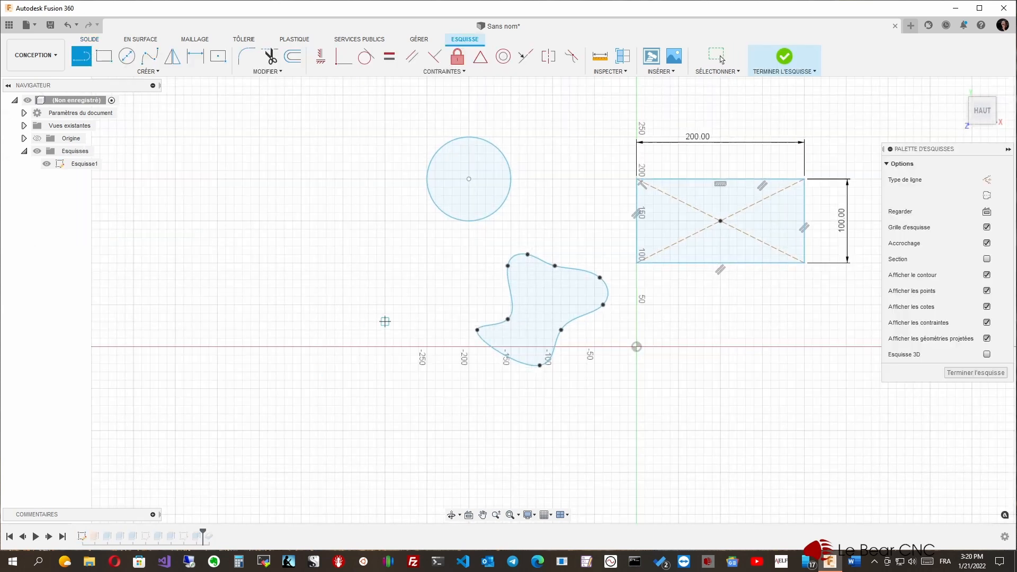
left_click(468, 103)
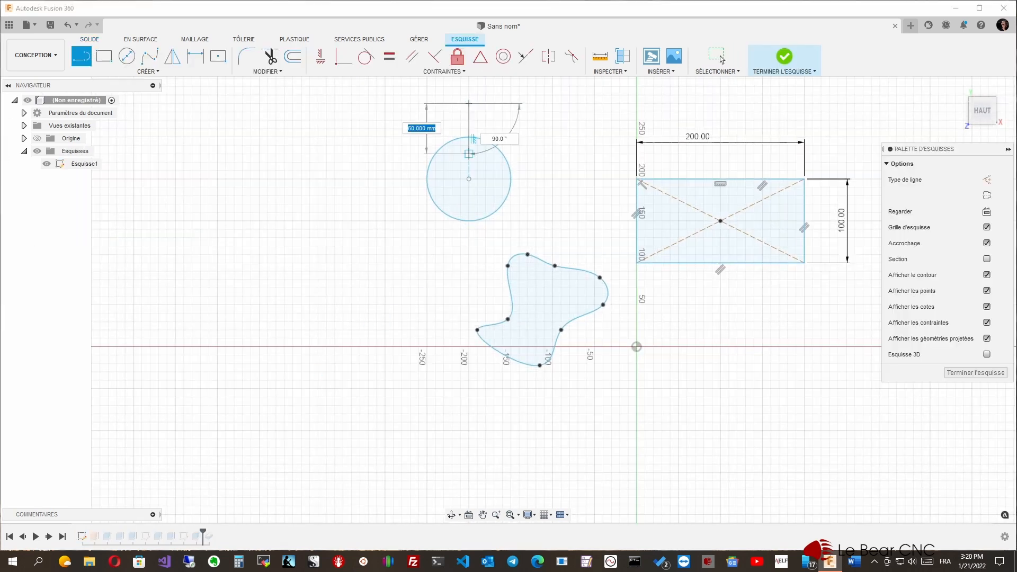
left_click(469, 264)
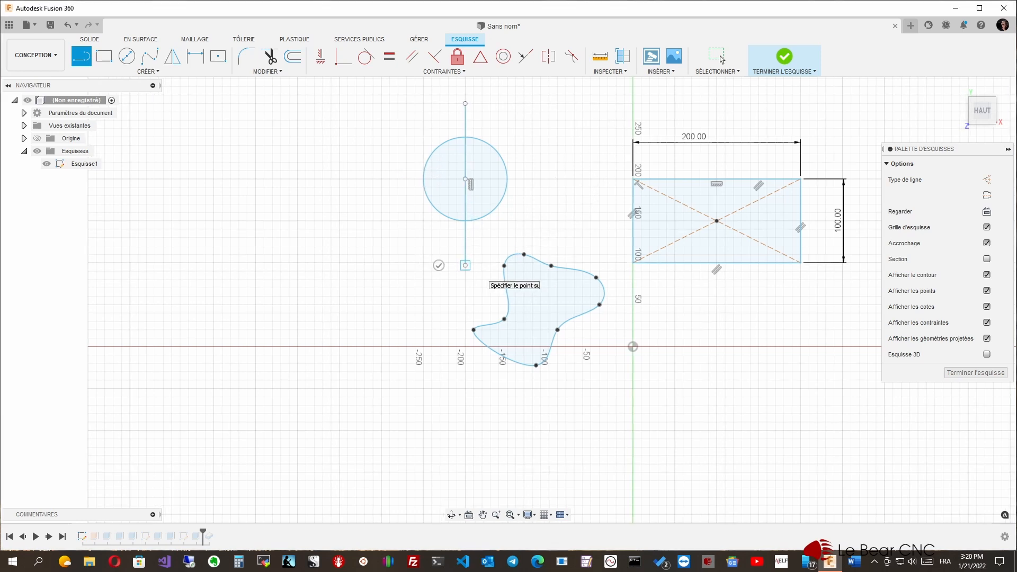
left_click(718, 56)
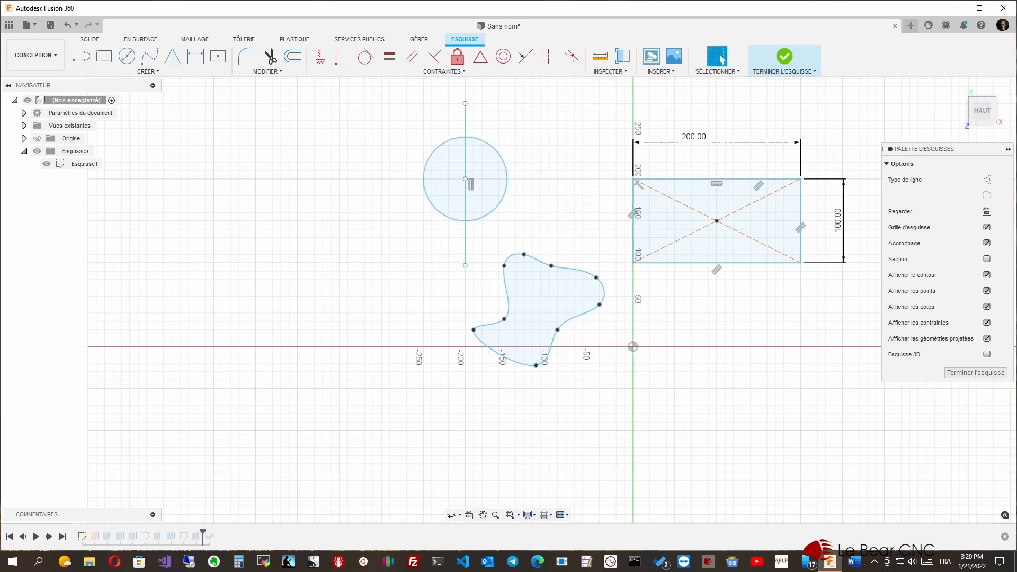
left_click(465, 241)
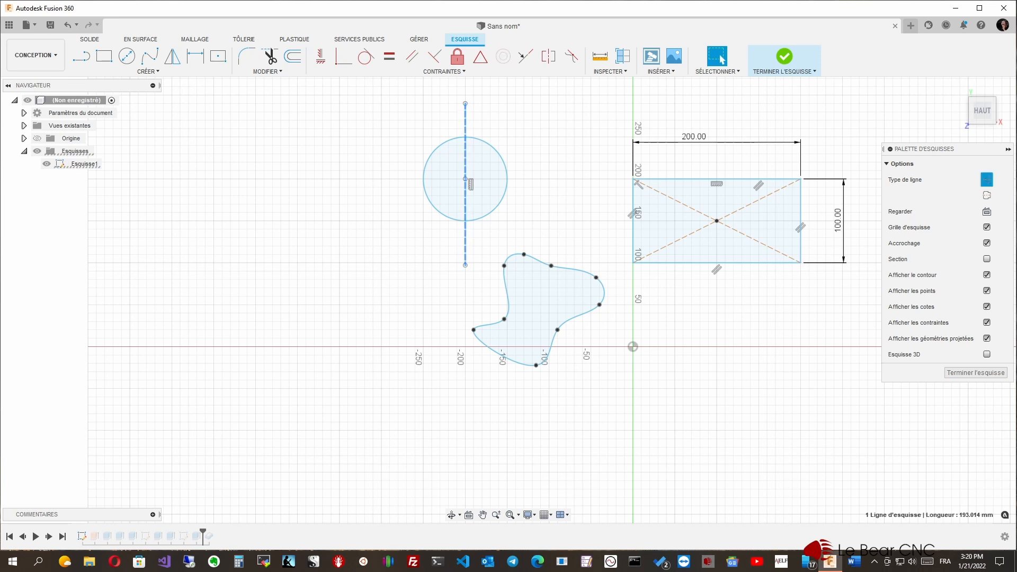
Finish the sketch and create a vertical construction plane at an angle through the circle's construction line.
left_click(976, 373)
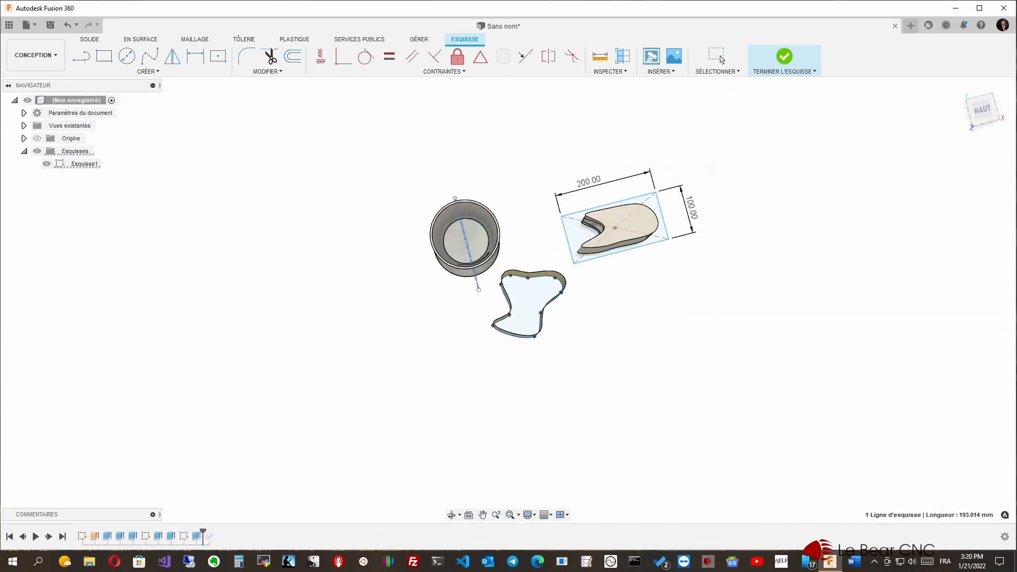
middle_click_drag(584, 212, 652, 206, "shift")
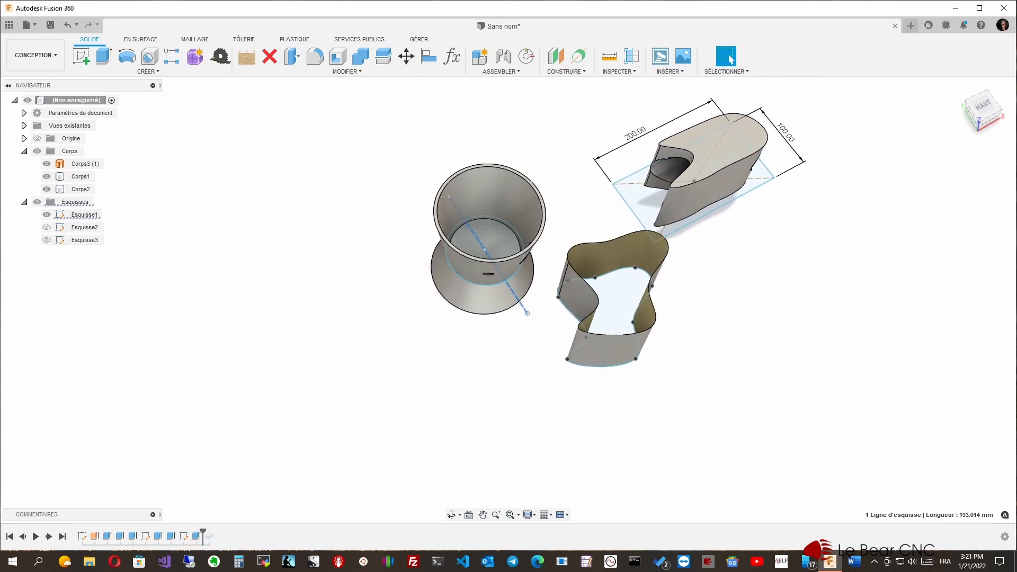
left_click(566, 72)
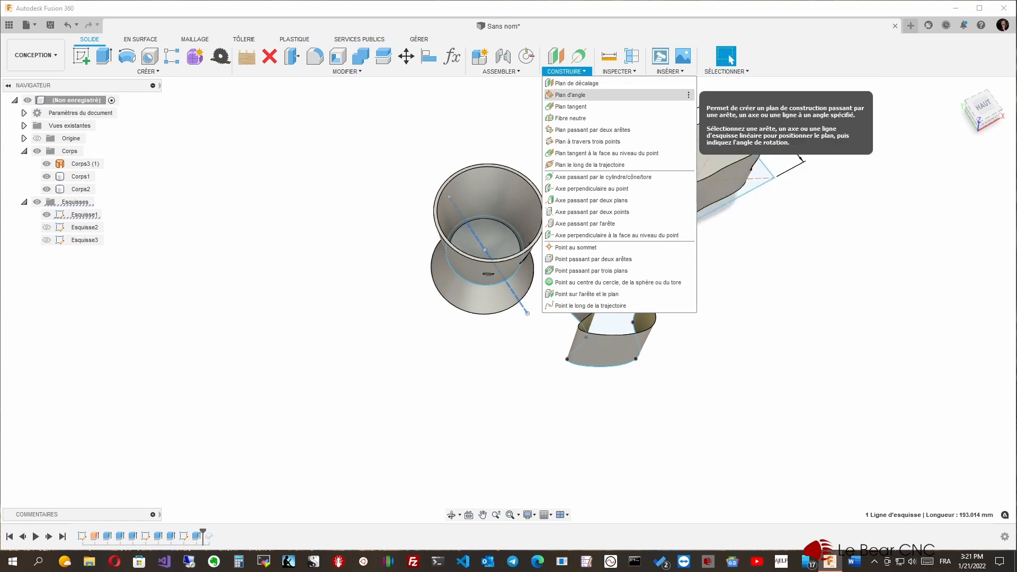
left_click(571, 95)
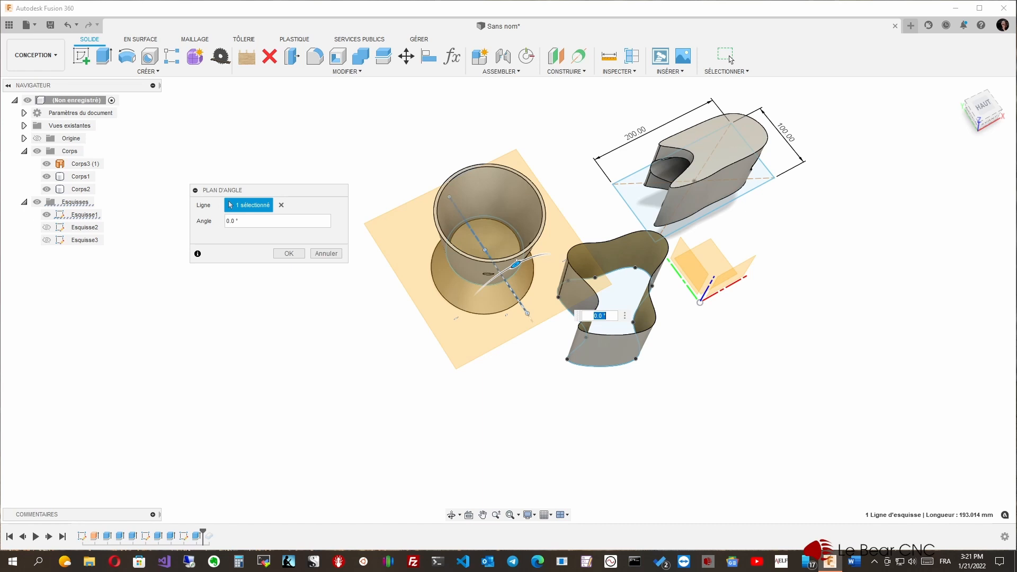
middle_click_drag(609, 265, 657, 333, "shift")
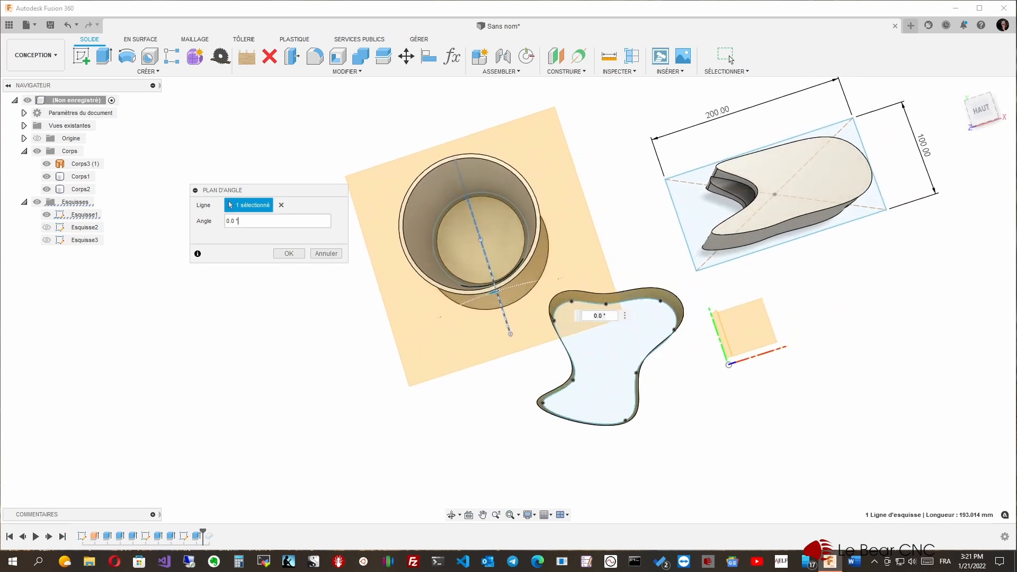
type("0")
key("Return")
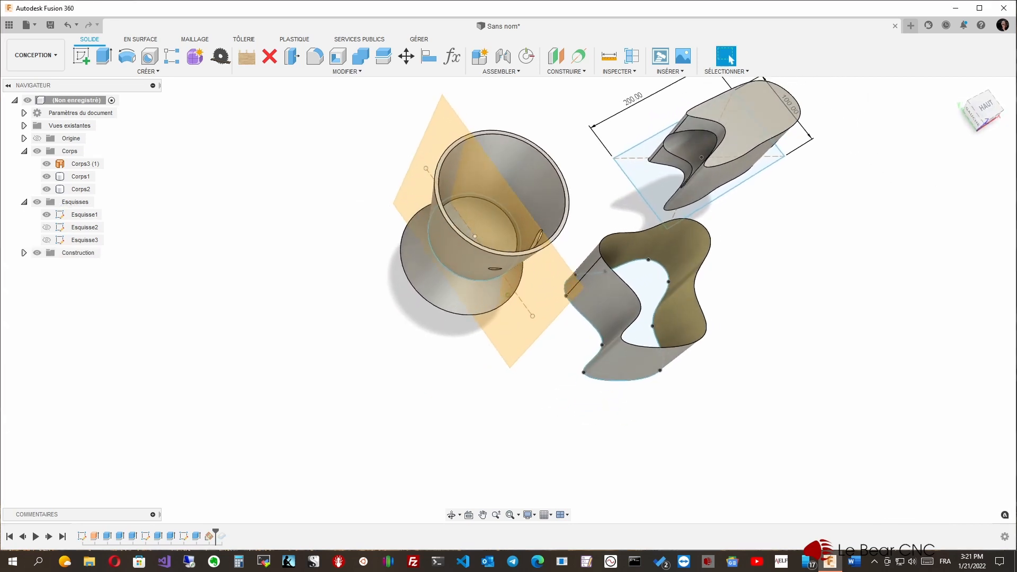
Hide all the bodies so that only the sketch geometry and the new construction plane are shown.
left_click(462, 290)
key("Escape")
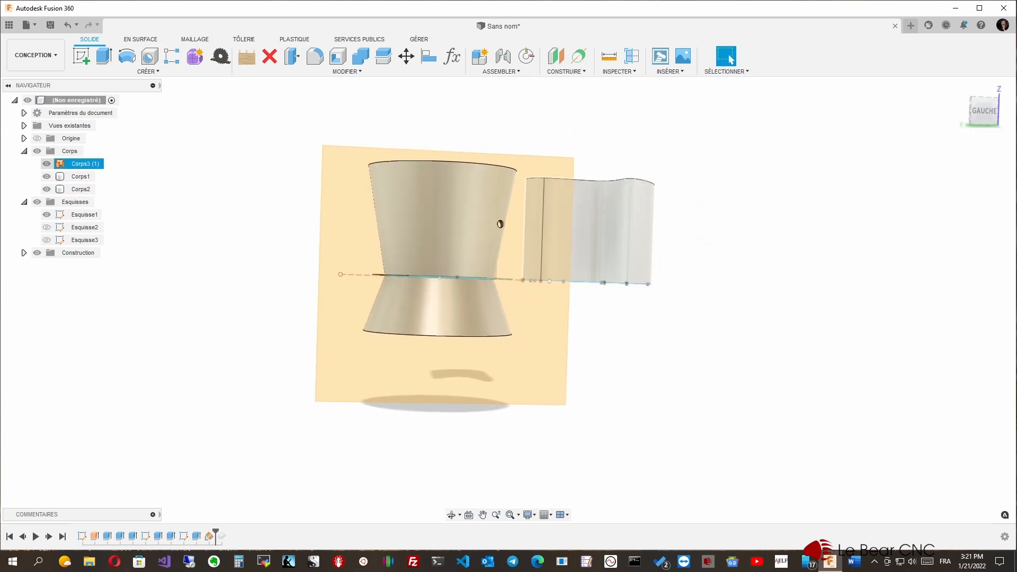
left_click(47, 177)
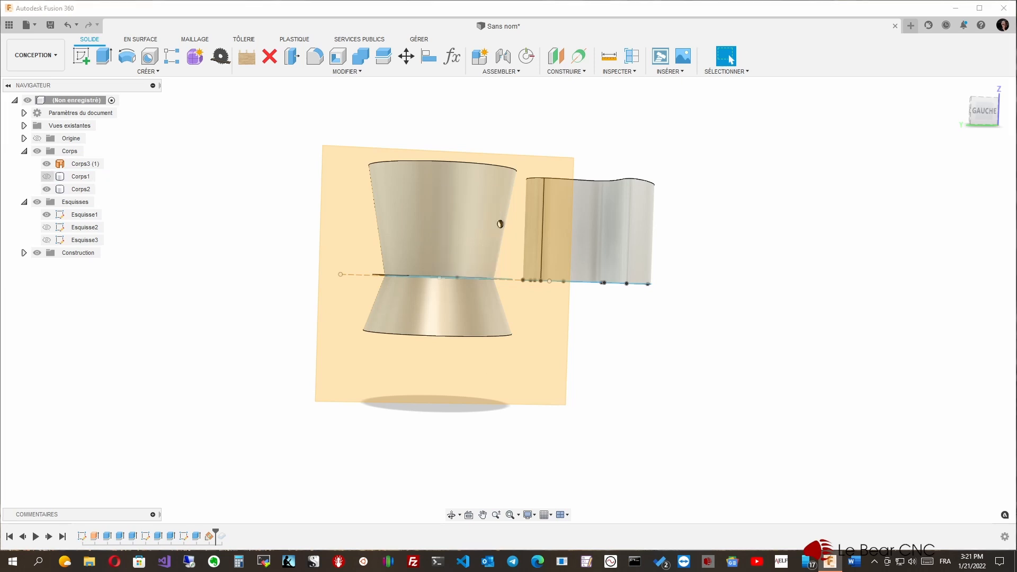
left_click(500, 224)
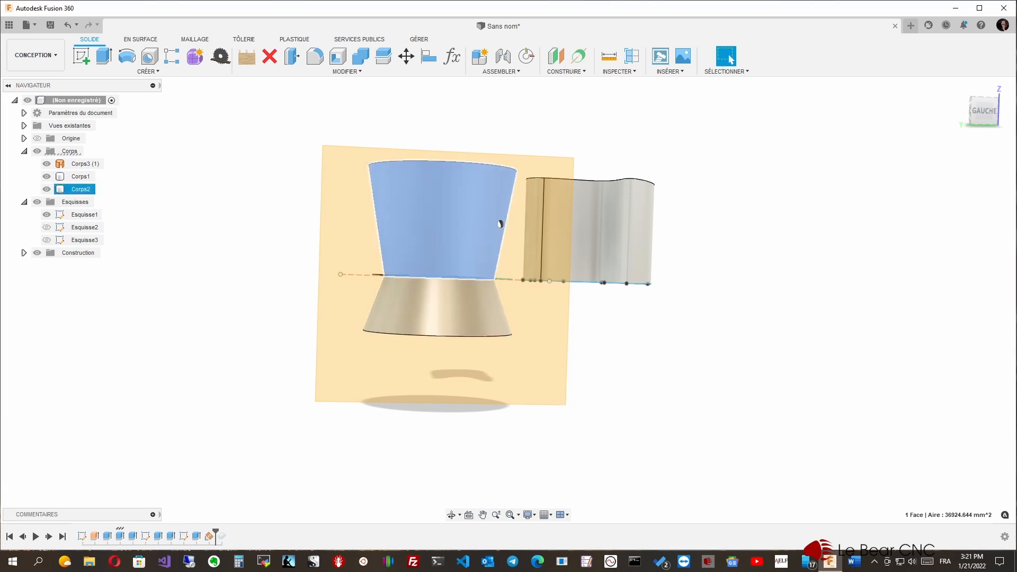
left_click(46, 190)
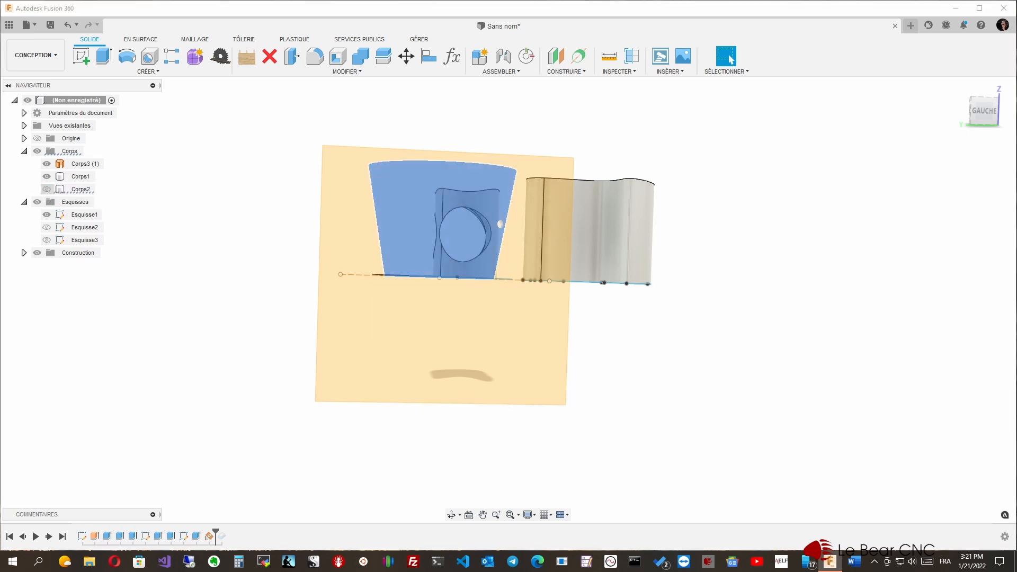
middle_click_drag(500, 224, 470, 248, "shift")
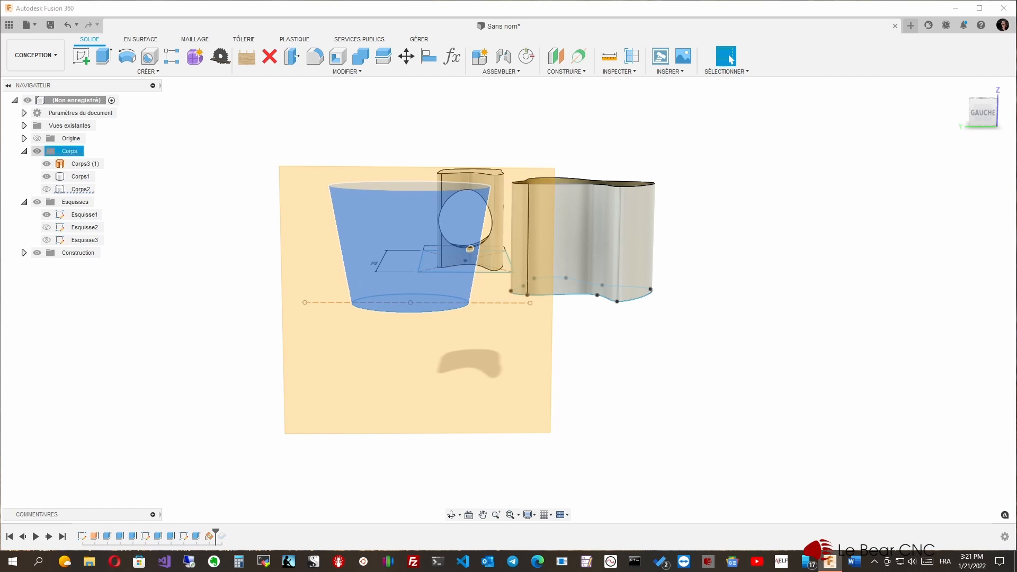
left_click(37, 151)
middle_click_drag(466, 296, 486, 268, "shift")
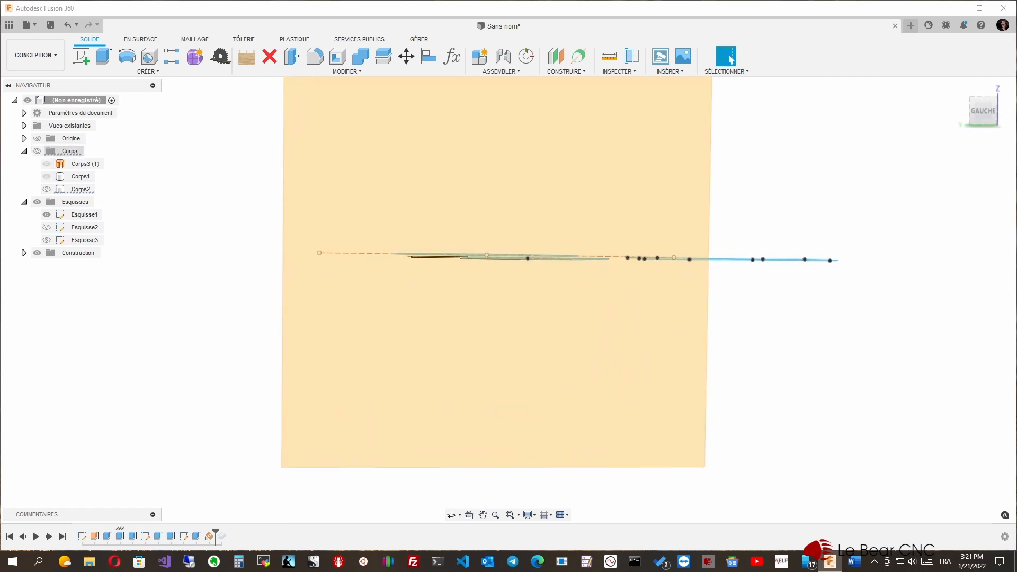
Start a sketch on the vertical construction plane and draw a 40 by 40 mm center rectangle at the origin.
left_click(82, 56)
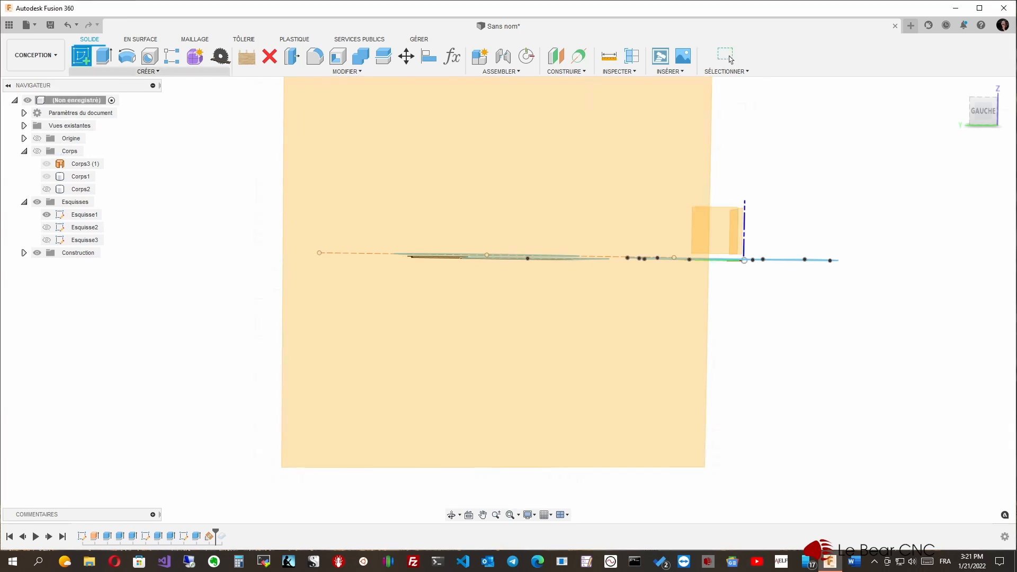
left_click(479, 212)
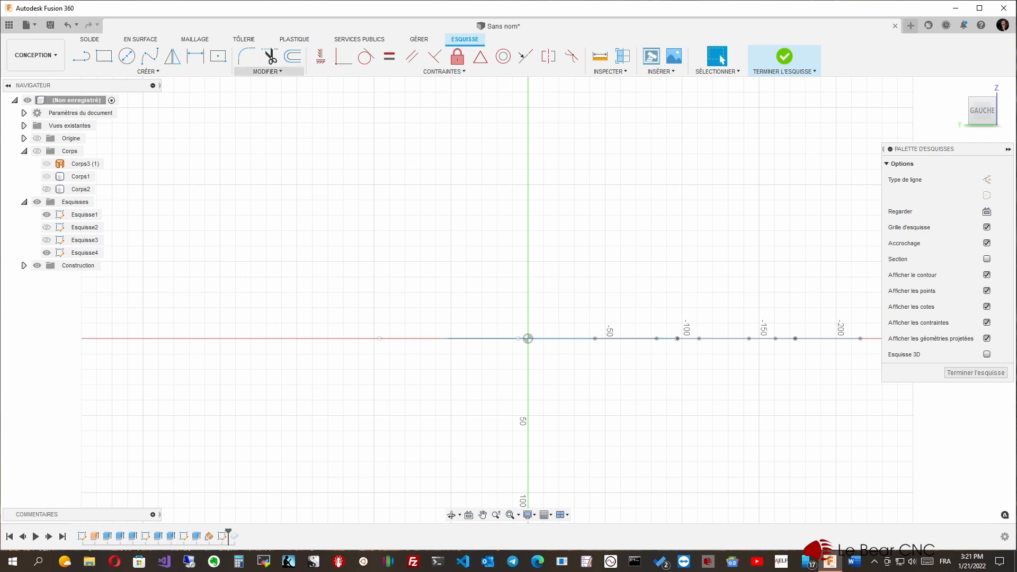
left_click(218, 56)
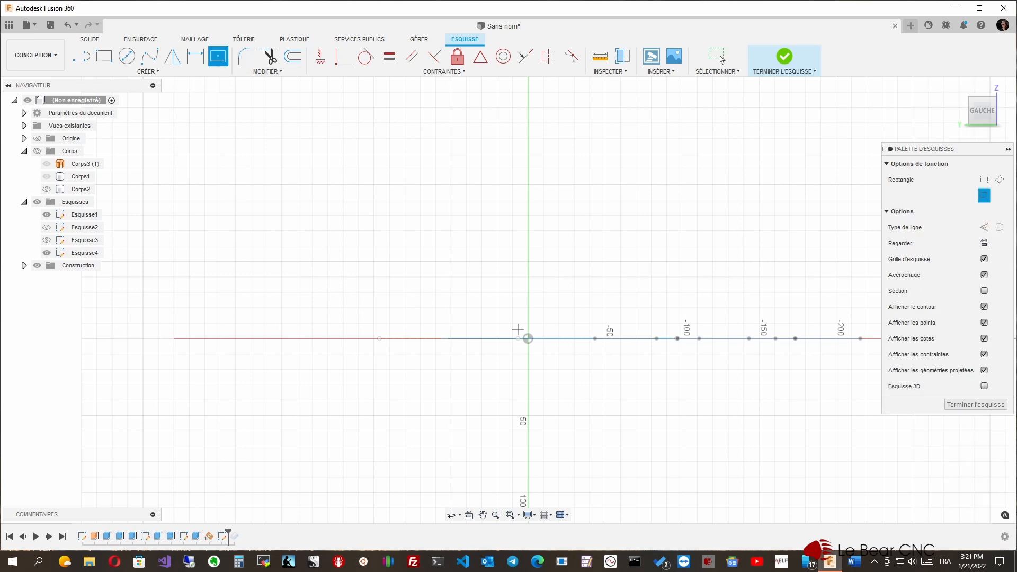
left_click(528, 338)
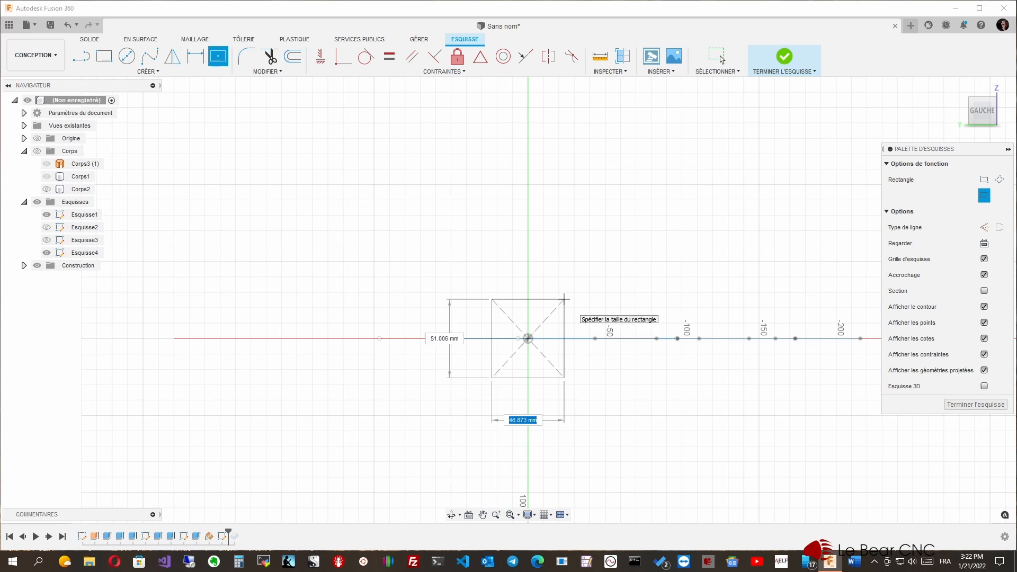
type("40")
key("Tab")
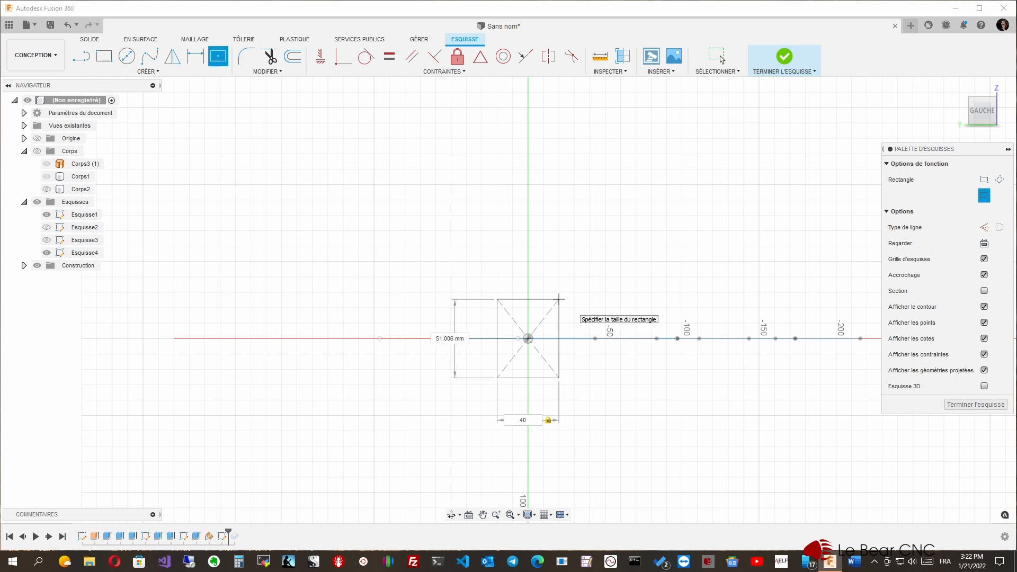
key("Tab")
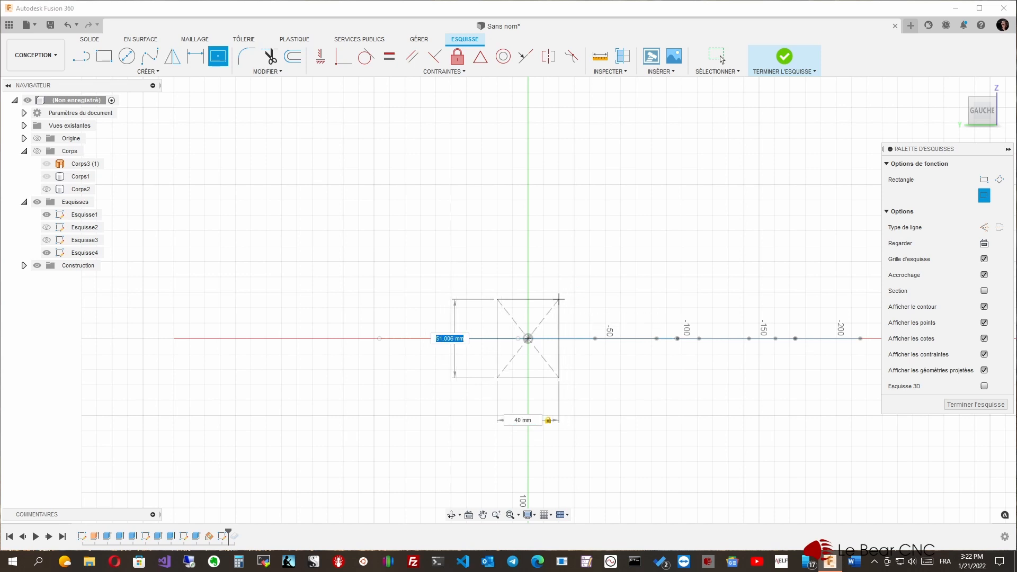
key("Tab")
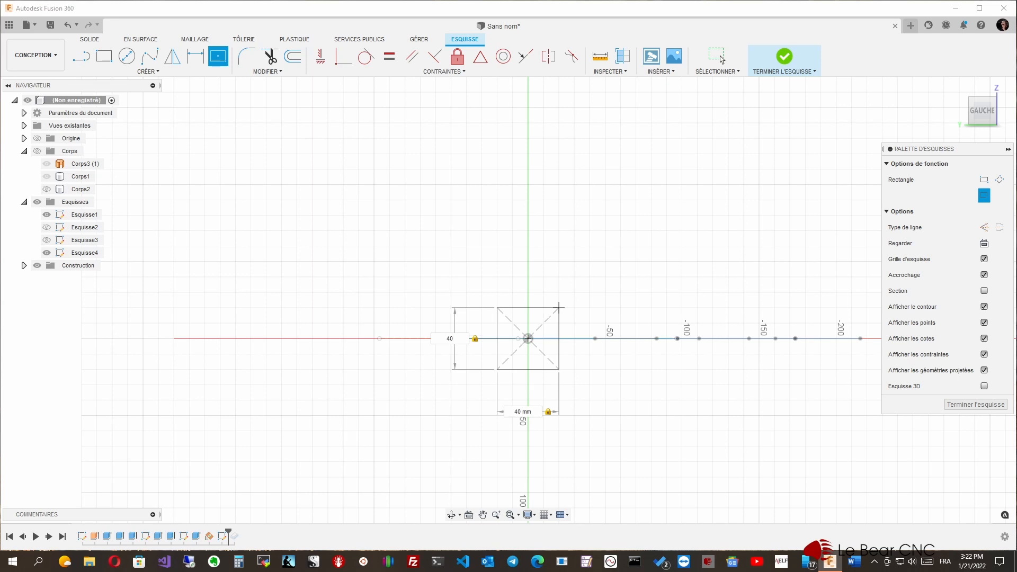
key("Return")
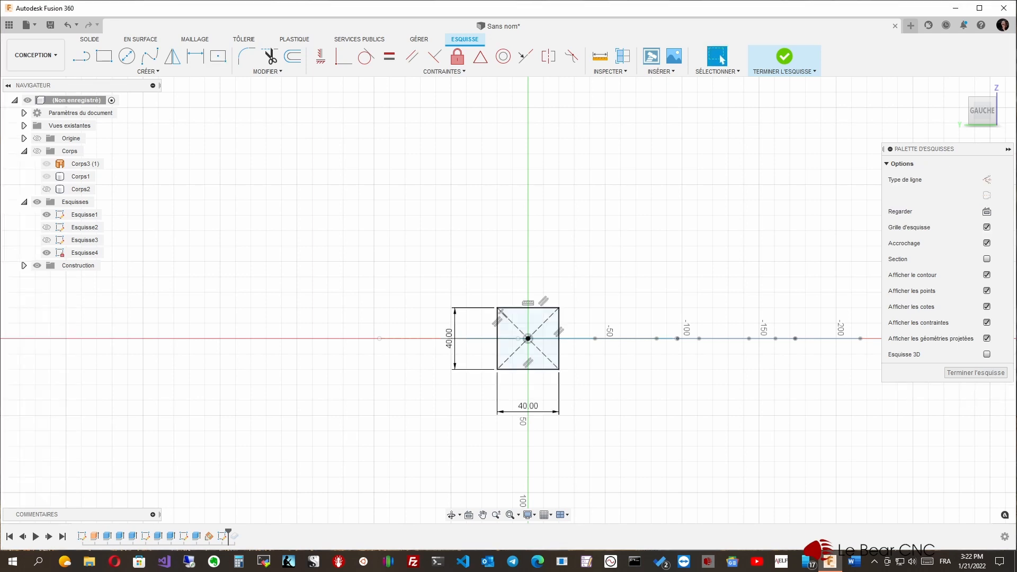
Finish the square's sketch and show all the bodies again, including Corps2.
left_click(976, 373)
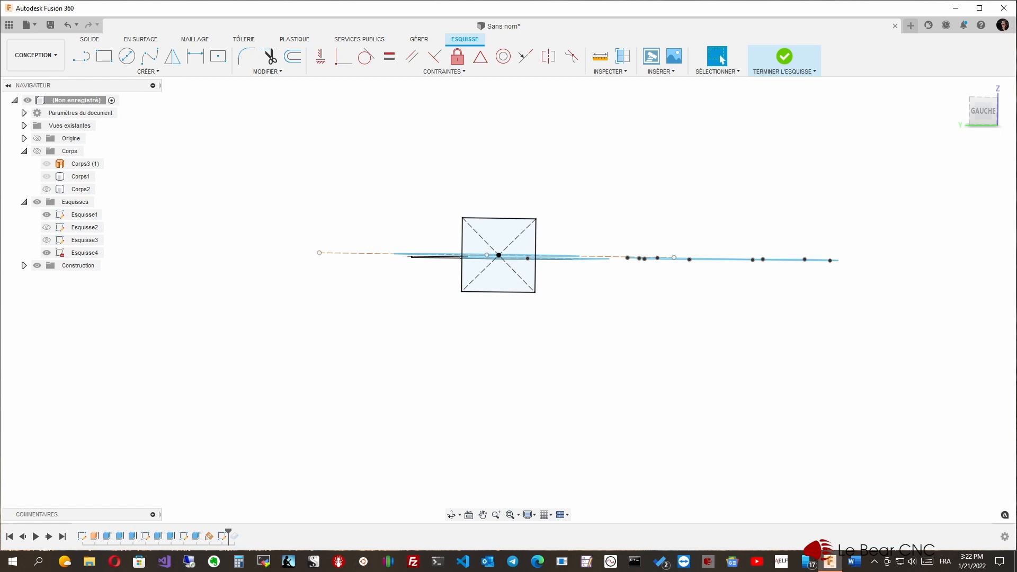
left_click(37, 151)
left_click(47, 189)
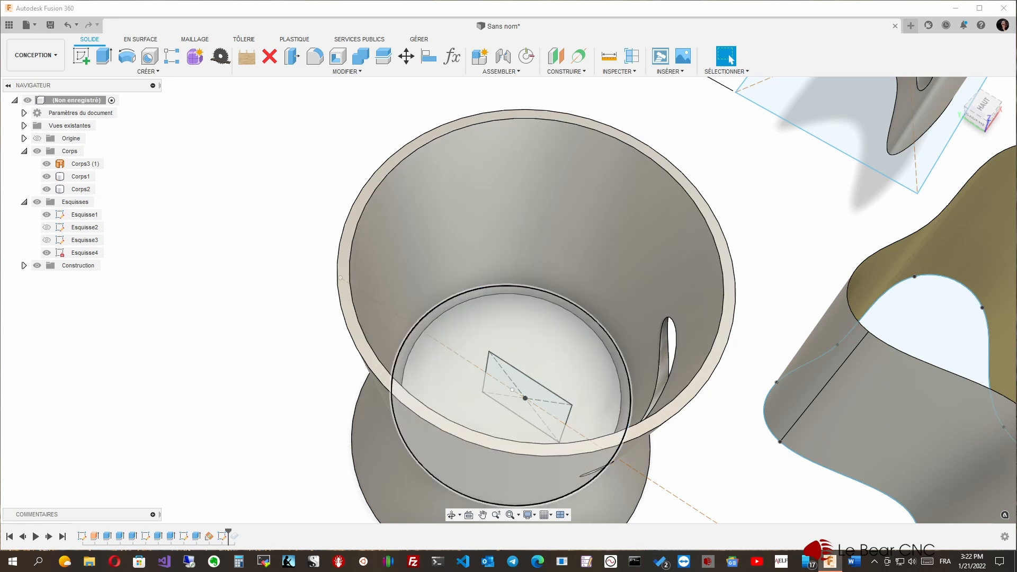
Start an extrusion of the 40 mm square from an object, picking the upper cone's outer face as the start object.
left_click(527, 396)
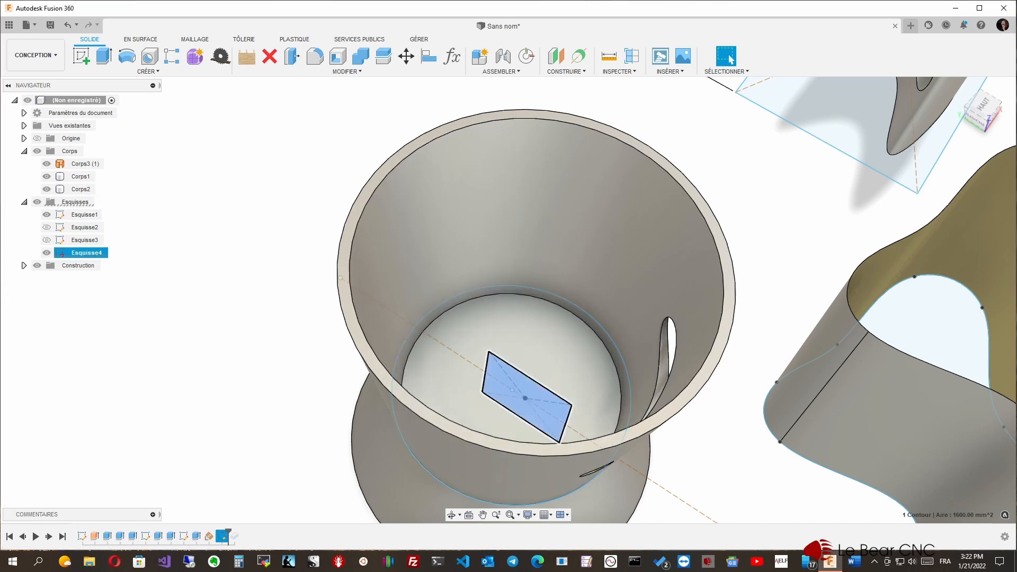
right_click(527, 391)
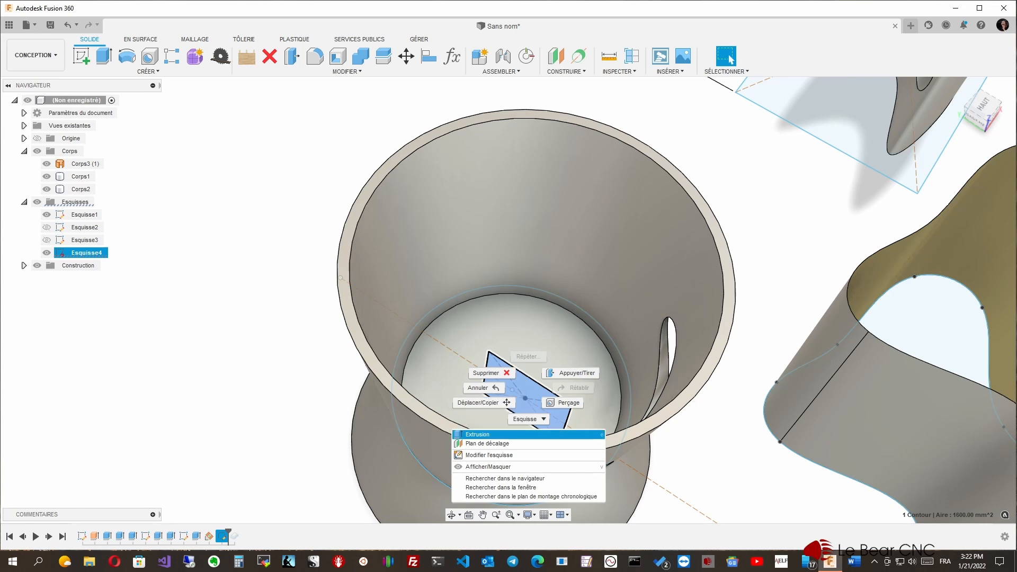
left_click(477, 435)
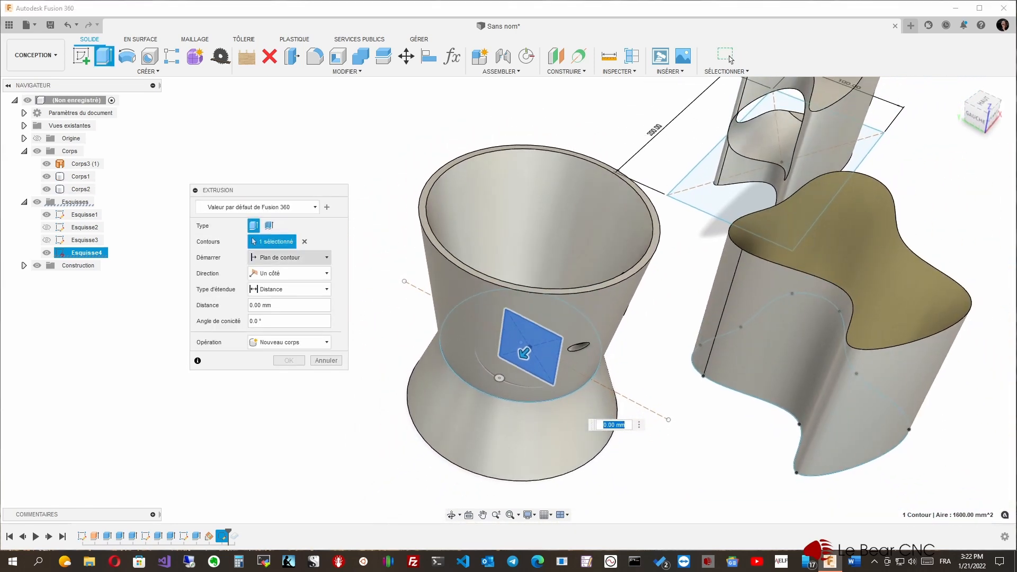
left_click(290, 257)
left_click(280, 293)
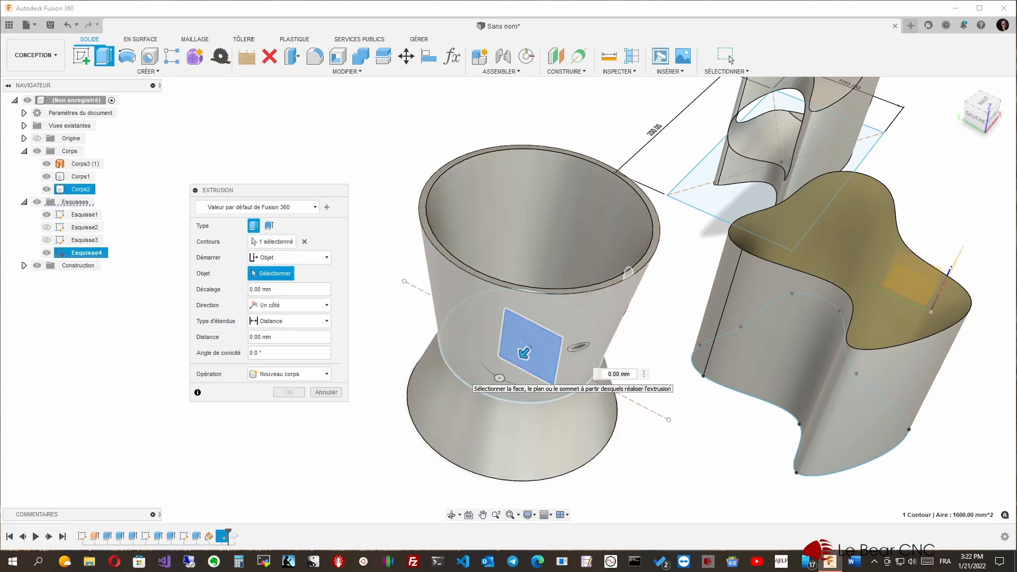
left_click(475, 387)
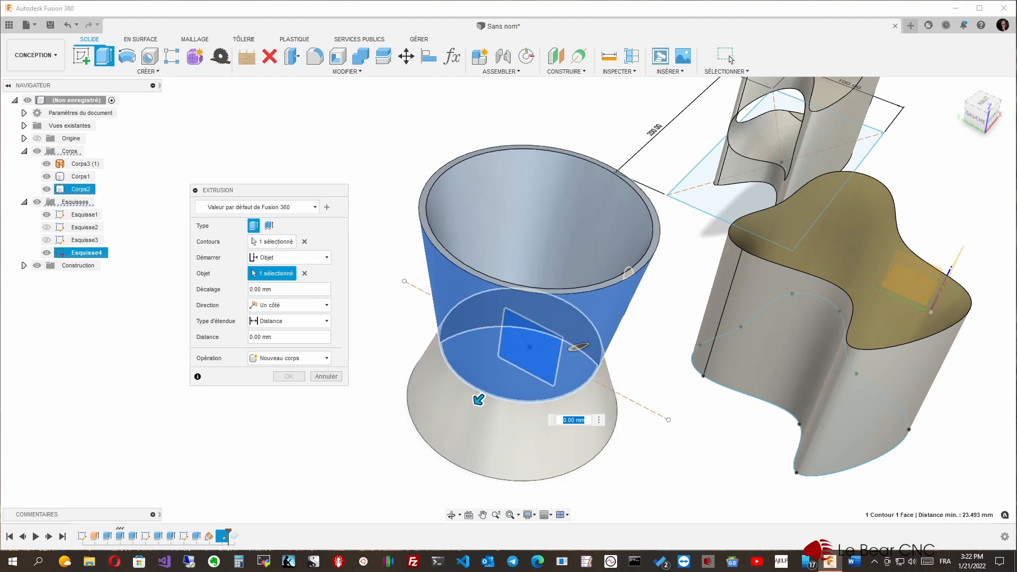
left_click(552, 392)
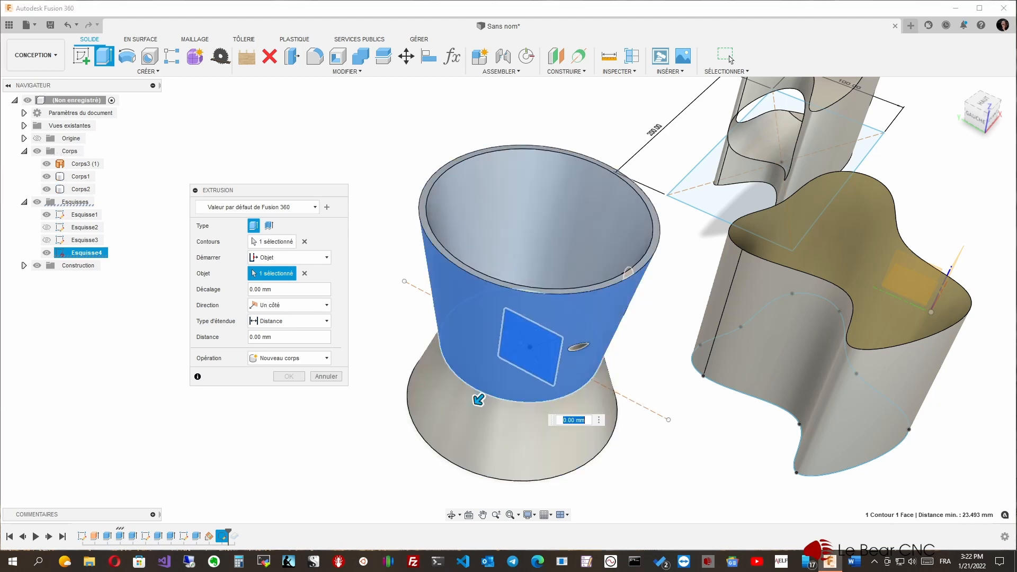
middle_click_drag(578, 347, 689, 265, "shift")
middle_click_drag(622, 347, 572, 462, "shift")
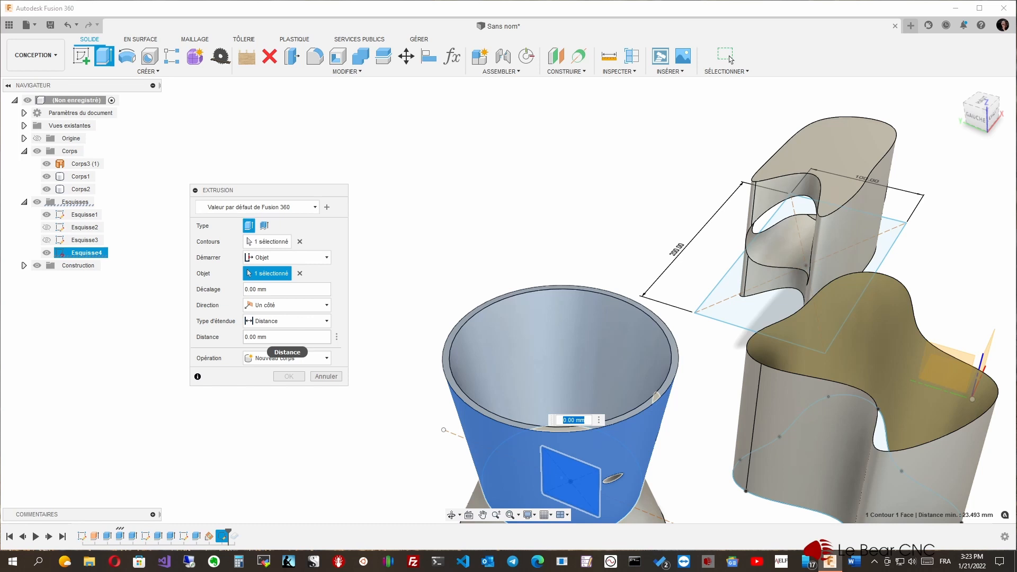
Set the extrusion distance to 80 mm, try the lower cone's outer face as the start object, and deselect it.
left_click(267, 337)
left_click_drag(263, 337, 245, 337)
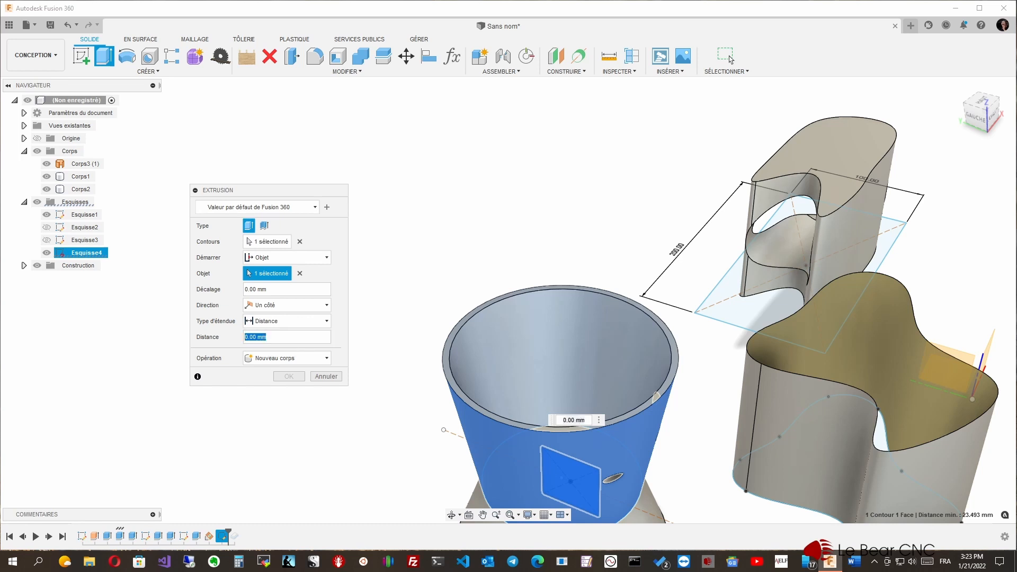
type("80")
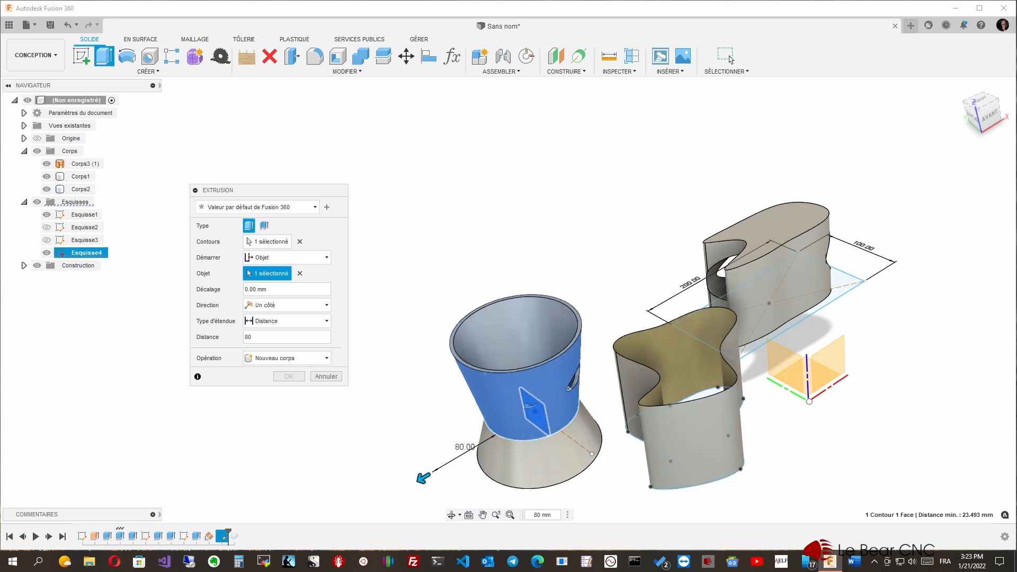
middle_click_drag(532, 468, 548, 456, "shift")
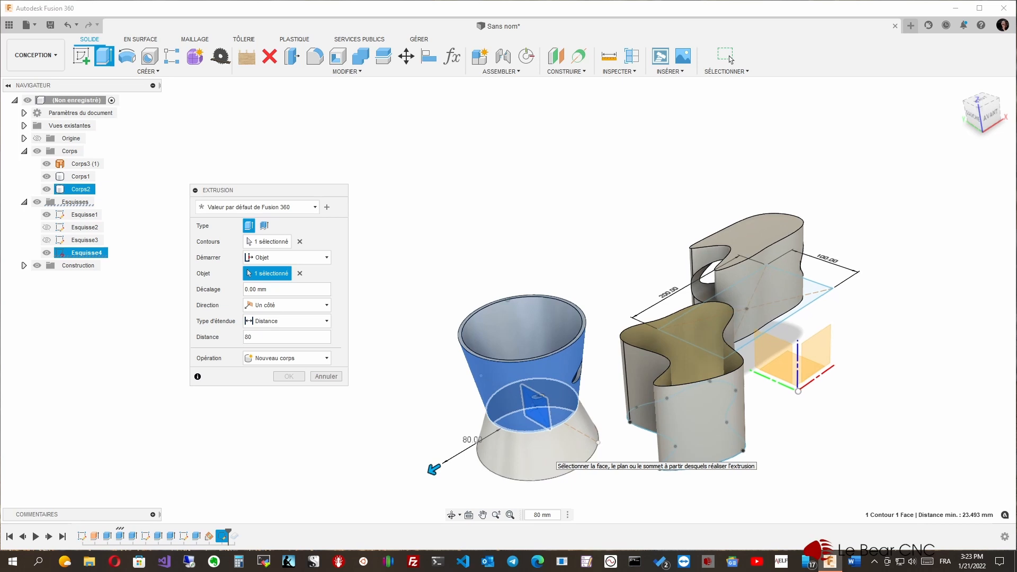
middle_click_drag(538, 396, 547, 391, "shift")
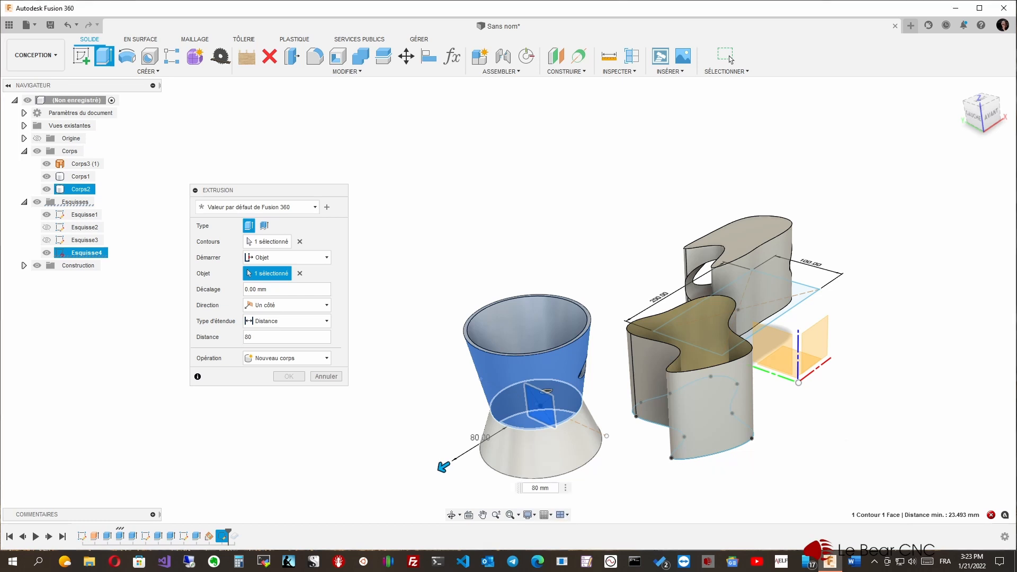
left_click(554, 455)
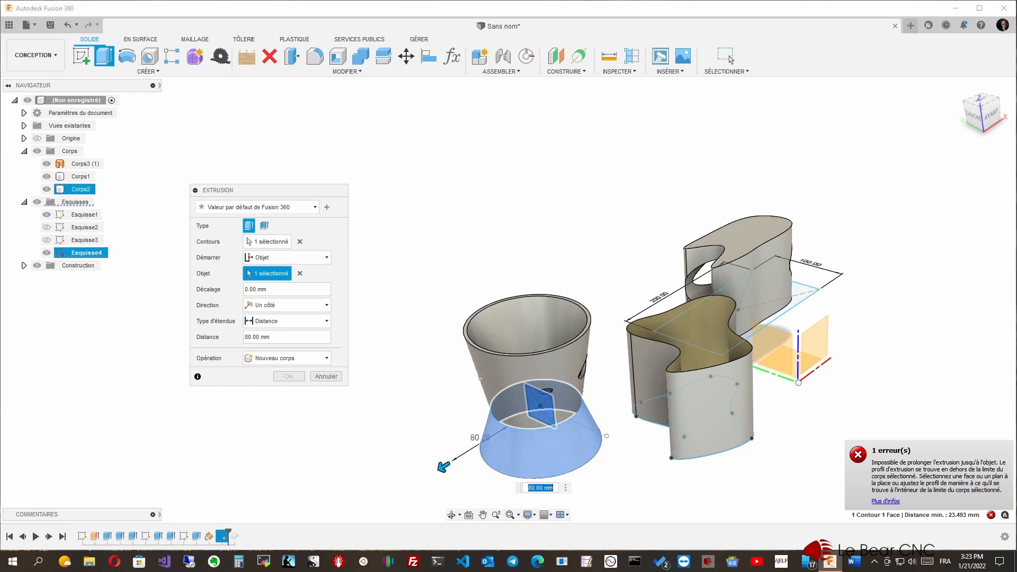
left_click(540, 458)
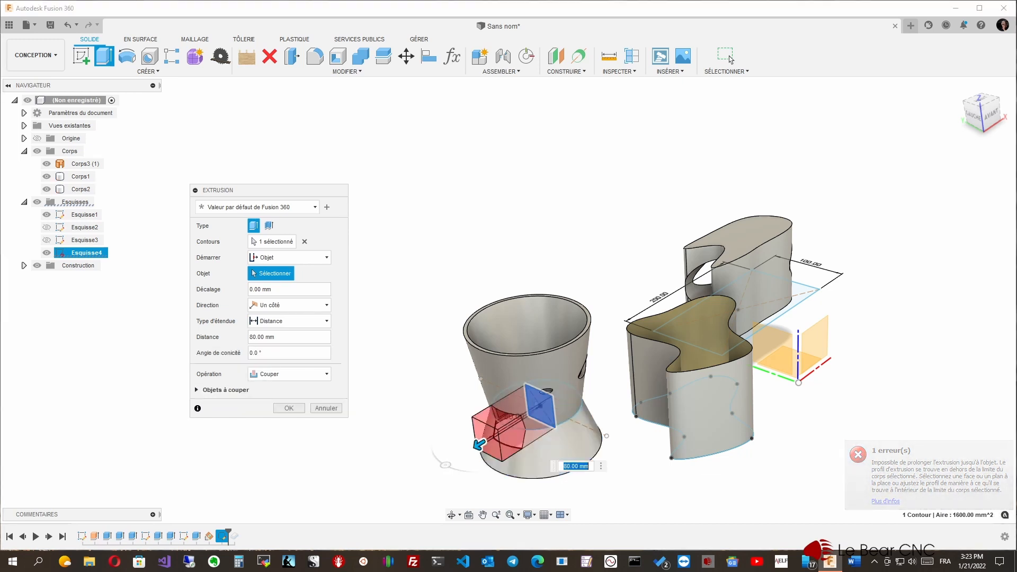
Set the 80 mm square extrusion's operation to a new body.
middle_click_drag(635, 360, 763, 345, "shift")
middle_click_drag(546, 352, 430, 360, "shift")
left_click(289, 375)
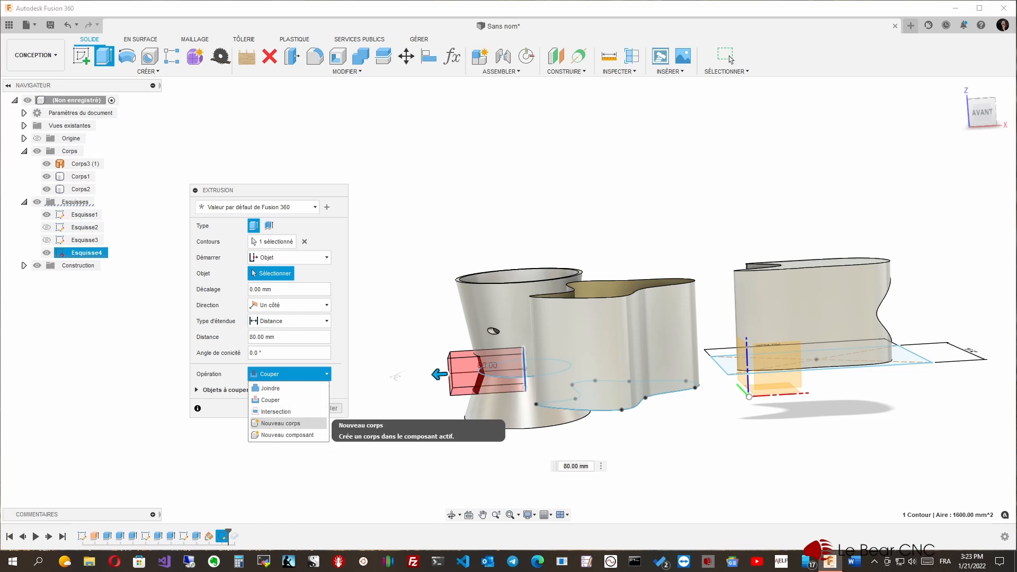
left_click(280, 423)
middle_click_drag(718, 344, 847, 347, "shift")
middle_click_drag(768, 346, 895, 349, "shift")
middle_click_drag(720, 345, 678, 424, "shift")
middle_click_drag(879, 422, 881, 436, "shift")
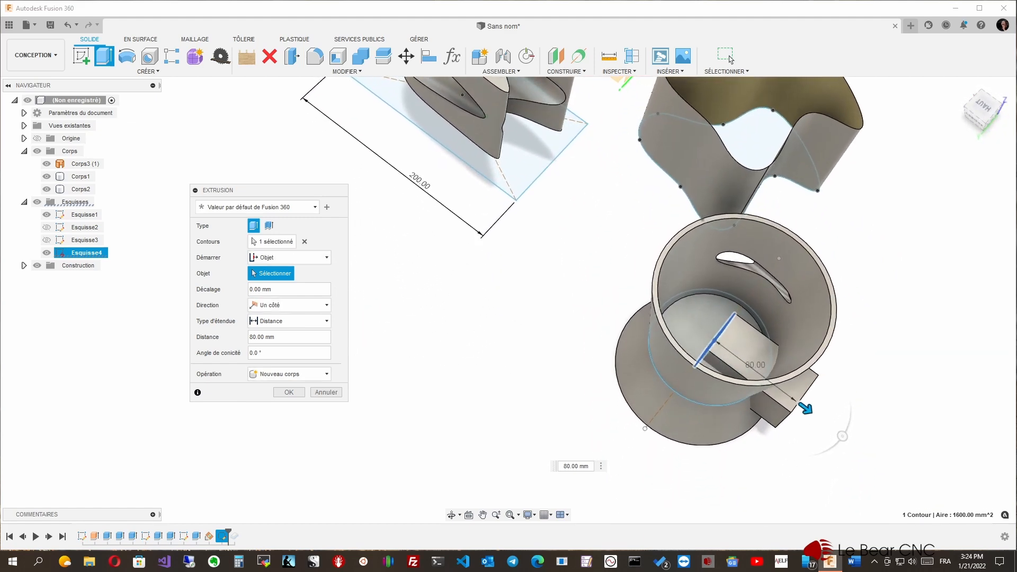
Try the lower cone's outer face again as the extrusion's start object and cancel the extrusion.
left_click(296, 258)
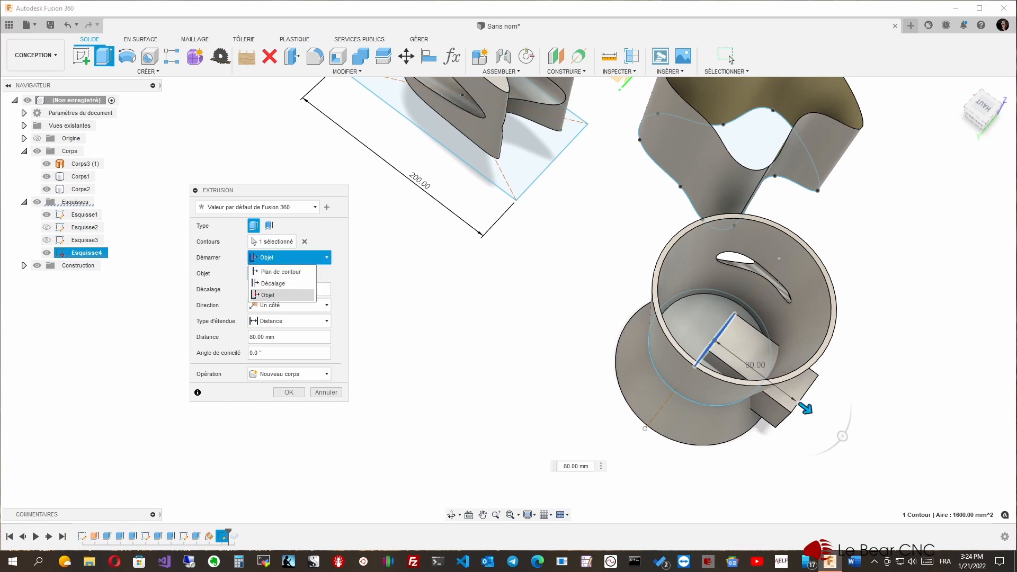
left_click(268, 295)
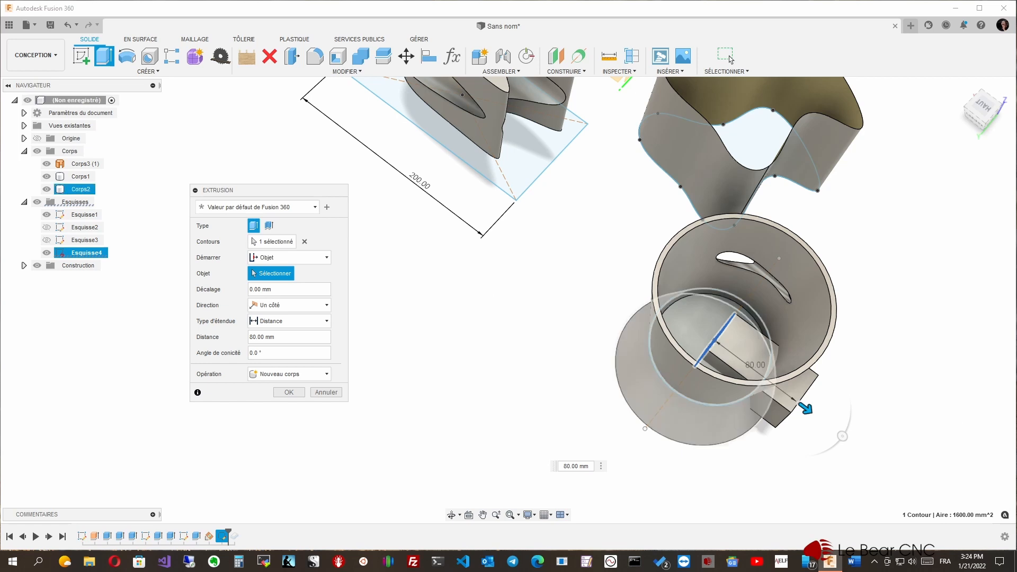
left_click(755, 416)
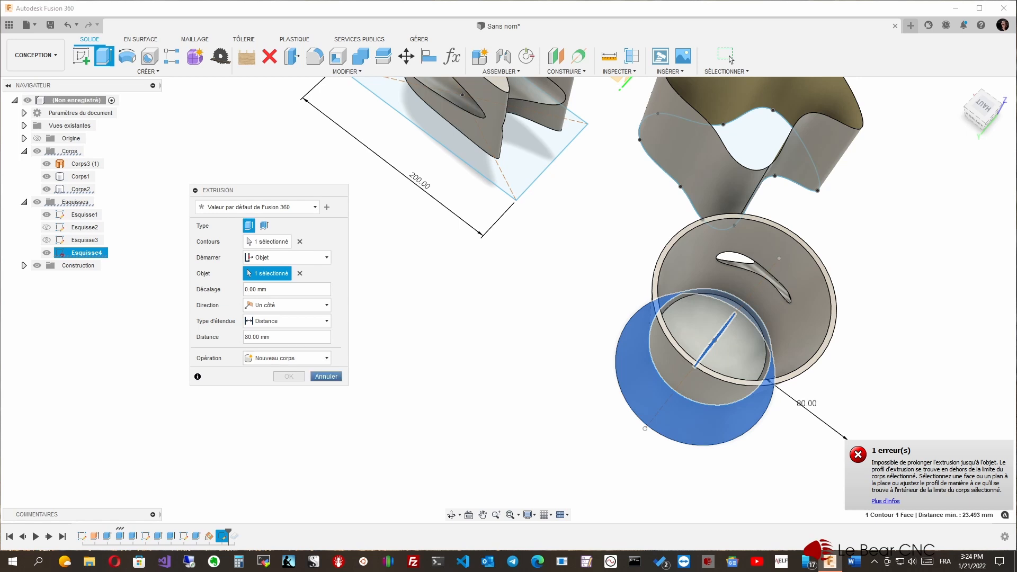
left_click(730, 58)
Reopen Esquisse4 with the 40 mm square for editing and hide all the bodies.
mouse_move(689, 371)
middle_mouse_down("shift")
mouse_move(551, 249)
mouse_move(547, 209)
mouse_move(552, 286)
mouse_move(546, 300)
mouse_move(521, 299)
mouse_move(543, 298)
middle_mouse_up("shift")
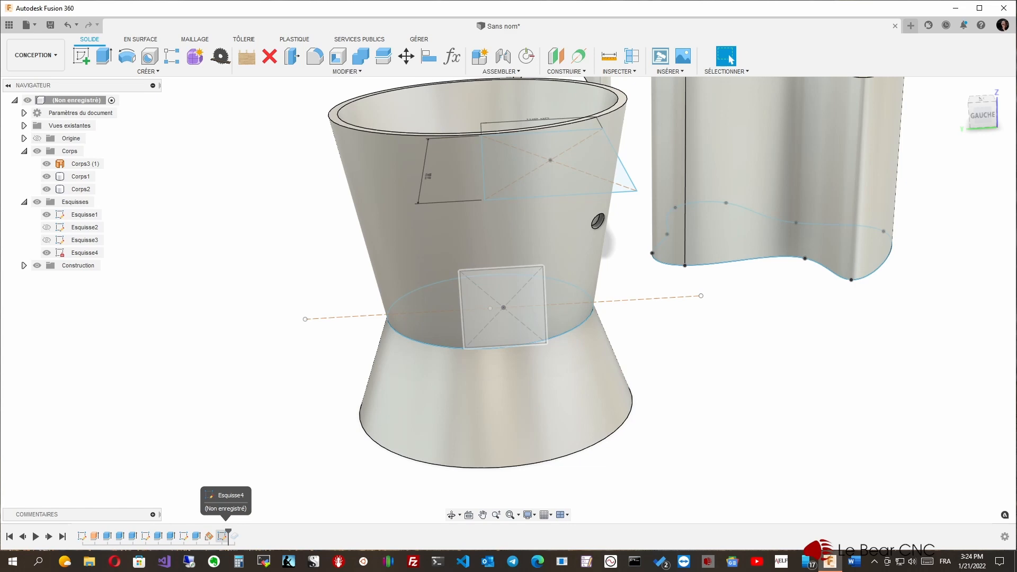
left_click(222, 536)
right_click(222, 536)
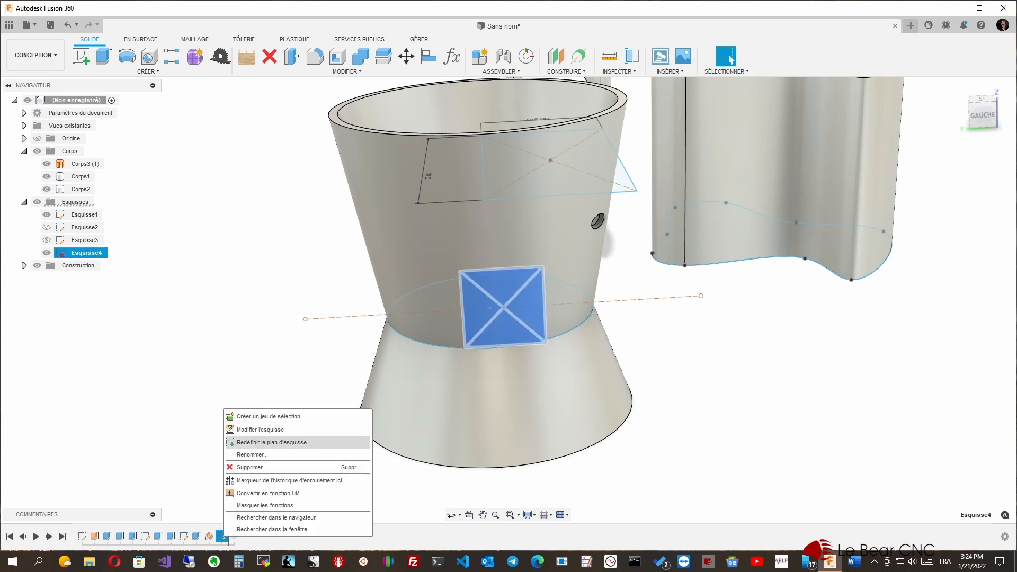
left_click(265, 429)
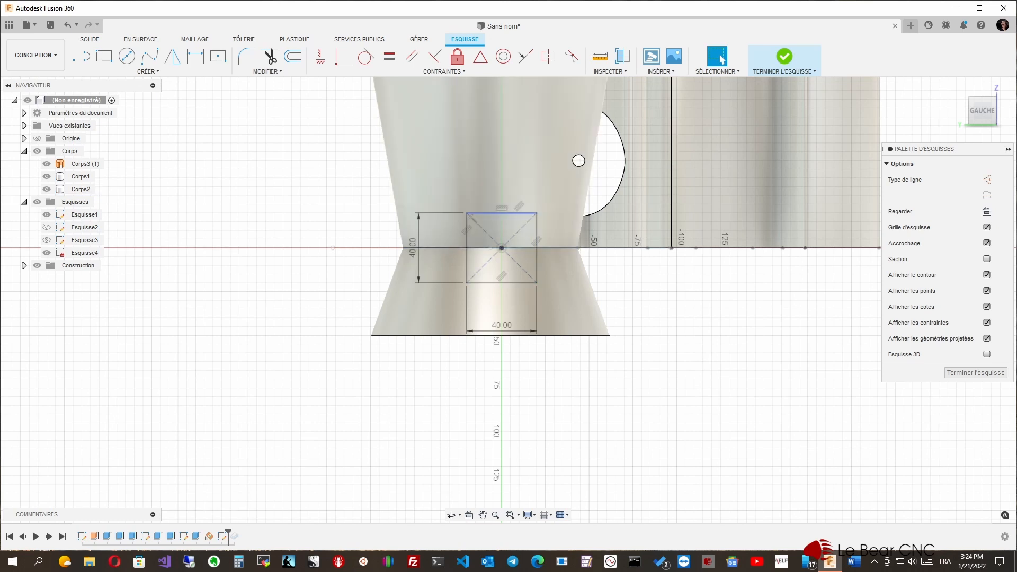
left_click(501, 213)
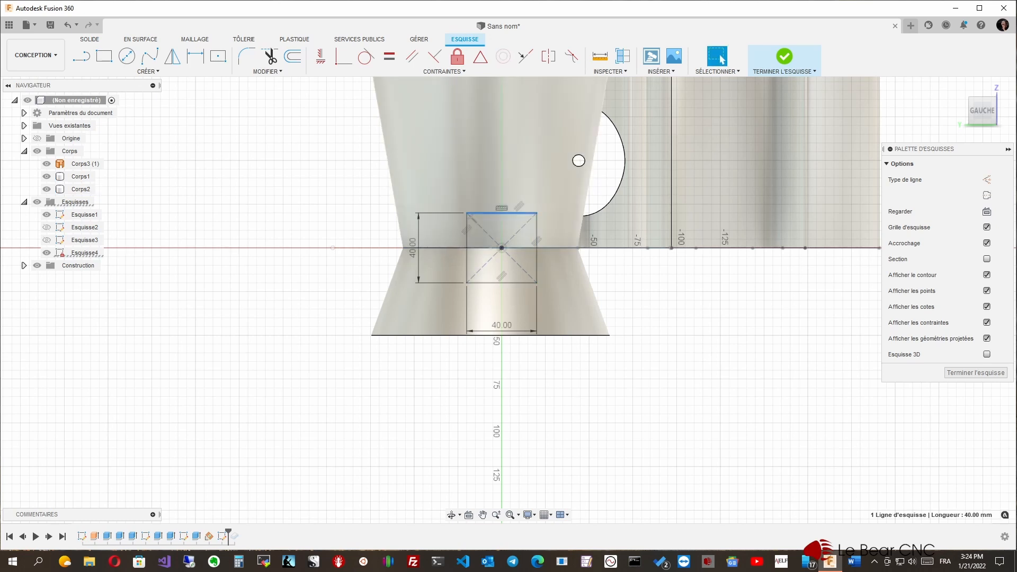
scroll(485, 300, "up", 2)
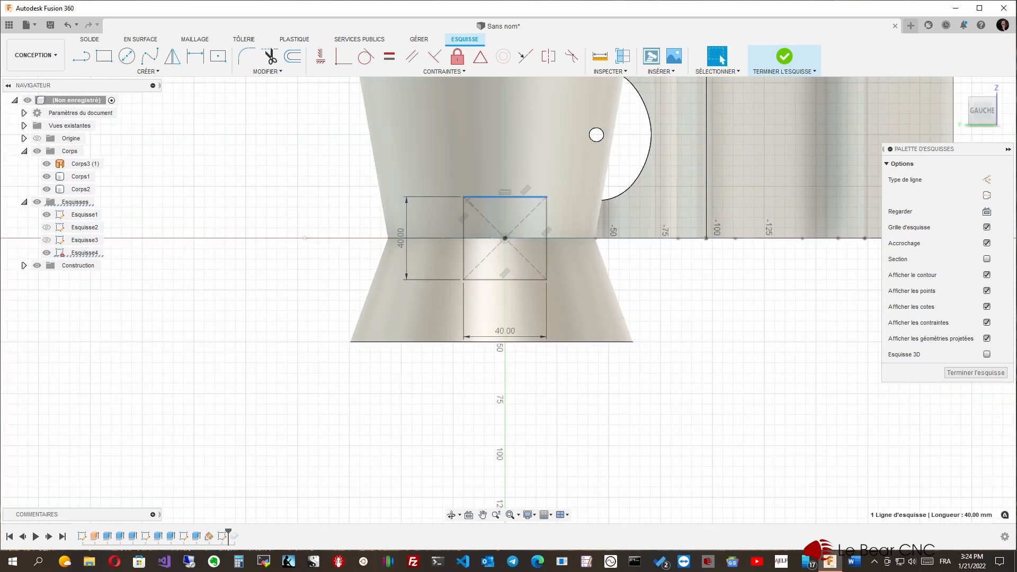
left_click(37, 151)
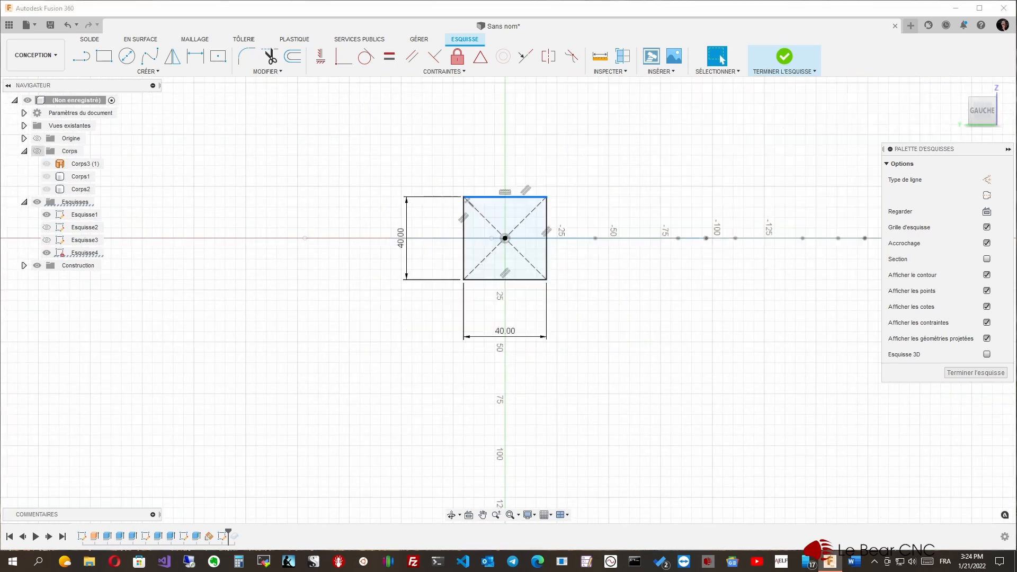
Try to move the whole square 5 mm upward with the Move/Copy command.
scroll(487, 234, "up", 3)
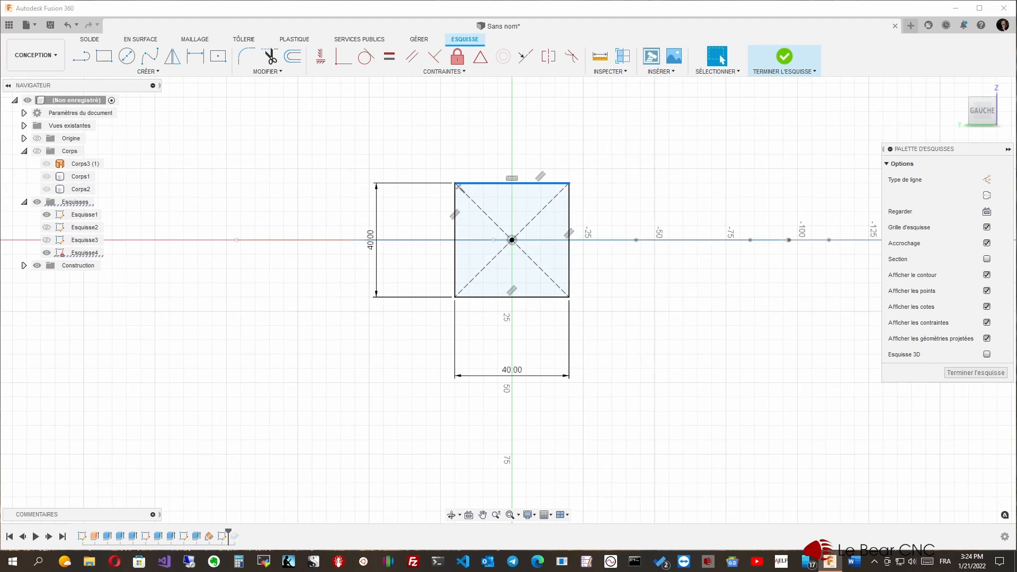
mouse_move(431, 170)
left_mouse_down()
mouse_move(643, 268)
mouse_move(609, 314)
left_mouse_up()
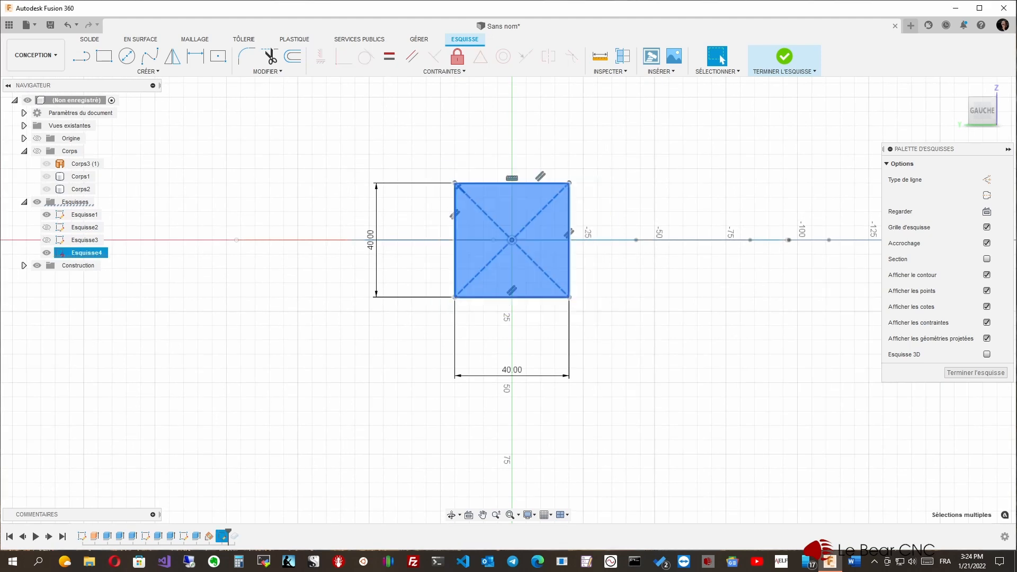
right_click(550, 298)
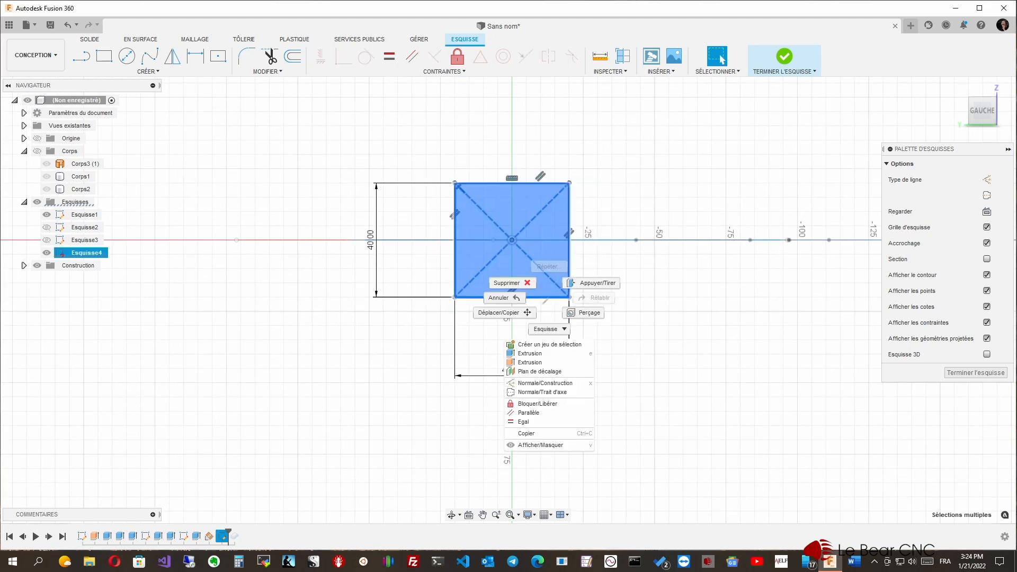
left_click(501, 313)
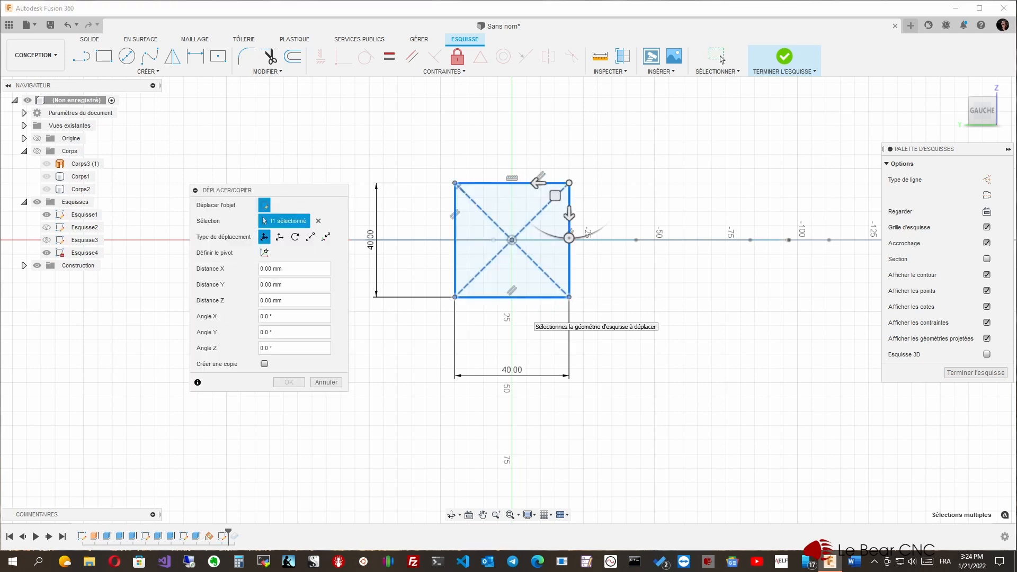
left_click(569, 214)
left_click_drag(569, 214, 569, 199)
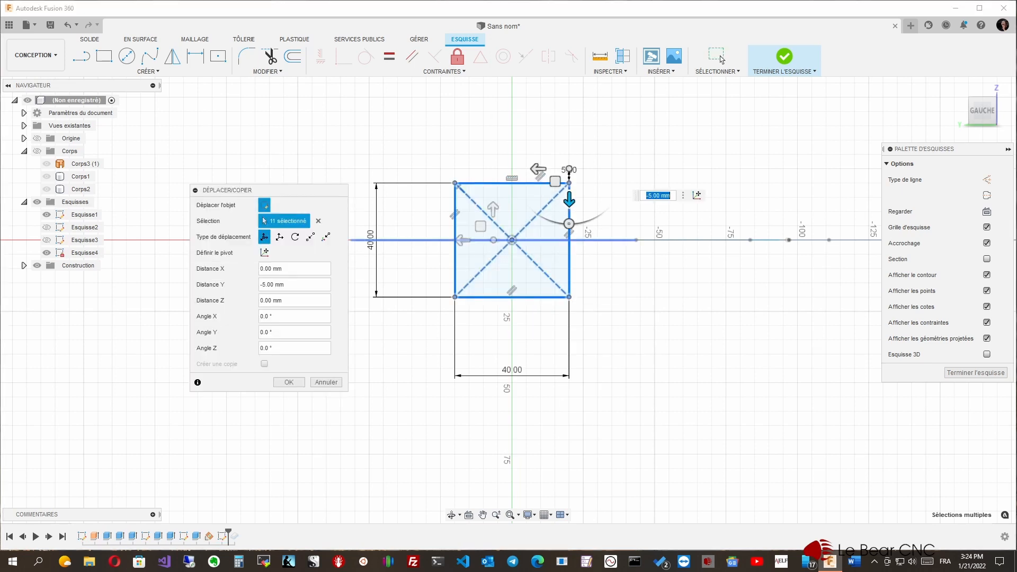
left_click(512, 240)
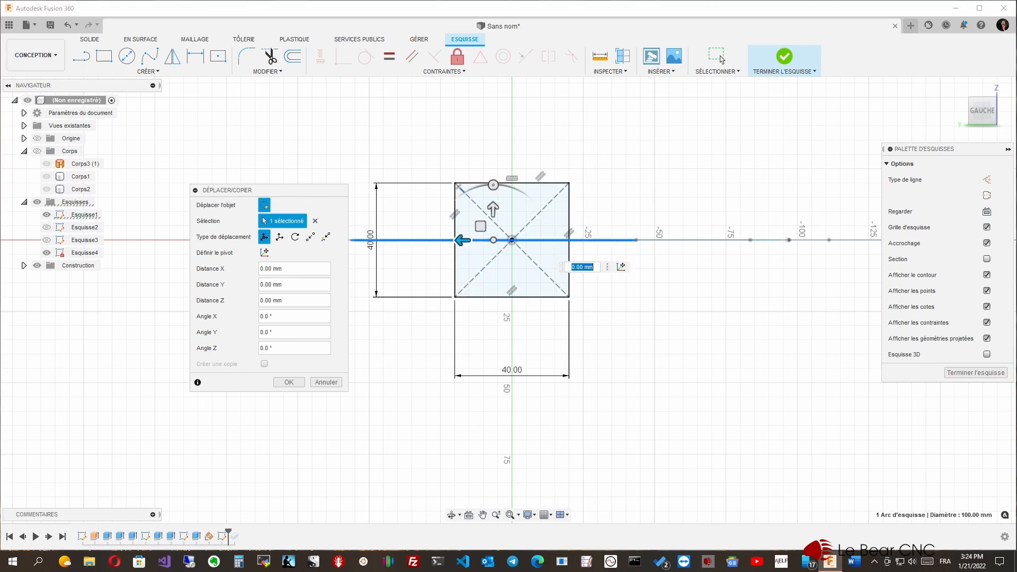
key("Escape")
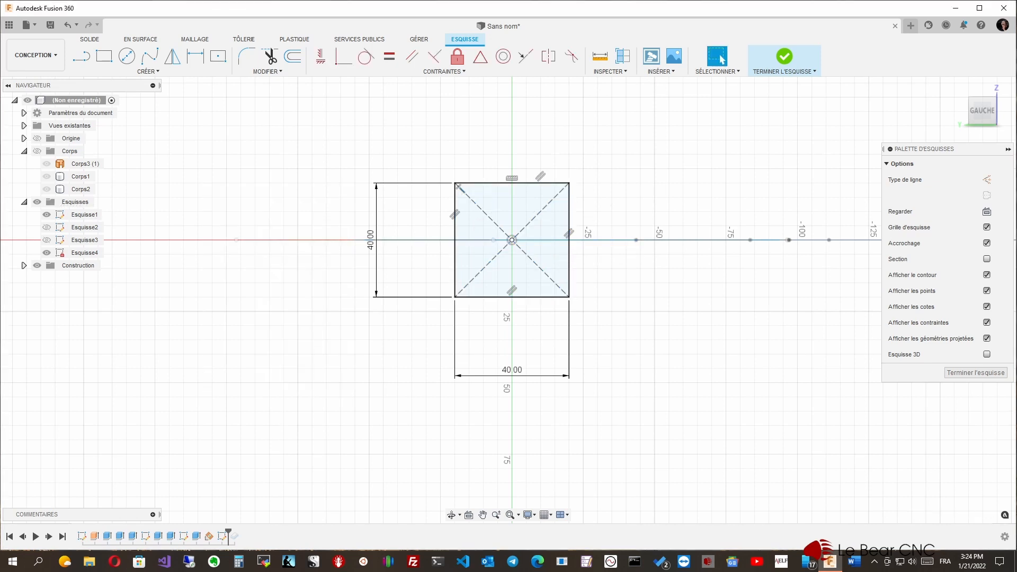
Delete the coincidence constraint that ties the square's centre to the origin and move the square up above the horizontal axis.
left_click(541, 232)
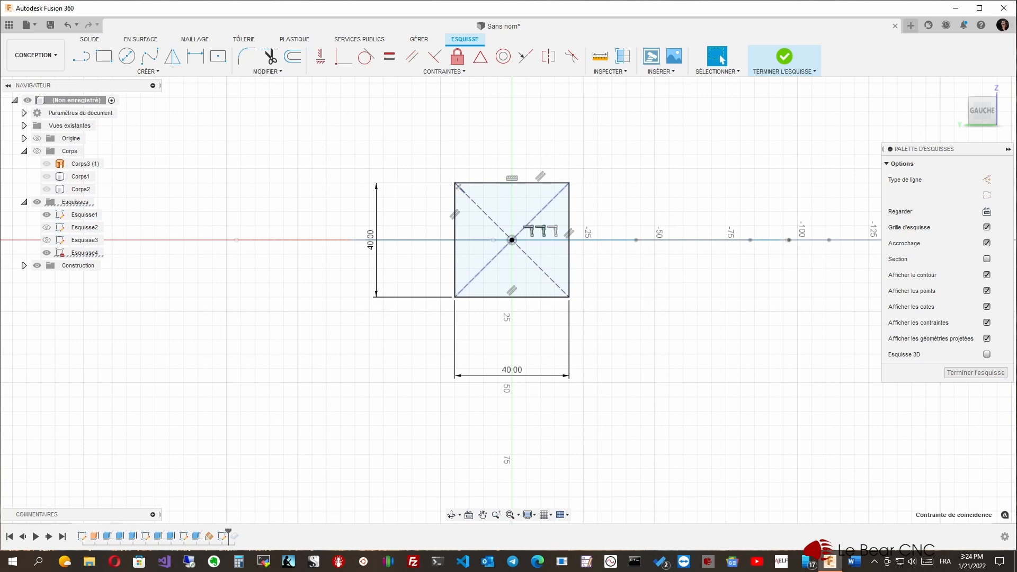
left_click(541, 231, "ctrl")
key("Delete")
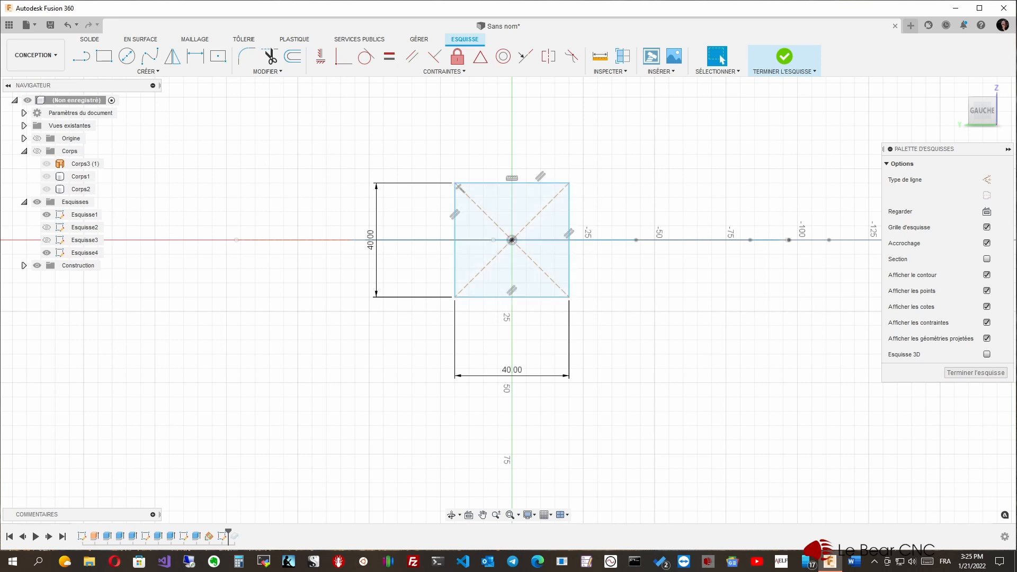
left_click_drag(512, 183, 513, 111)
left_click(720, 58)
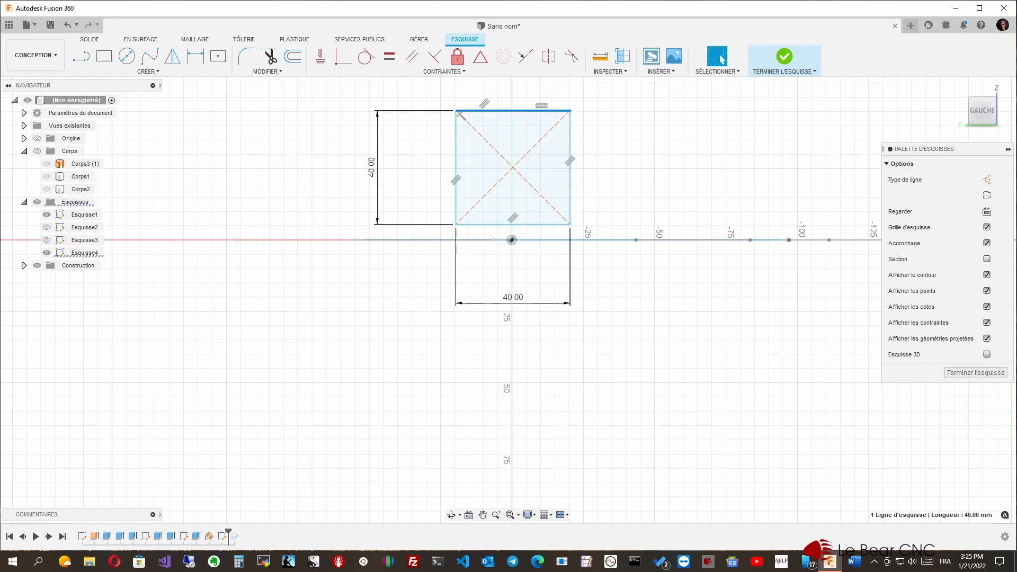
Draw a vertical line about 56 mm long from the origin up through the square and convert it to construction geometry.
scroll(477, 167, "up", 3)
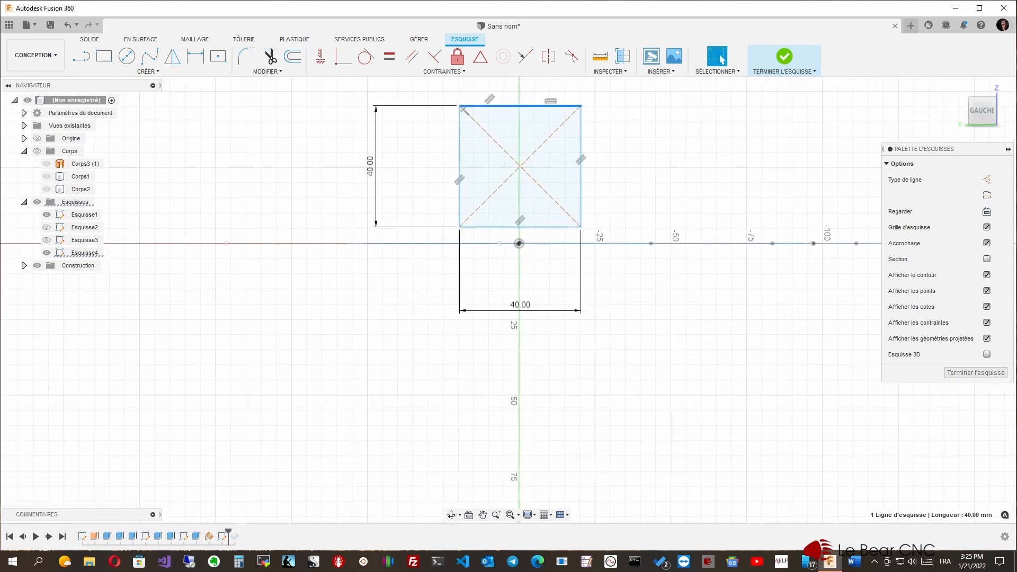
scroll(526, 188, "up", 1)
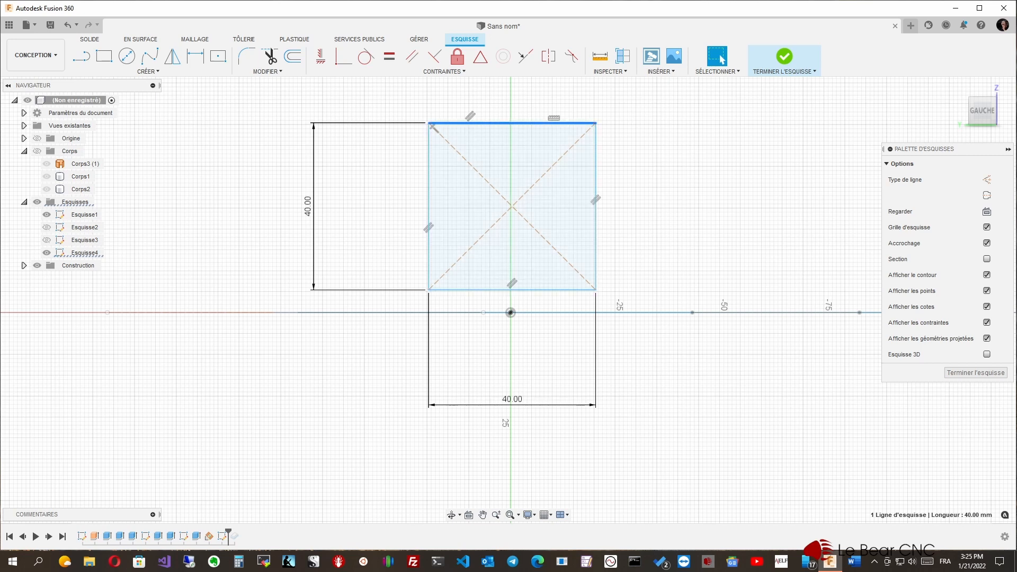
key("l")
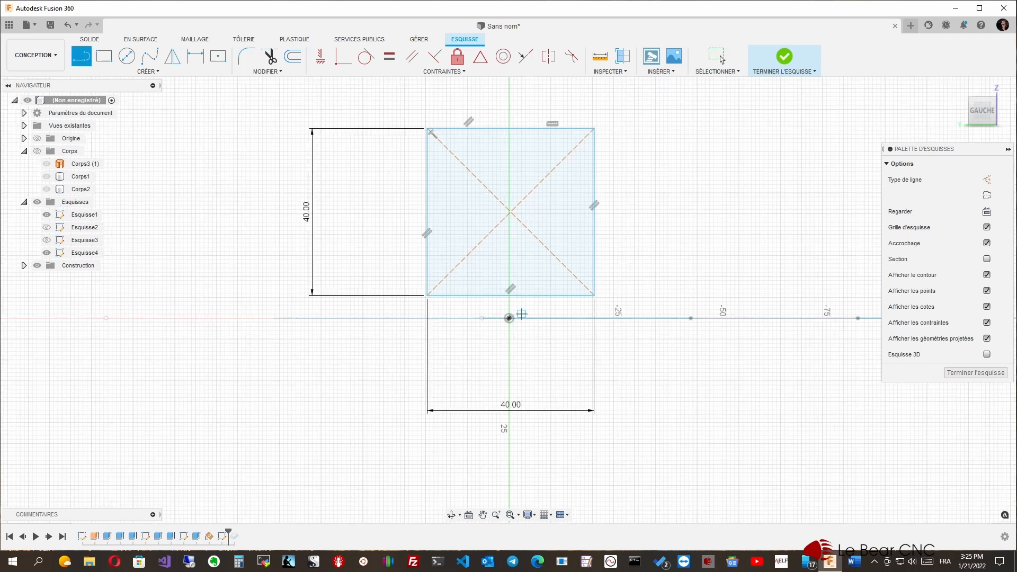
left_click(509, 318)
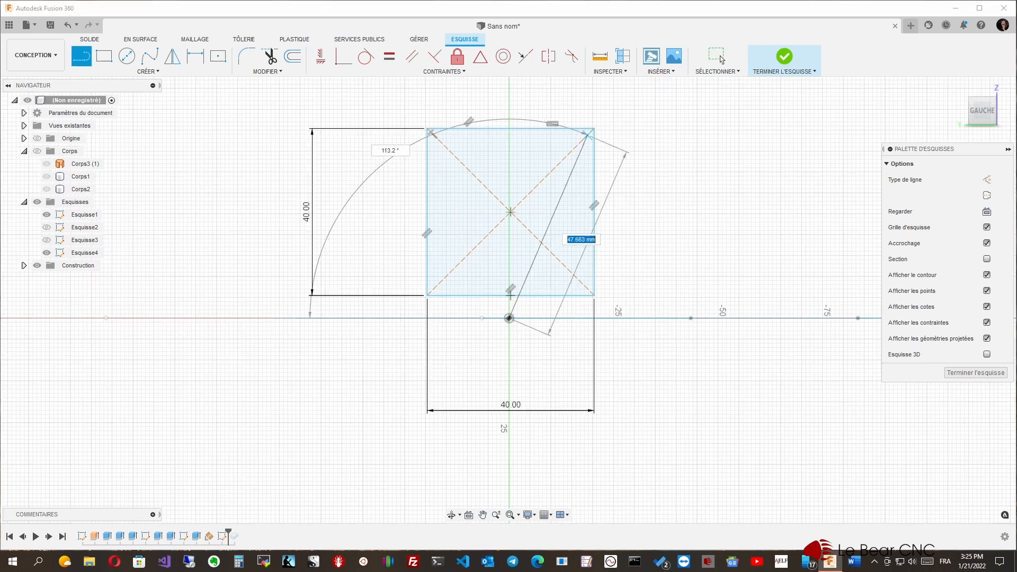
middle_click_drag(510, 105, 569, 286)
scroll(568, 282, "up", 1)
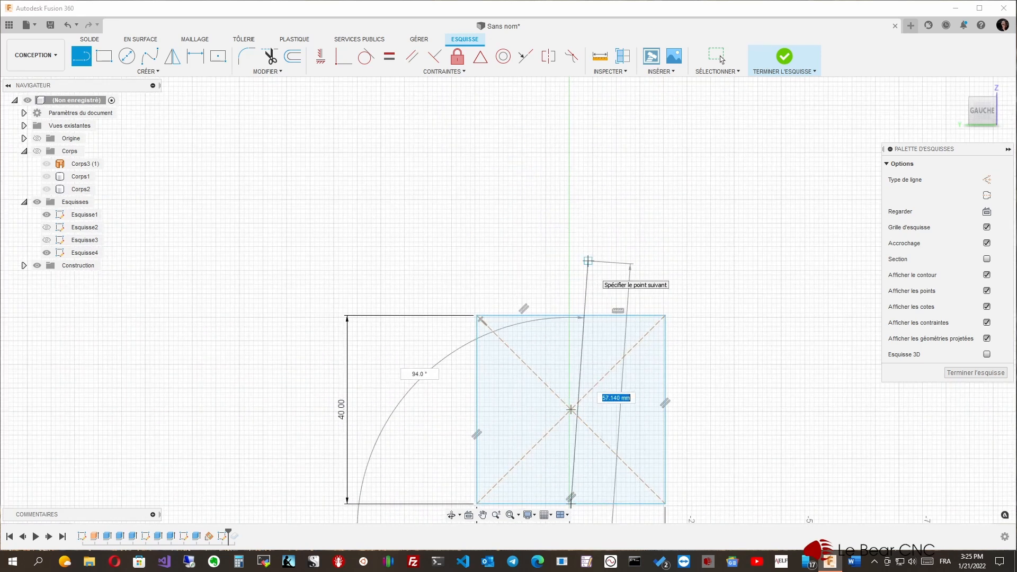
left_click(569, 266)
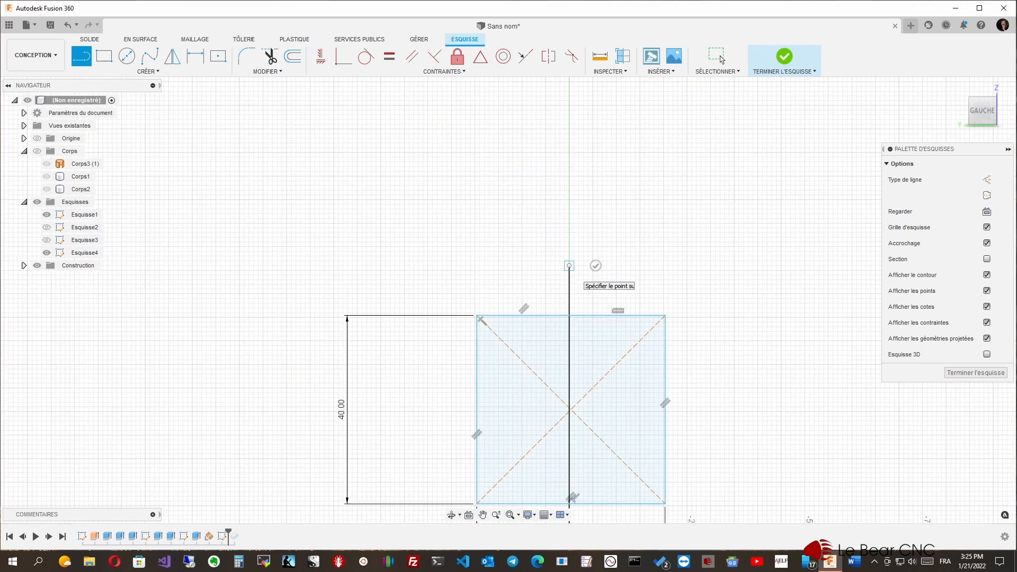
left_click(721, 59)
left_click(569, 291)
key("x")
middle_click_drag(551, 435, 509, 295)
scroll(508, 295, "up", 4)
scroll(508, 293, "up", 1)
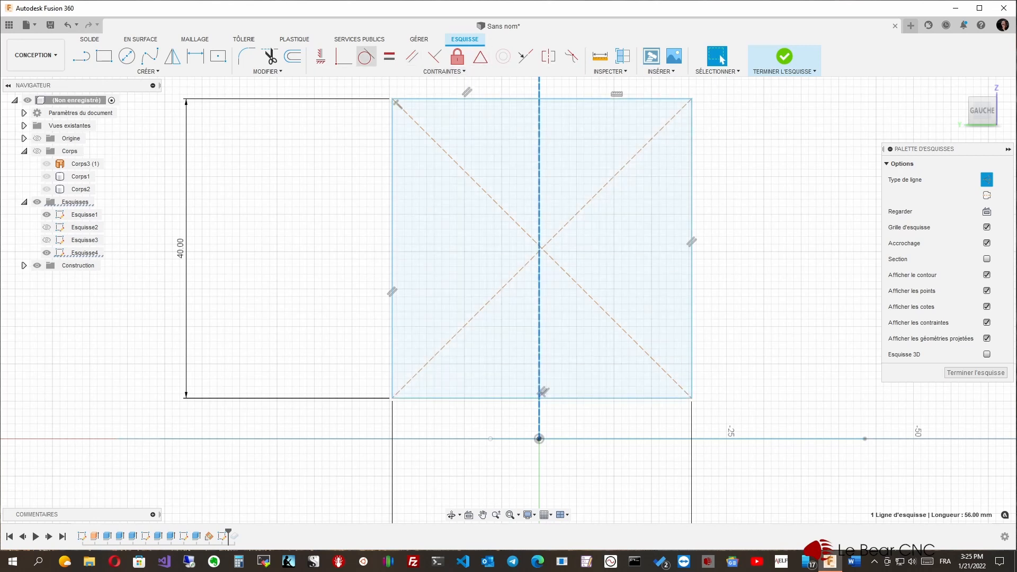
left_click(344, 56)
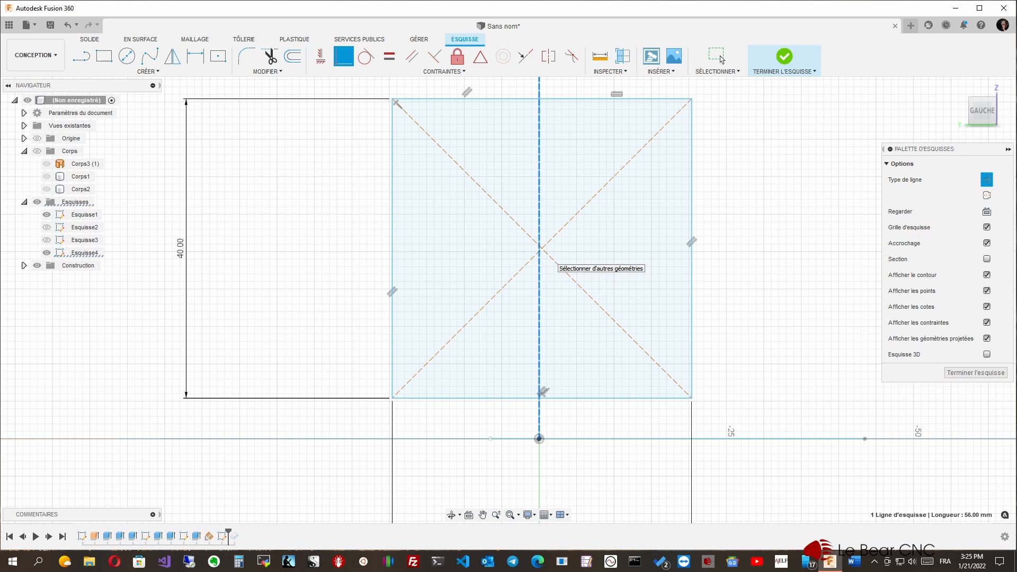
key("Escape")
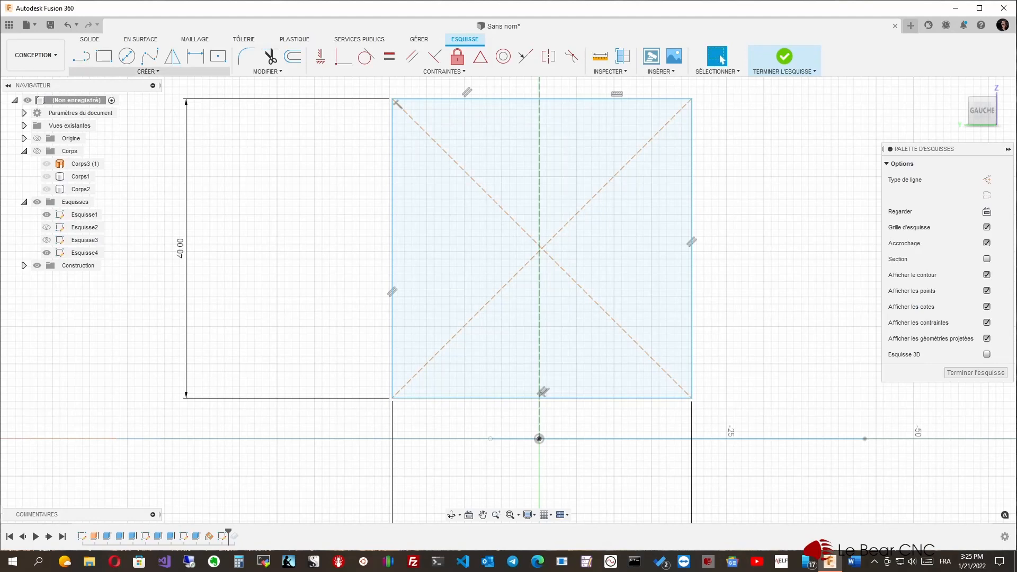
Place a sketch point at the centre of the square, where its two diagonals cross.
left_click(149, 71)
left_click(88, 188)
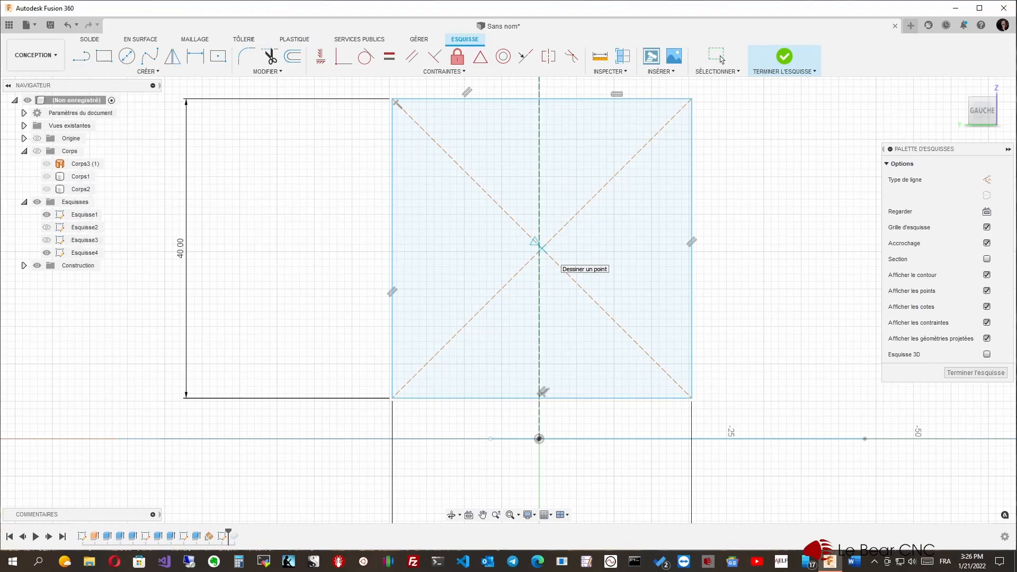
scroll(542, 248, "up", 6)
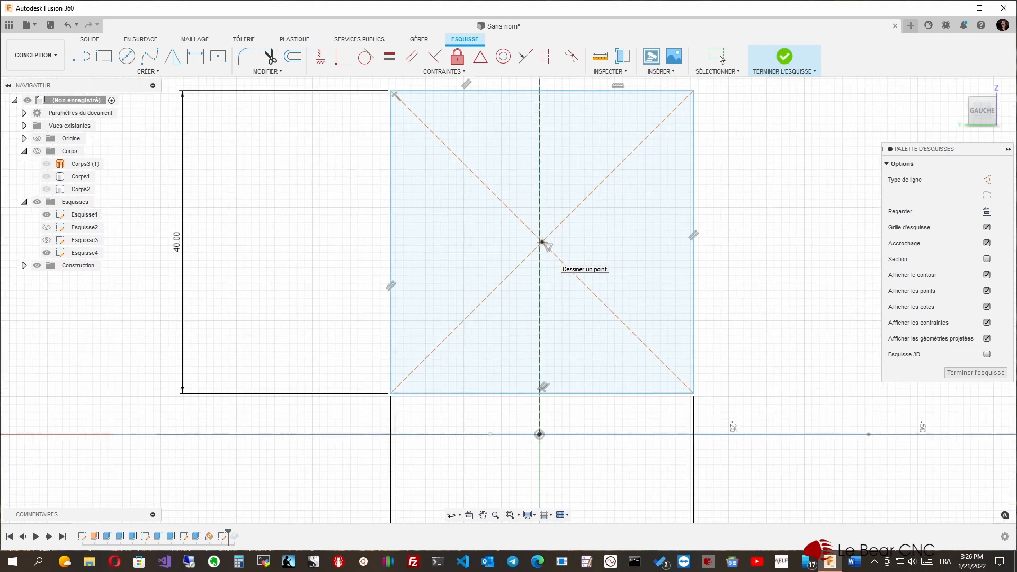
scroll(597, 223, "up", 2)
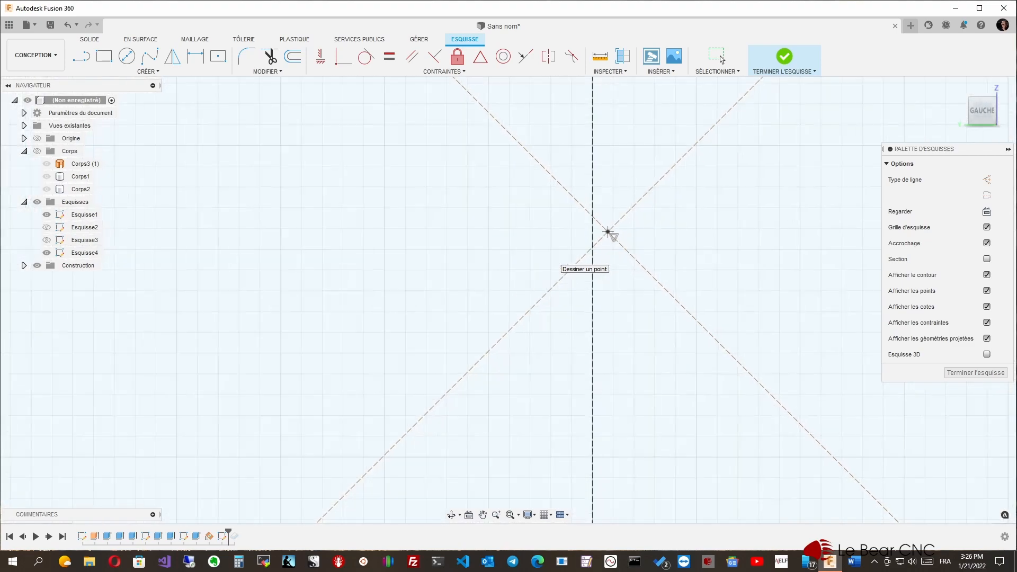
left_click(598, 223)
key("Escape")
Apply a coincident constraint between the square's centre point and the vertical construction line.
key("c")
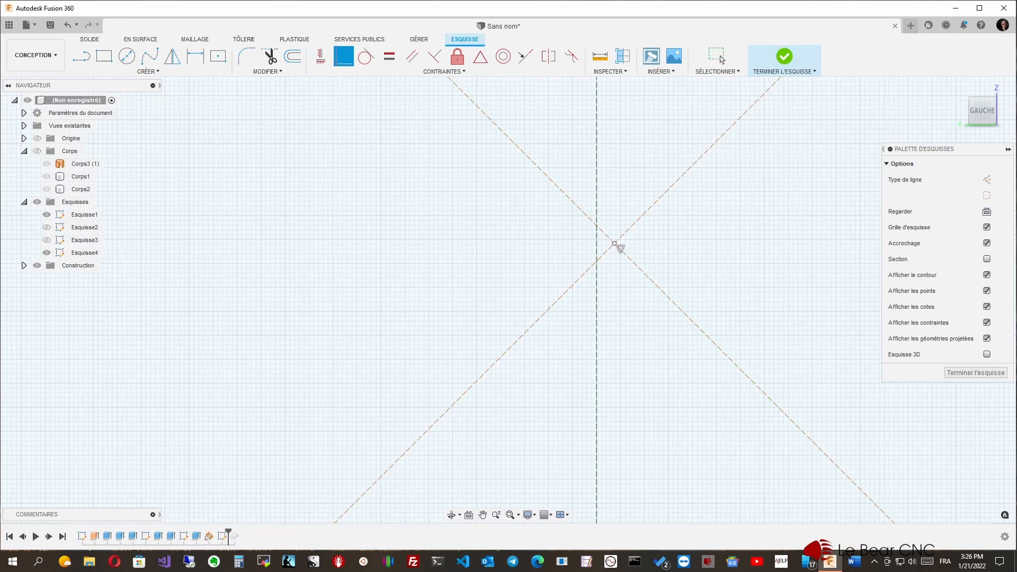
left_click(615, 244)
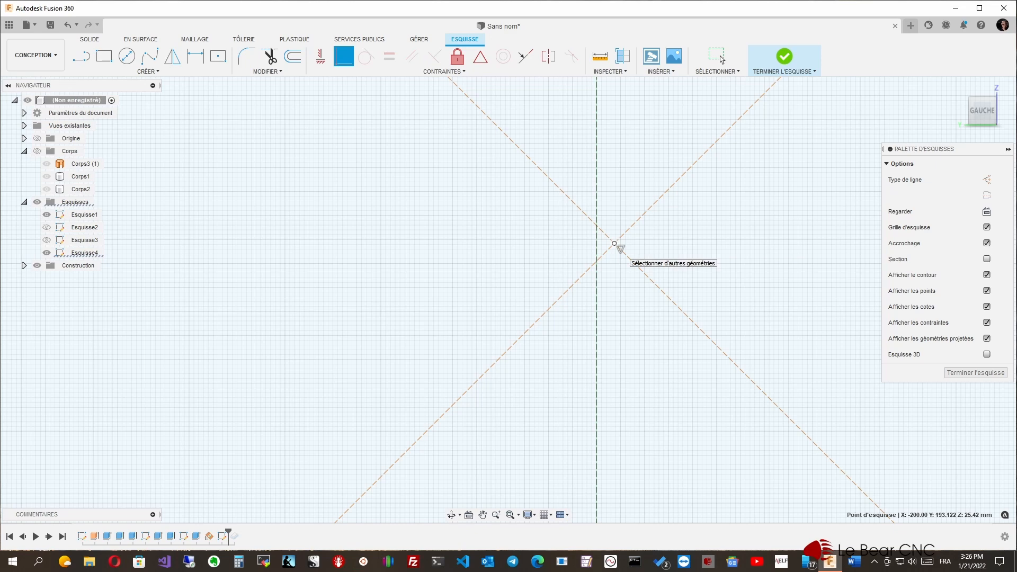
left_click(597, 246)
scroll(597, 246, "down", 5)
scroll(511, 301, "down", 1)
middle_click_drag(511, 301, 534, 362)
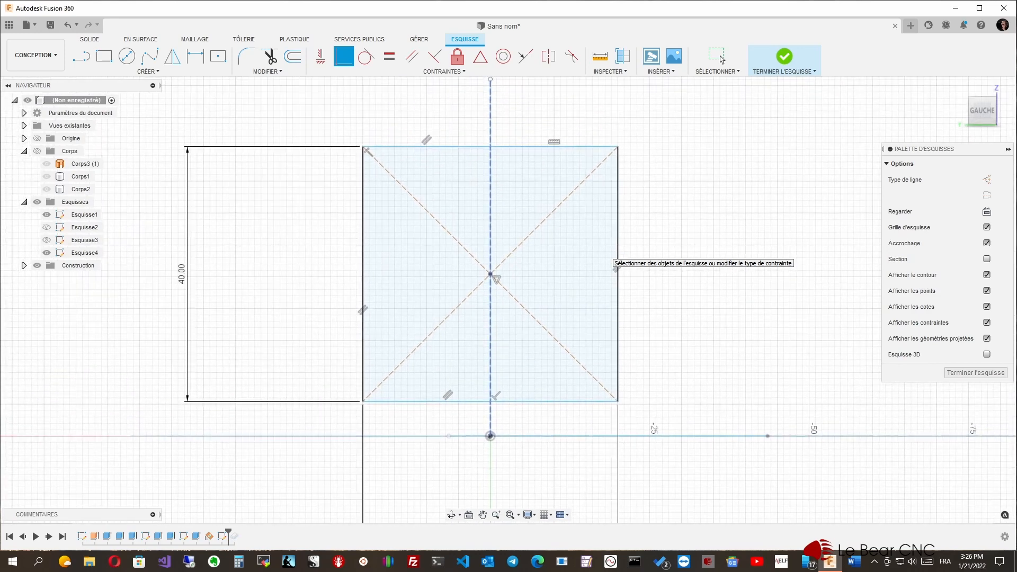
key("Escape")
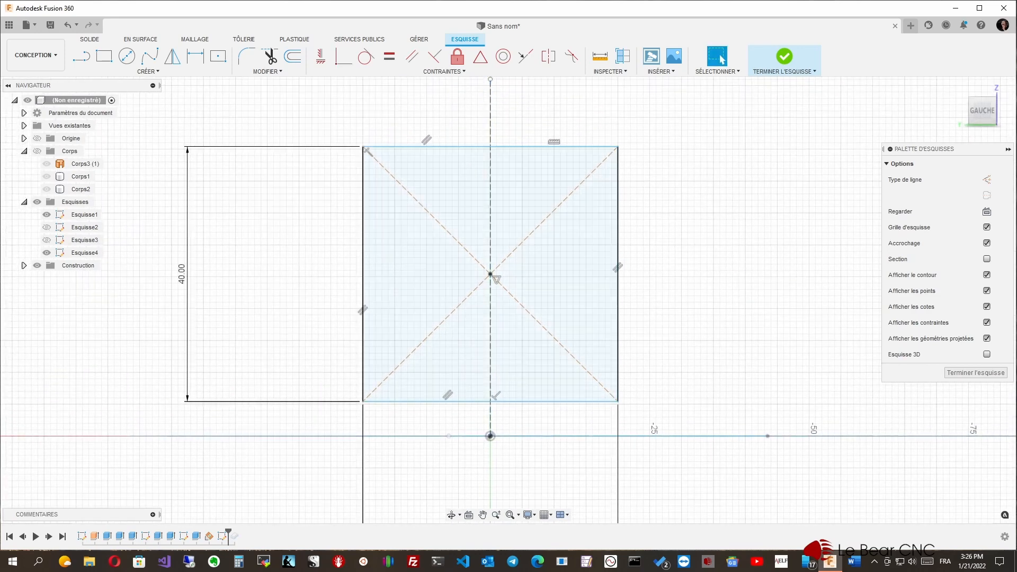
left_click(543, 327)
key("Escape")
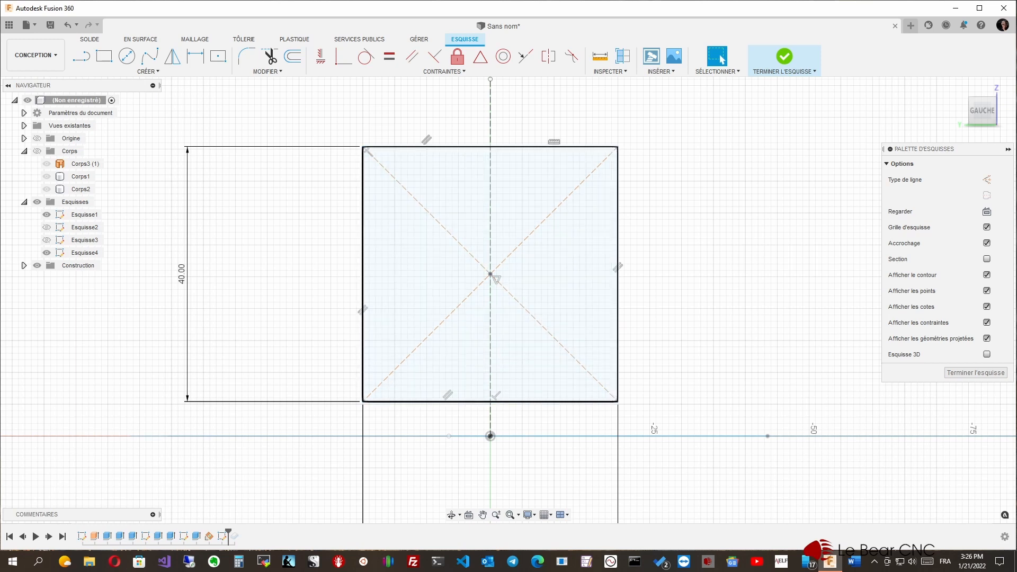
Dimension the distance between the square's lower edge and the horizontal line through the origin as 5.5 mm.
key("d")
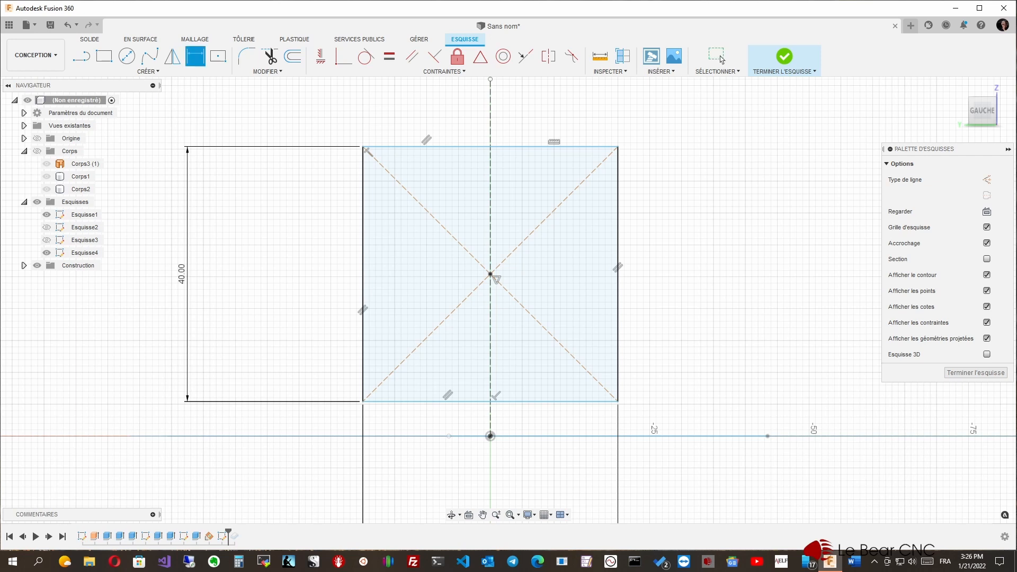
left_click(573, 402)
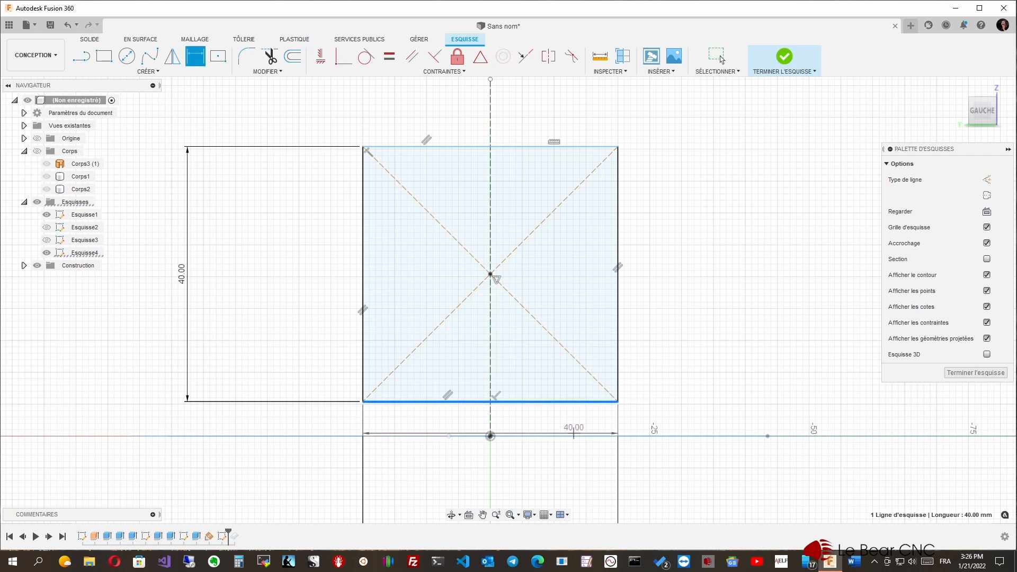
left_click(578, 436)
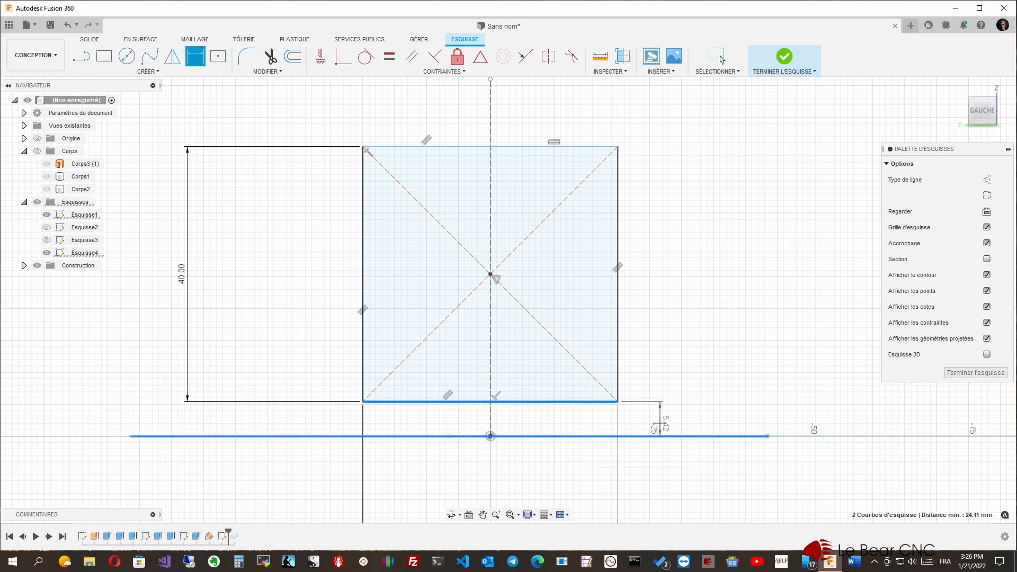
left_click(661, 421)
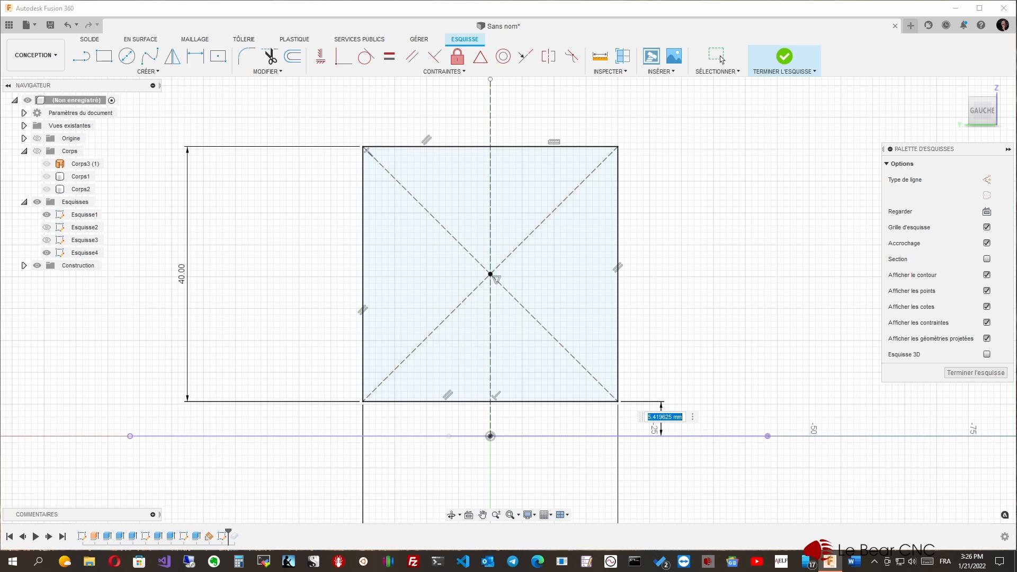
type("5.5")
key("Return")
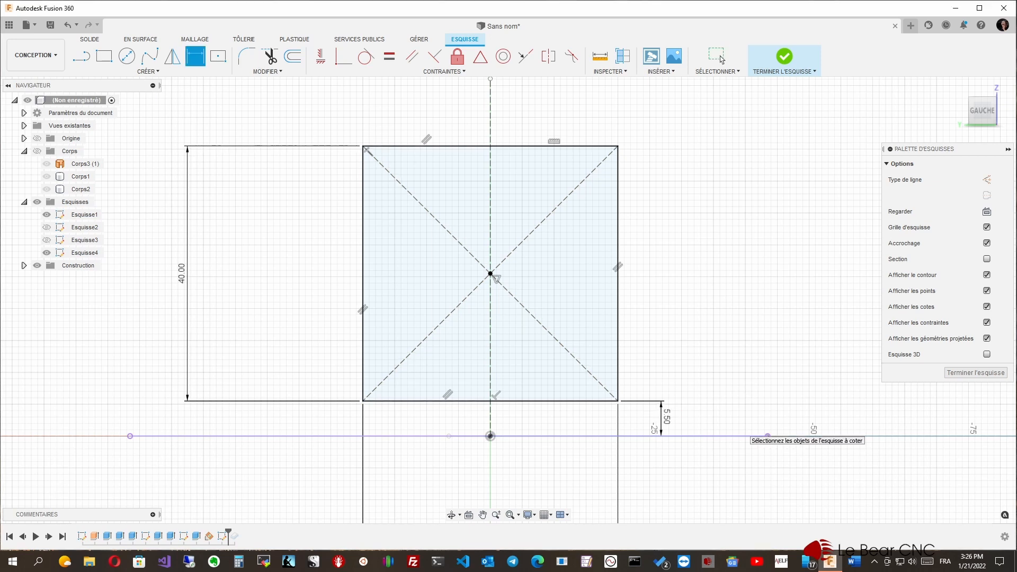
Finish the sketch and make all the bodies visible again.
scroll(826, 404, "down", 3)
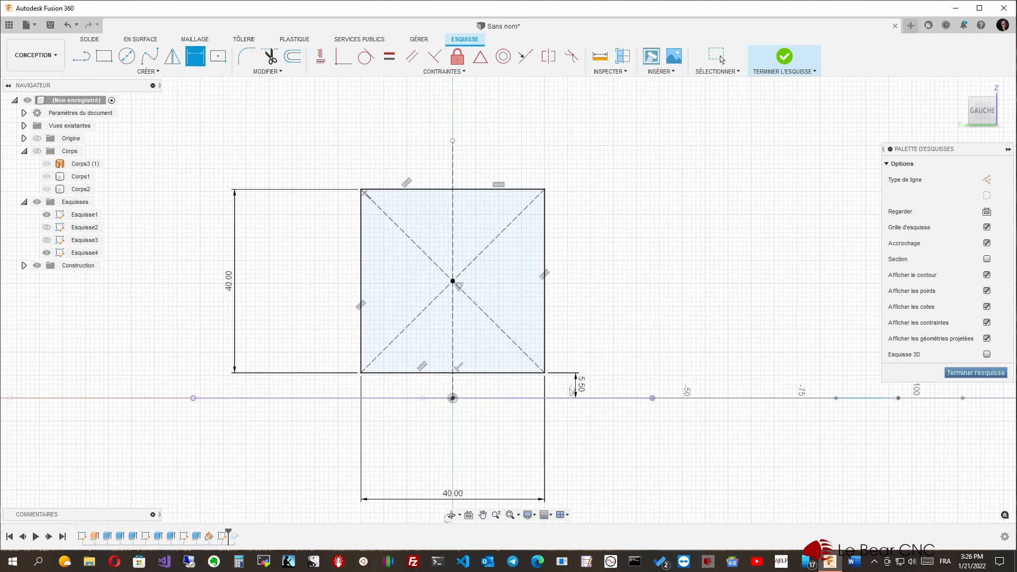
left_click(976, 372)
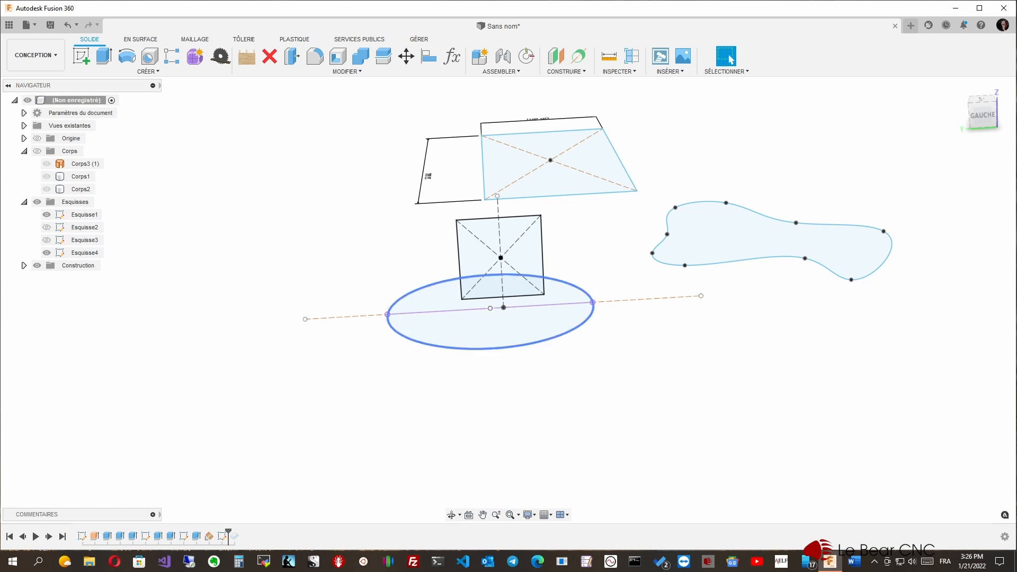
left_click(37, 151)
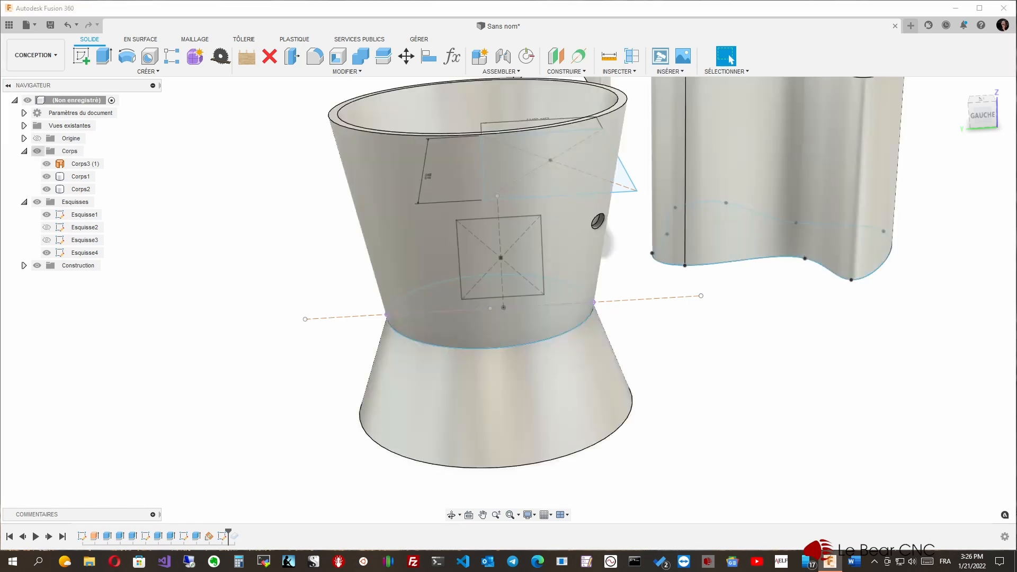
middle_click_drag(509, 297, 416, 297, "shift")
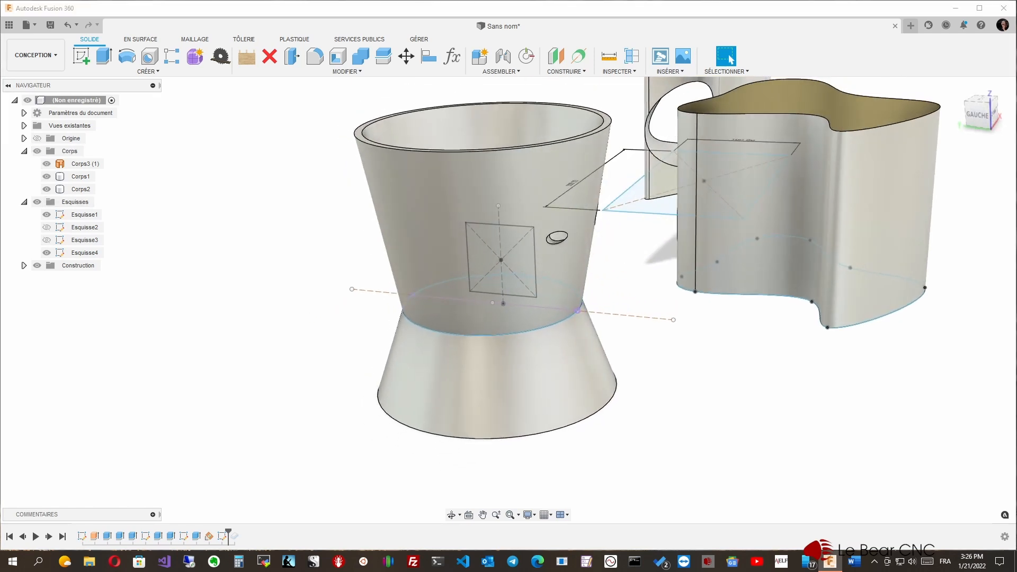
mouse_move(509, 297)
middle_mouse_down("shift")
mouse_move(495, 360)
mouse_move(498, 239)
mouse_move(522, 300)
mouse_move(556, 304)
mouse_move(503, 339)
mouse_move(495, 398)
middle_mouse_up("shift")
left_click(81, 189)
key("Escape")
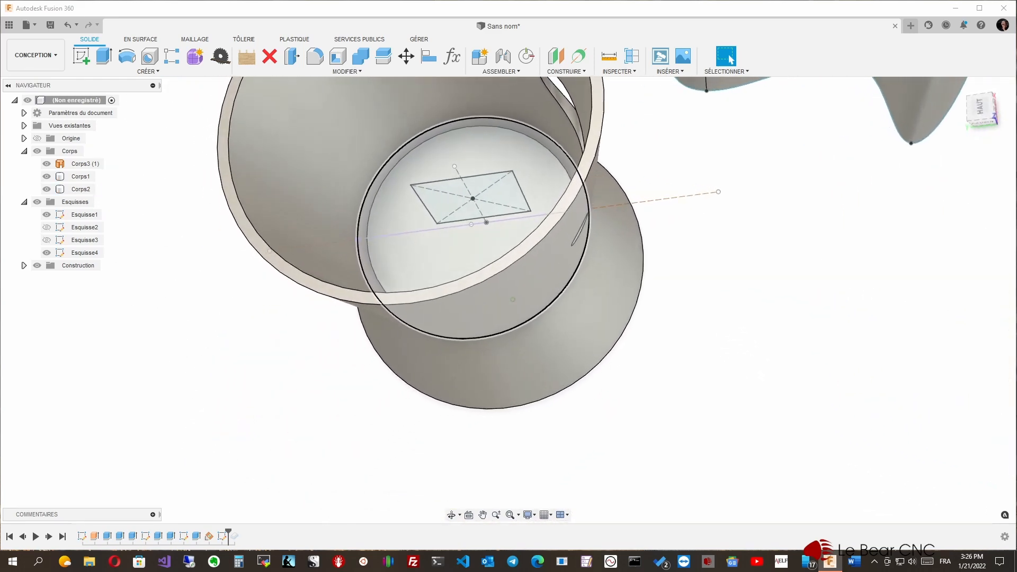
Extrude the square 80 mm as a join, with the start set to Objet on the upper body's outer conical face.
left_click(477, 204)
right_click(498, 207)
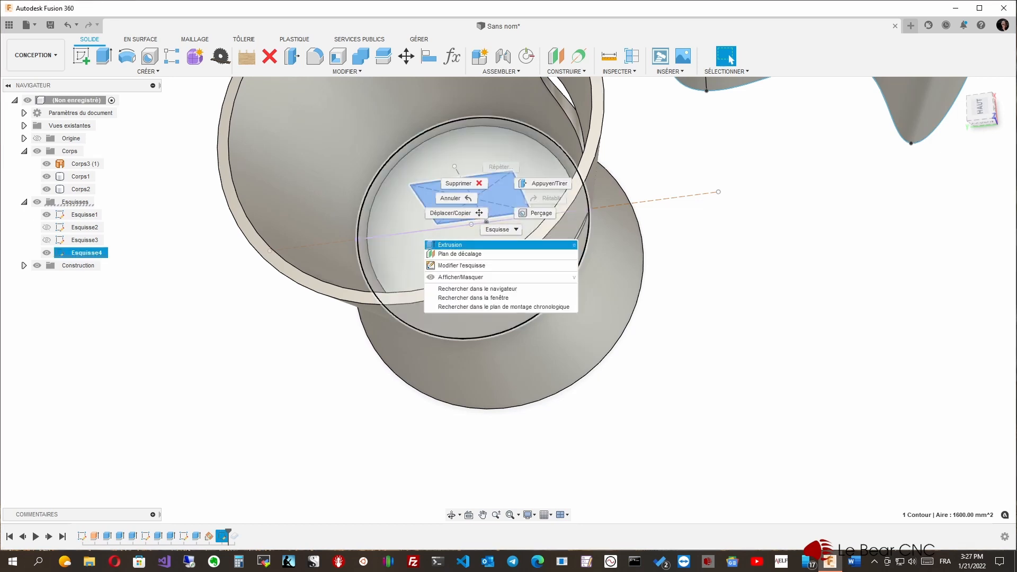
left_click(451, 245)
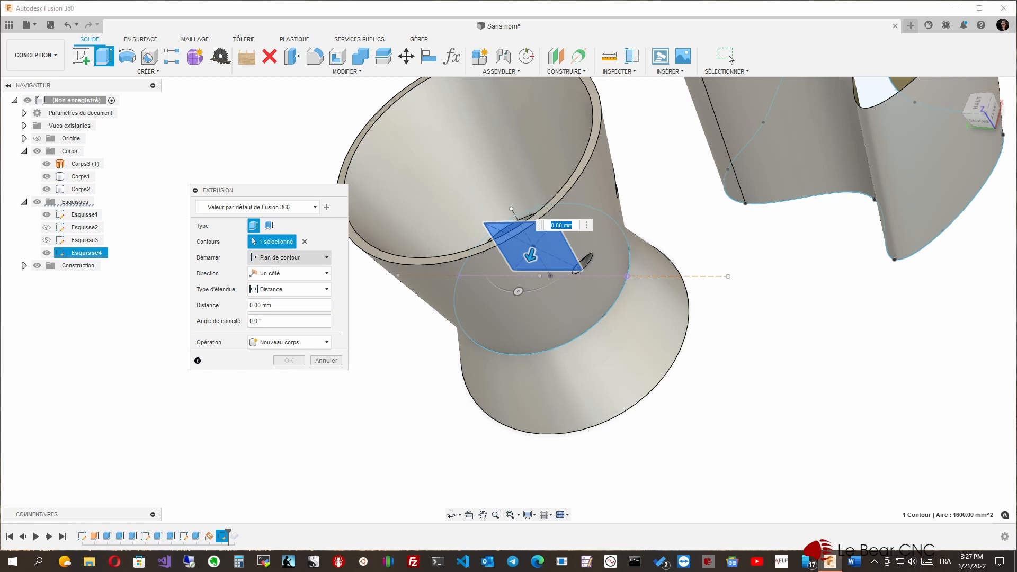
left_click(288, 257)
left_click(265, 291)
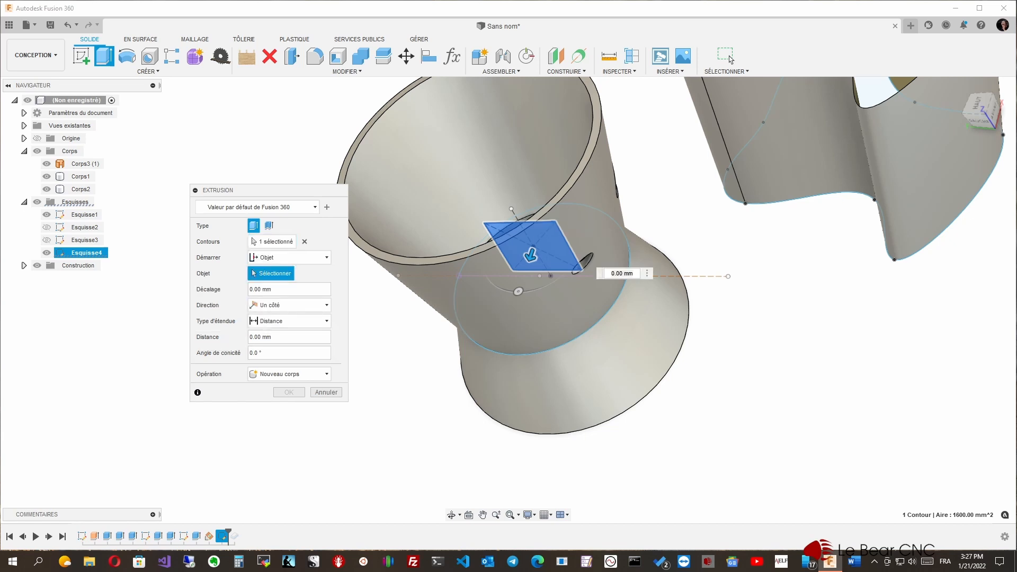
left_click(435, 286)
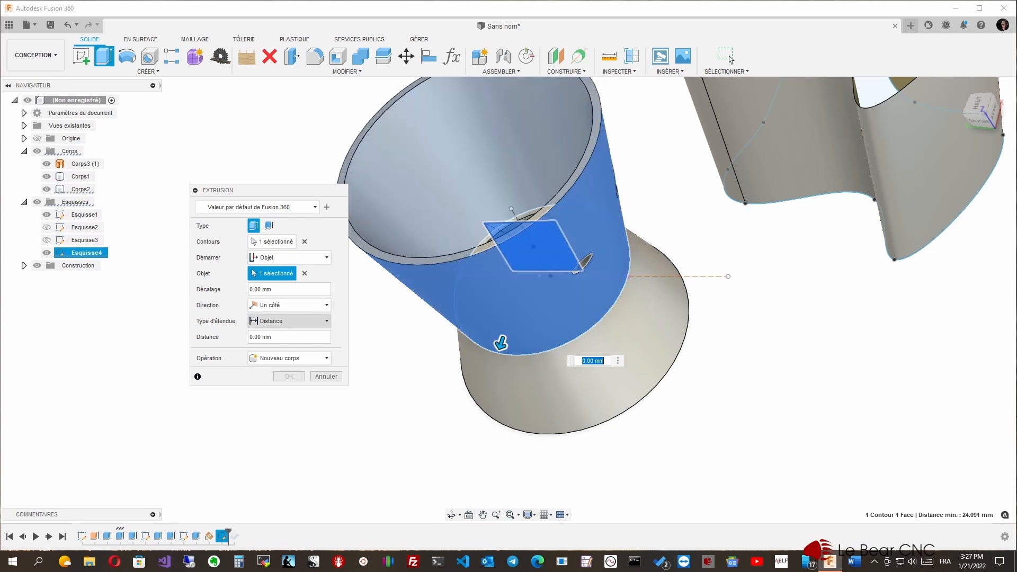
left_click(269, 337)
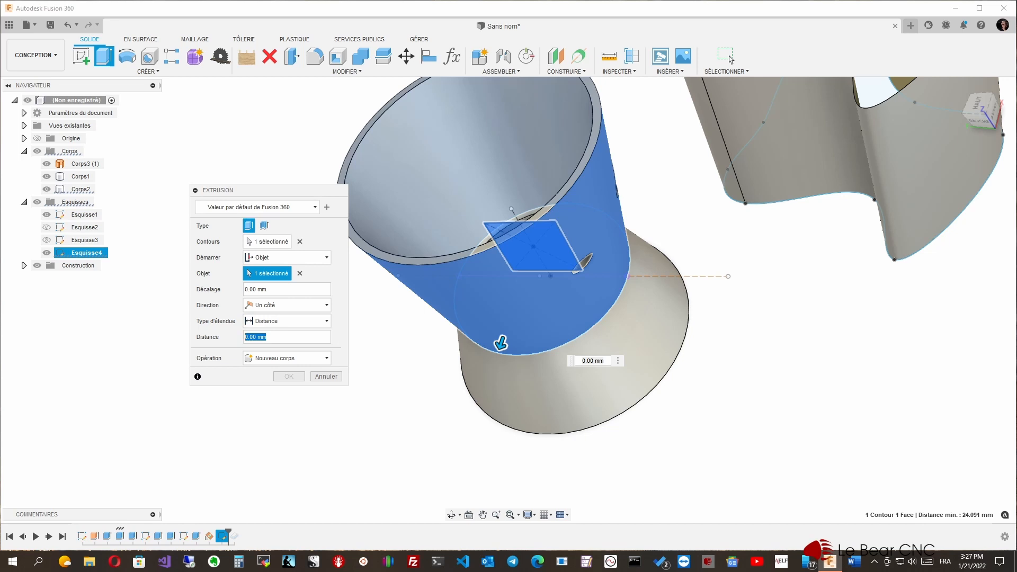
type("80")
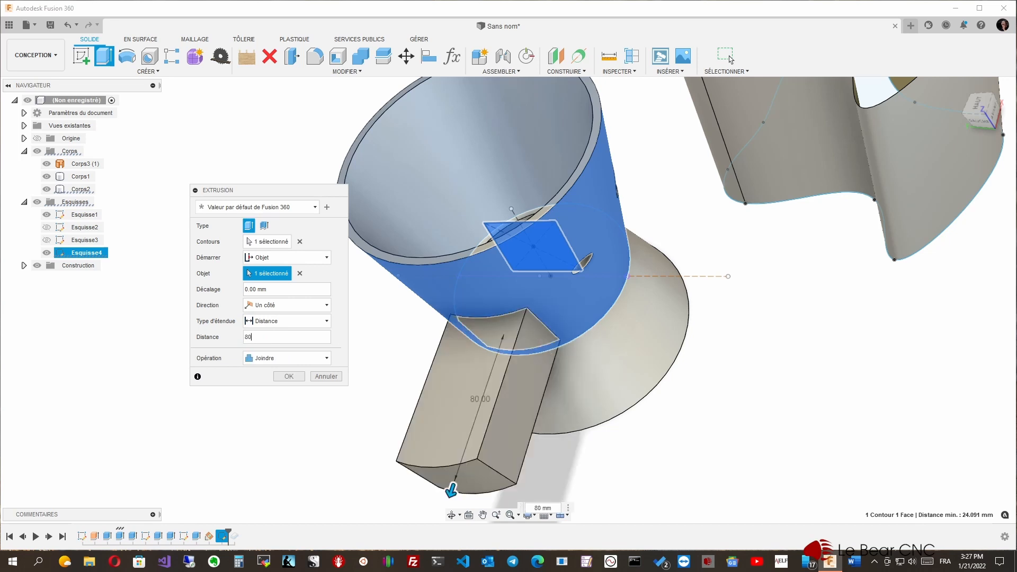
key("Return")
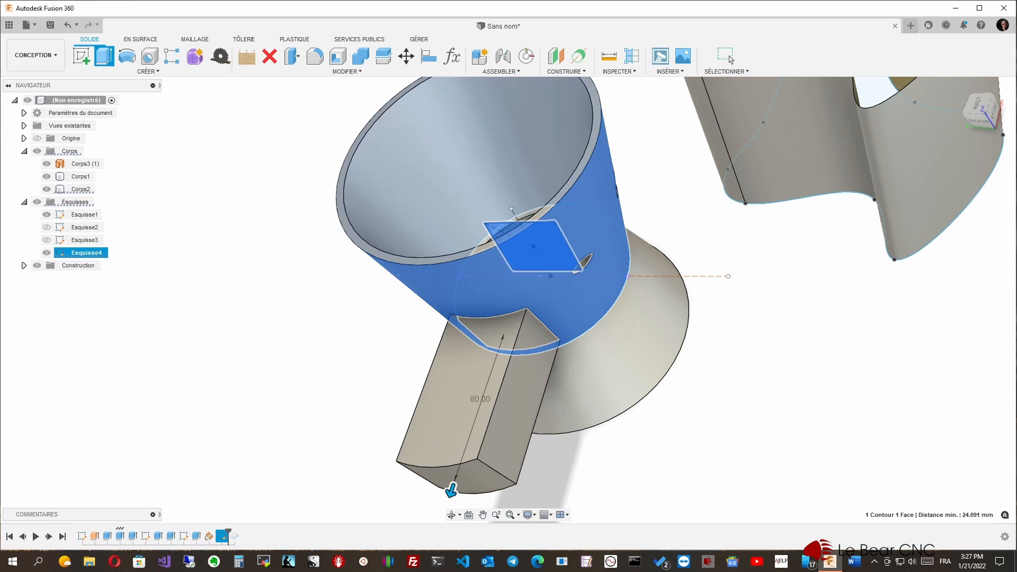
Examine how the extruded block meets the conical wall, hiding and reshowing Corps2 to check which body it belongs to.
middle_click_drag(508, 300, 503, 229, "shift")
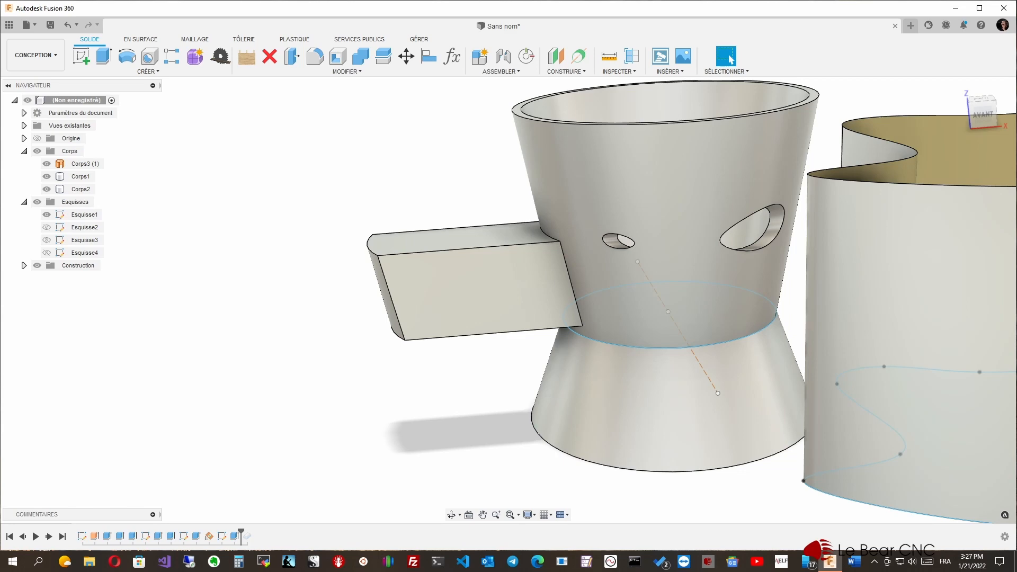
middle_click_drag(479, 345, 488, 392, "shift")
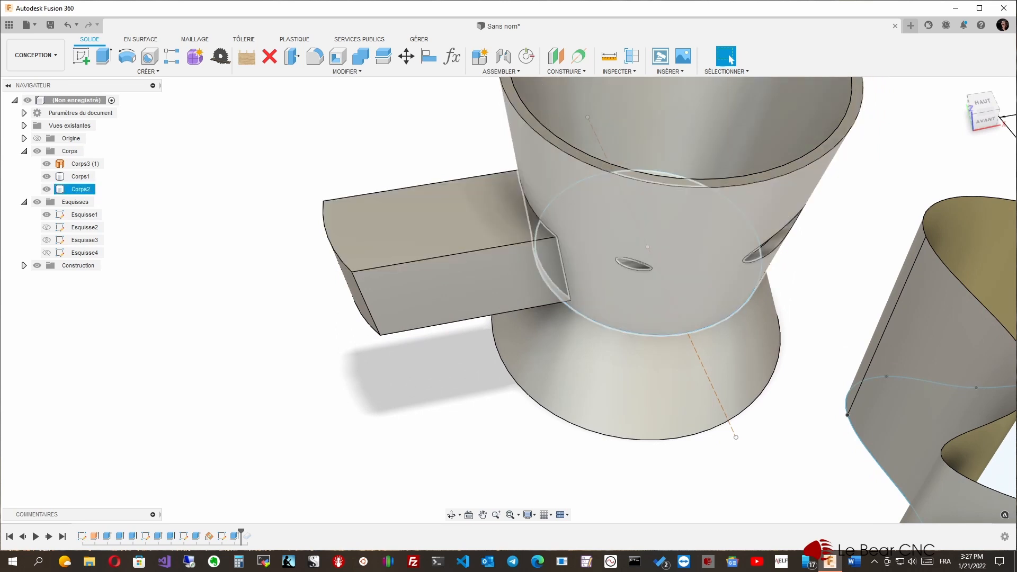
left_click(593, 217)
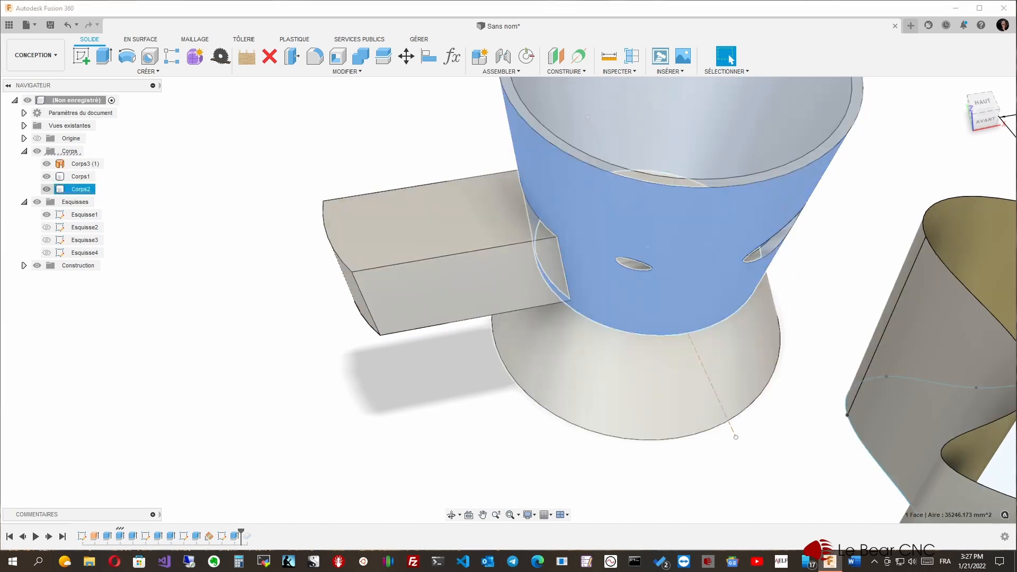
left_click(46, 189)
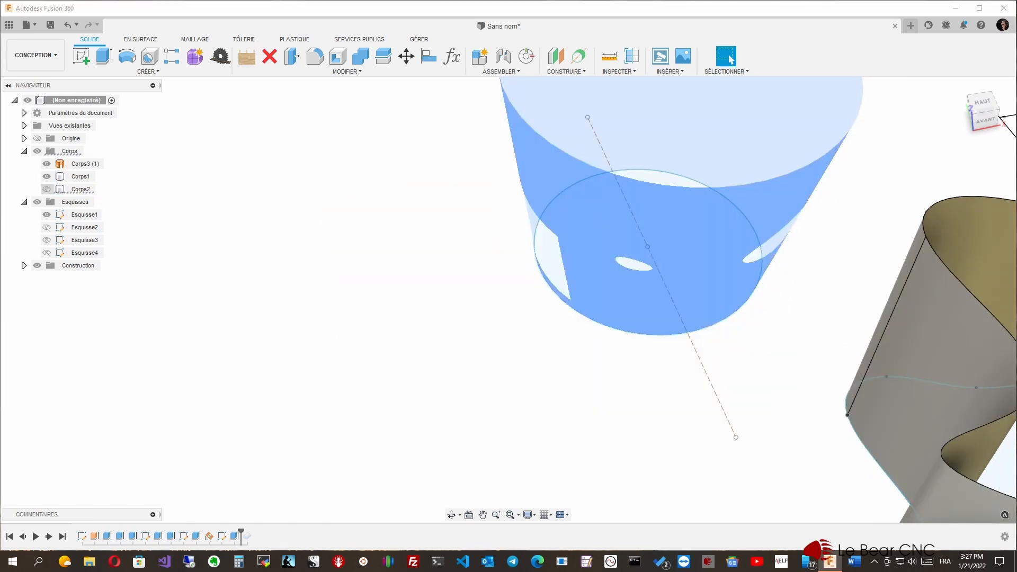
left_click(46, 189)
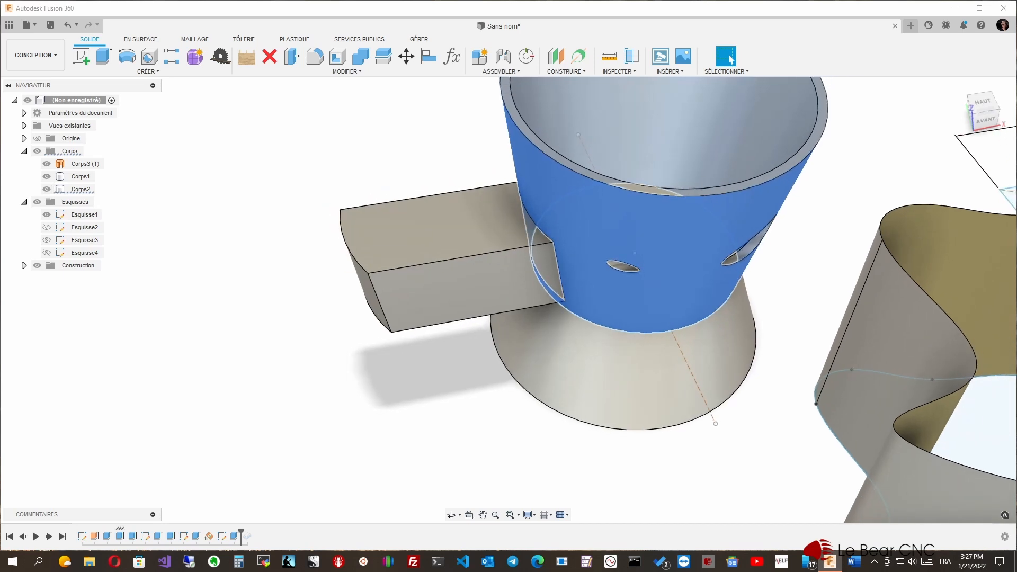
Edit the square's 80 mm extrusion so that its operation is Nouveau corps.
right_click(234, 536)
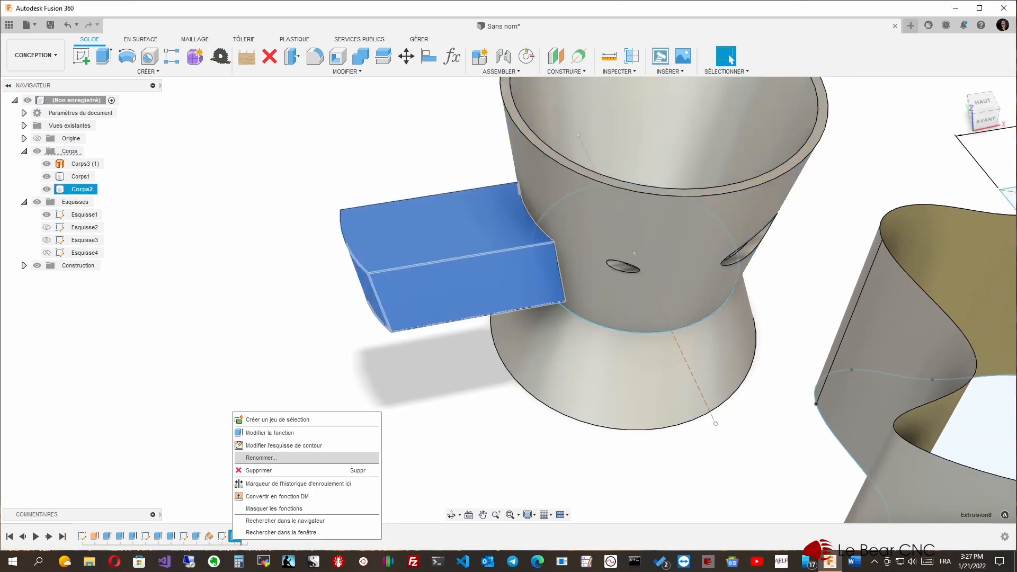
left_click(270, 432)
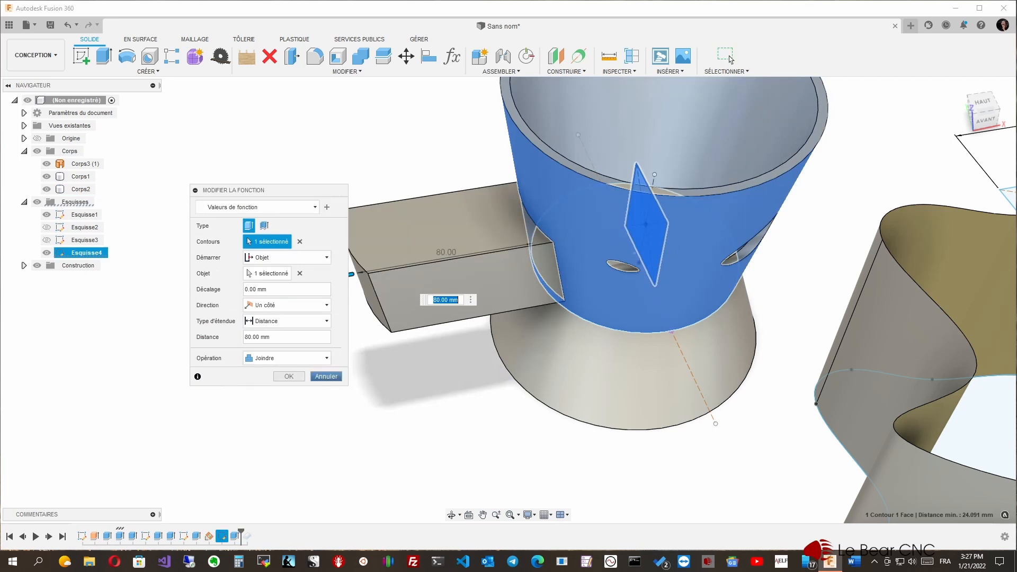
left_click(286, 358)
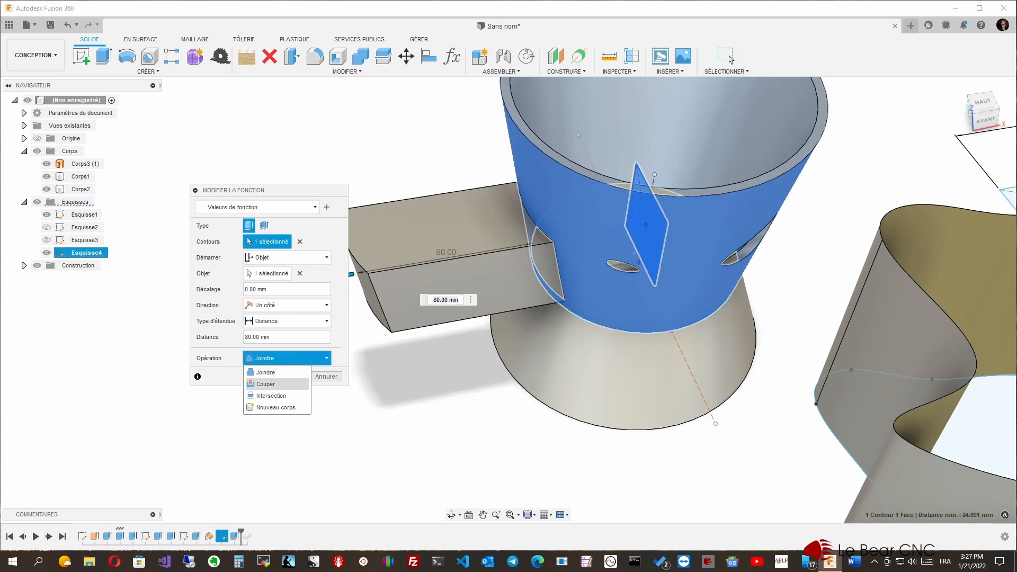
left_click(276, 407)
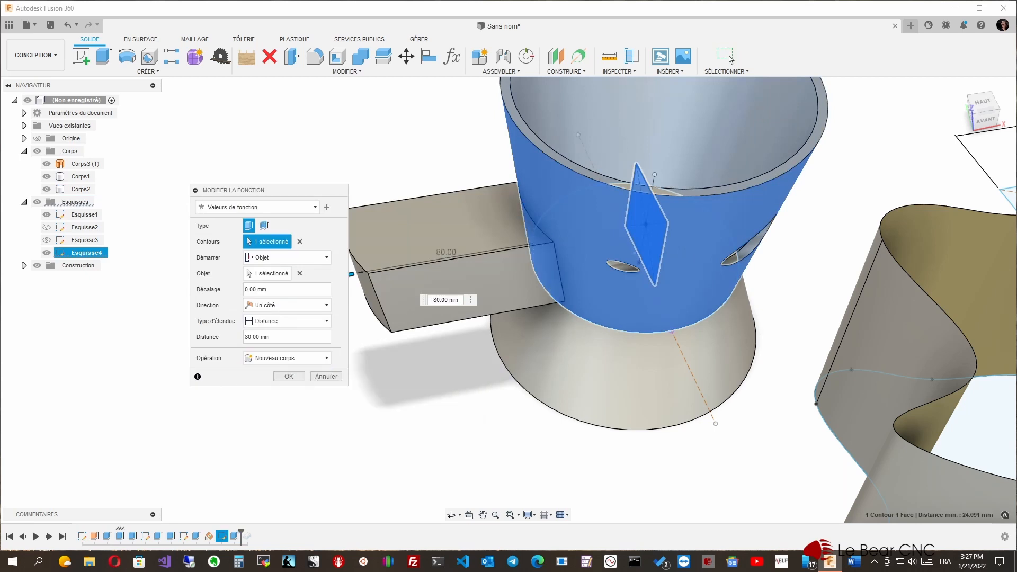
left_click(289, 376)
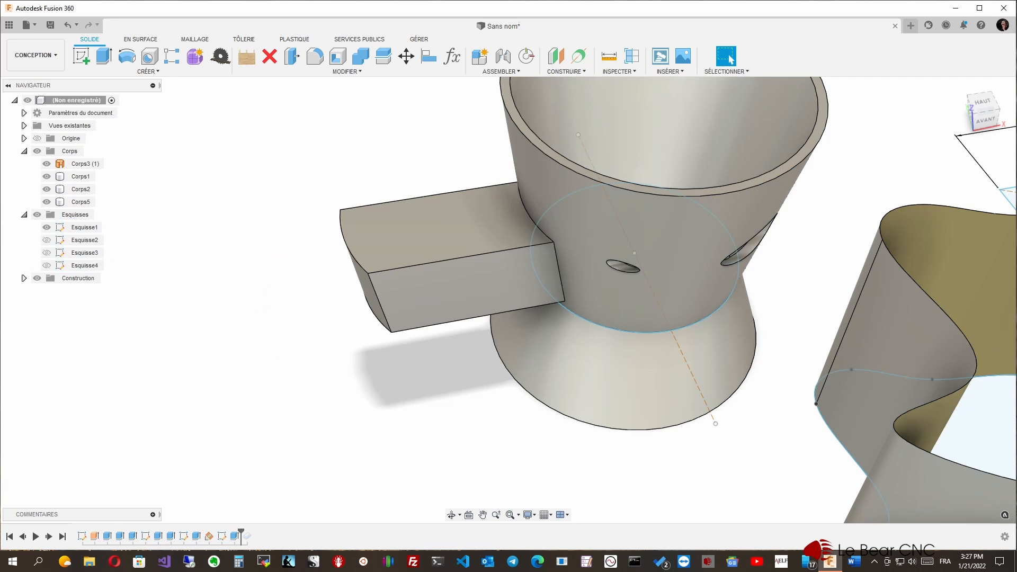
Hide Corps2 and examine the curved end faces of the separate block from several angles.
left_click(631, 299)
left_click(46, 189)
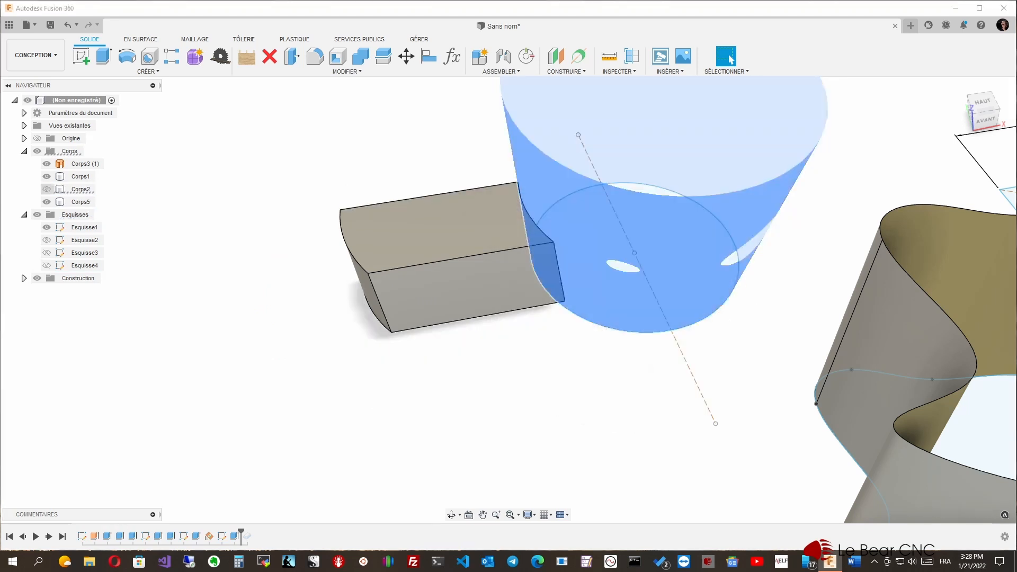
middle_click_drag(508, 298, 503, 387, "shift")
scroll(504, 348, "up", 3)
middle_click_drag(591, 227, 609, 188, "shift")
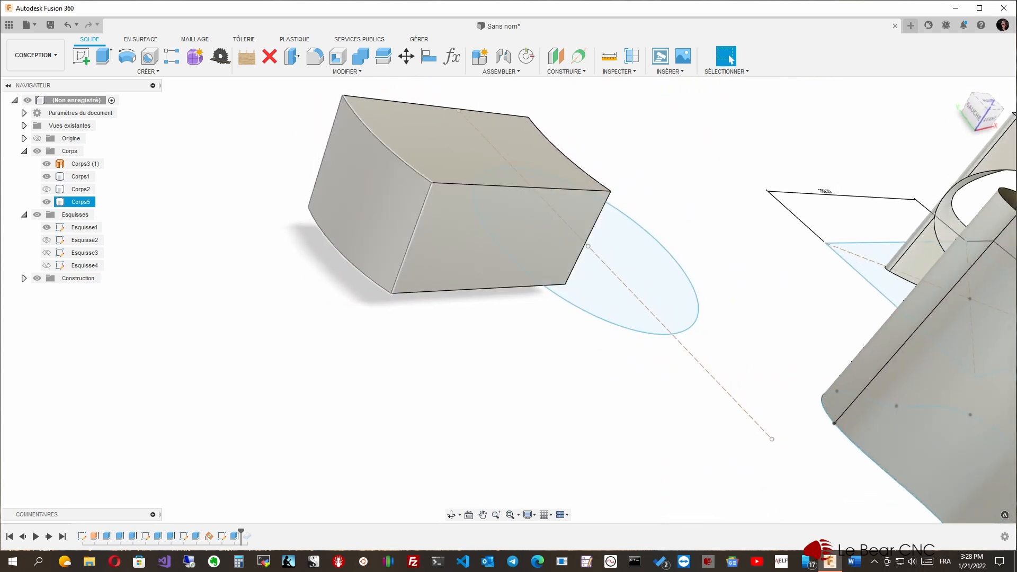
middle_click_drag(524, 268, 467, 267, "shift")
middle_click_drag(657, 182, 665, 180, "shift")
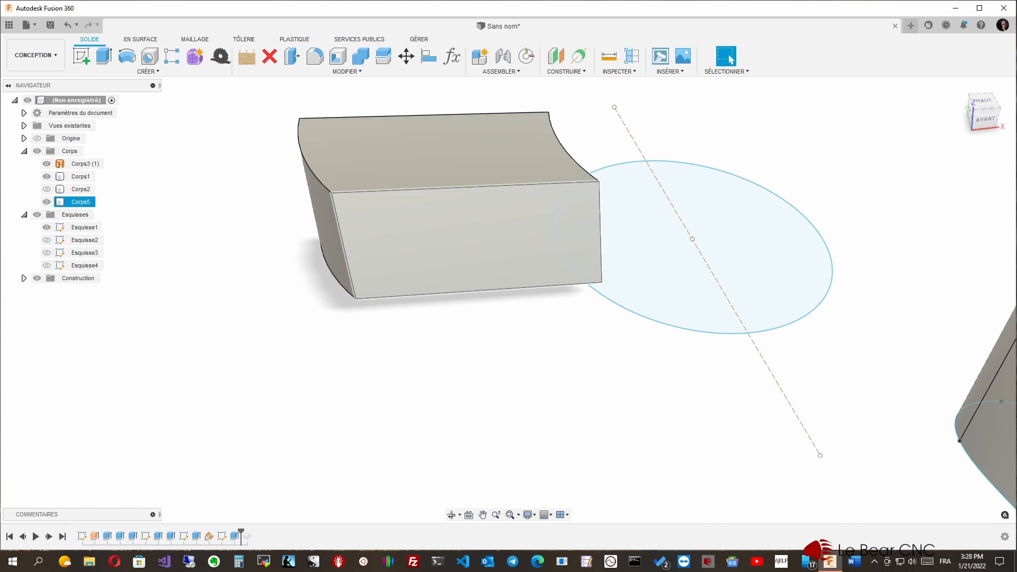
mouse_move(525, 270)
middle_mouse_down("shift")
mouse_move(466, 270)
mouse_move(543, 244)
mouse_move(533, 241)
mouse_move(498, 302)
middle_mouse_up("shift")
middle_click_drag(630, 328, 638, 361, "shift")
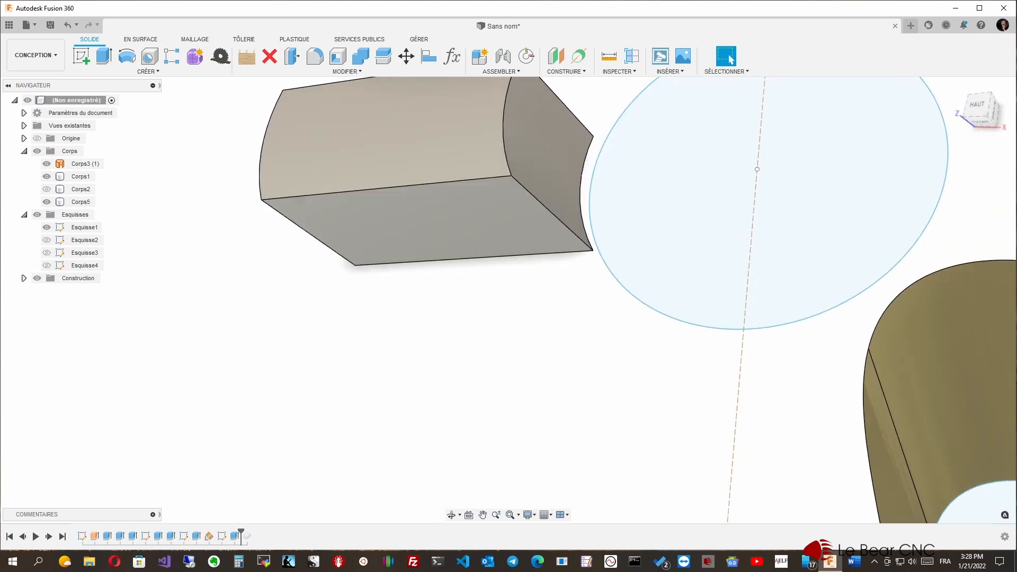
Edit the block's extrusion to offset its start 10 mm from the conical face, and make Corps2 visible again.
right_click(234, 536)
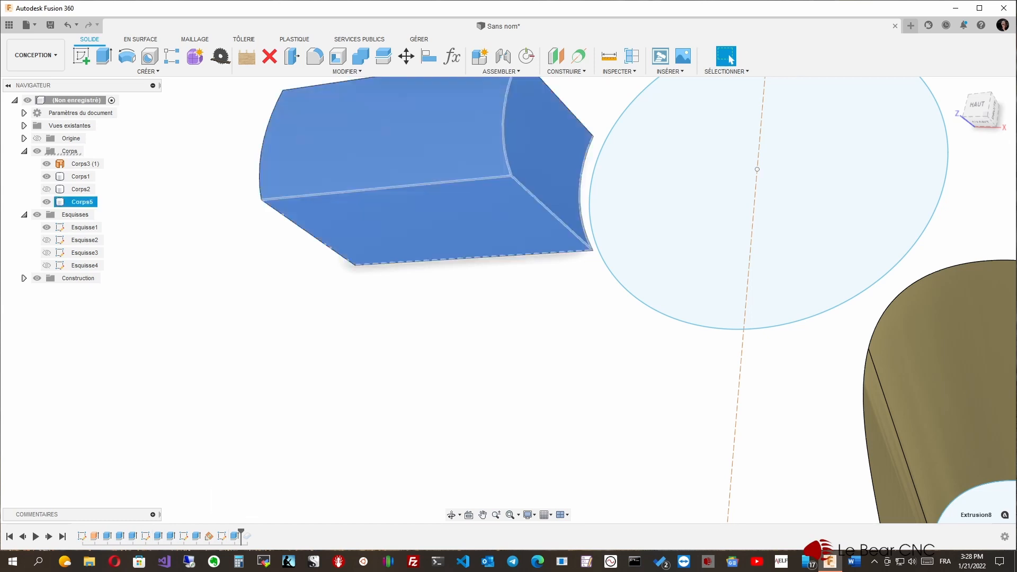
left_click(275, 430)
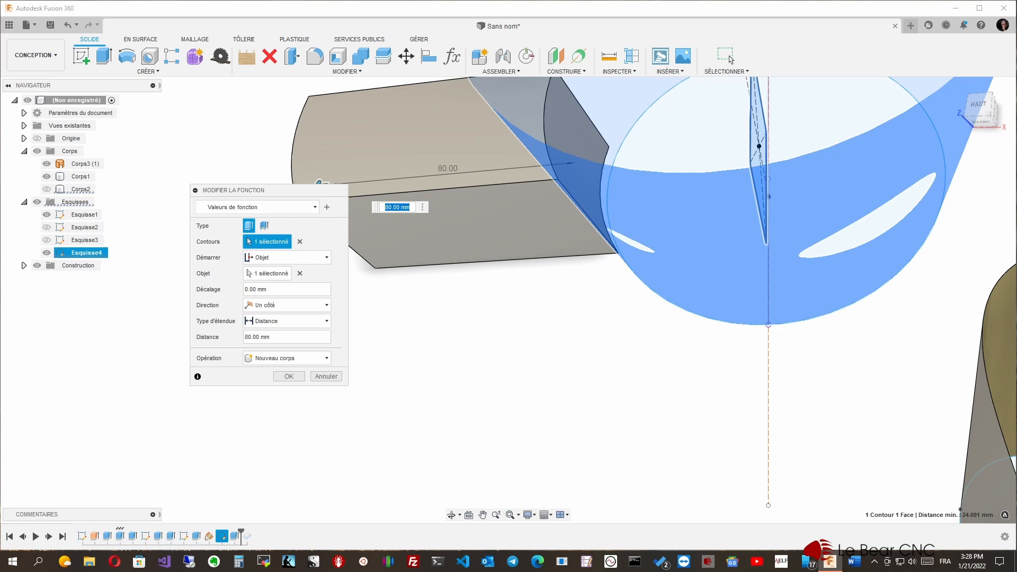
middle_click_drag(583, 340, 641, 301, "shift")
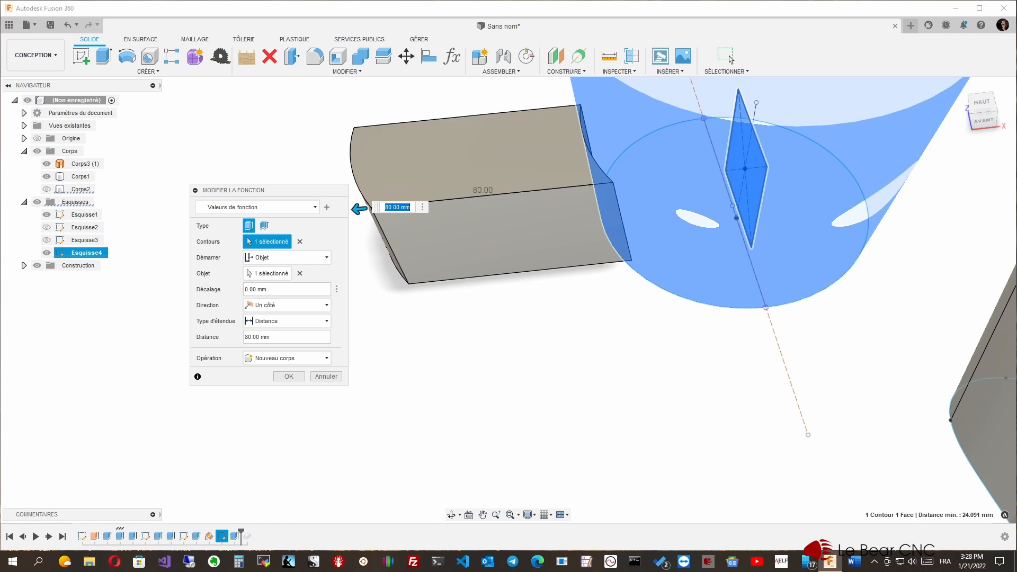
left_click_drag(271, 290, 244, 290)
type("10")
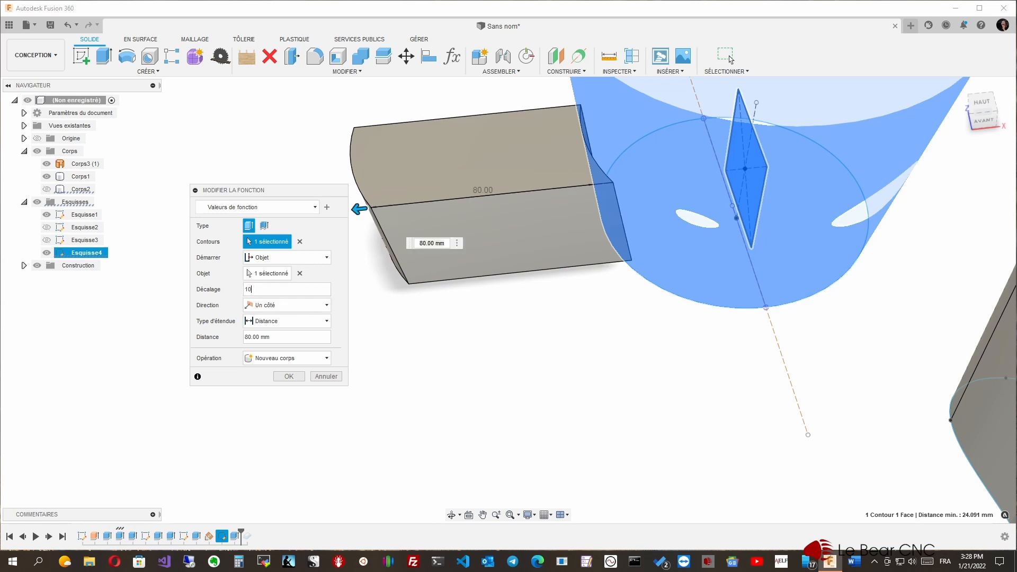
middle_click_drag(556, 254, 601, 255, "shift")
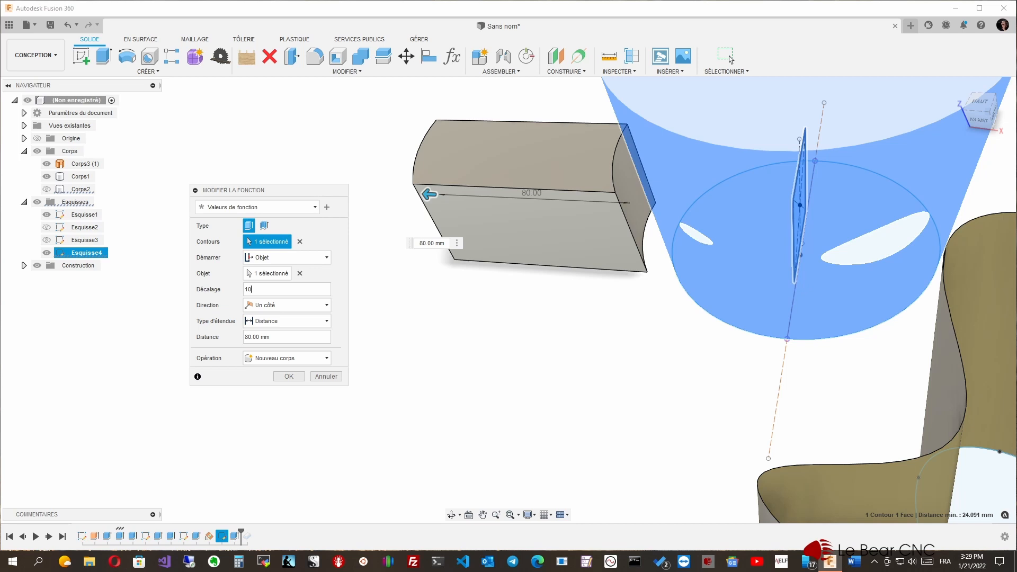
key("Return")
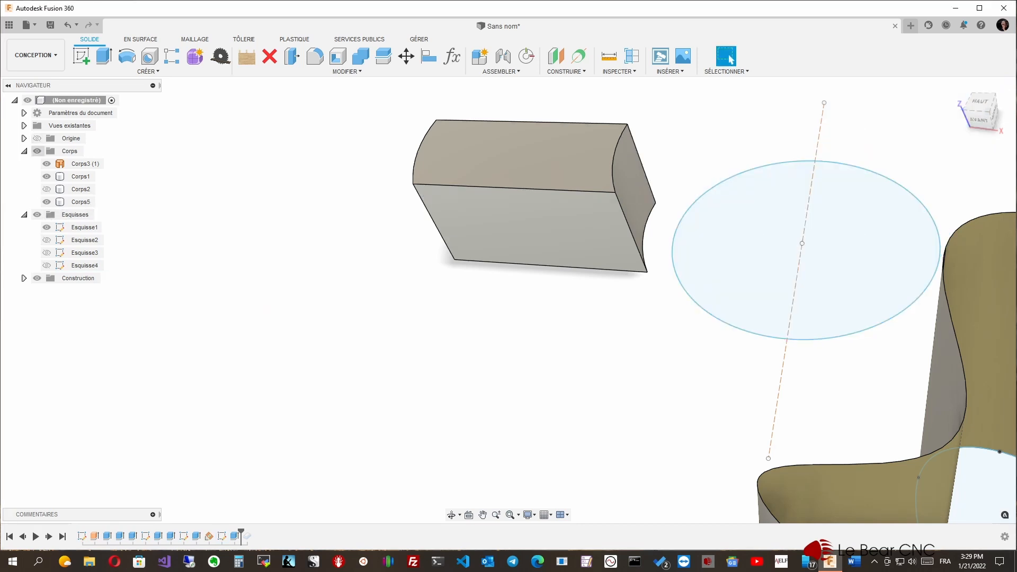
left_click(47, 189)
middle_click_drag(530, 328, 589, 270, "shift")
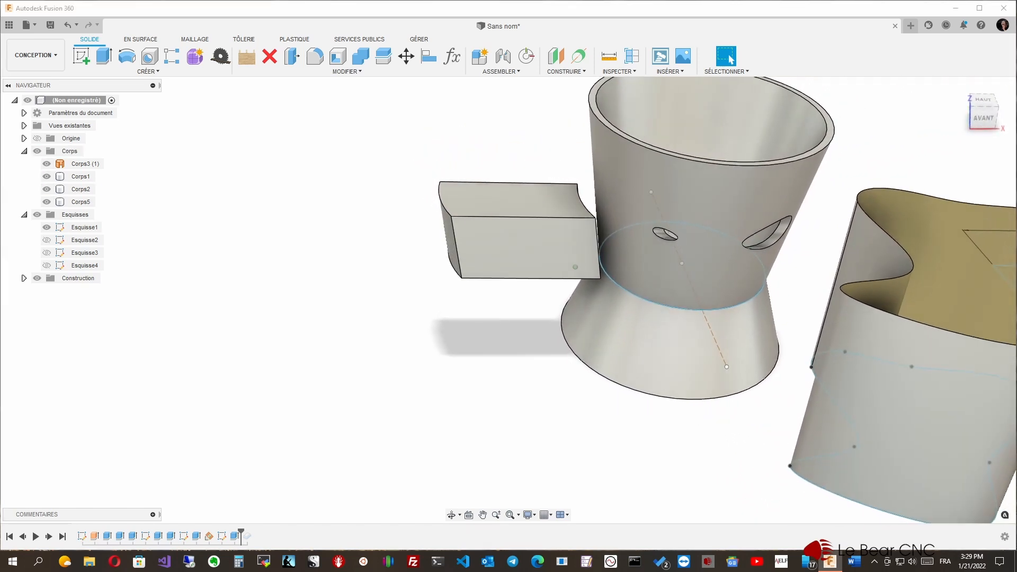
right_click(233, 537)
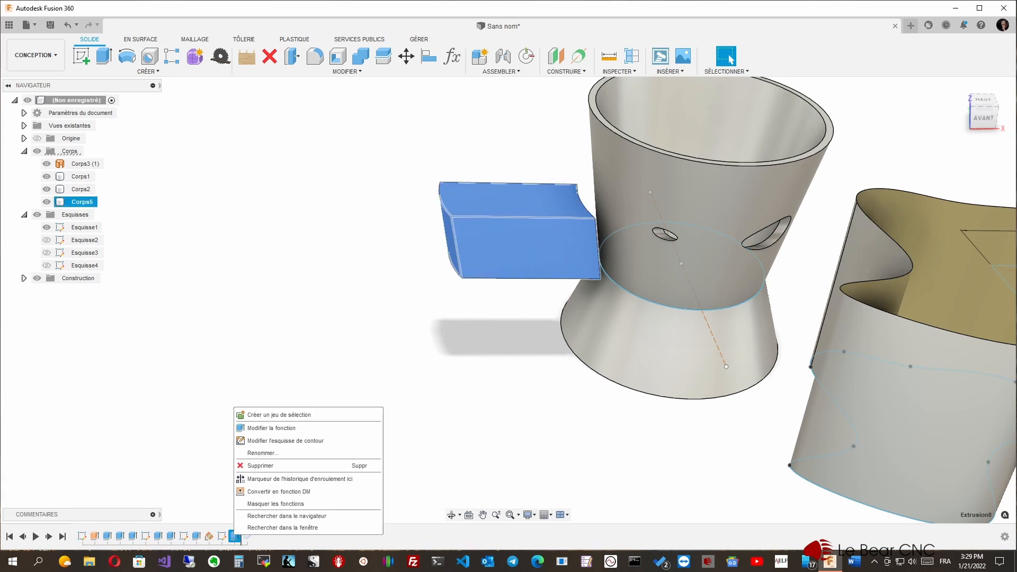
left_click(272, 428)
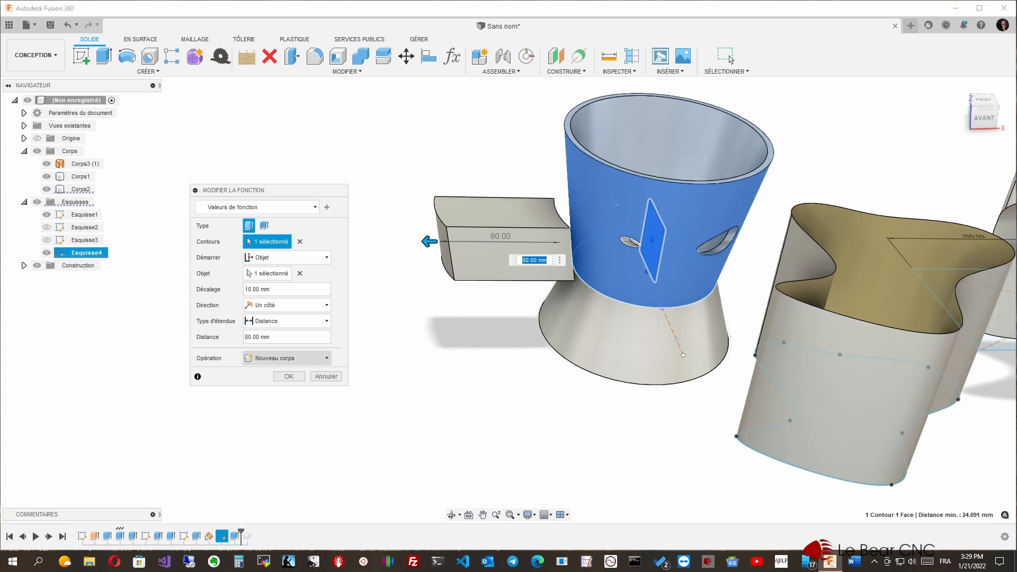
left_click(286, 358)
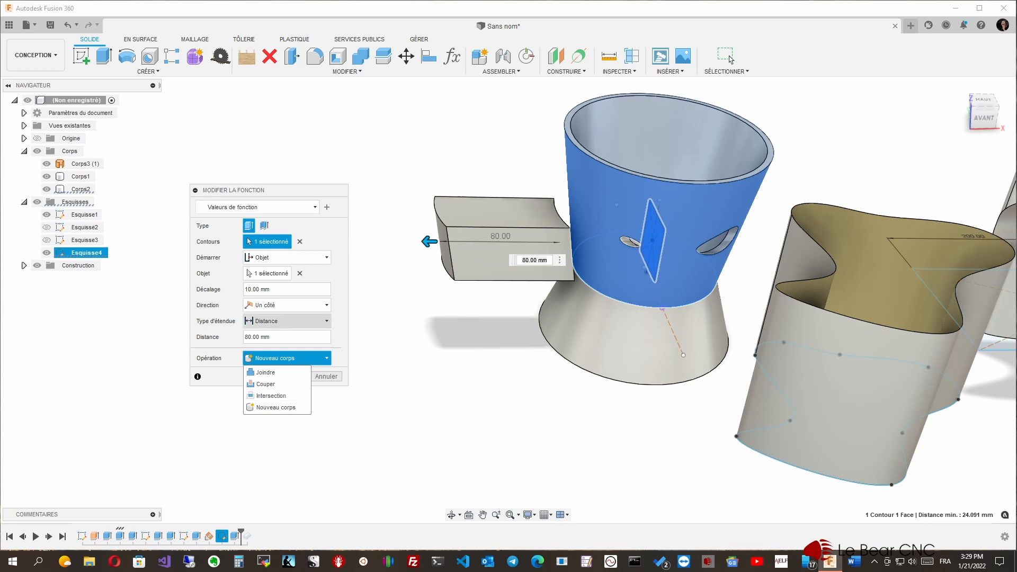
left_click(286, 321)
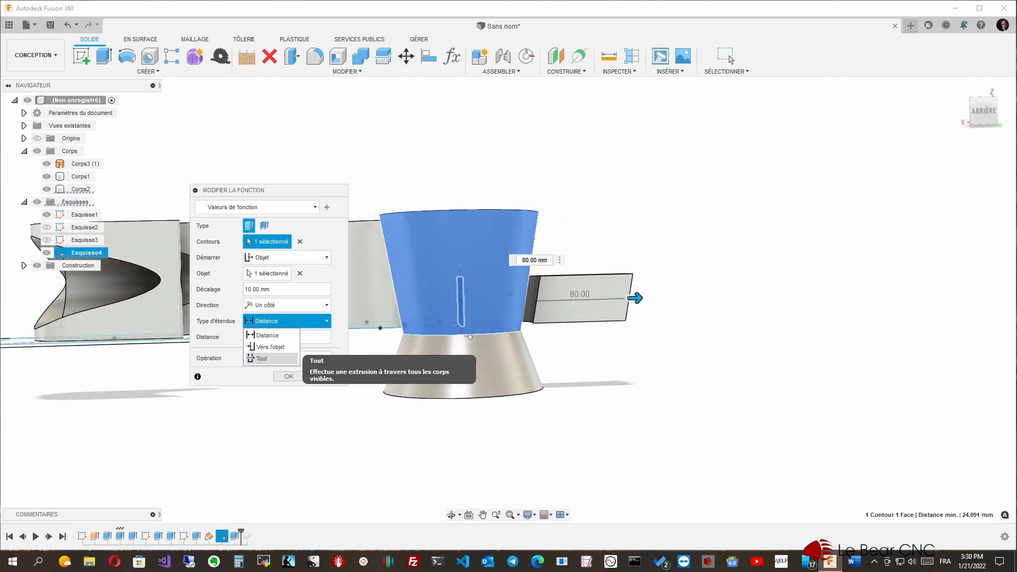
key("Escape")
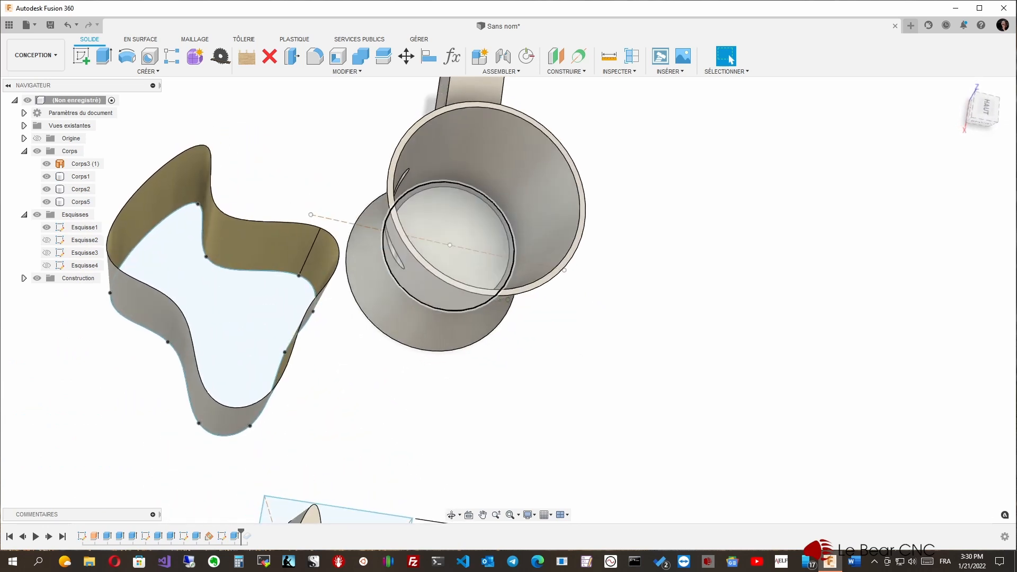
Show Esquisse4 and start extruding its square with the start set to Objet on Corps2's outer conical face.
left_click(79, 265)
left_click(47, 265)
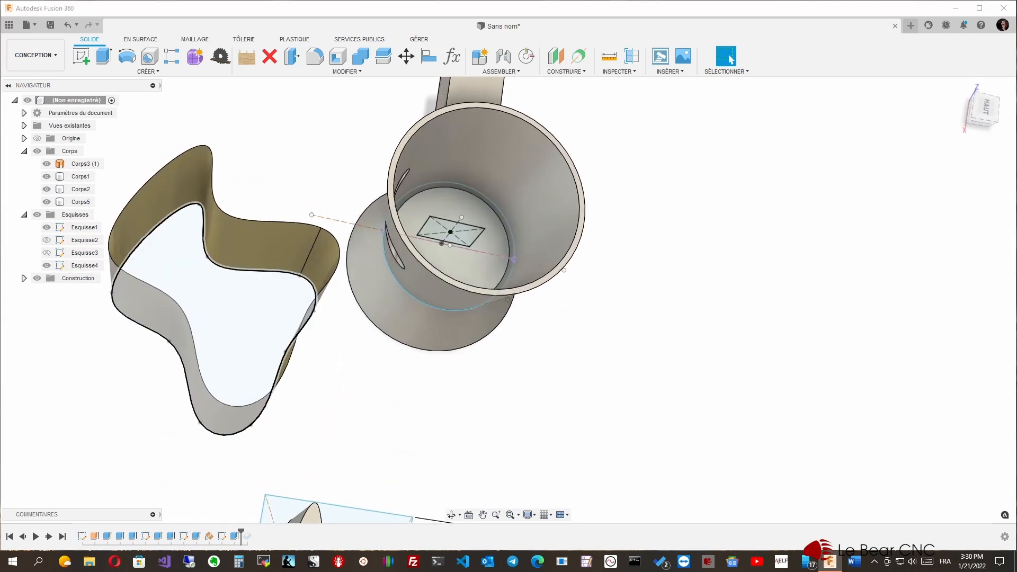
left_click(443, 229)
right_click(453, 233)
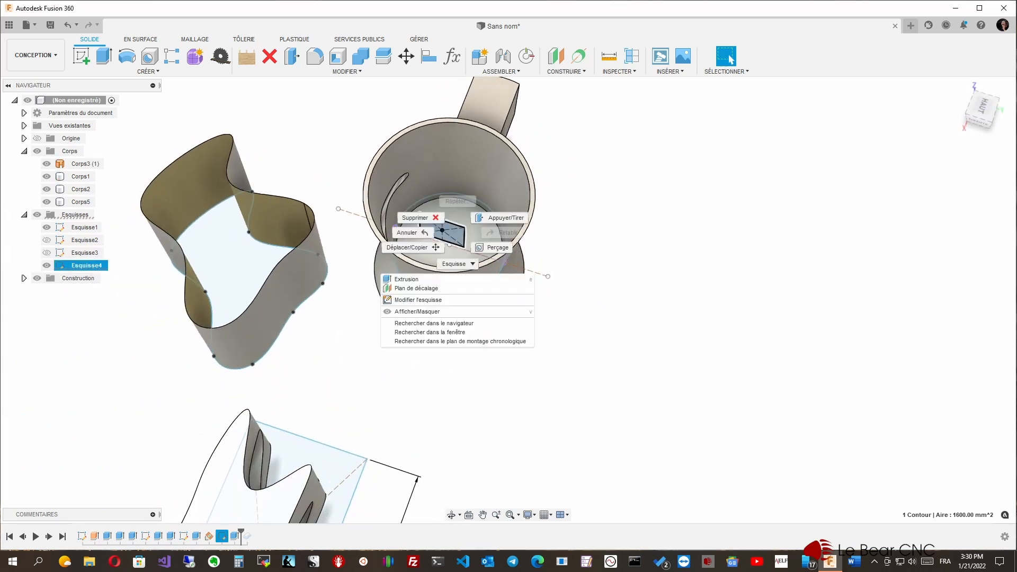
left_click(406, 279)
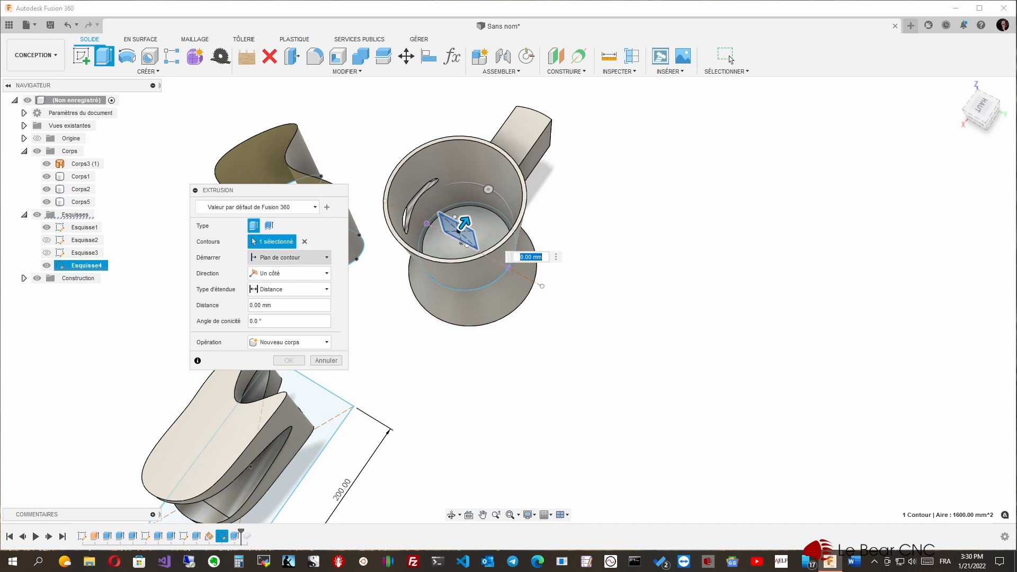
left_click(289, 258)
left_click(268, 295)
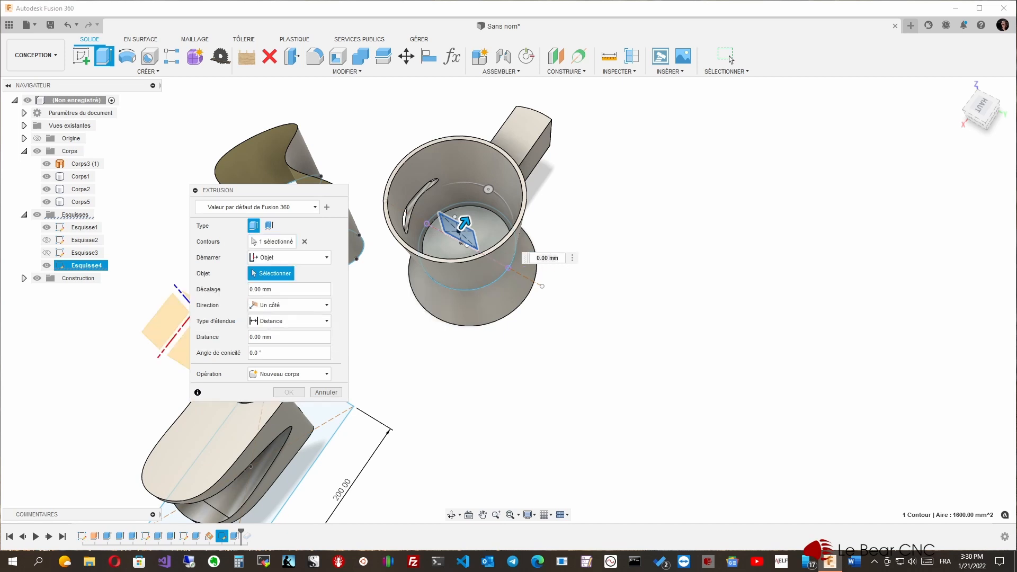
left_click(449, 275)
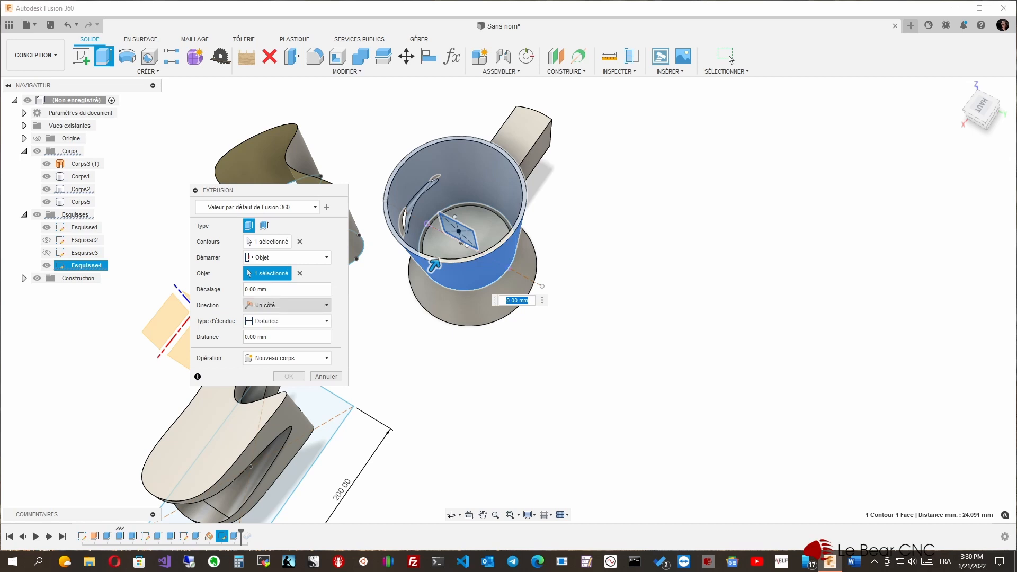
Set the new extrusion's extent to Tout as Nouveau corps and reverse its direction.
left_click(286, 321)
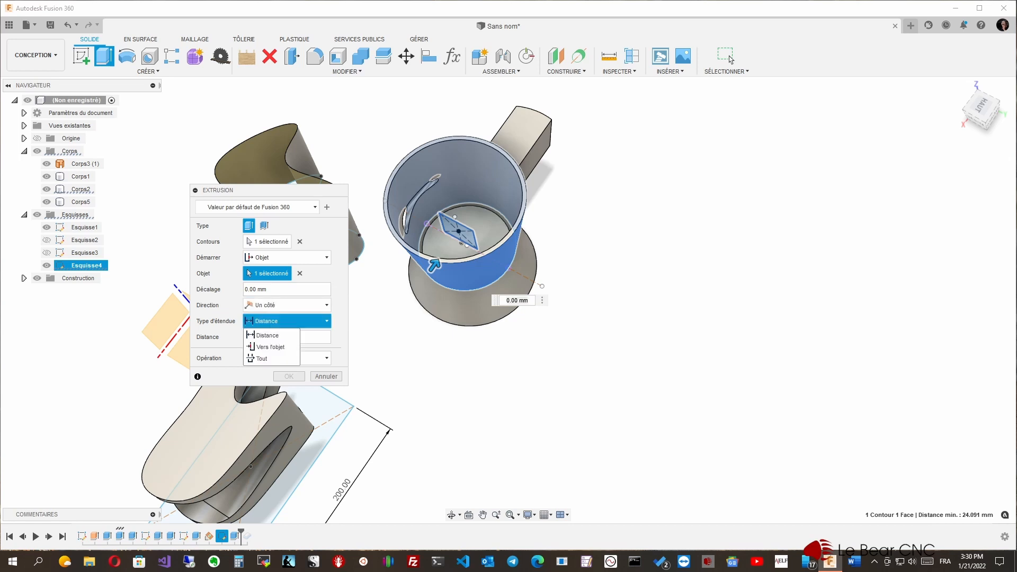
left_click(265, 357)
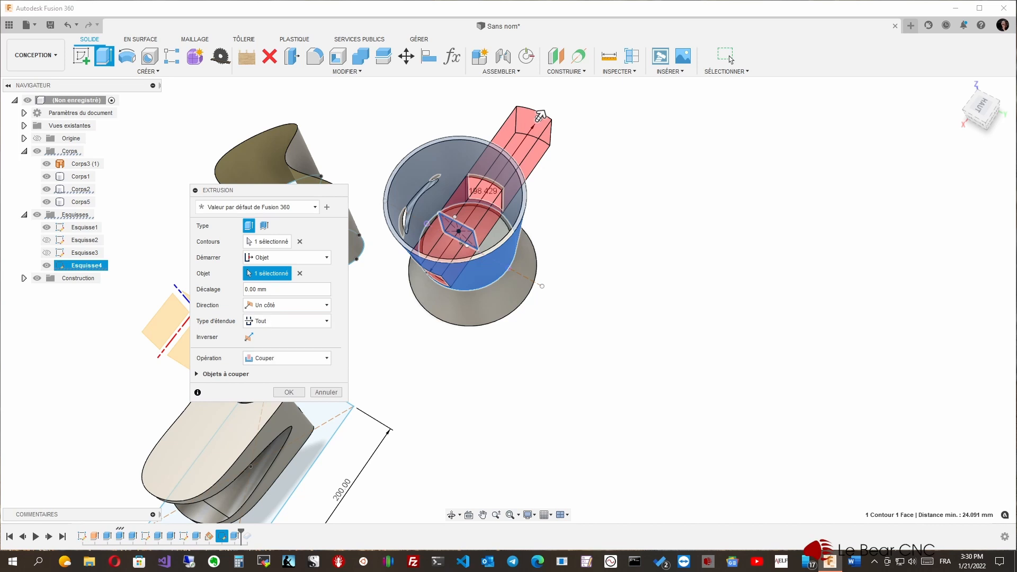
left_click(286, 358)
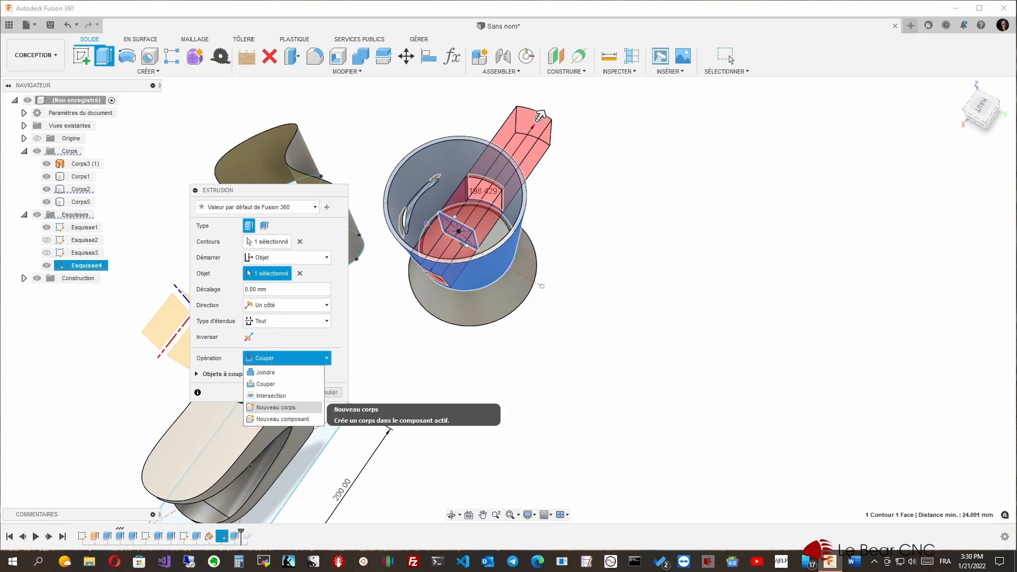
left_click(275, 407)
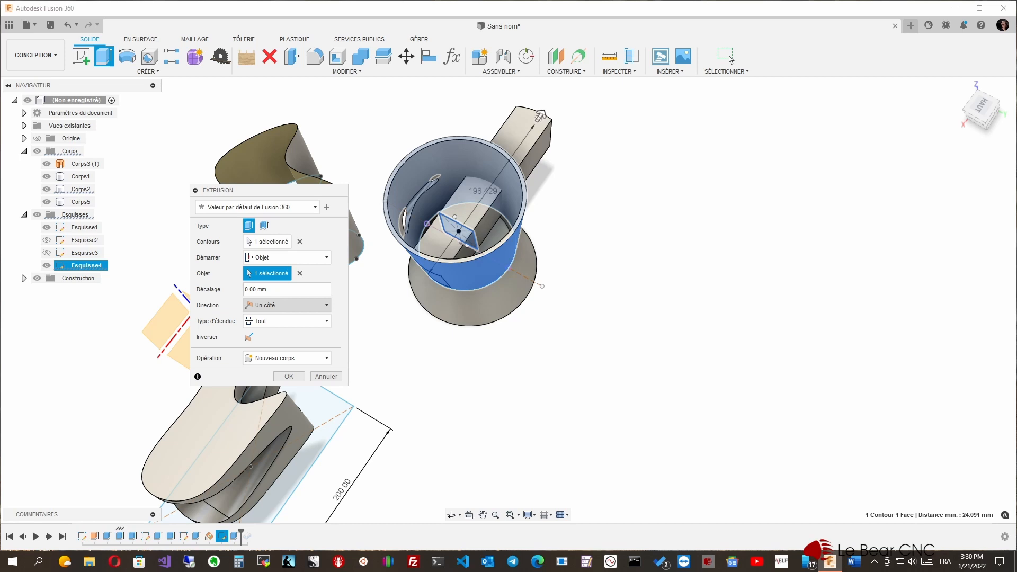
left_click(249, 337)
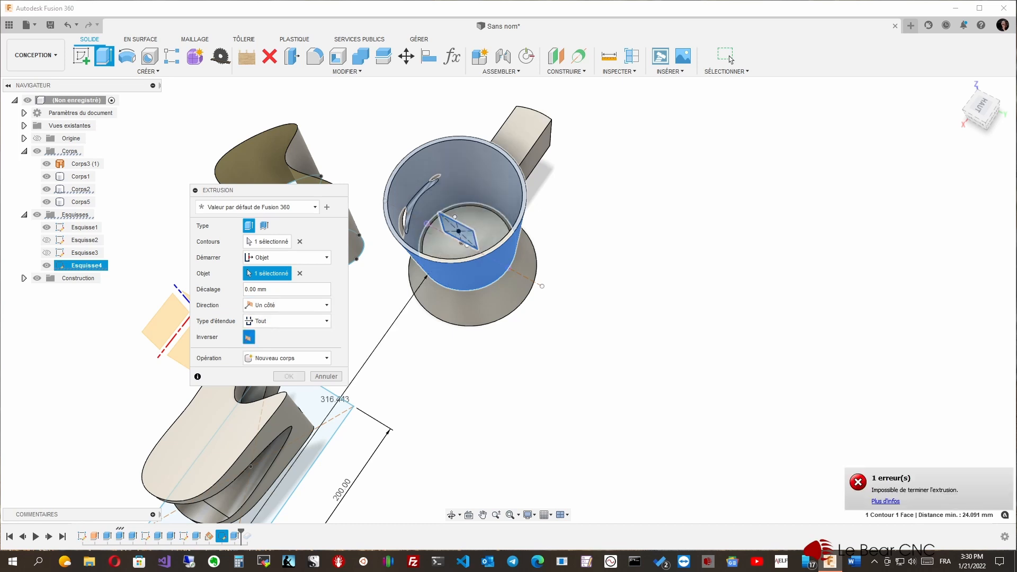
middle_click_drag(466, 339, 237, 405, "shift")
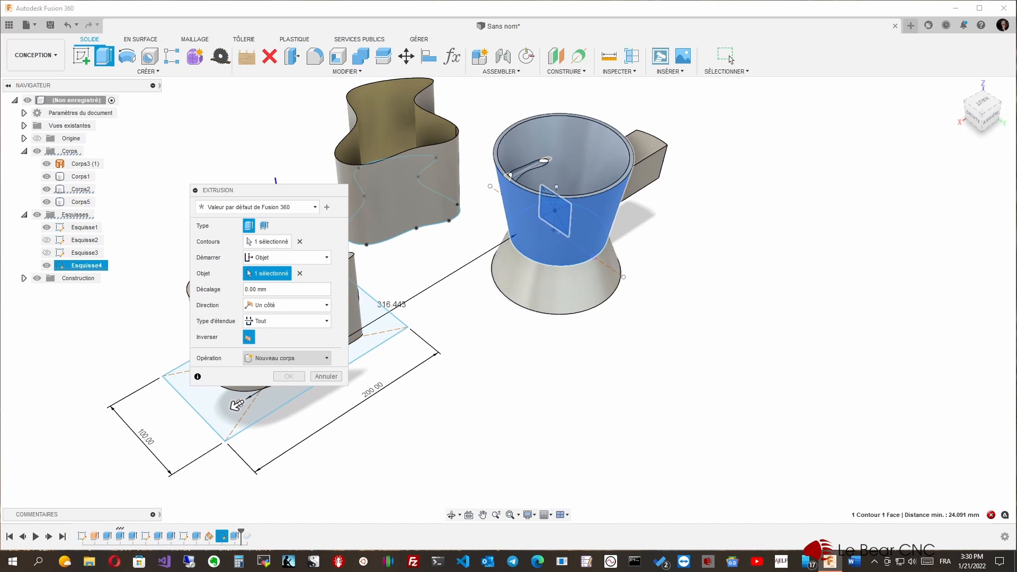
Change the square extrusion's operation to Couper and inspect the cut through Corps1.
left_click(286, 358)
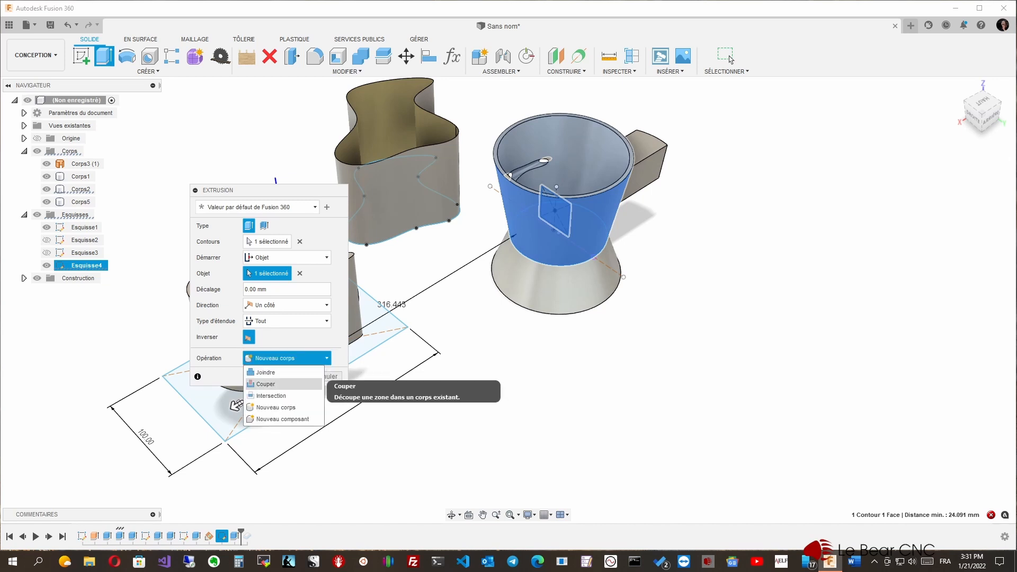
left_click(278, 384)
middle_click_drag(236, 405, 472, 364, "shift")
scroll(472, 364, "up", 10)
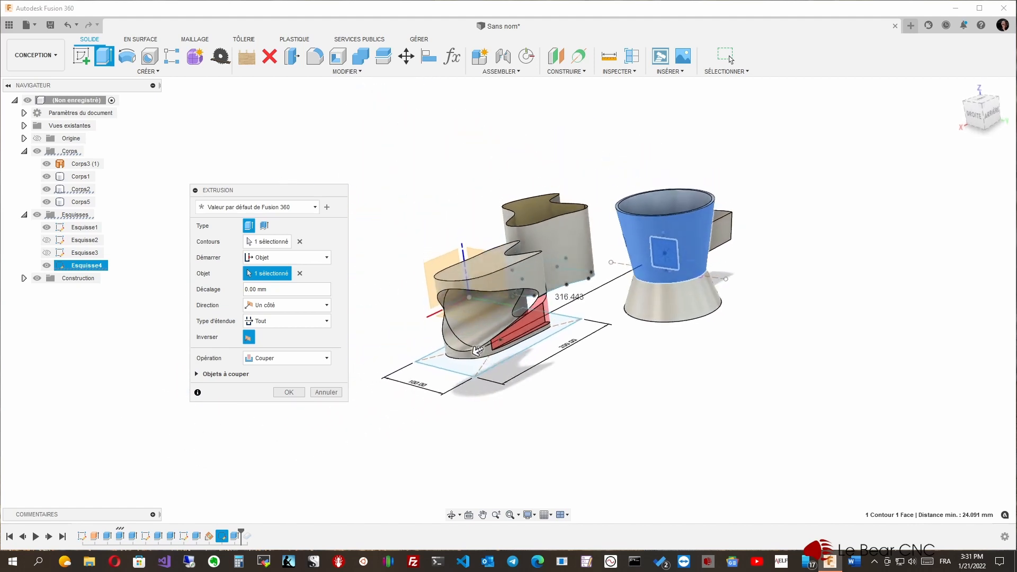
middle_click_drag(426, 391, 380, 436, "shift")
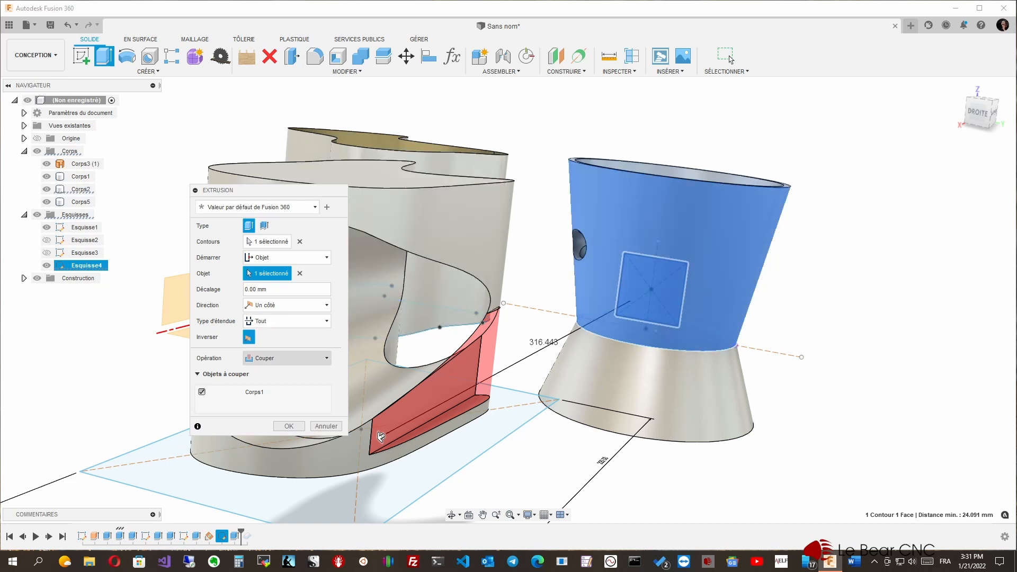
Try Nouveau composant as the extrusion's operation, inspect the model and restore Couper.
left_click(286, 359)
key("Down")
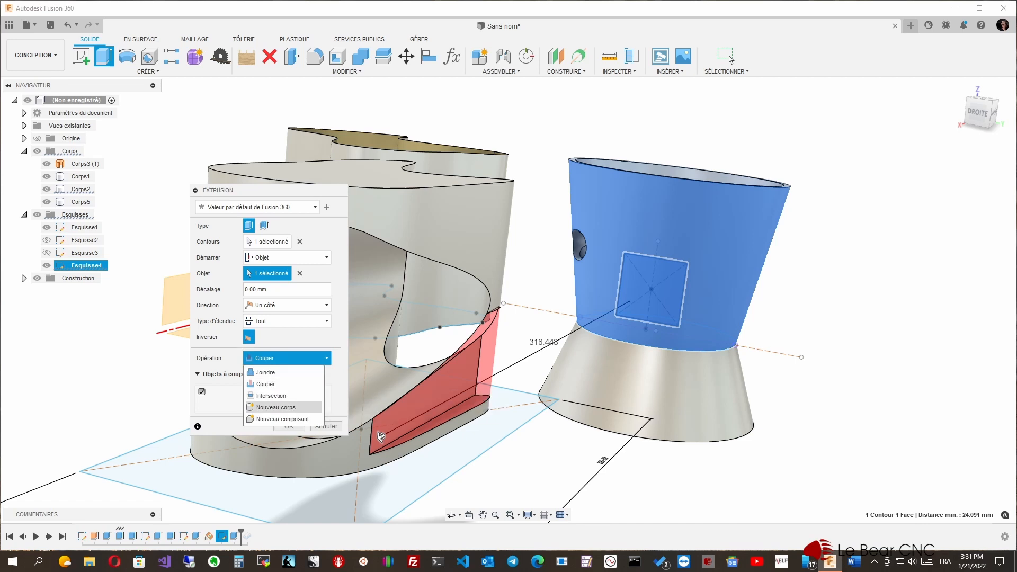
key("Down")
key("Return")
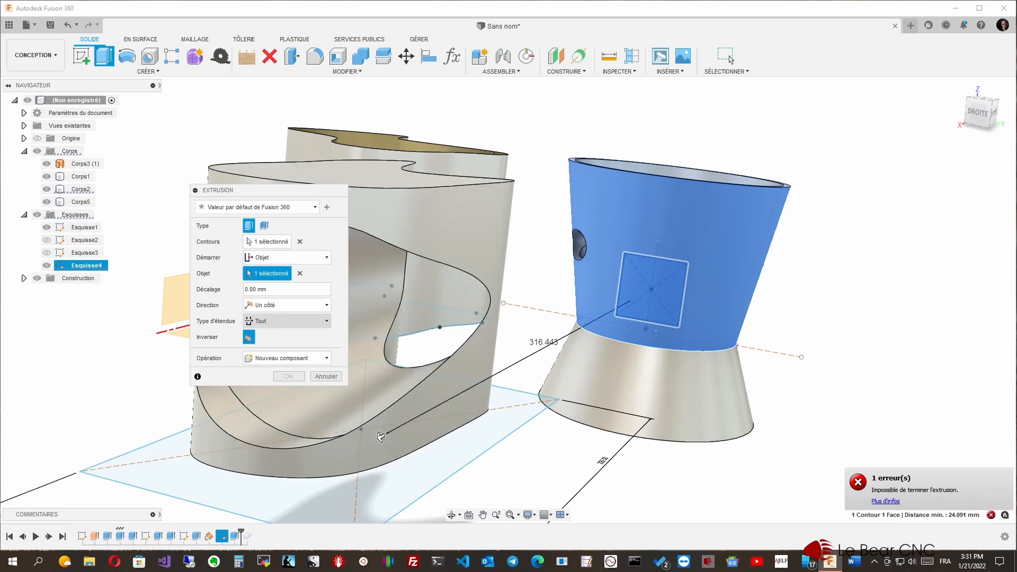
middle_click_drag(380, 436, 485, 448, "shift")
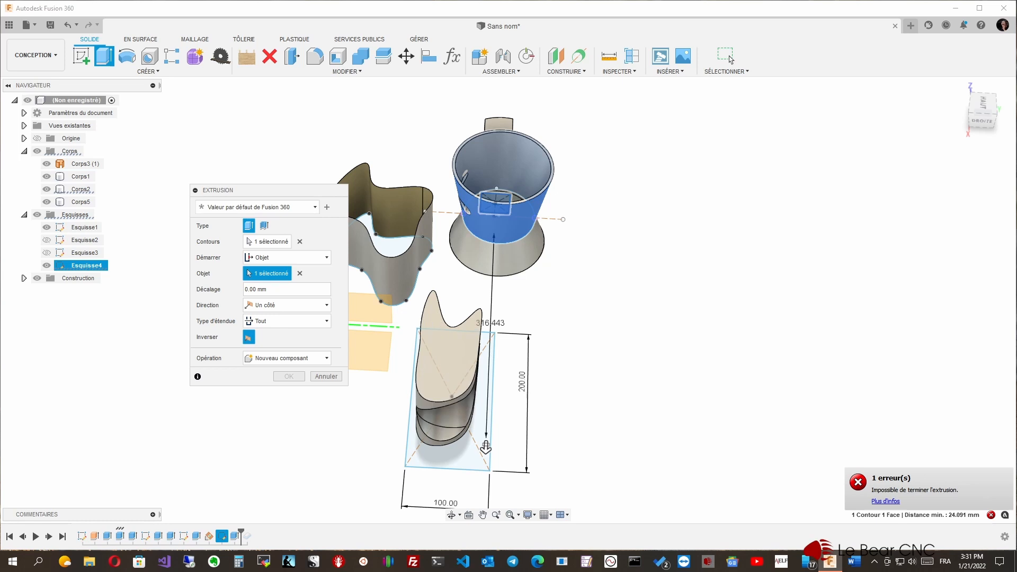
left_click(287, 358)
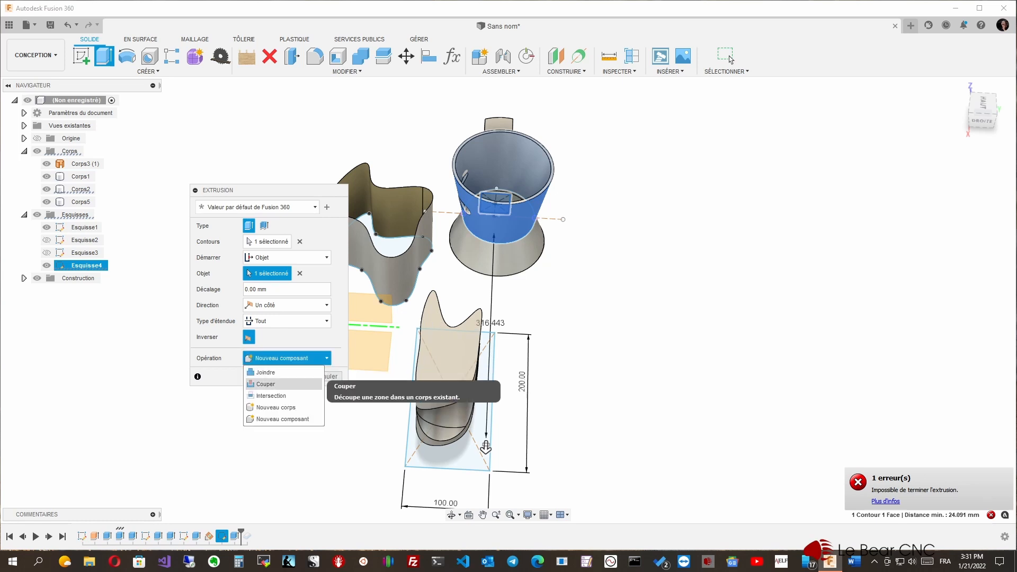
left_click(276, 384)
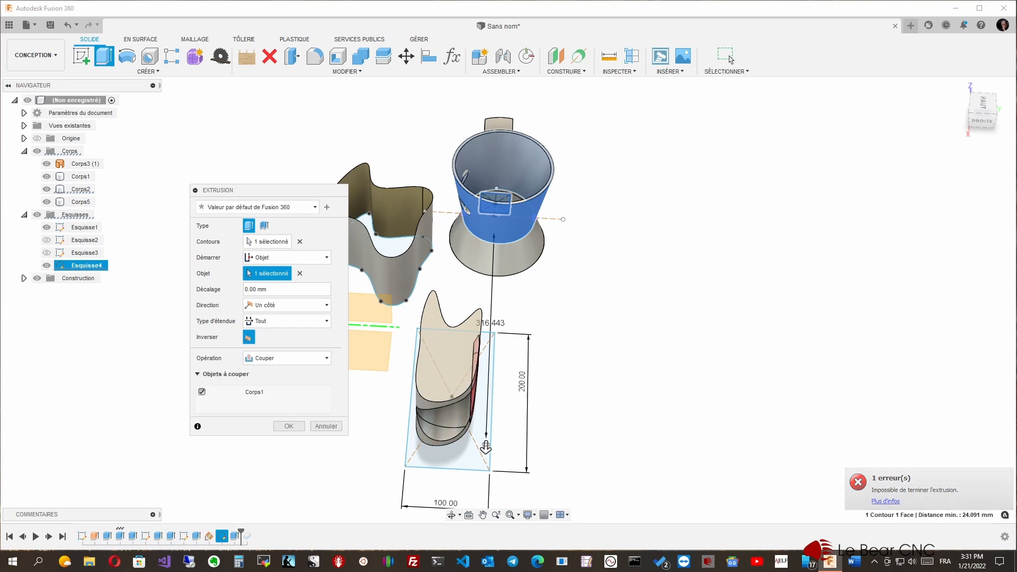
Try Joindre as the operation of the square's extrusion.
left_click(286, 359)
left_click(276, 370)
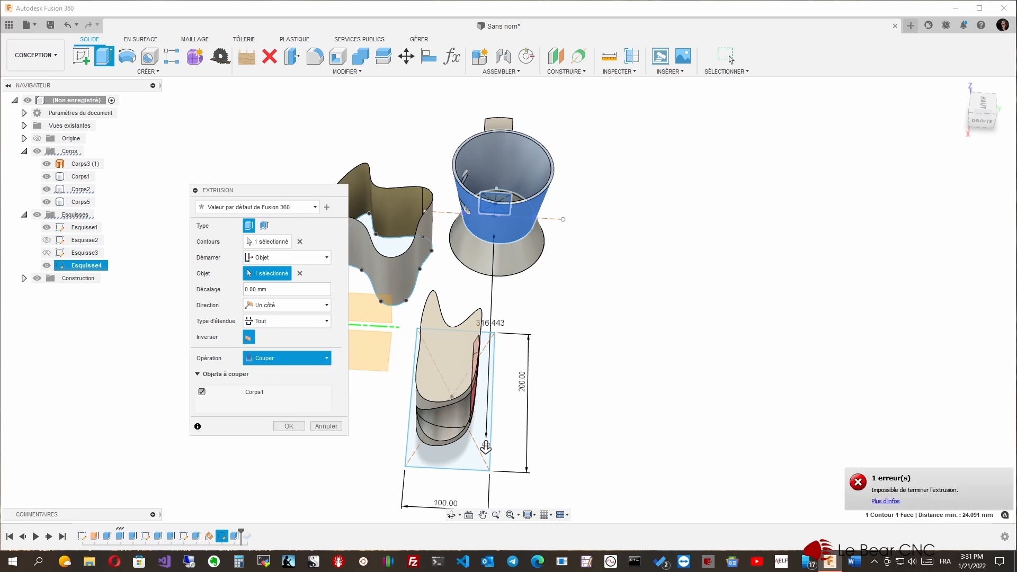
middle_click_drag(485, 447, 432, 352, "shift")
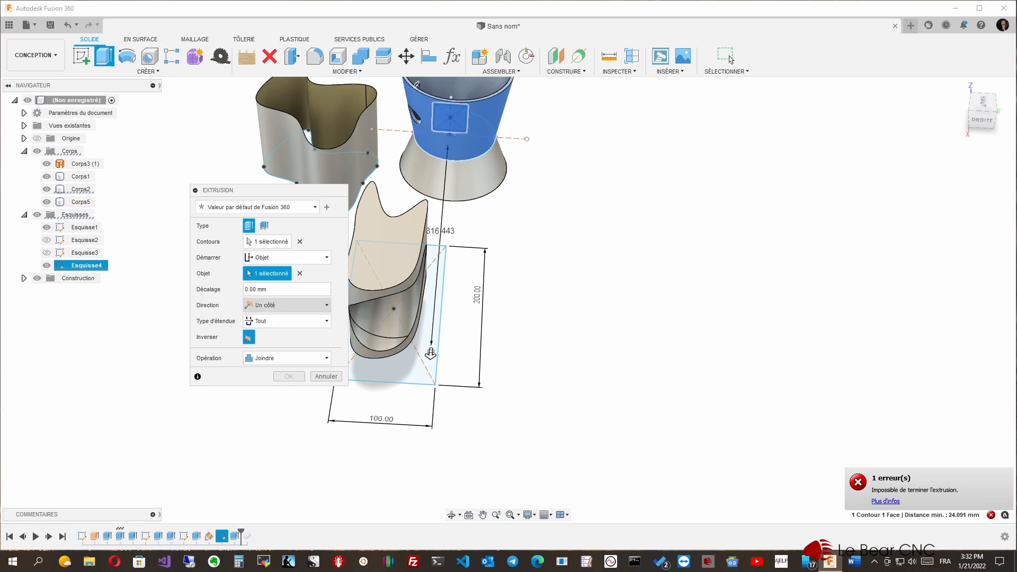
Set the operation back to Couper and complete the square's cut through Corps1.
left_click(286, 358)
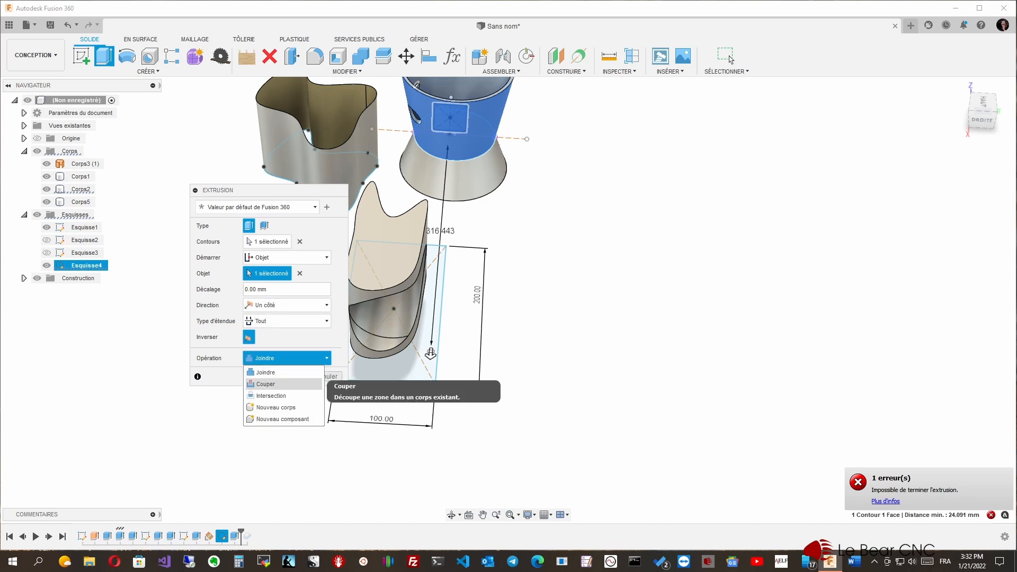
left_click(266, 384)
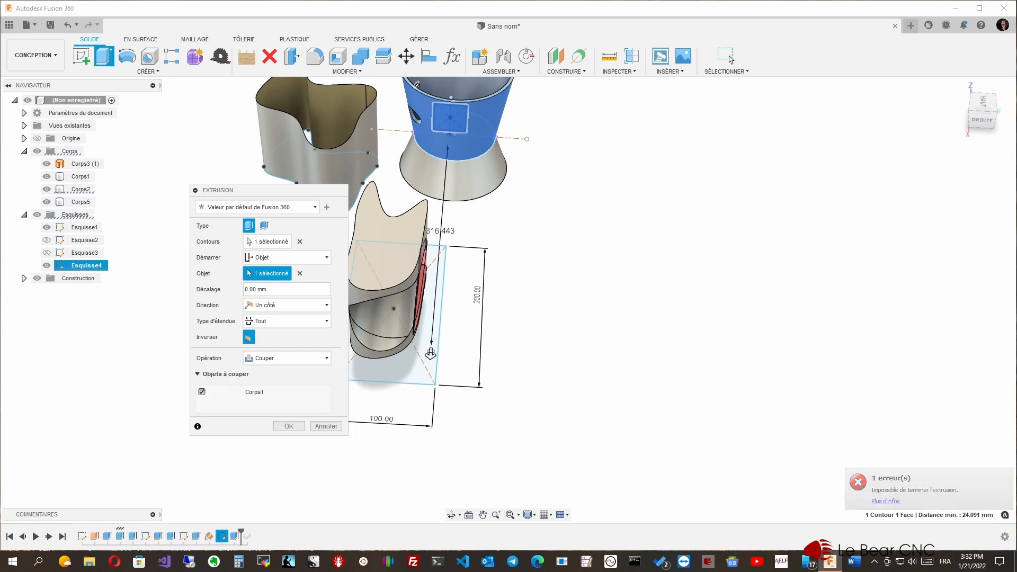
key("Return")
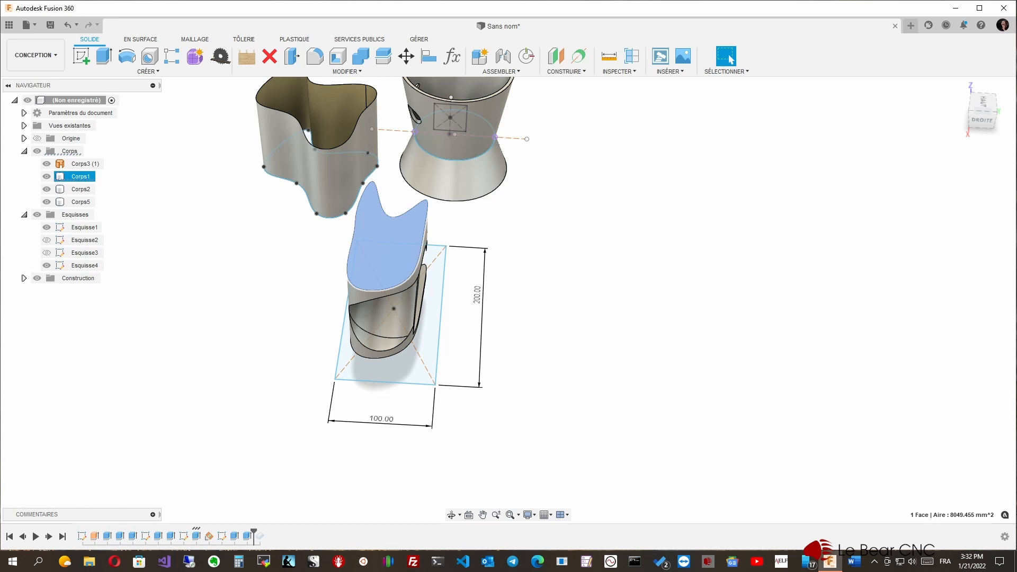
Move Corps1 20 mm along Y and inspect the cut from the side.
left_click(387, 249)
left_click(80, 176)
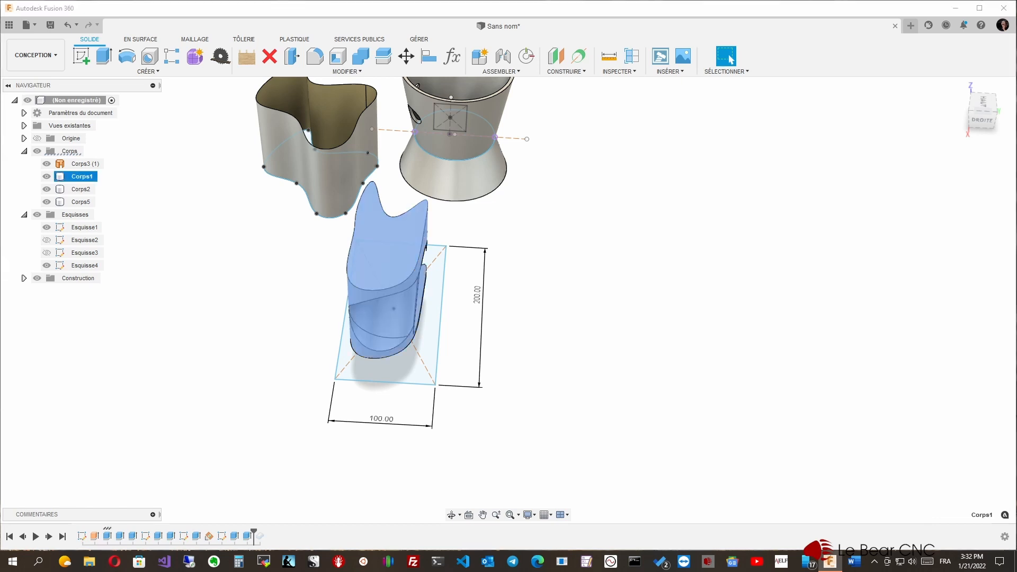
right_click(85, 176)
left_click(120, 184)
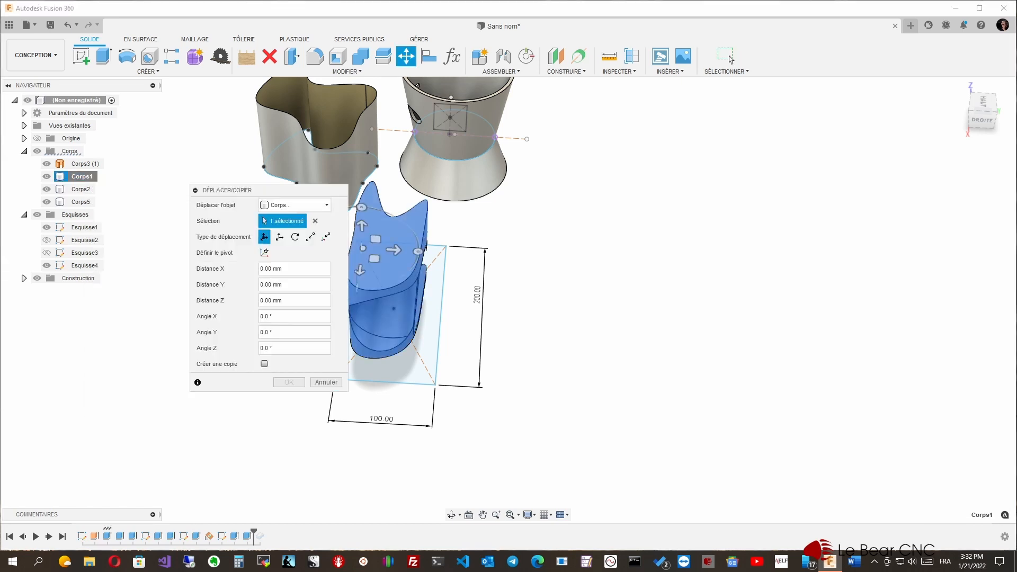
left_click_drag(394, 250, 415, 250)
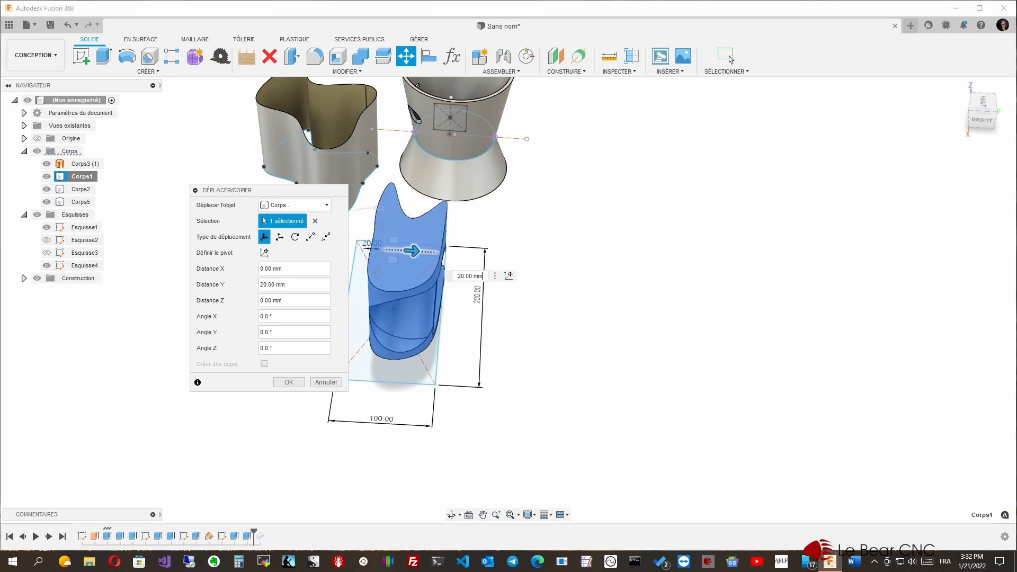
middle_click_drag(453, 281, 438, 195, "shift")
left_click(289, 382)
middle_click_drag(445, 233, 400, 232, "shift")
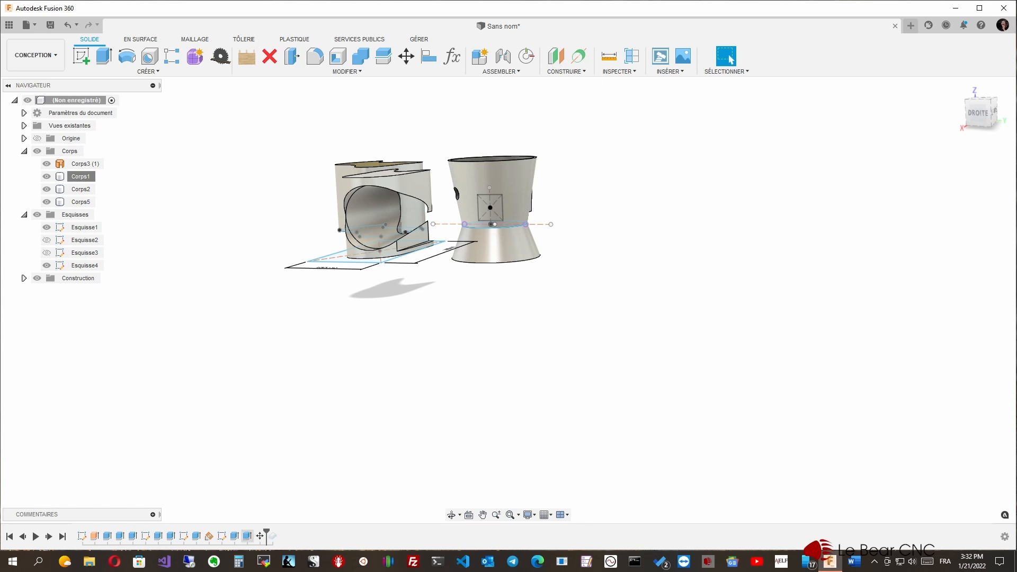
Reorder the timeline so that the move of Corps1 comes before the square's cut extrusion.
right_click(247, 536)
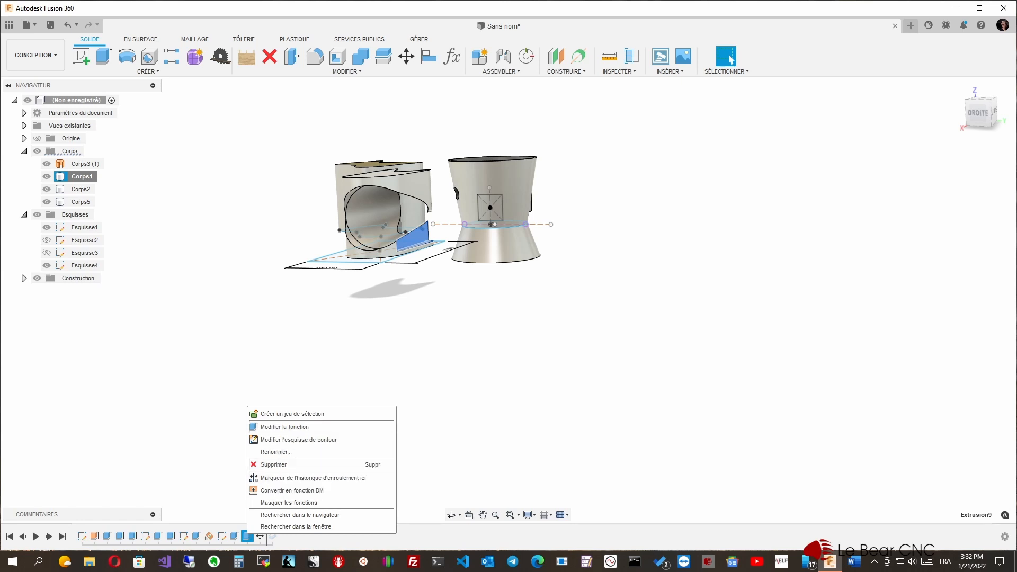
key("Escape")
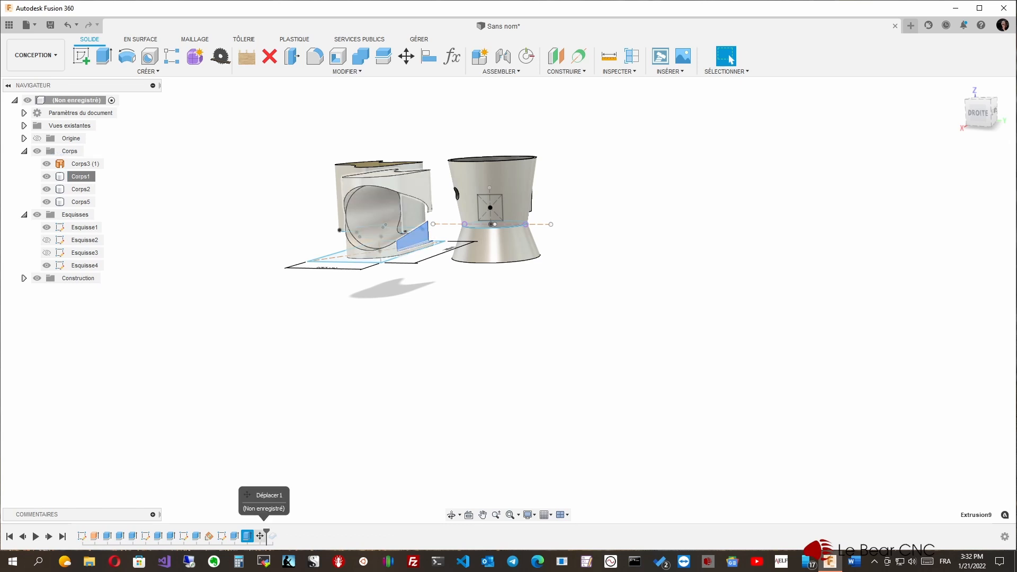
left_click_drag(259, 536, 240, 536)
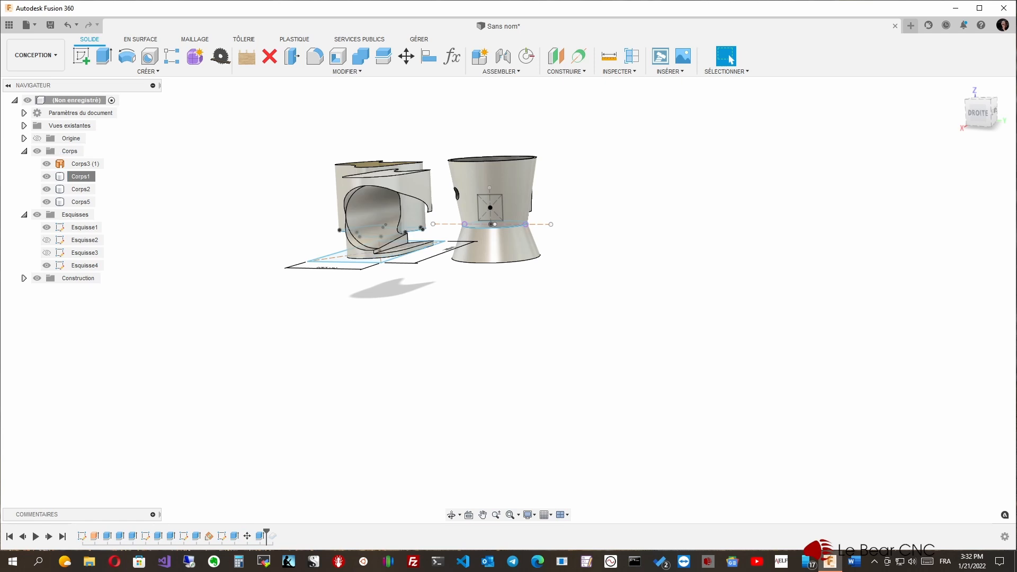
middle_click_drag(402, 223, 460, 227, "shift")
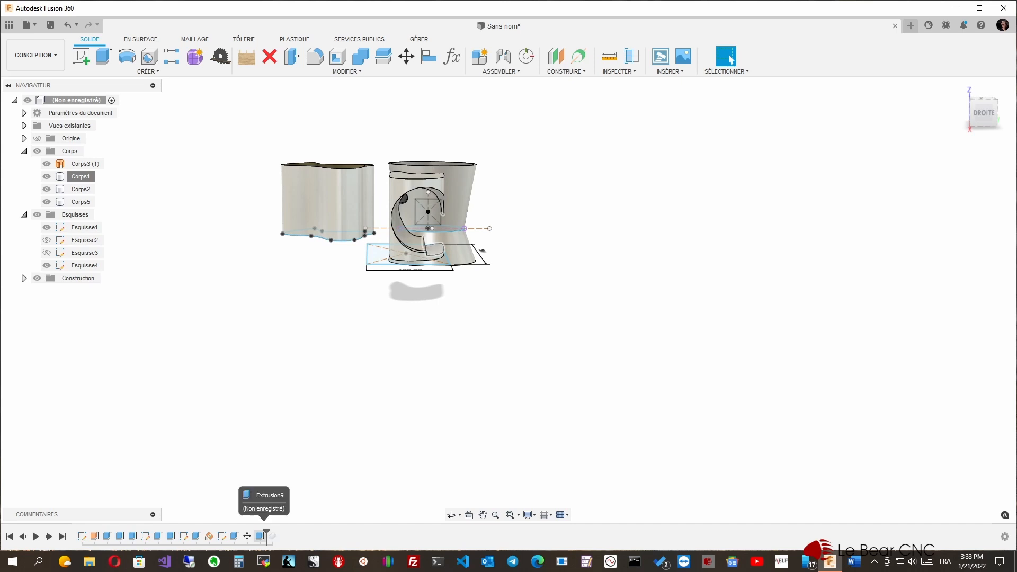
Edit the square's extrusion and change its operation to Joindre.
right_click(260, 537)
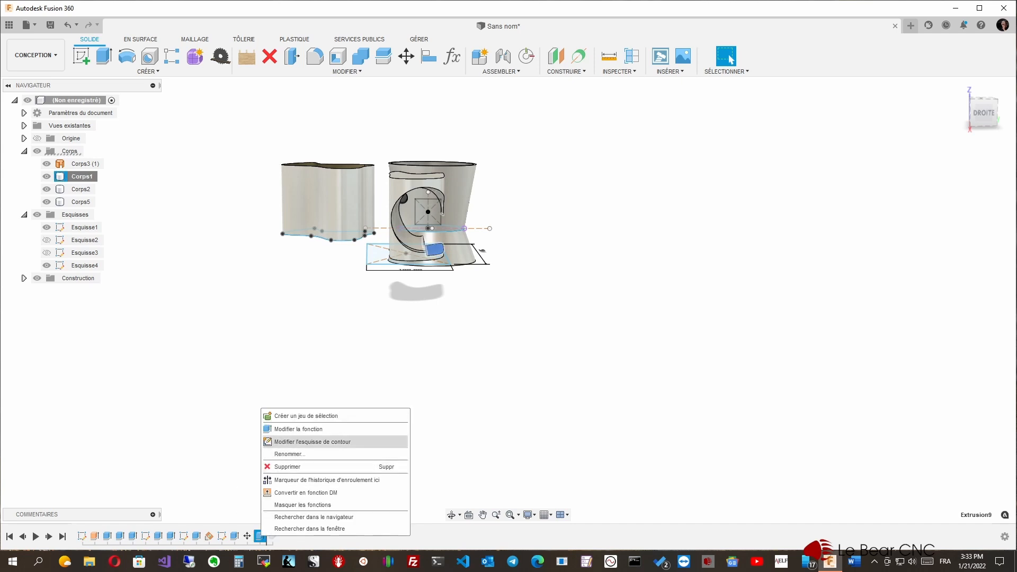
left_click(299, 429)
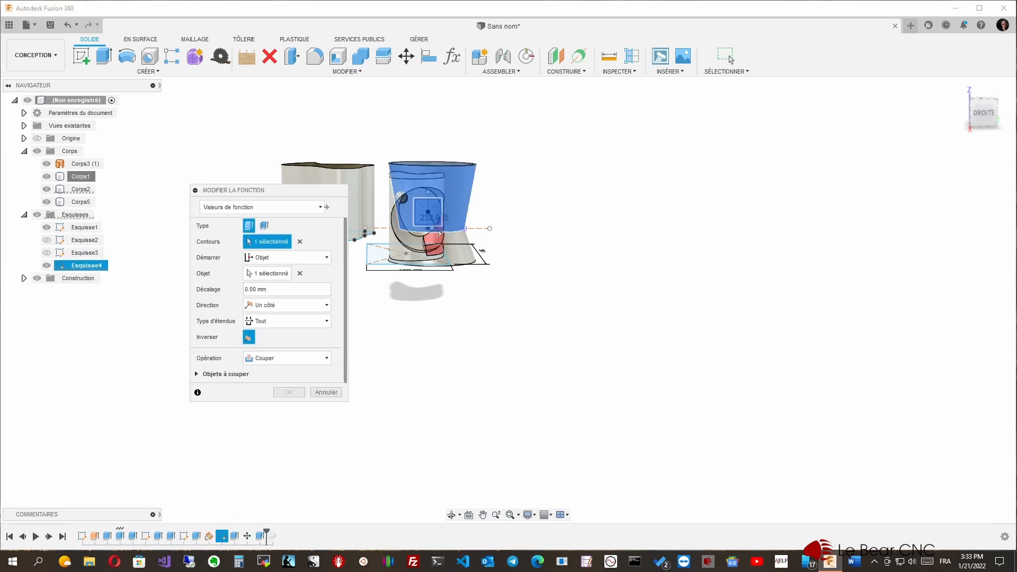
left_click(286, 358)
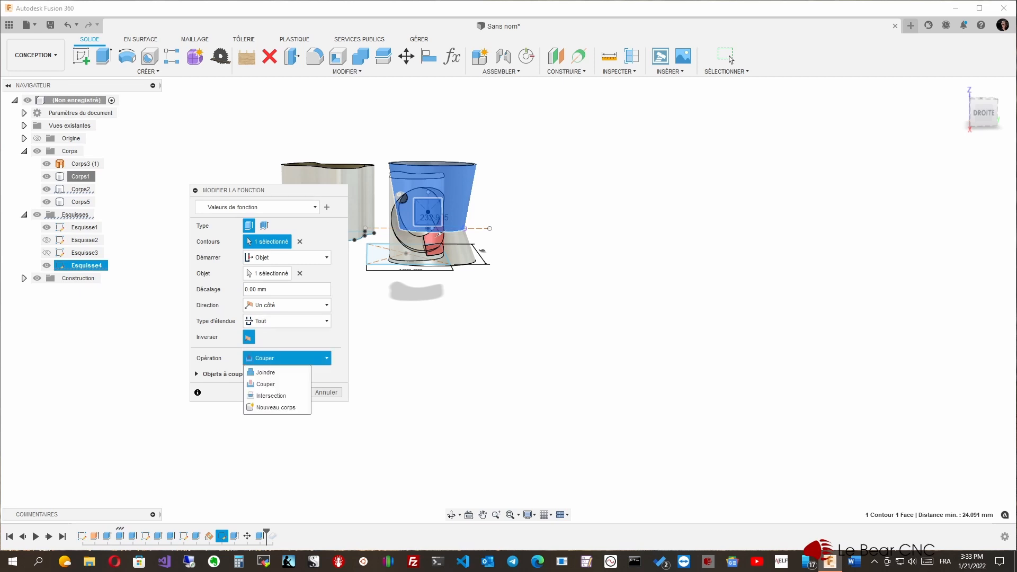
left_click(265, 372)
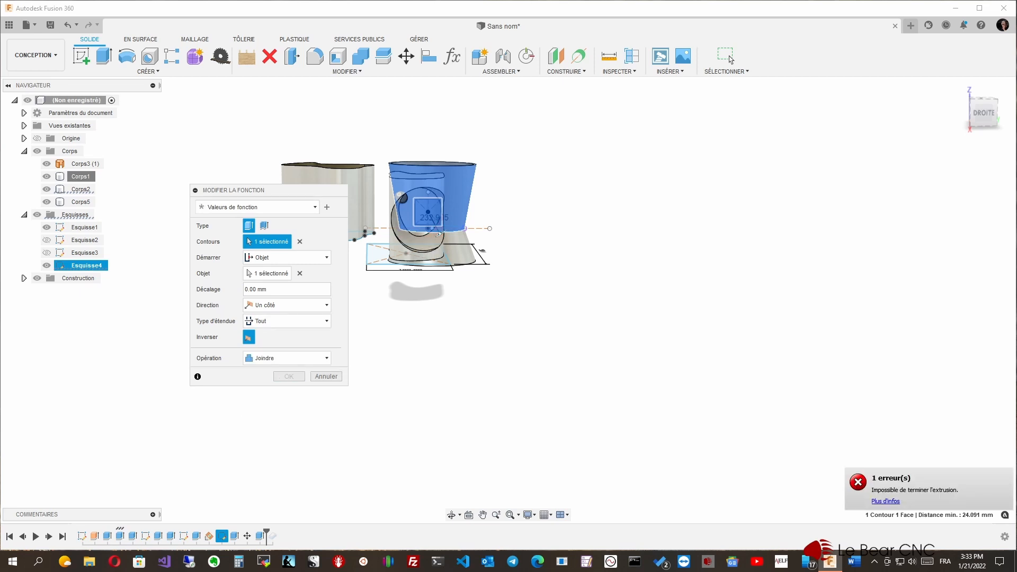
middle_click_drag(439, 233, 457, 247, "shift")
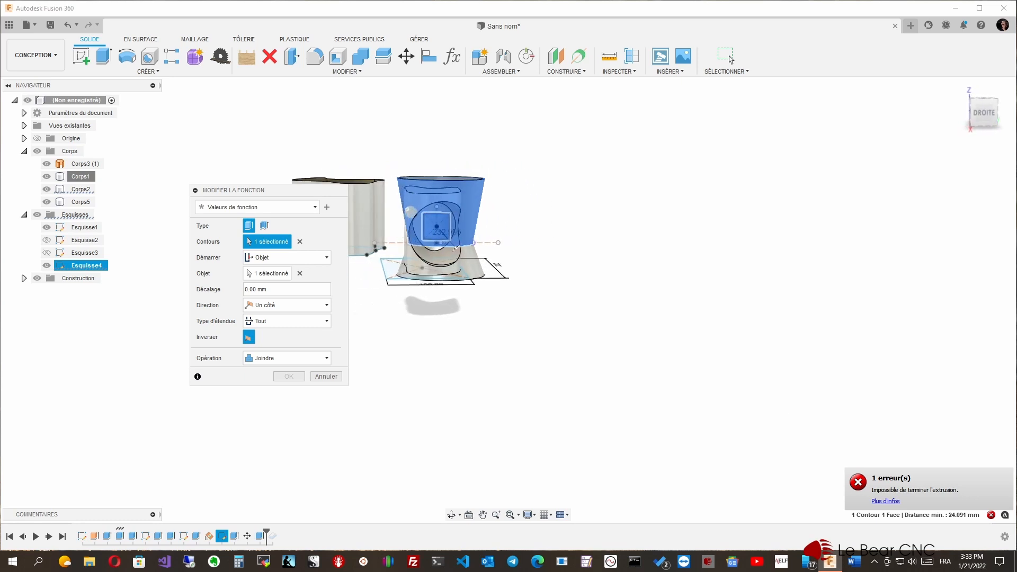
Change the extrusion's extent type to Distance and set the distance to -300 mm.
left_click(288, 321)
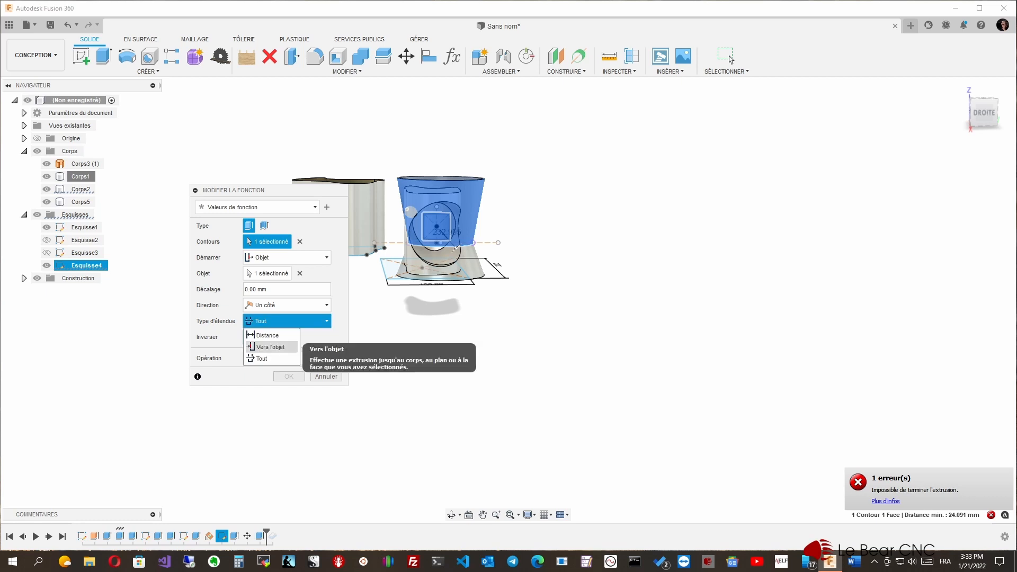
left_click(268, 335)
left_click(457, 248)
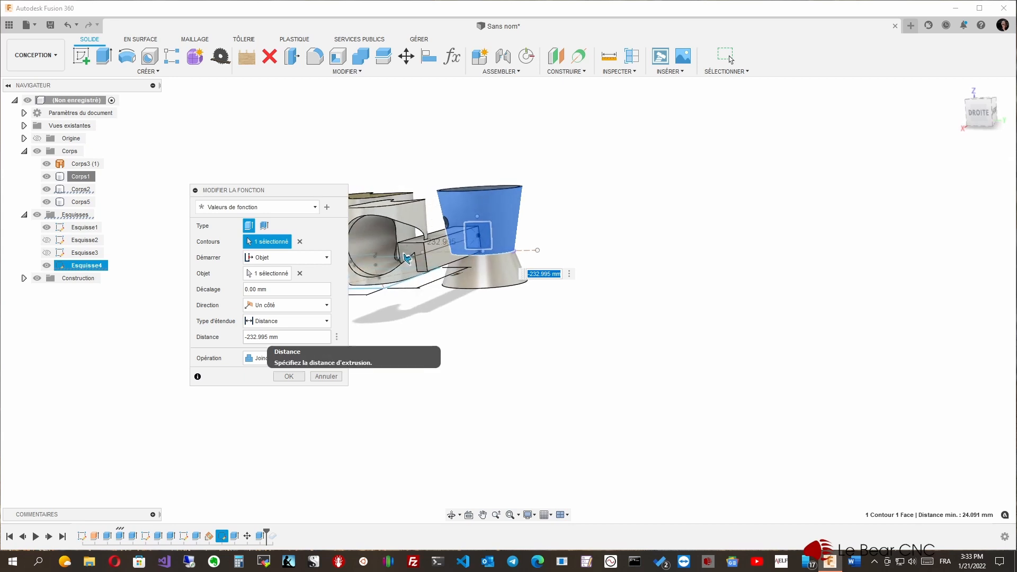
left_click(278, 337)
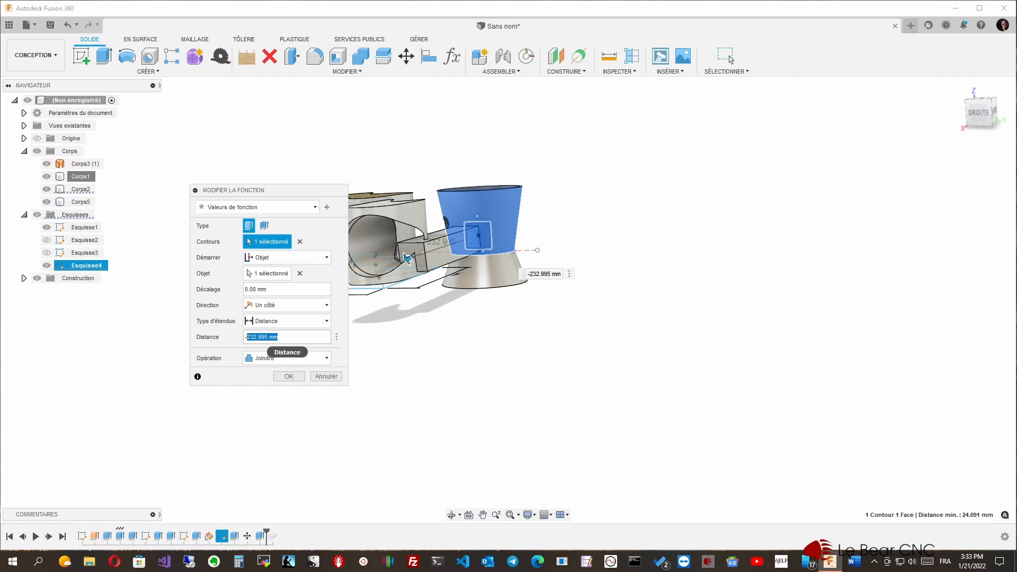
type("-300")
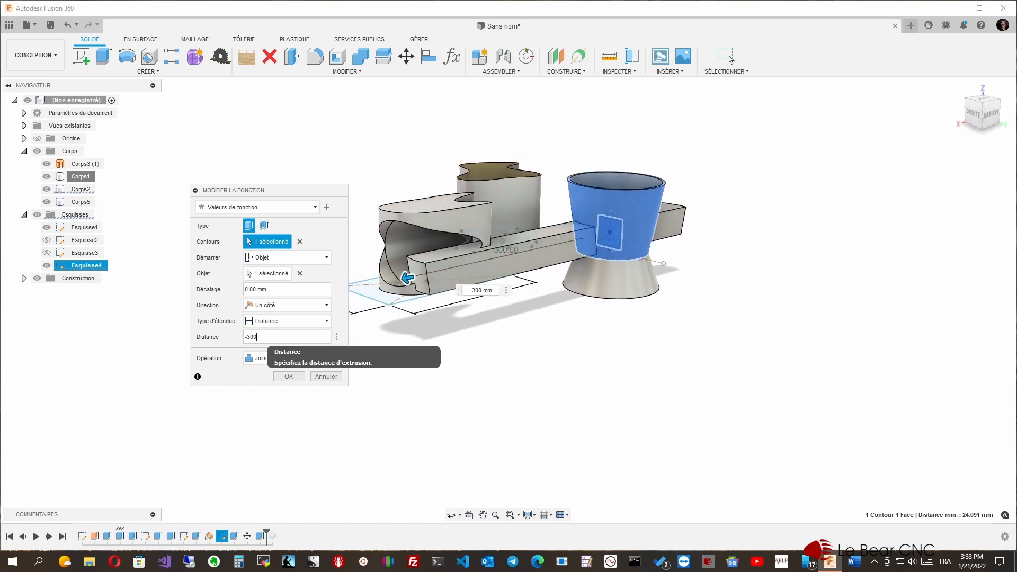
Lengthen the joined extrusion to a distance of -350 mm and apply the edit.
key("shift+Left")
key("shift+Left")
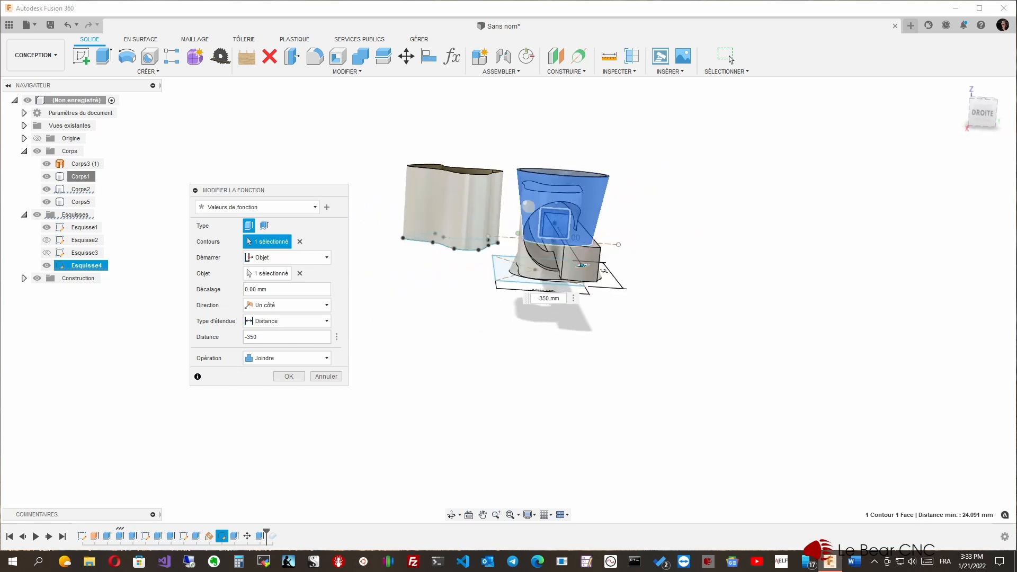
key("Tab")
key("Tab")
key("Return")
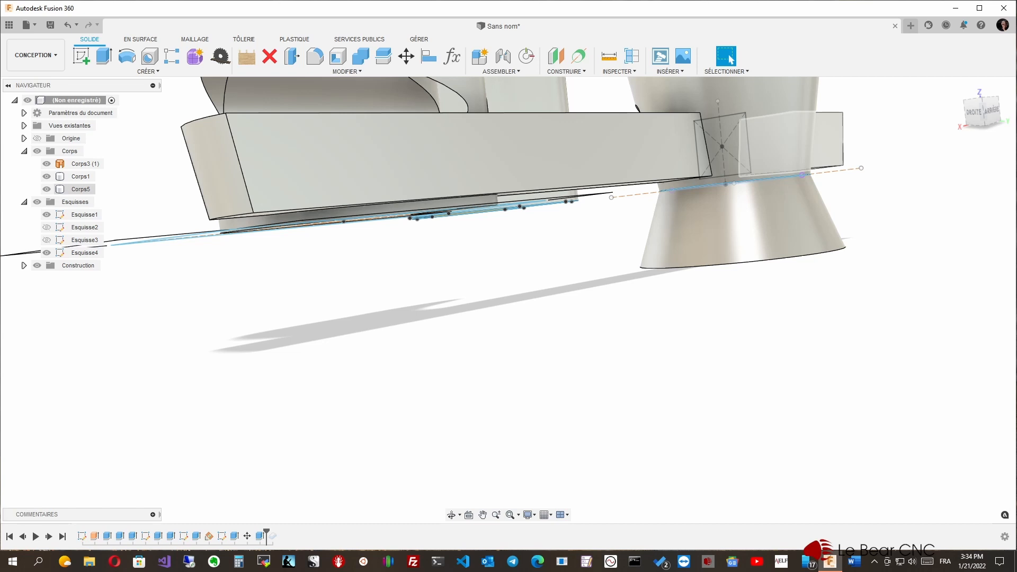
Edit the square's extrusion and change its operation to Nouveau corps.
left_click(469, 159)
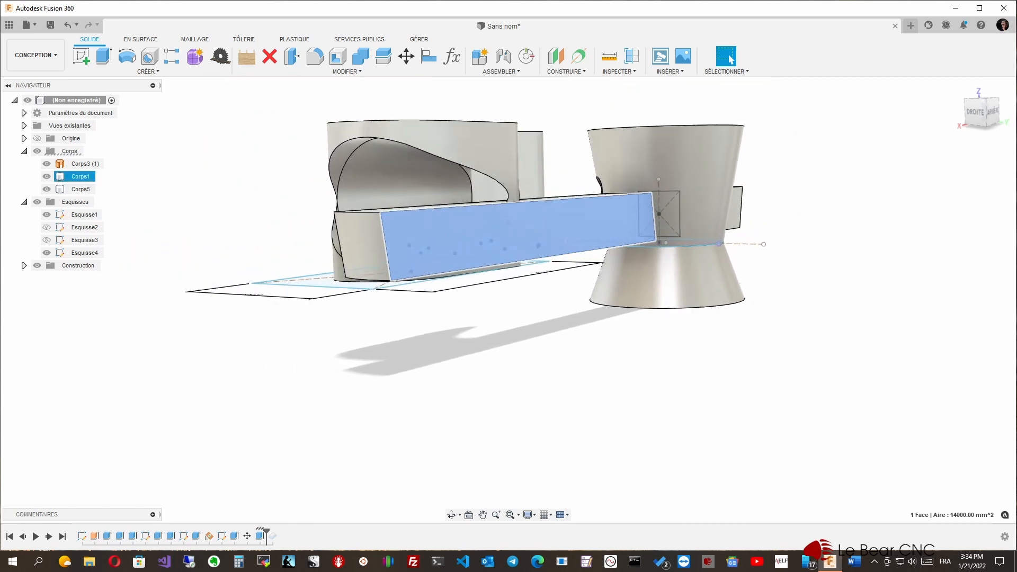
left_click(80, 176)
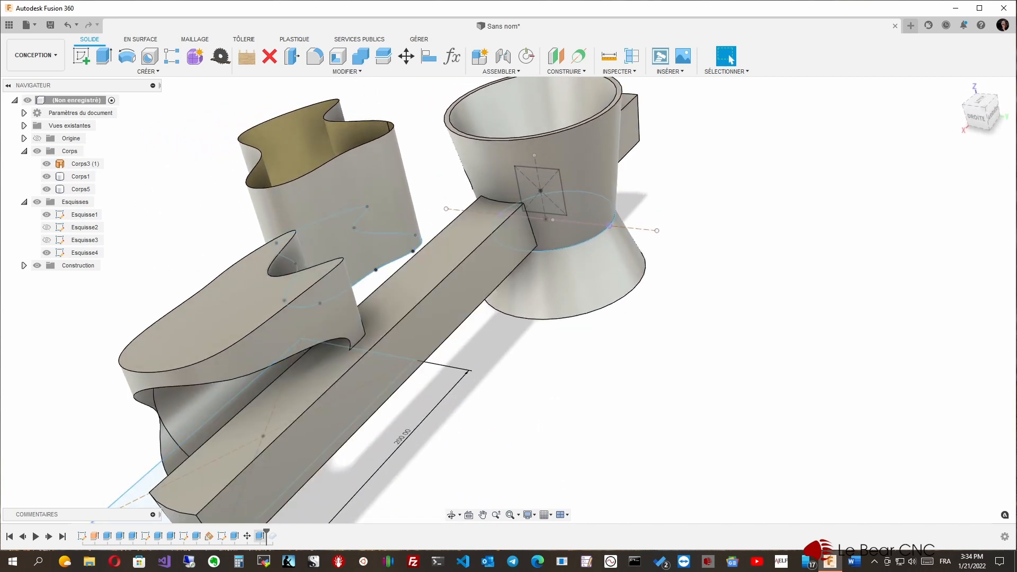
right_click(260, 536)
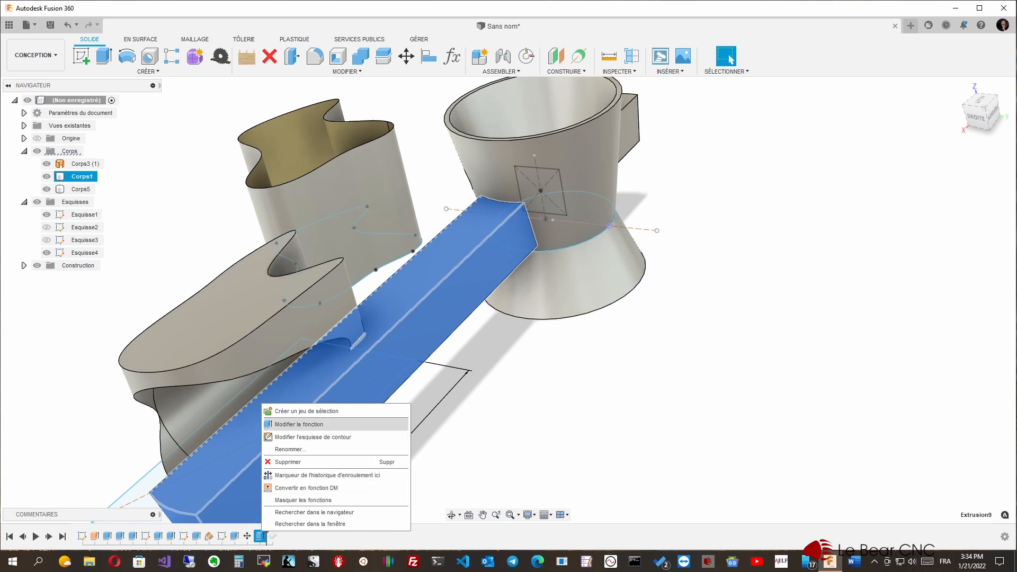
left_click(299, 424)
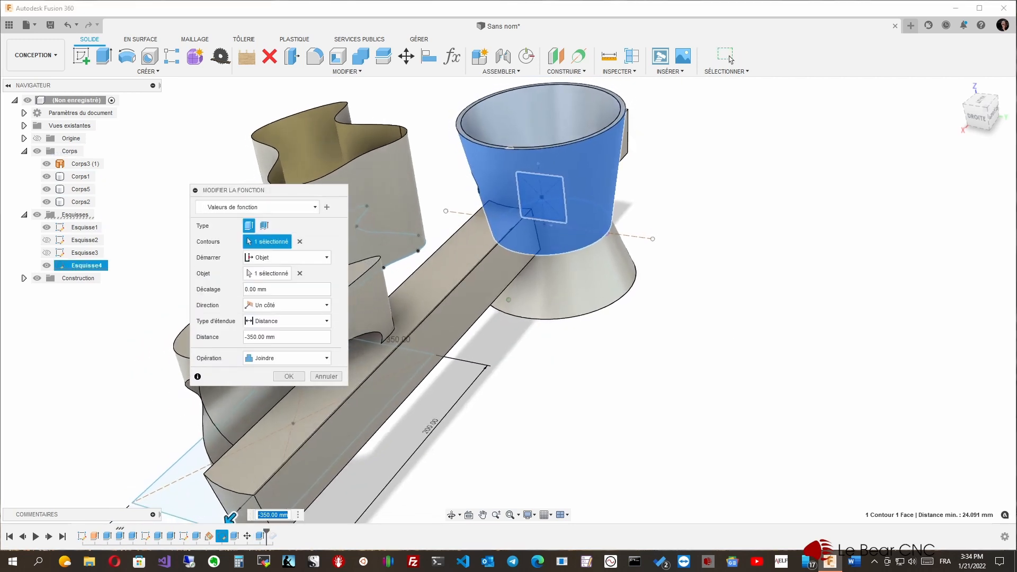
left_click(297, 359)
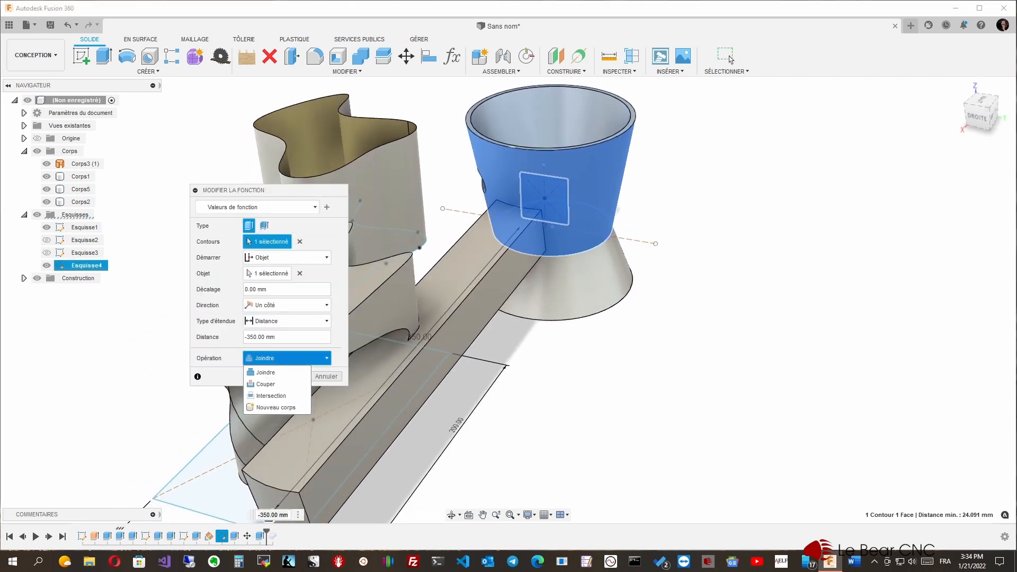
left_click(276, 407)
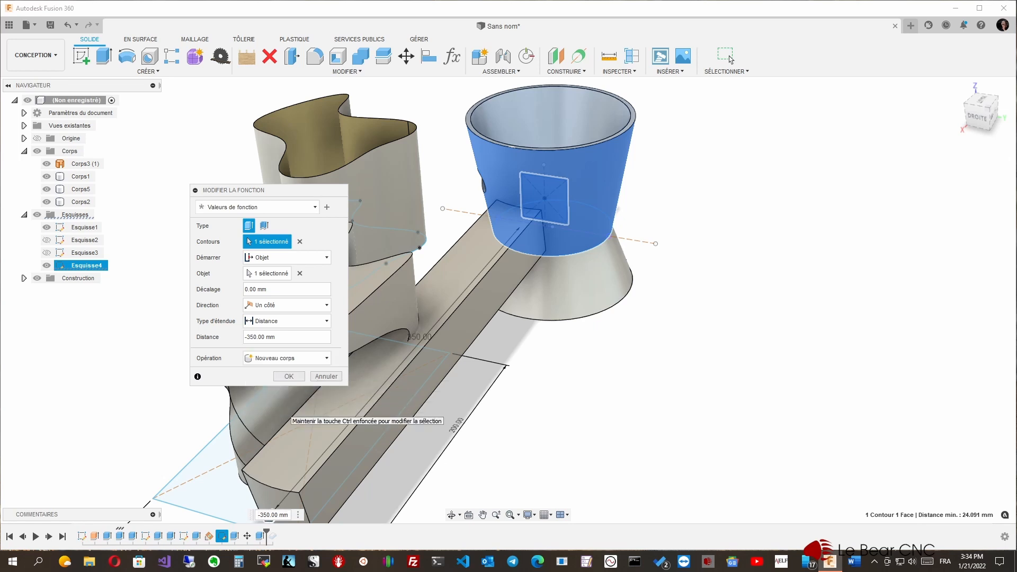
left_click(727, 57)
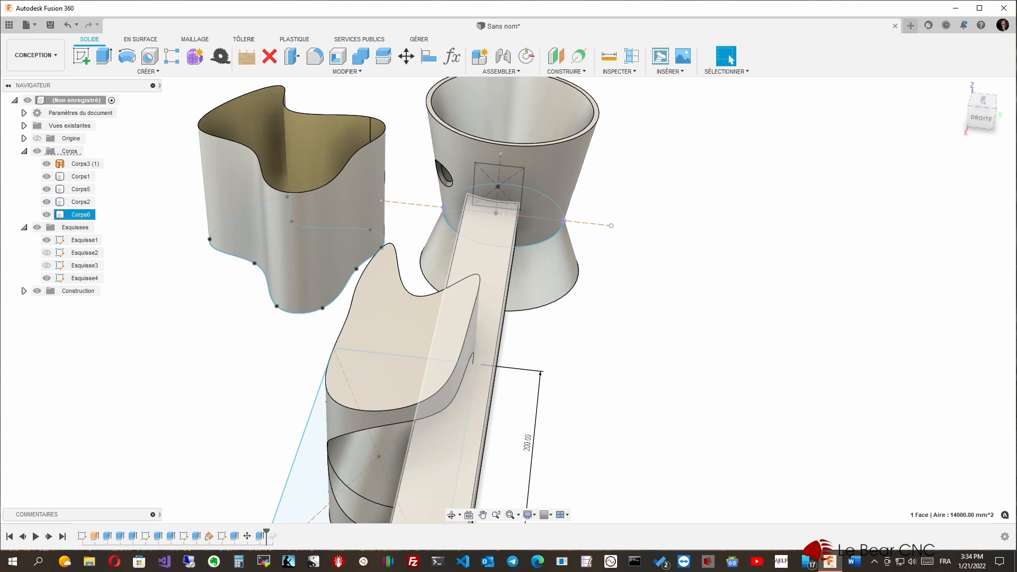
Combine Corps1 as the target with the long square bar as the tool, using the Couper operation and keeping the tools.
left_click(447, 451)
middle_click_drag(448, 450, 448, 408, "shift")
left_click(410, 268)
middle_click_drag(410, 268, 461, 215, "shift")
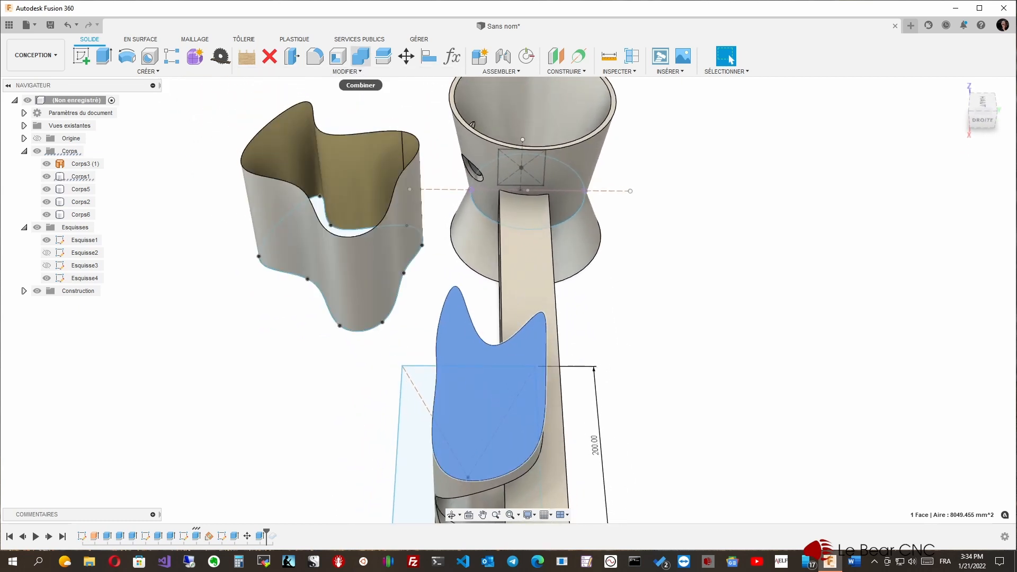
left_click(360, 56)
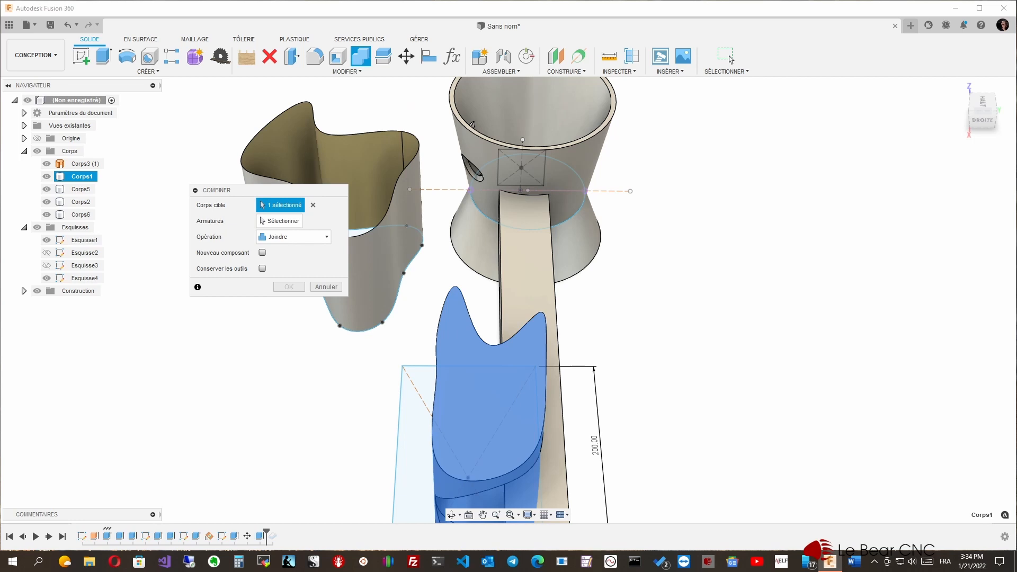
left_click(312, 205)
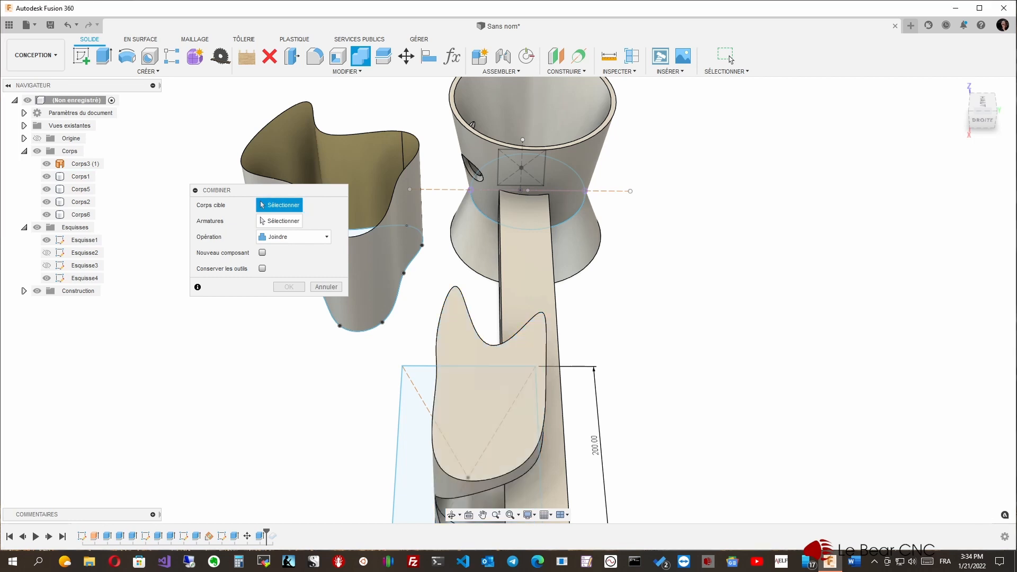
left_click(487, 402)
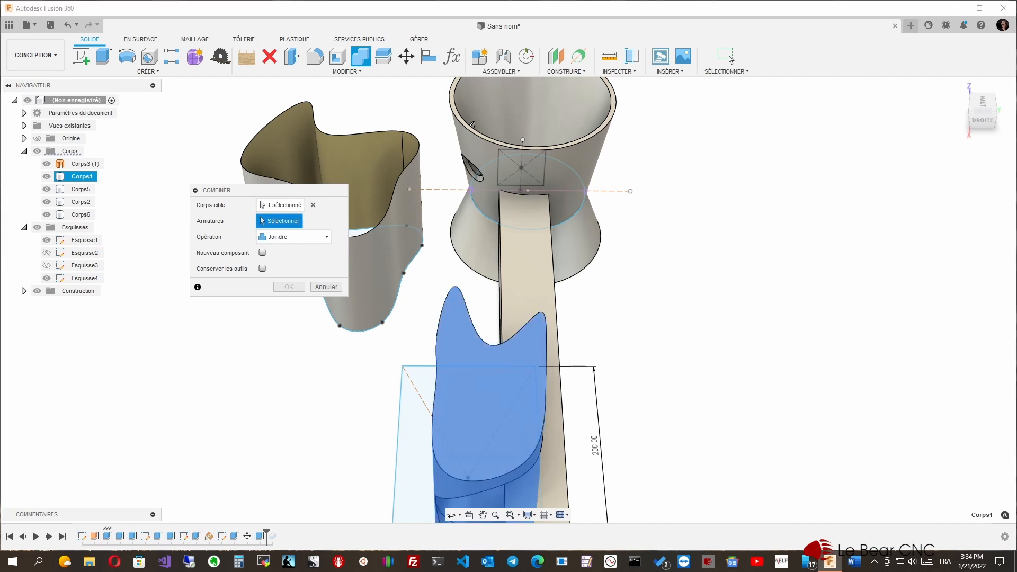
left_click(527, 271)
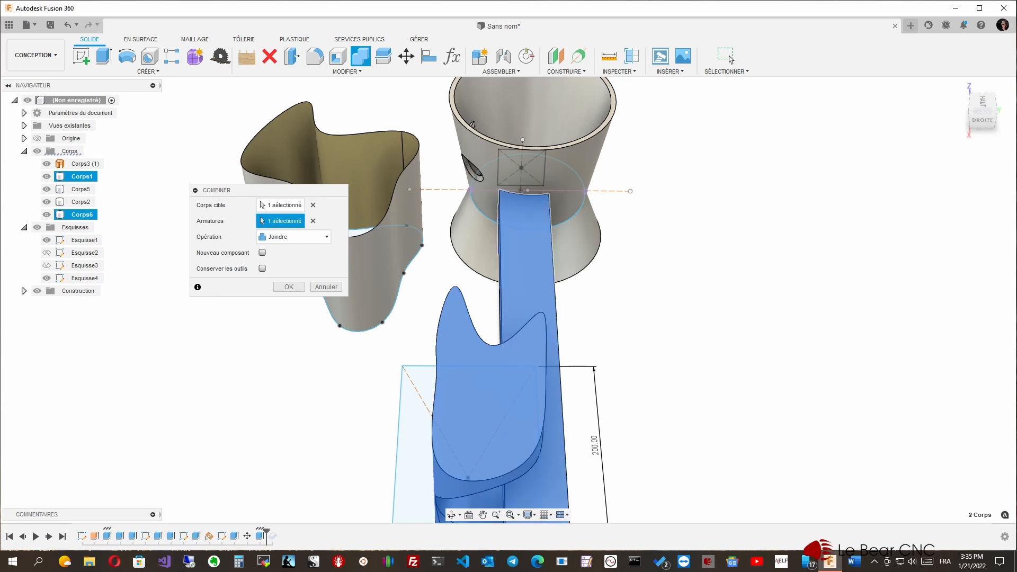
left_click(294, 237)
left_click(280, 263)
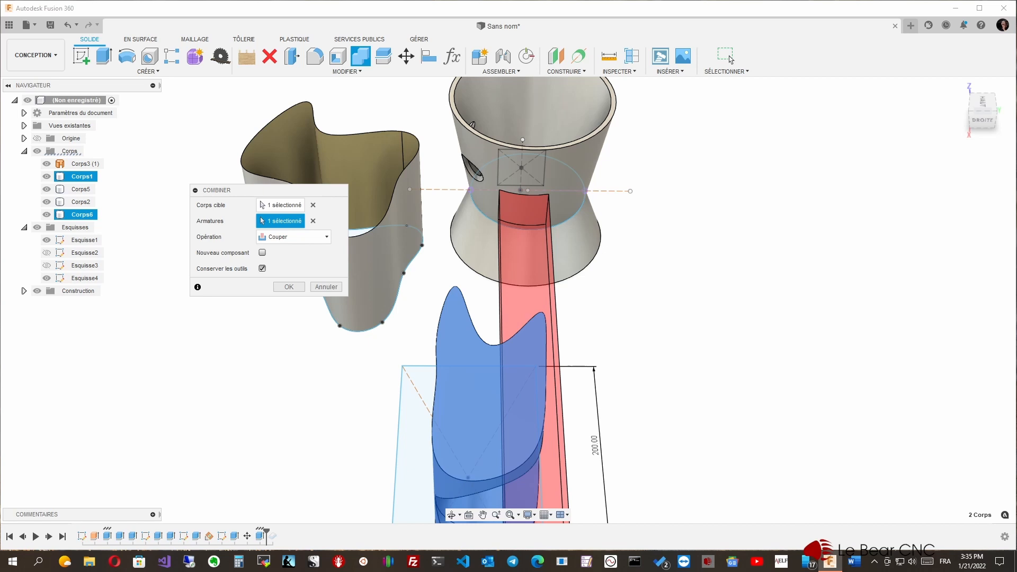
left_click(289, 286)
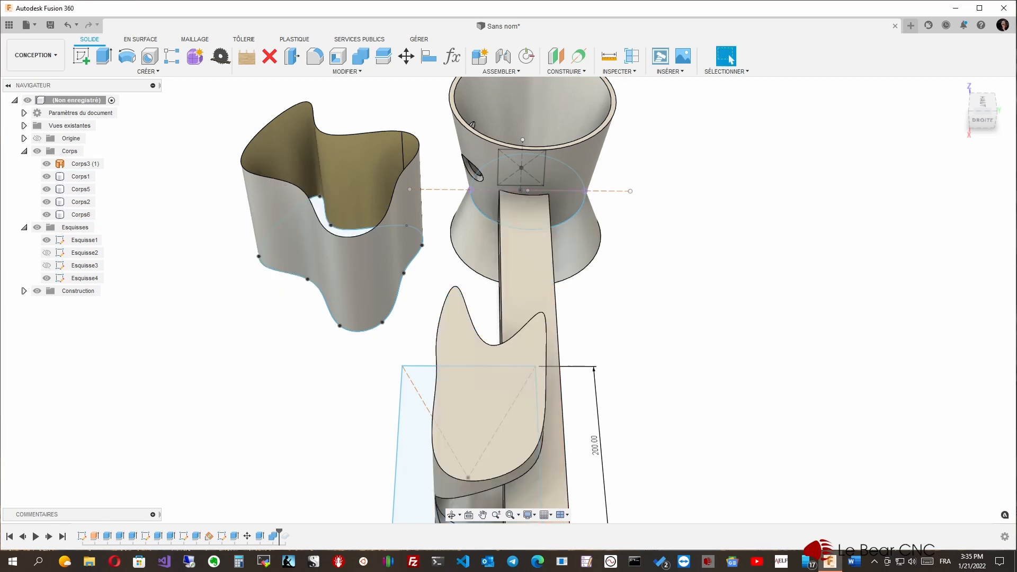
Hide the square bar body Corps6 and examine the cut it left in Corps1.
scroll(507, 300, "down", 6)
middle_click_drag(507, 300, 528, 204, "shift")
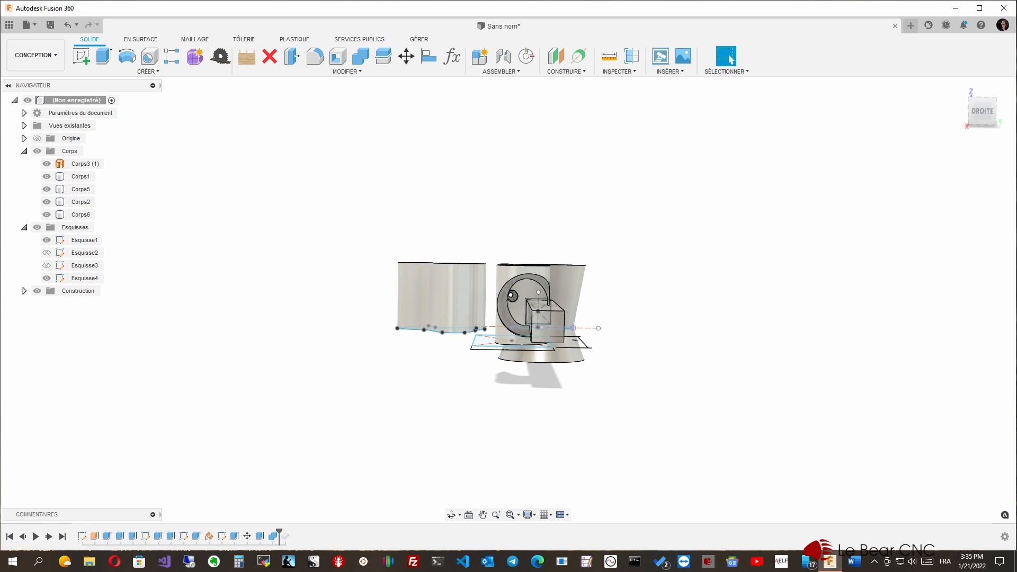
middle_click_drag(471, 297, 457, 295, "shift")
left_click(532, 327)
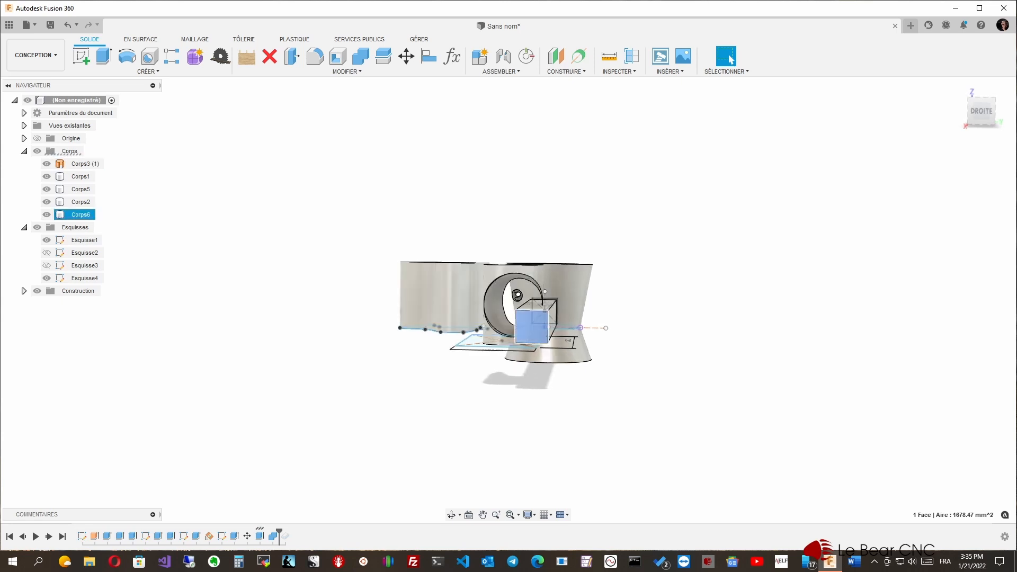
left_click(47, 215)
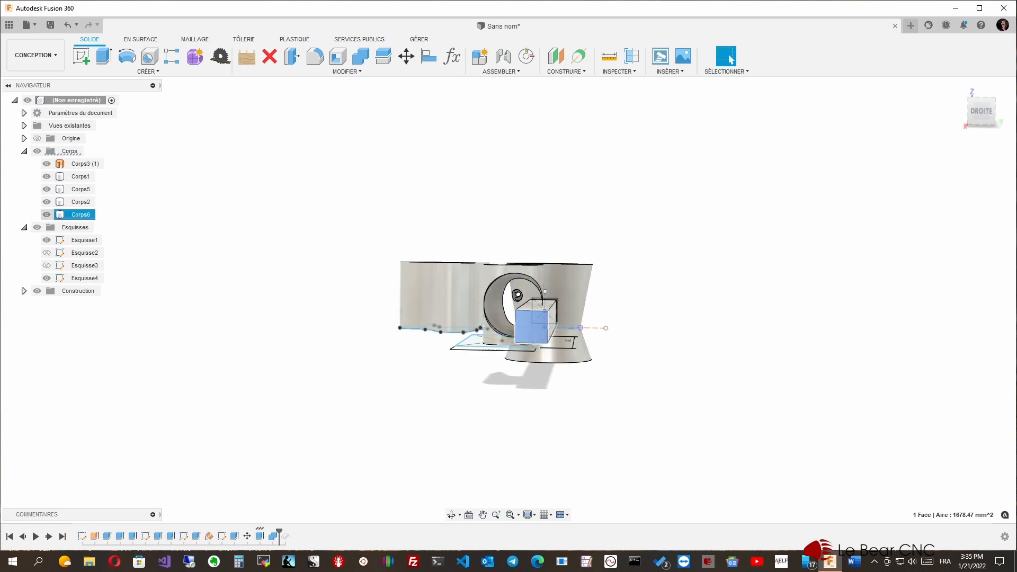
left_click(46, 214)
middle_click_drag(540, 306, 326, 311, "shift")
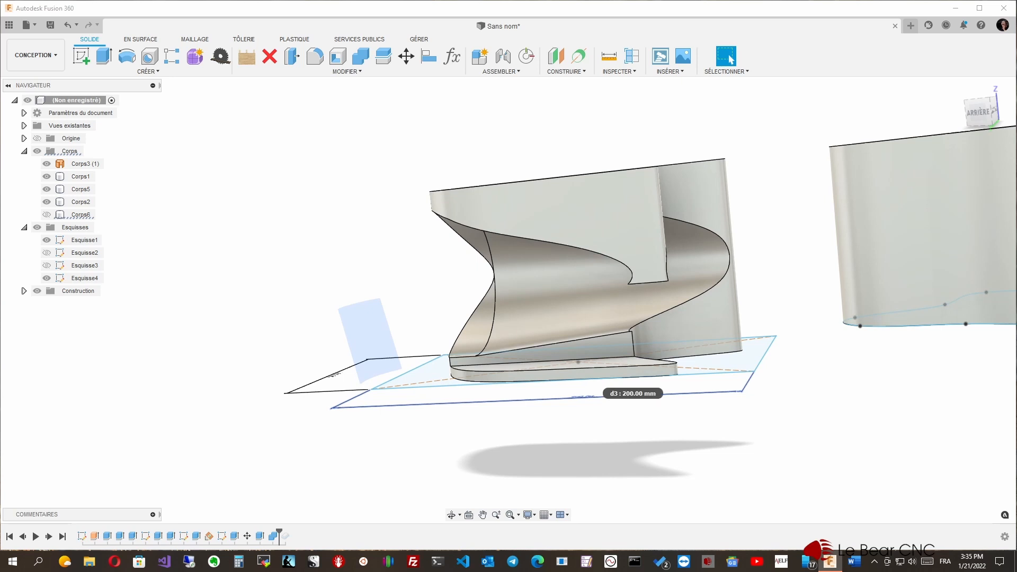
middle_click_drag(598, 391, 756, 395, "shift")
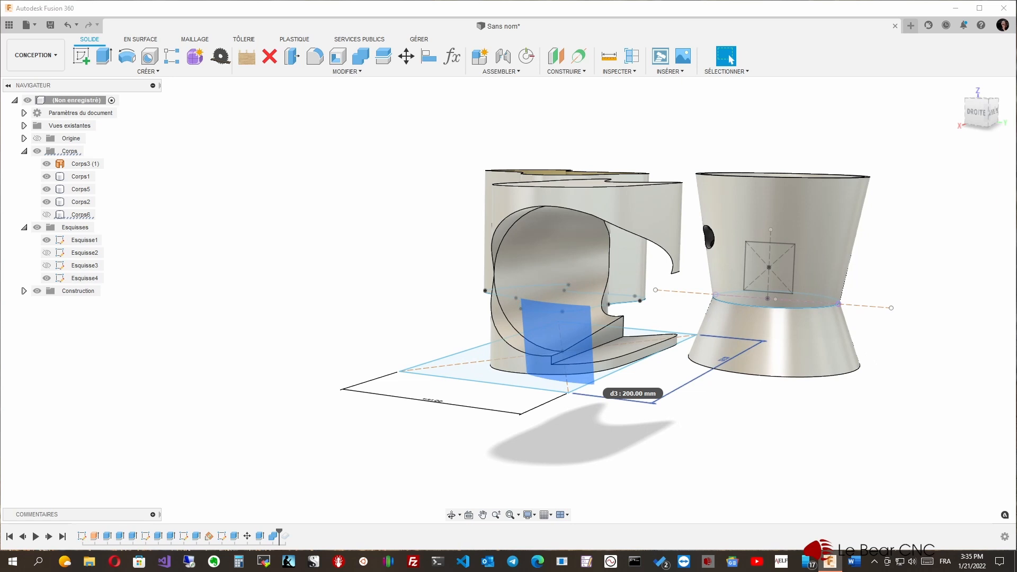